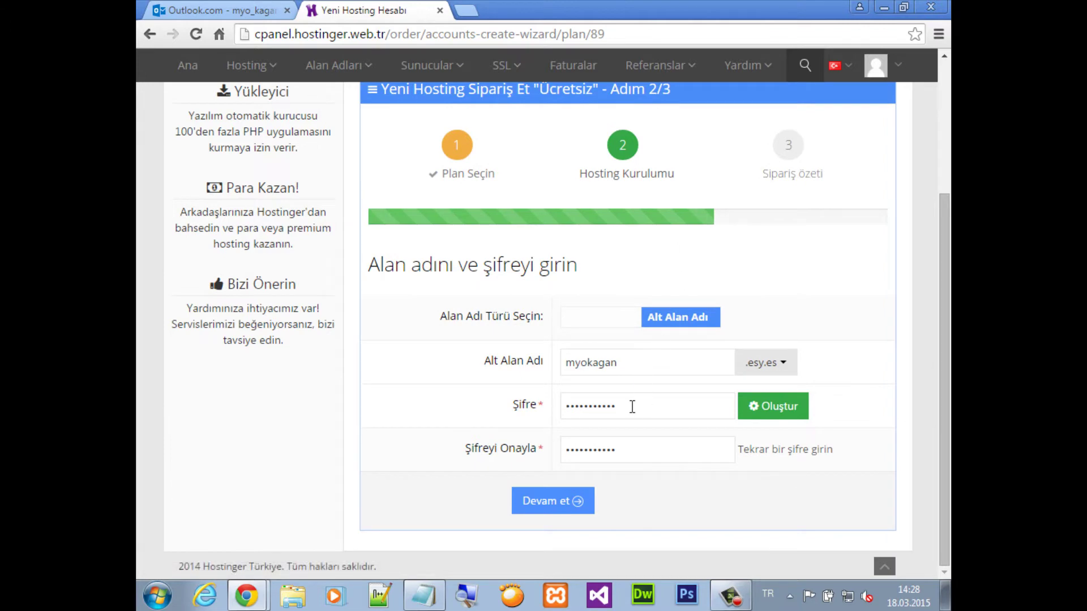
Re-enter the account password and its confirmation, then continue to the order confirmation
left_click_drag(630, 405, 369, 411)
type("•••••")
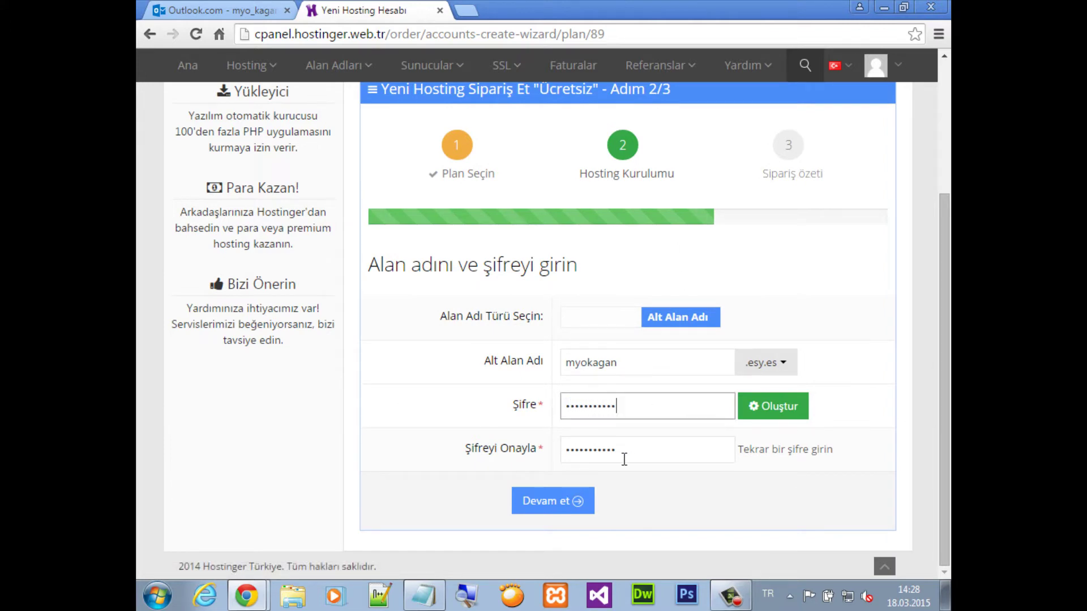
left_click_drag(624, 459, 473, 449)
type("••")
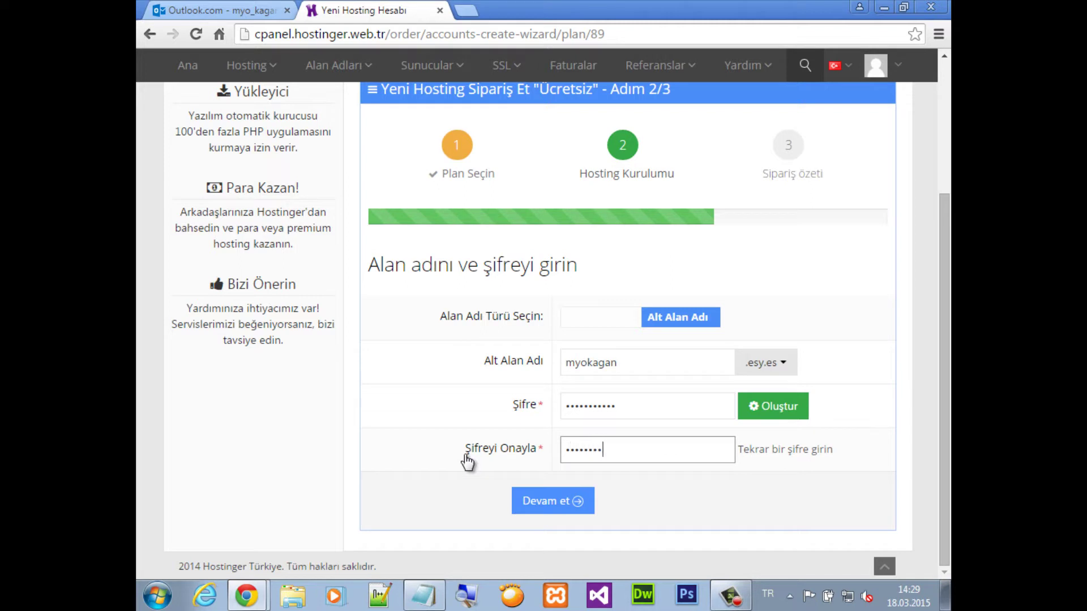
left_click(553, 500)
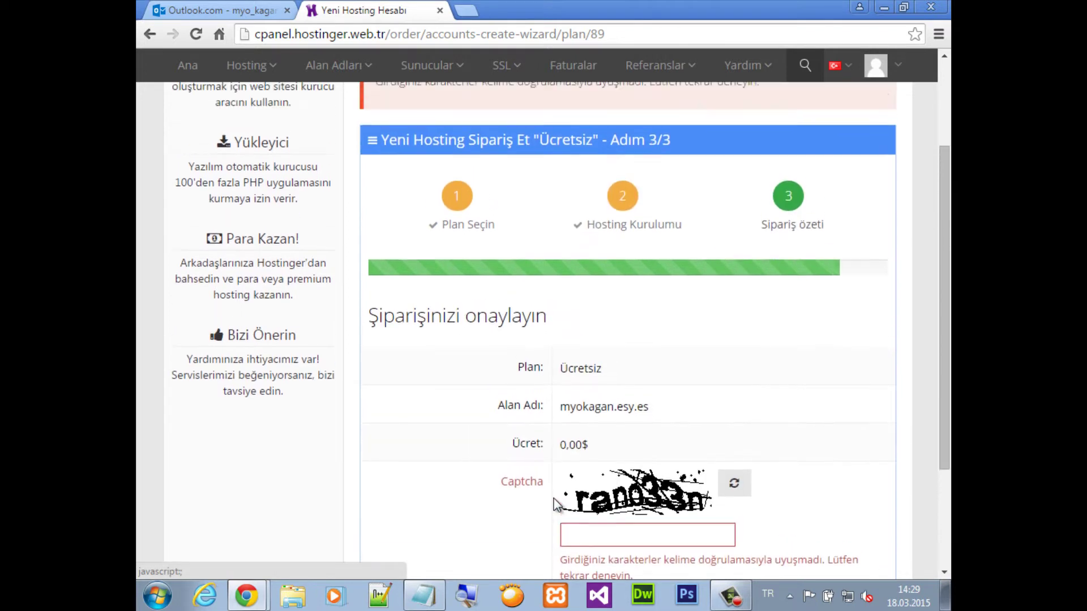
Fill in the captcha, accept the terms and place the free myokagan.esy.es hosting order
scroll(557, 502, "down", 5)
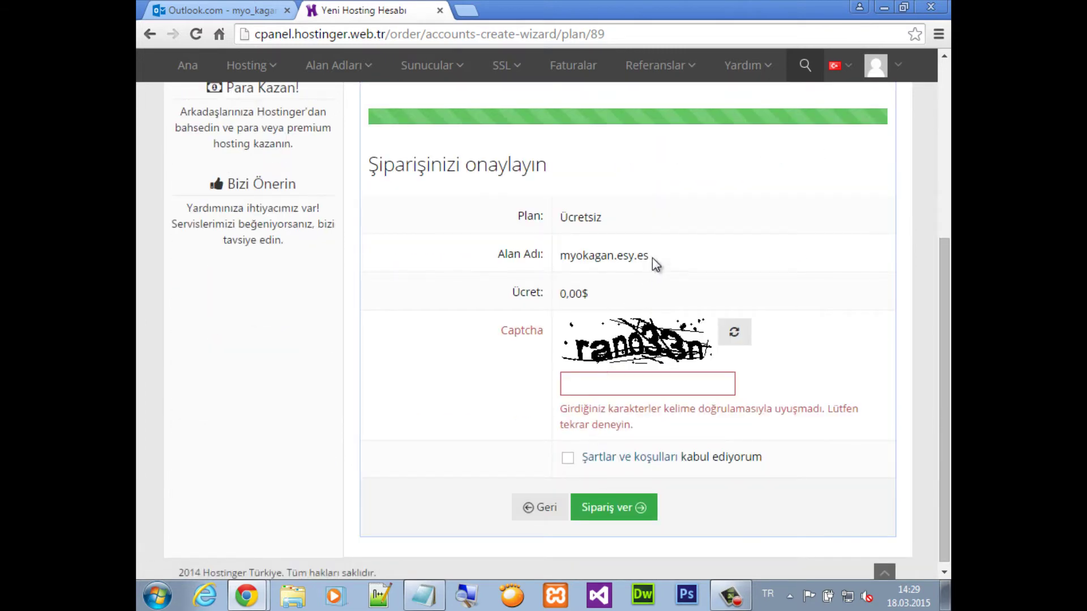
left_click_drag(650, 258, 554, 256)
left_click(666, 294)
left_click(618, 383)
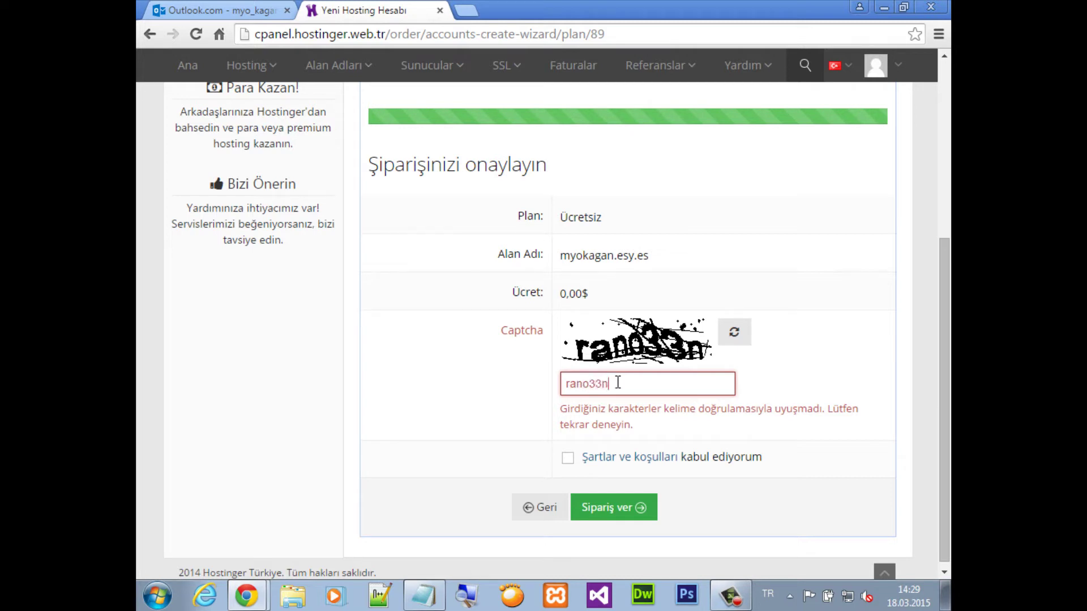
left_click(568, 457)
left_click(600, 508)
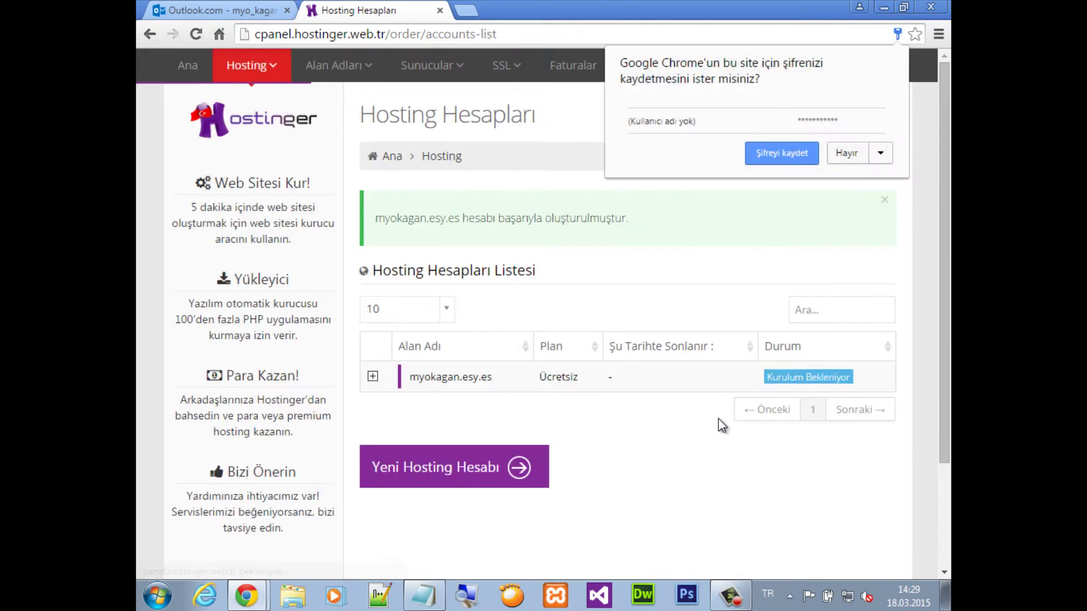
Dismiss Chrome's password-save prompt and add 'sonunda doğru yazdık' to the Notepad notes
left_click(686, 242)
key("alt+Tab")
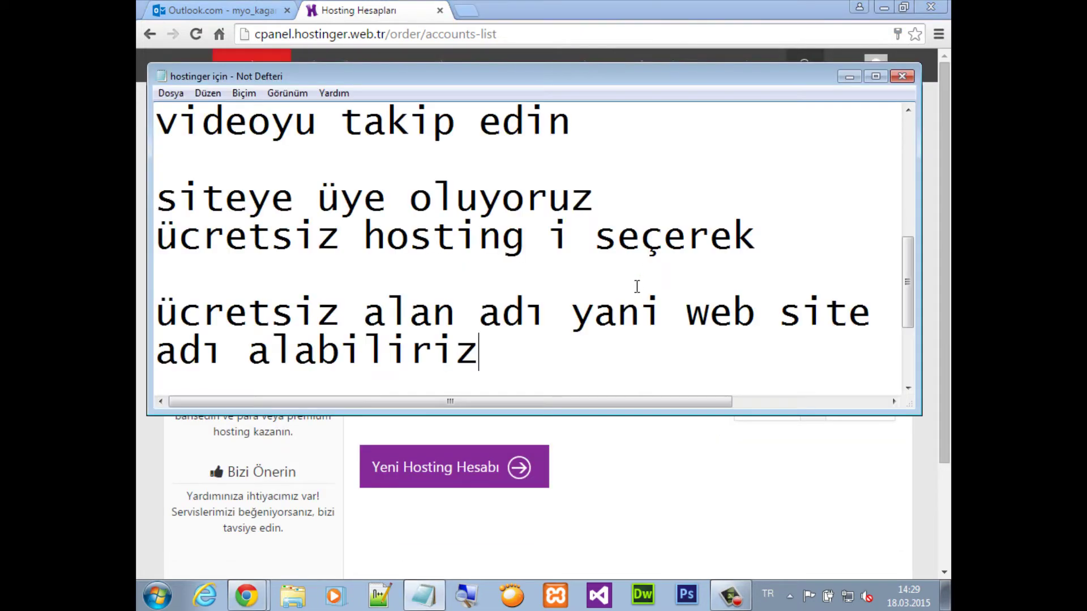
key("Return")
key("Return")
type("sonun")
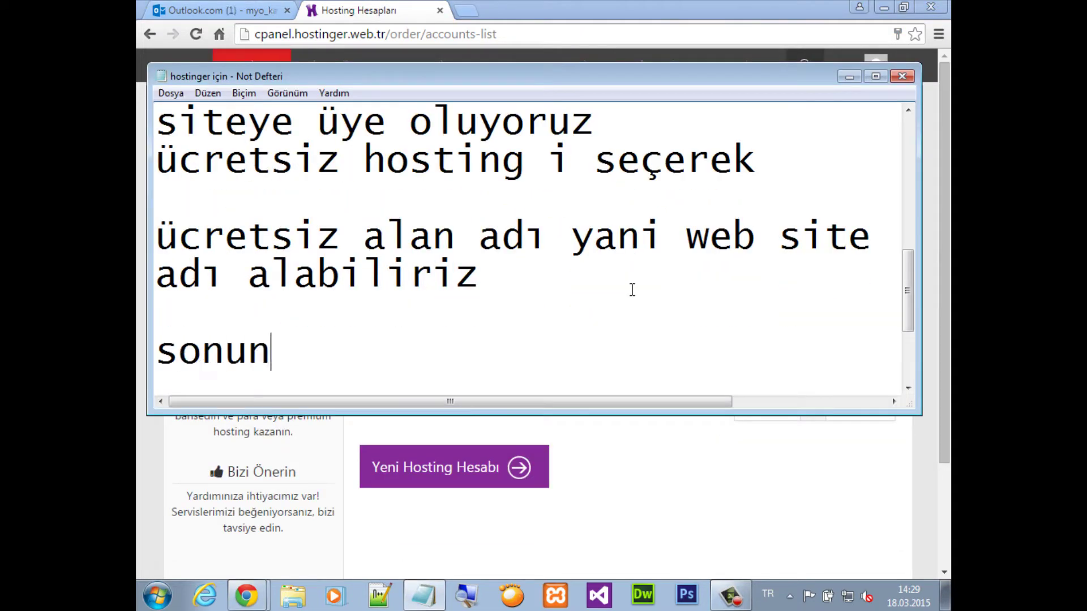
type("da doğru y")
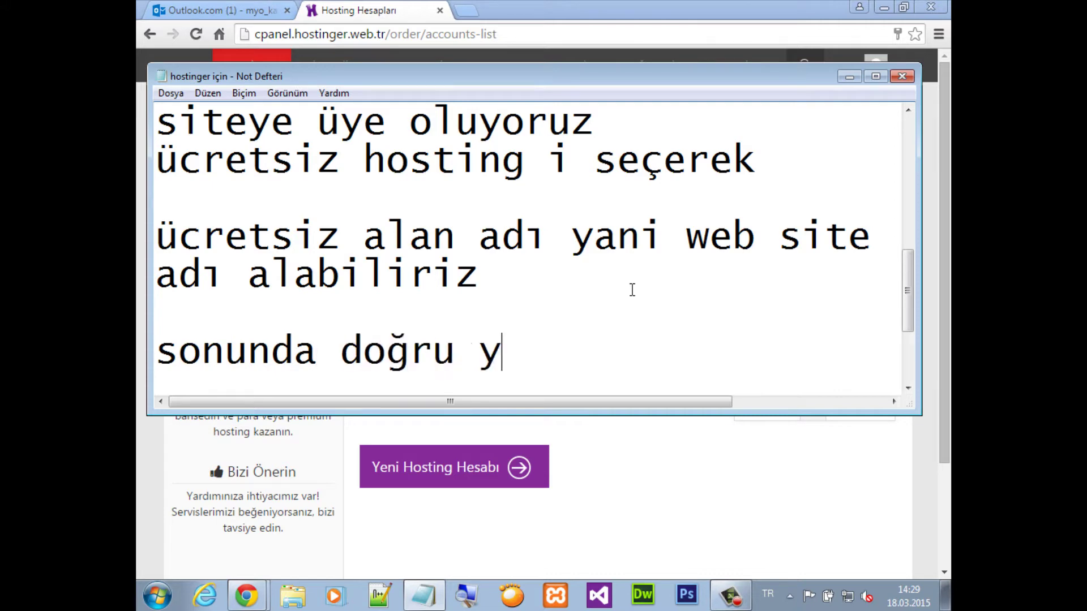
type("azdık")
key("alt+Tab")
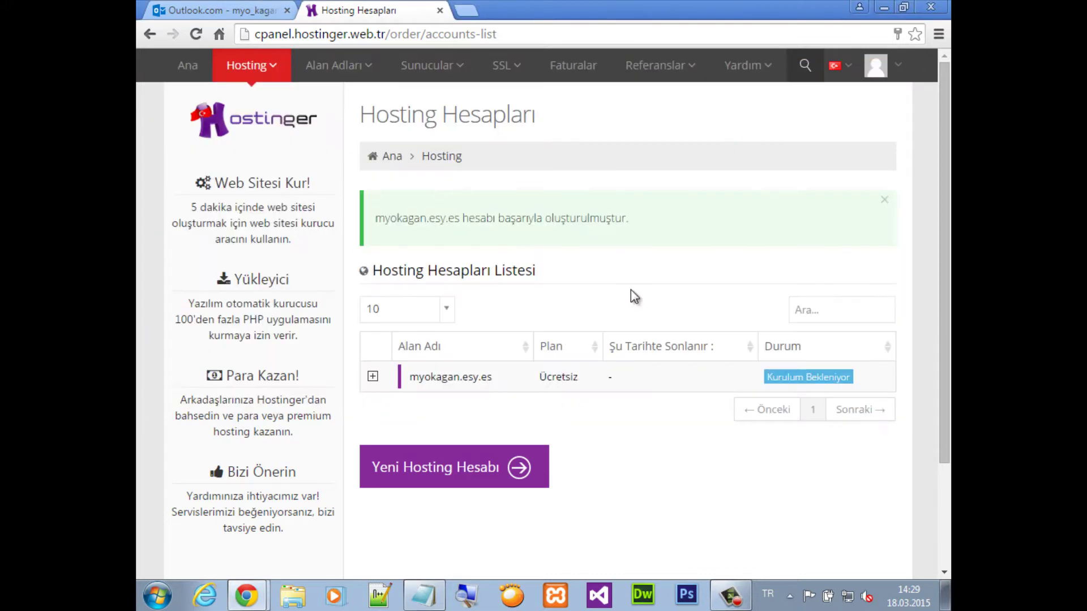
Expand the myokagan.esy.es account row and open its Yönet management page
left_click(373, 377)
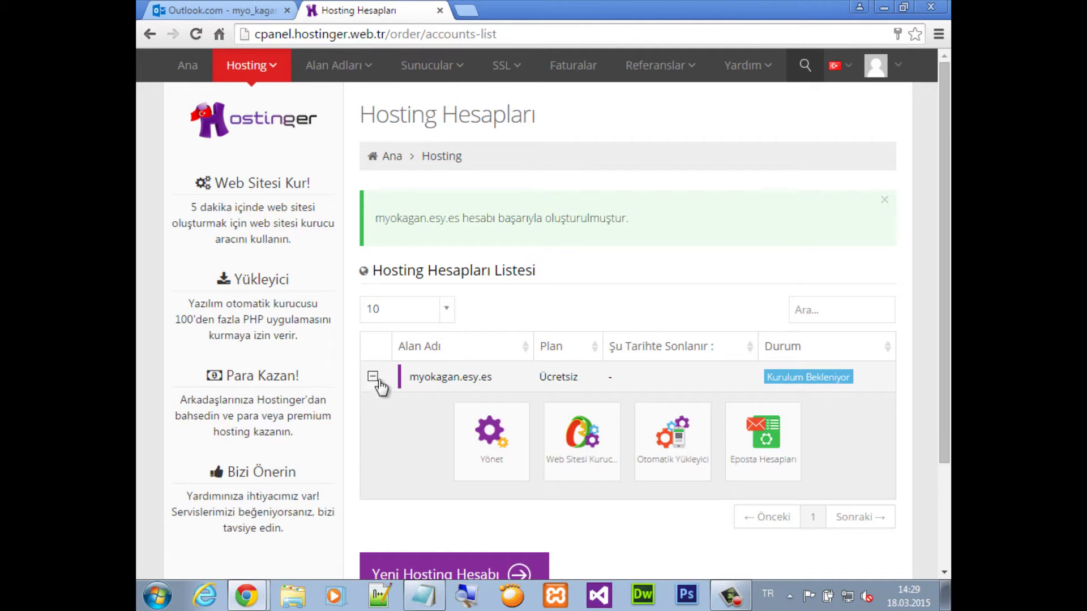
scroll(412, 413, "down", 2)
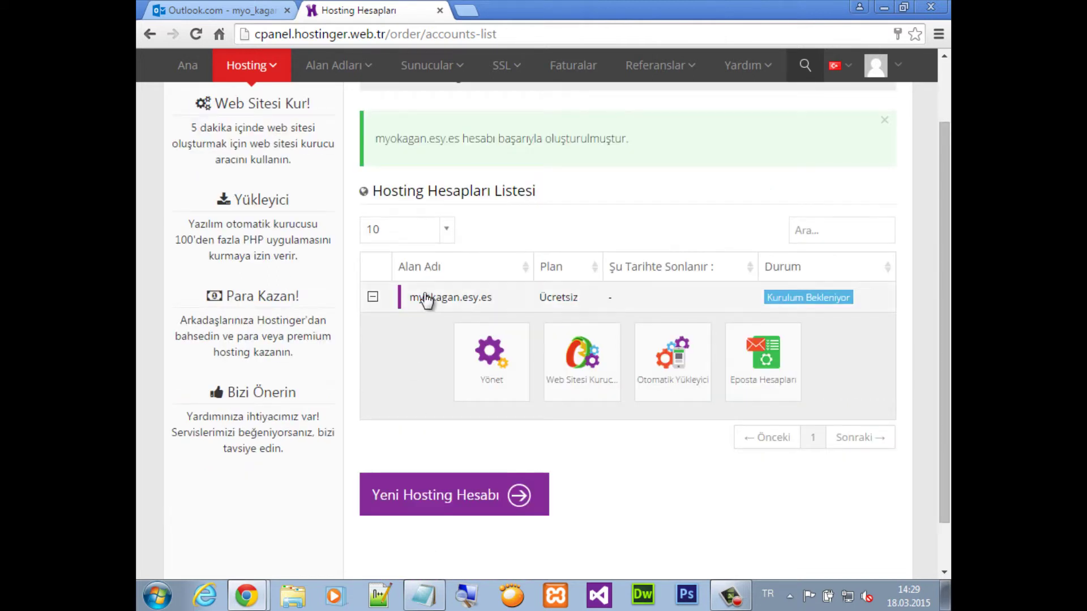
left_click(487, 362)
Note in Notepad: 'yönete tıklamamızın sebebi joomlayı' / 'sunucuya kurmak'
key("alt+Tab")
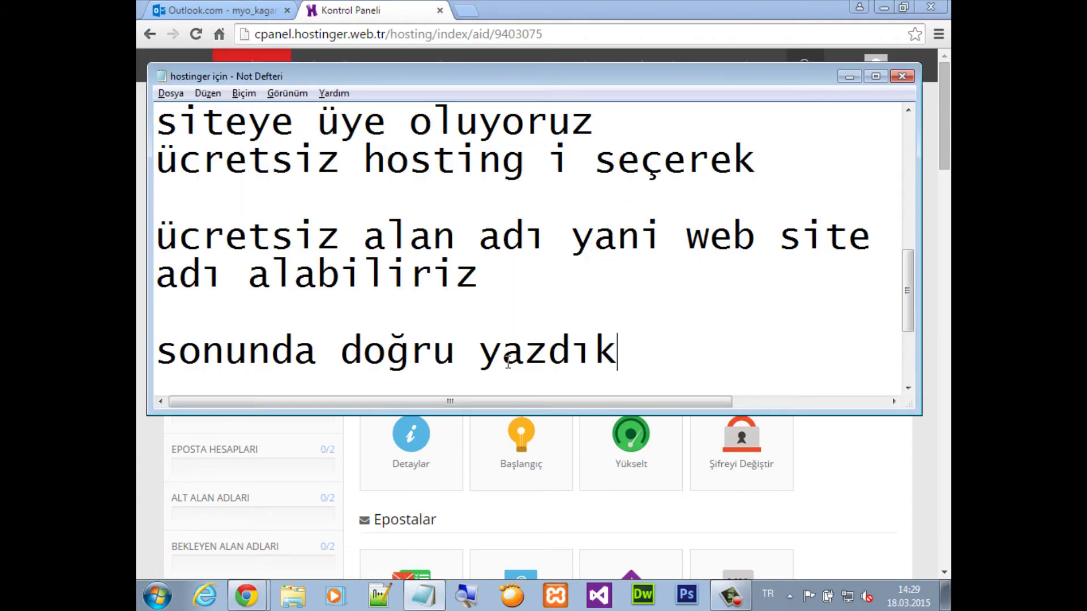
key("Return")
key("Return")
type("yönete")
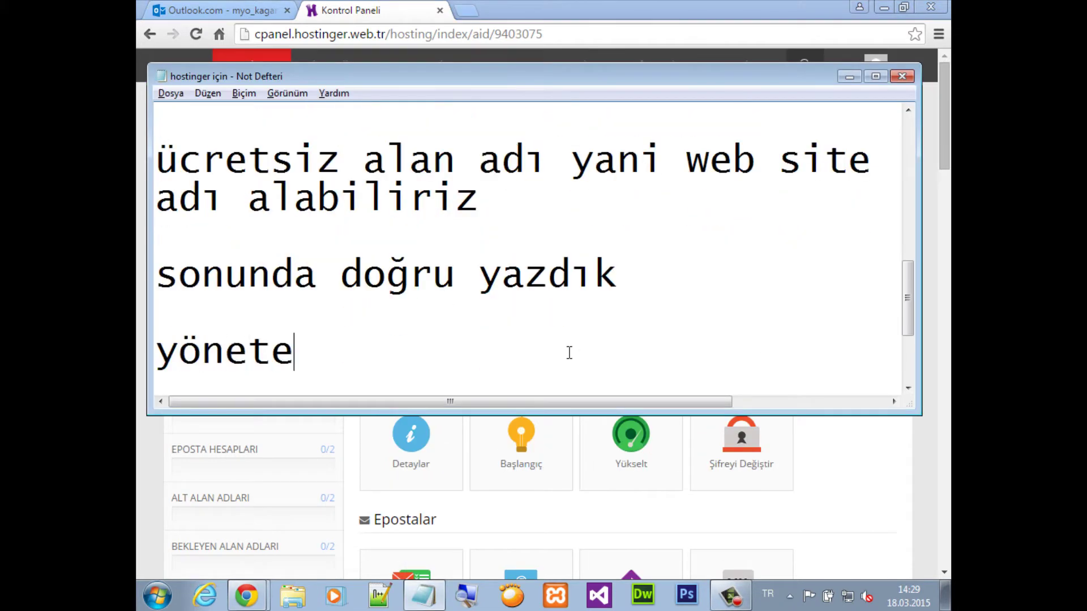
type(" tık")
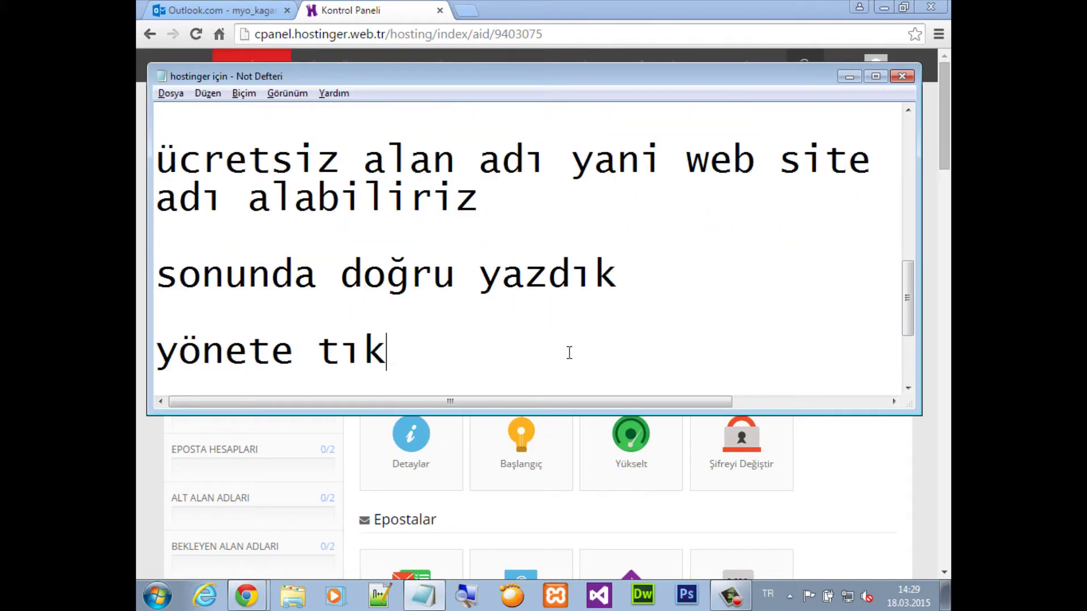
type("lamamızın ")
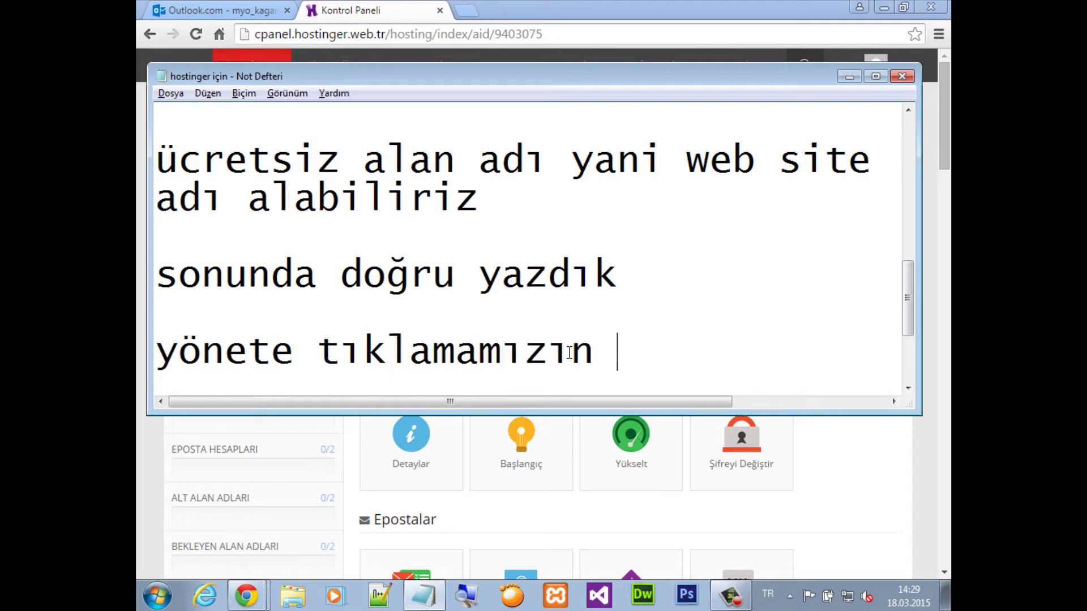
type("sebebi ")
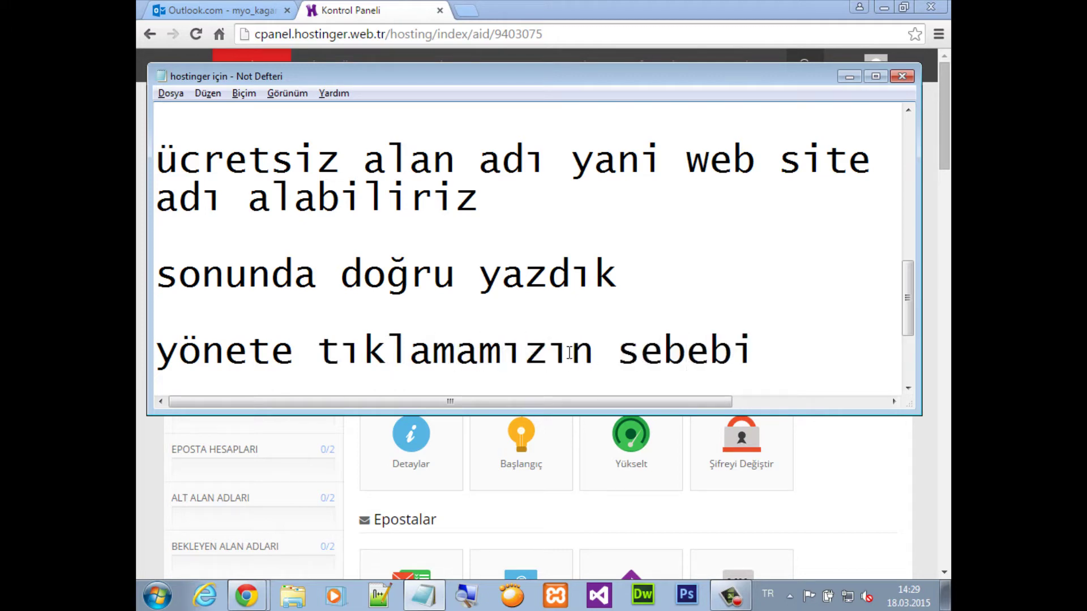
type("joomlay")
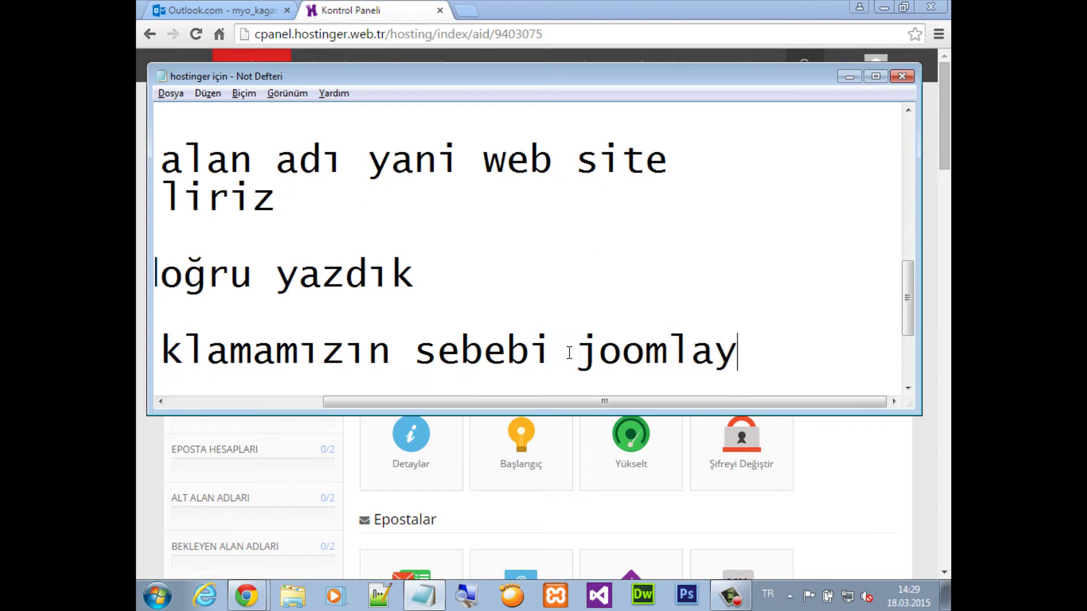
type("ı")
key("Return")
type("sun")
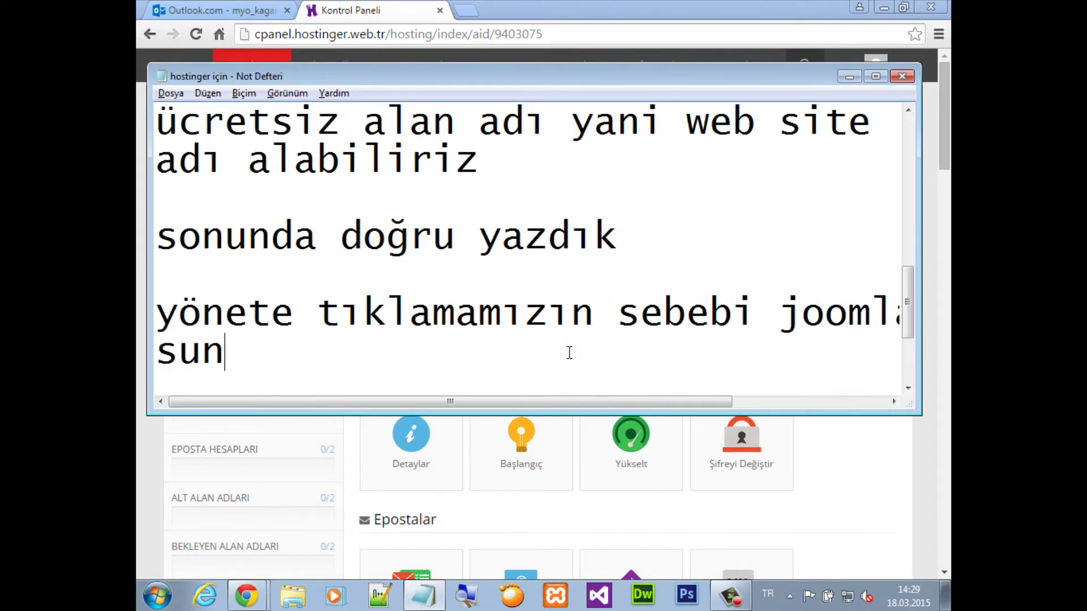
type("ucuya kurmak")
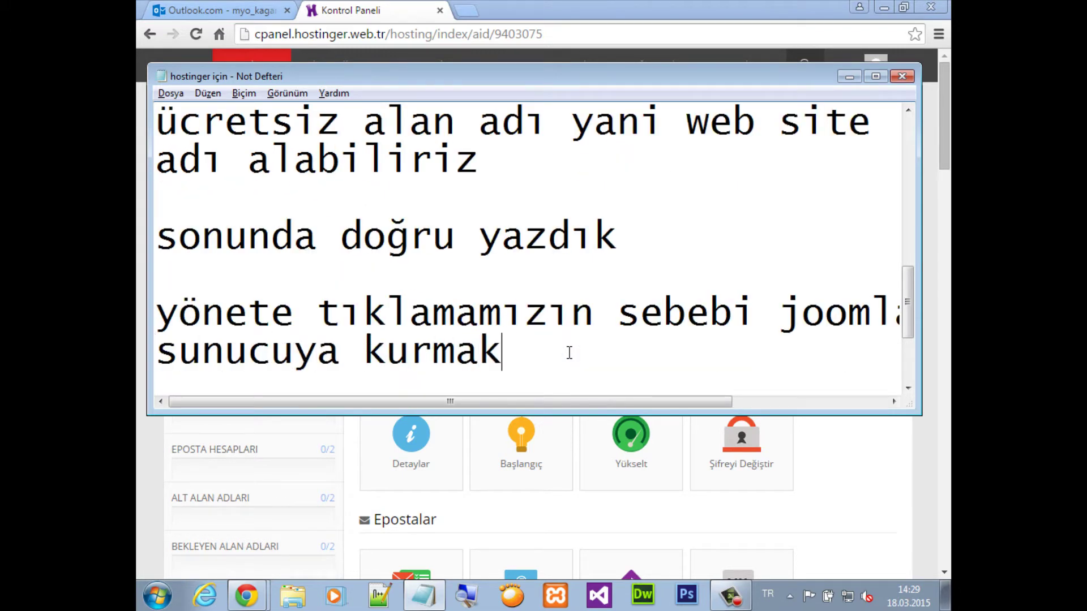
Find the Web Sitesi section of the control panel and open the Web Sitesi Yükleyin tile
key("alt+Tab")
scroll(572, 365, "down", 5)
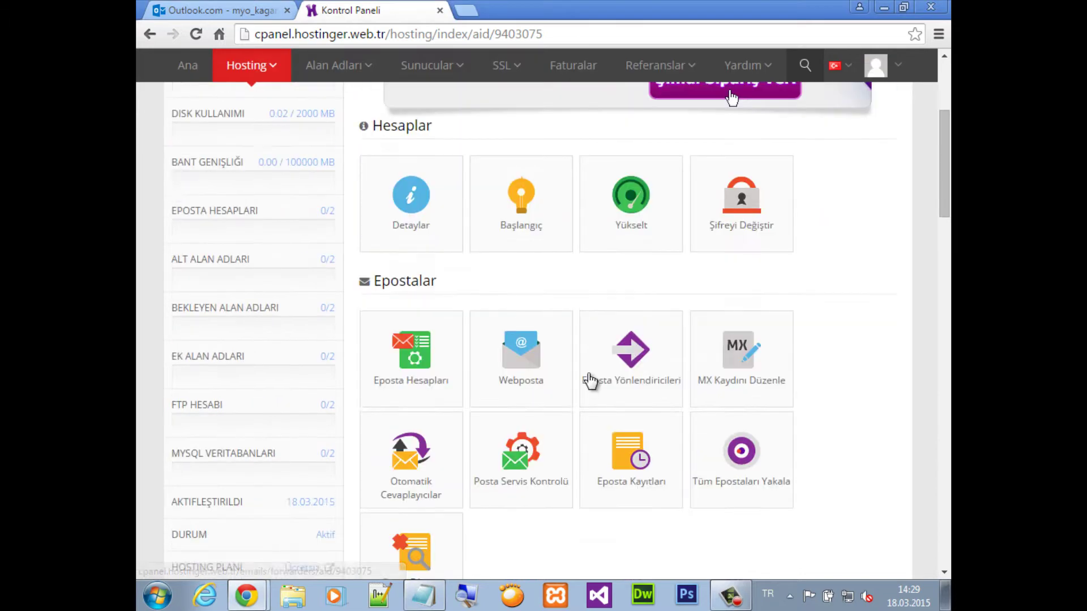
scroll(611, 407, "down", 9)
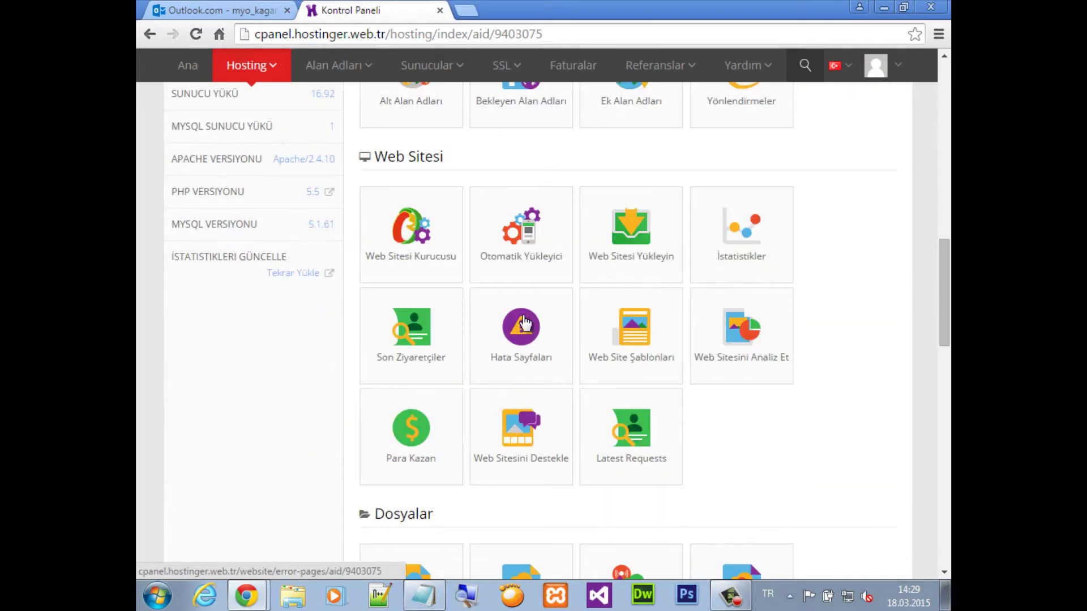
scroll(723, 359, "down", 7)
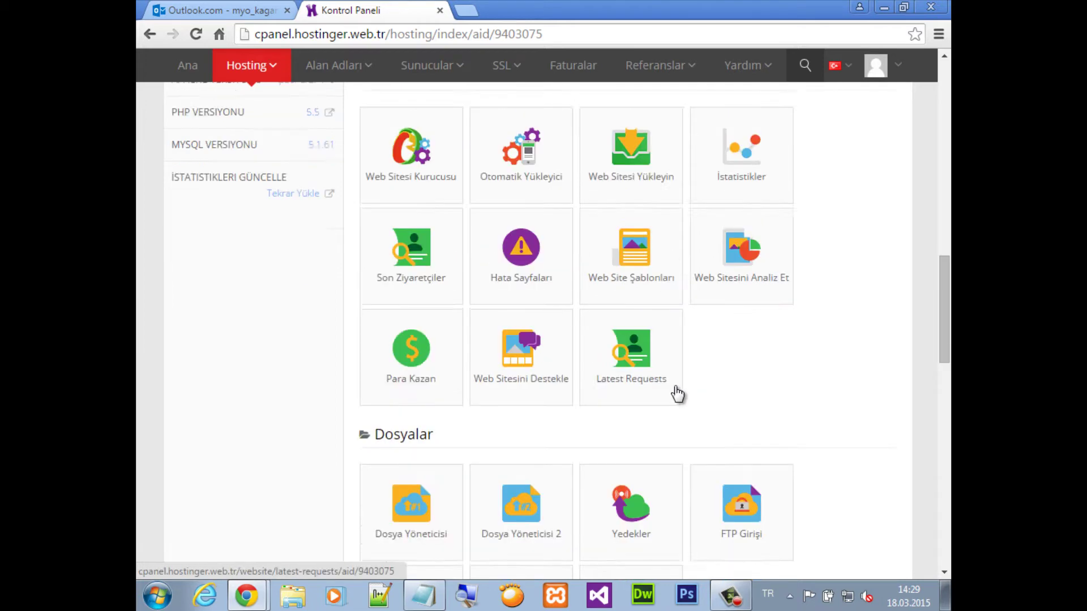
scroll(614, 400, "down", 10)
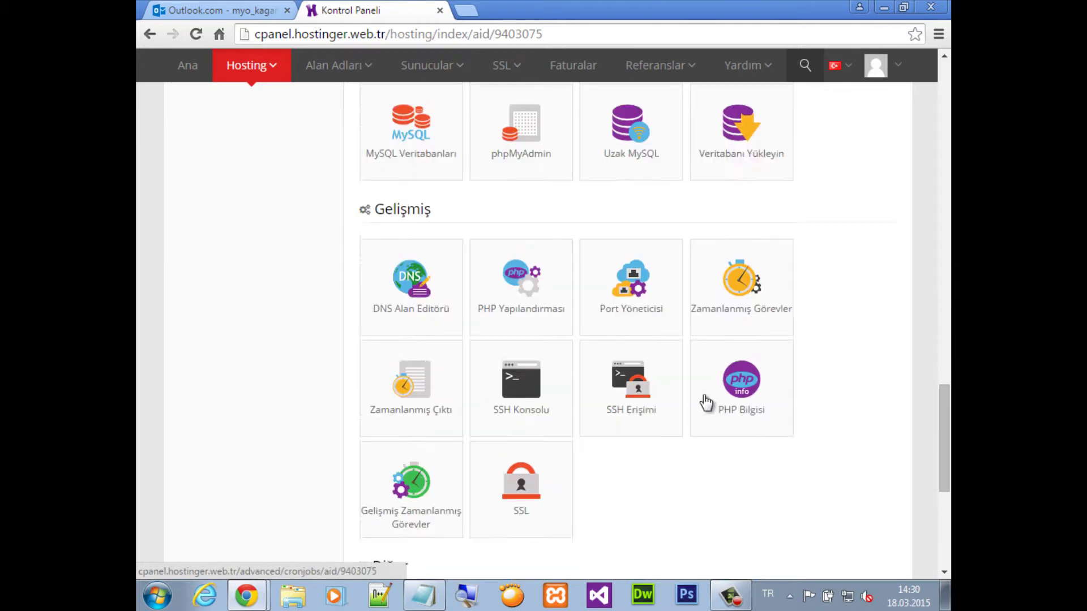
scroll(691, 379, "up", 15)
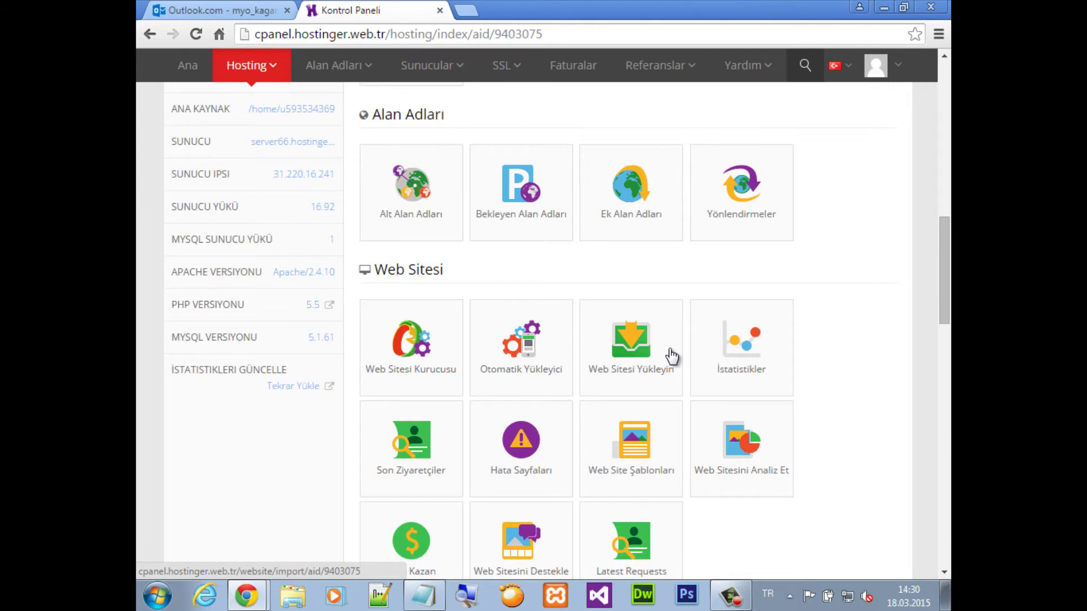
key("ctrl+f")
type("web")
key("Return")
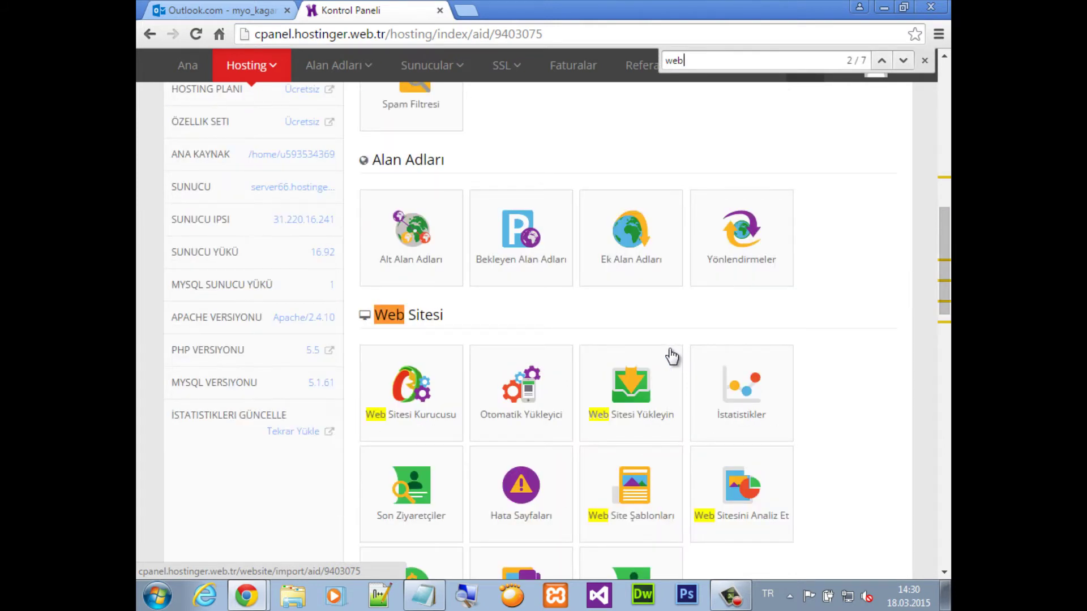
key("Return")
key("Return")
key("Return")
key("Return")
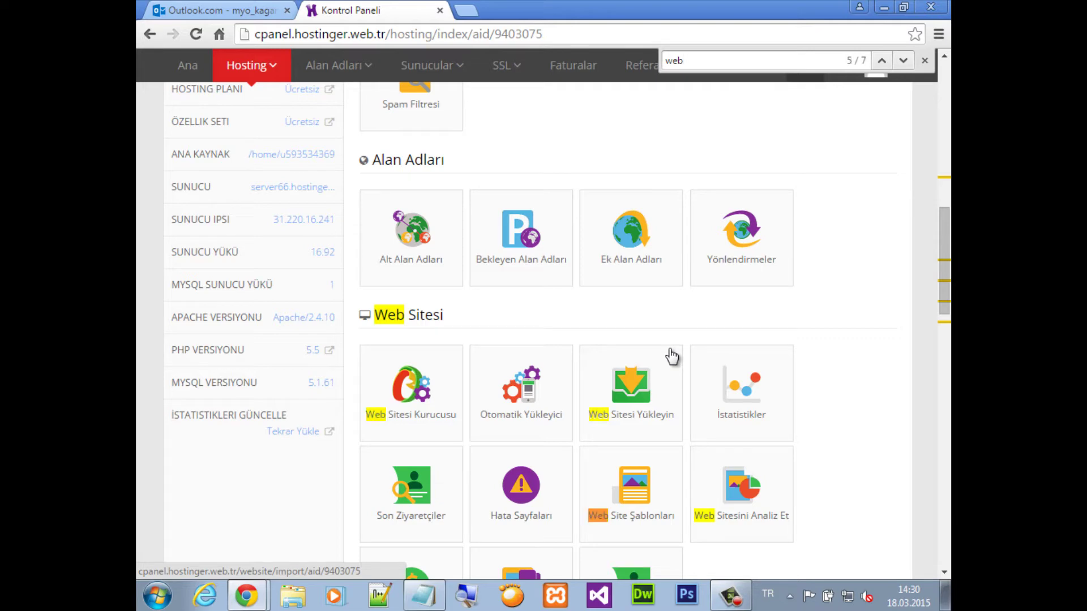
key("Return")
key("Return")
key("Return")
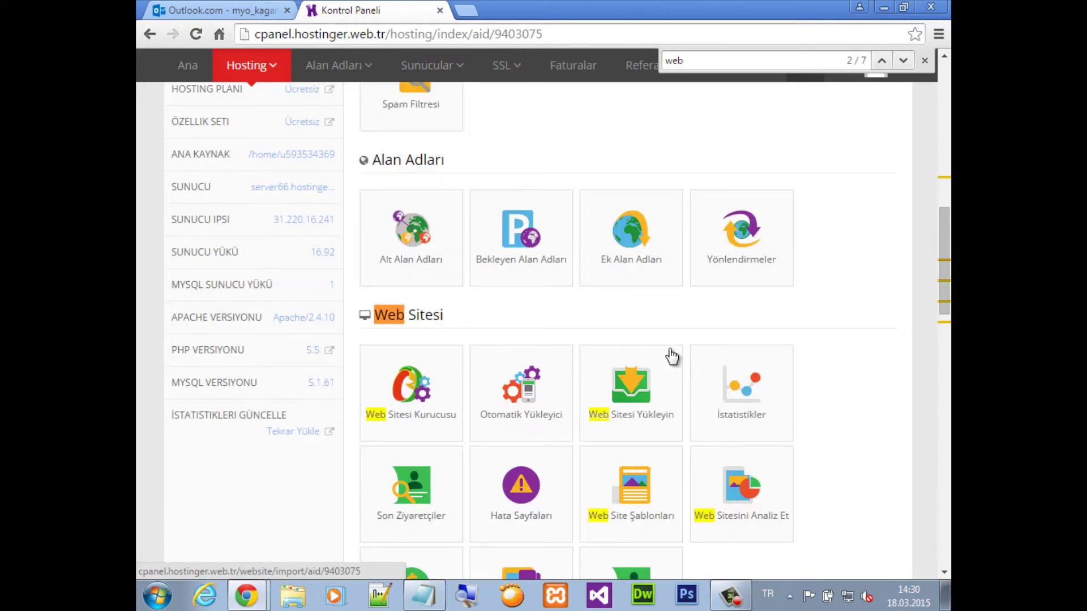
scroll(837, 327, "down", 1)
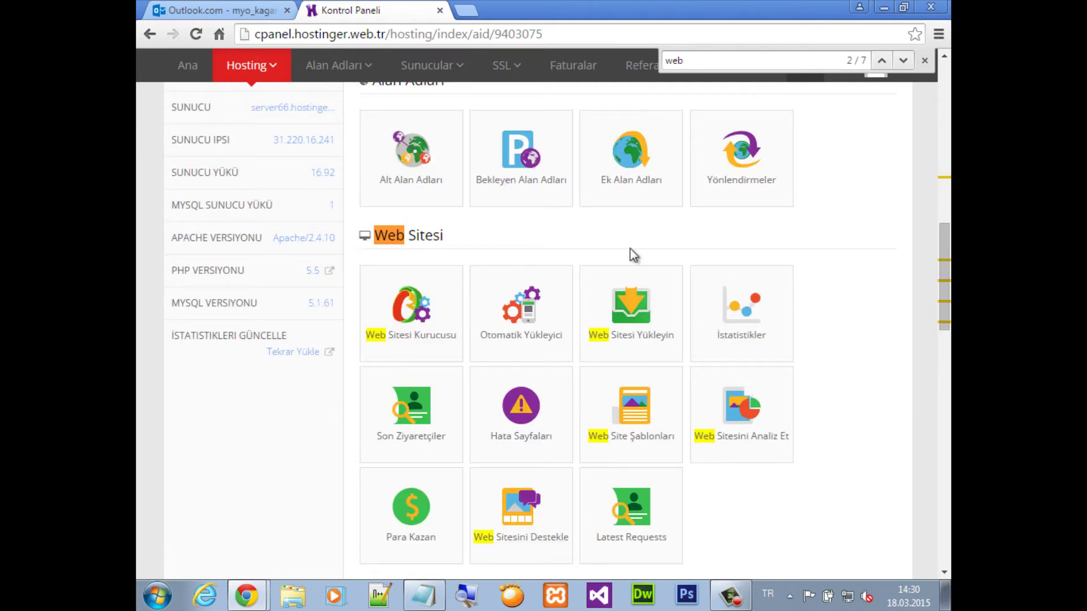
left_click(625, 333)
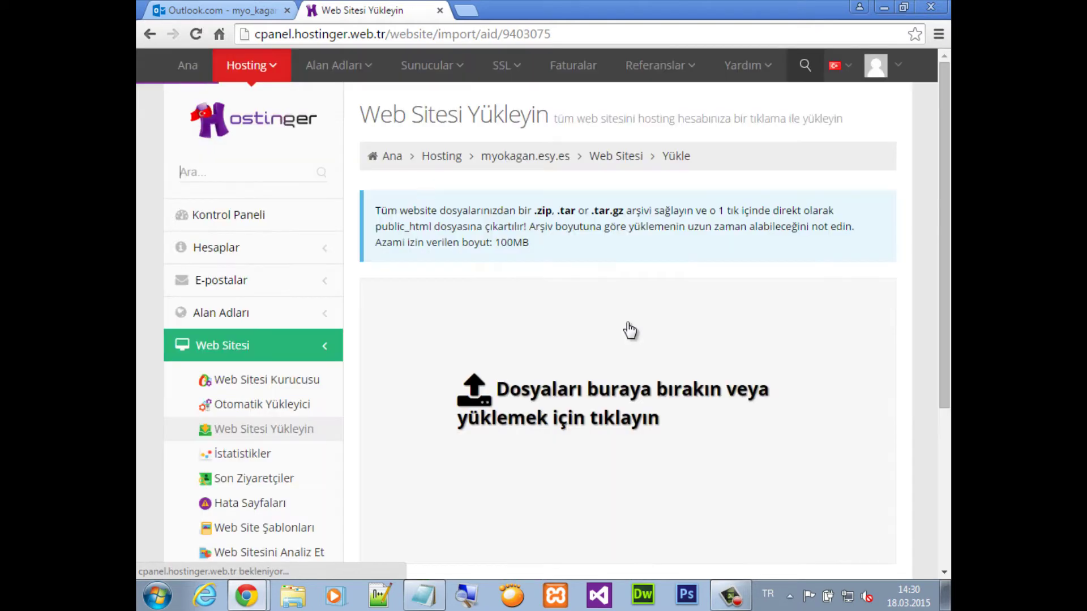
Add the lines 'web sitesi yükleyine', 'tıkladık' and 'burdan joomla 4.1' to the notes
key("alt+Tab")
key("Return")
key("Return")
type("w")
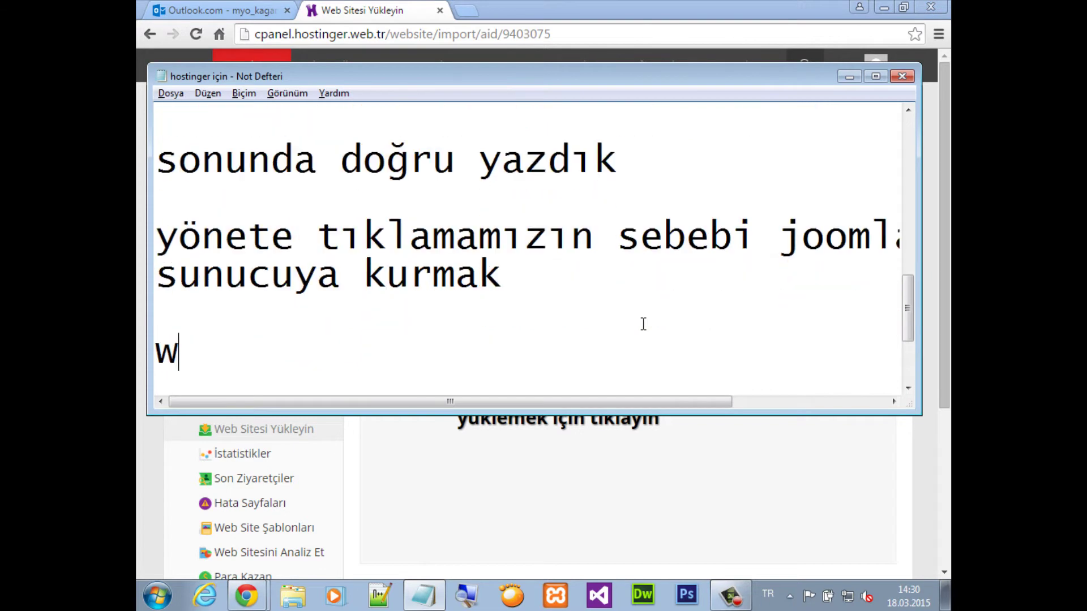
type("eb sitesi yükleyine")
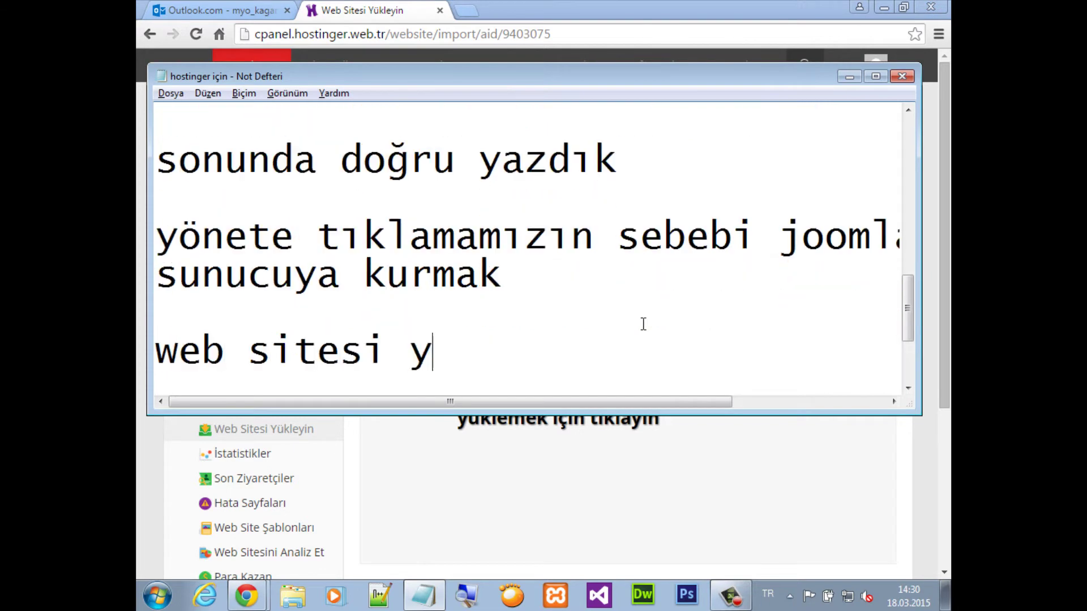
key("Return")
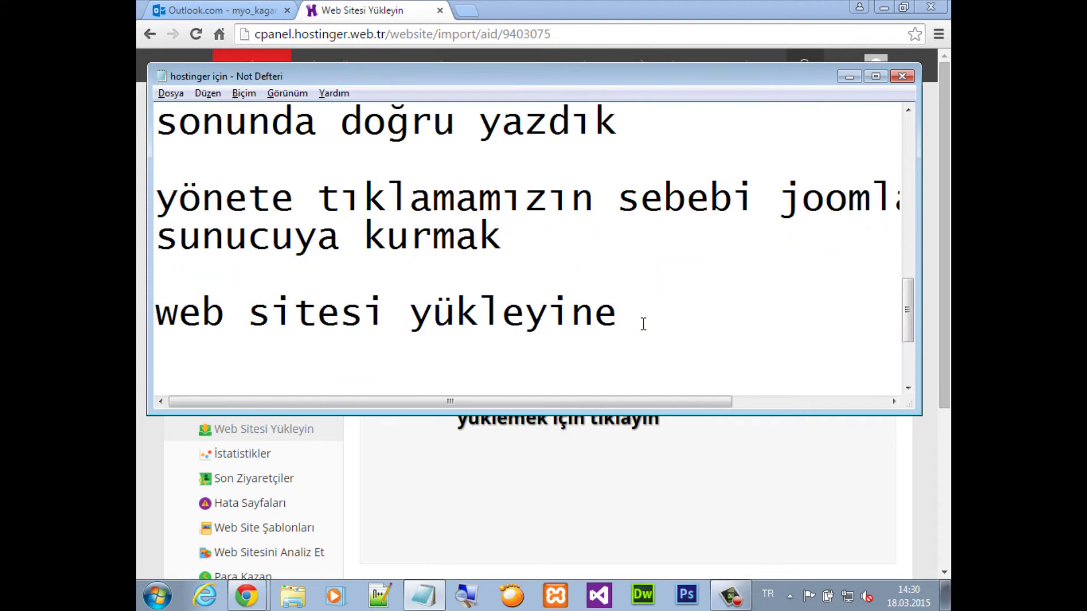
type("tıkladım")
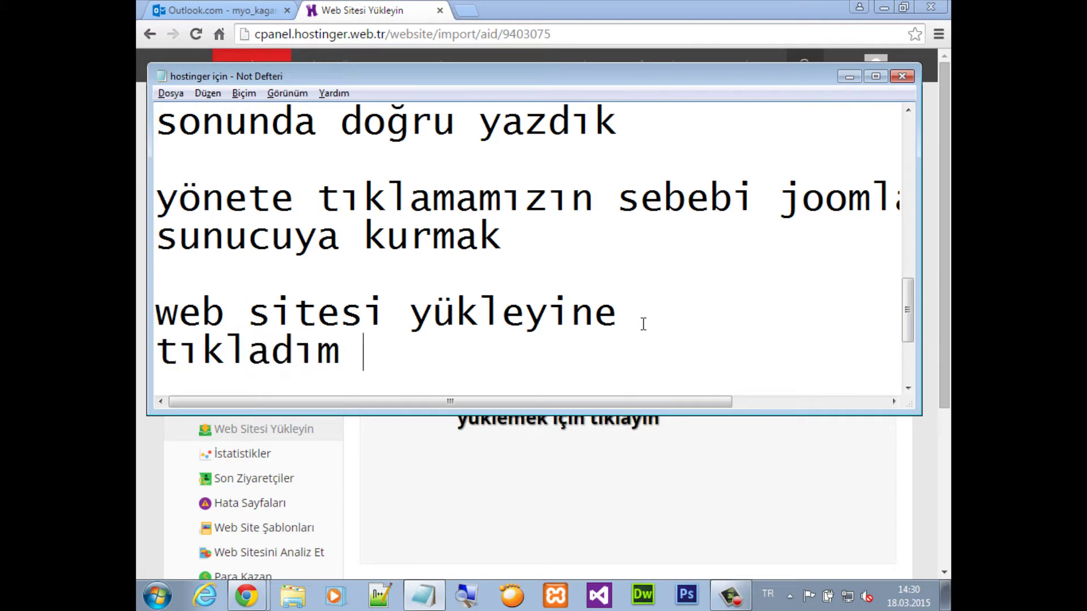
key("BackSpace")
key("BackSpace")
type("k")
key("Return")
type("burd")
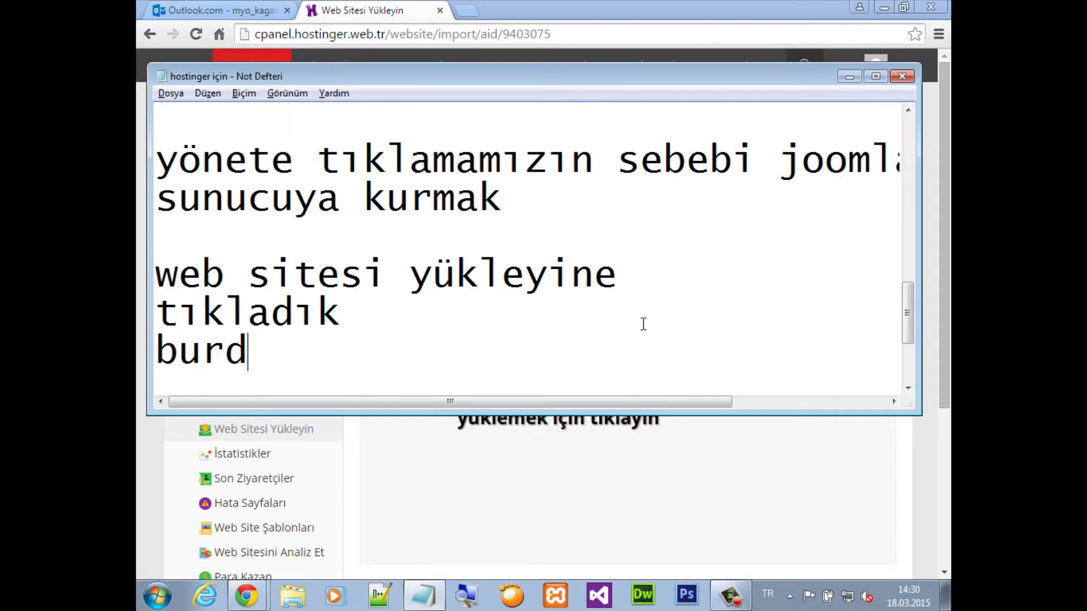
type("an joom")
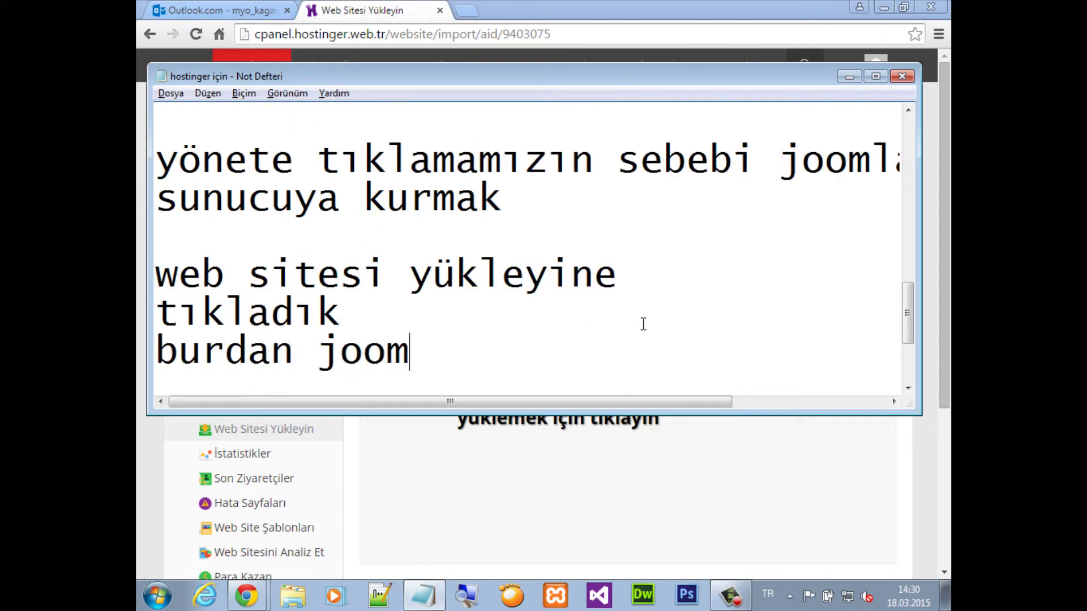
type("la 4.")
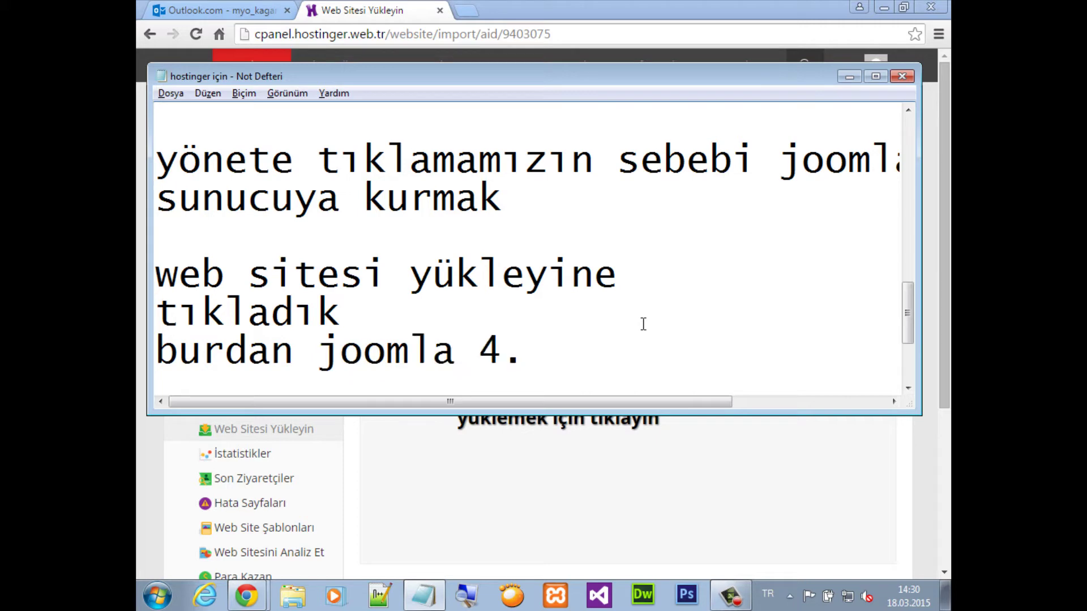
type("1.1")
key("BackSpace")
key("BackSpace")
key("super+d")
Correct the note to 'burdan joomla 3.4 sürümünü' and add 'rarlı halde yüklüyoruz' below it
left_click(170, 534)
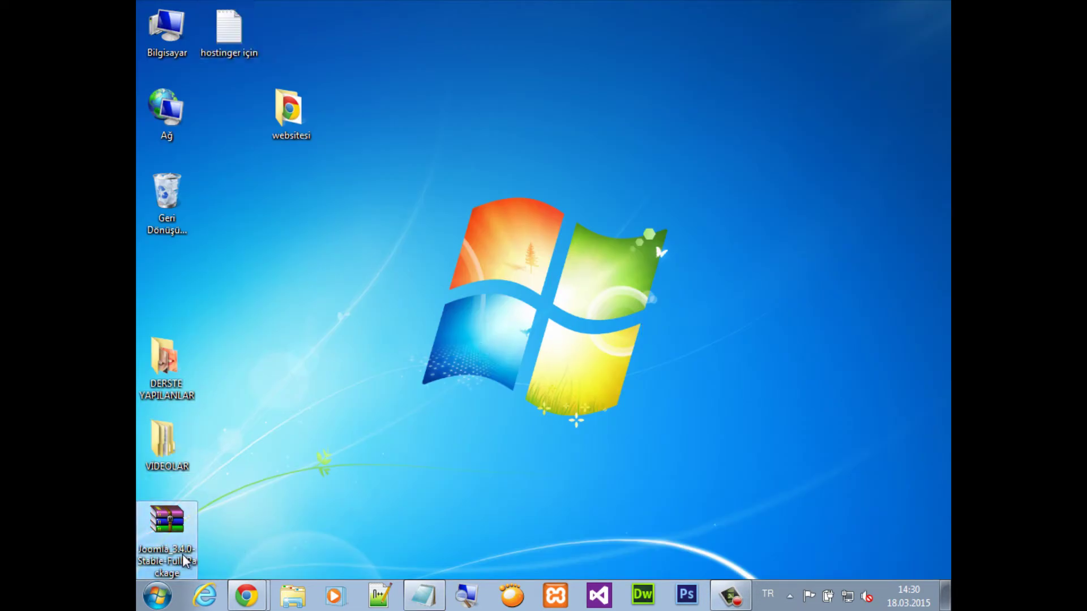
key("alt+Tab")
key("BackSpace")
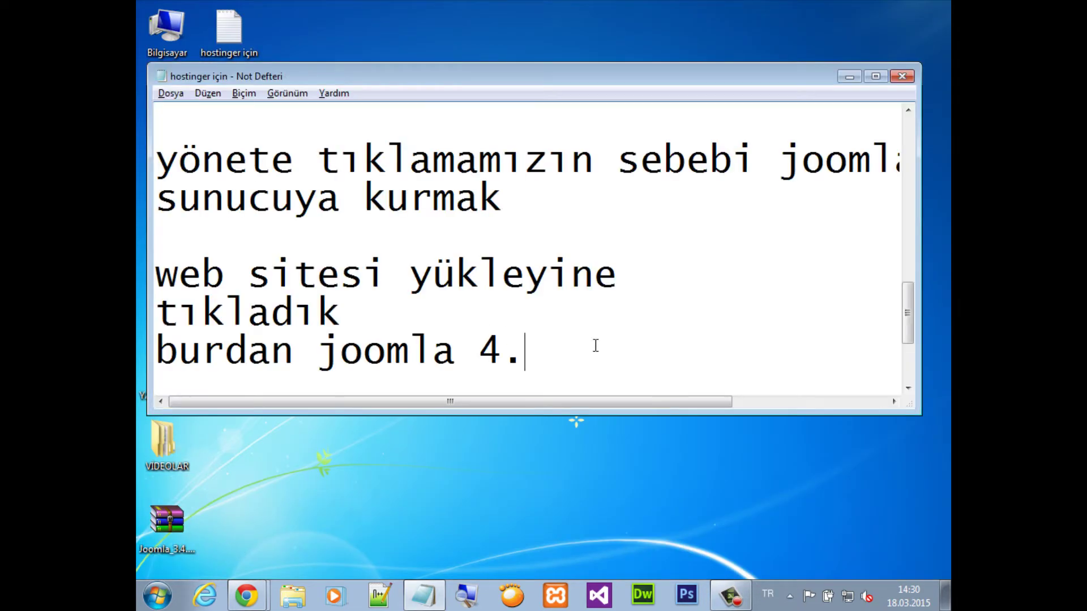
type(".4")
key("BackSpace")
key("BackSpace")
key("BackSpace")
key("BackSpace")
type("3.4 ")
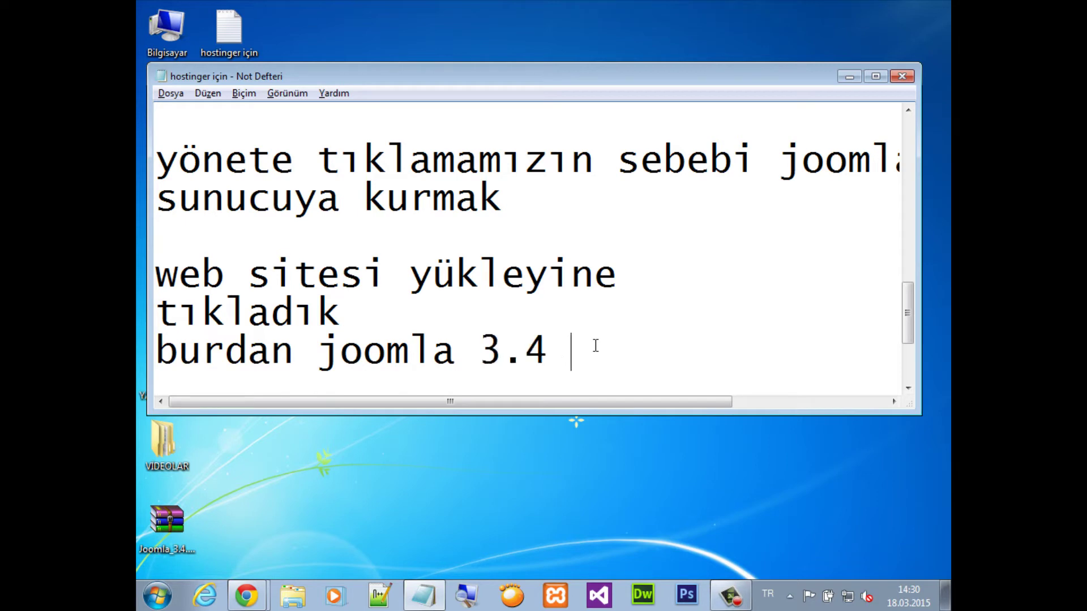
type("sürümünü")
key("Return")
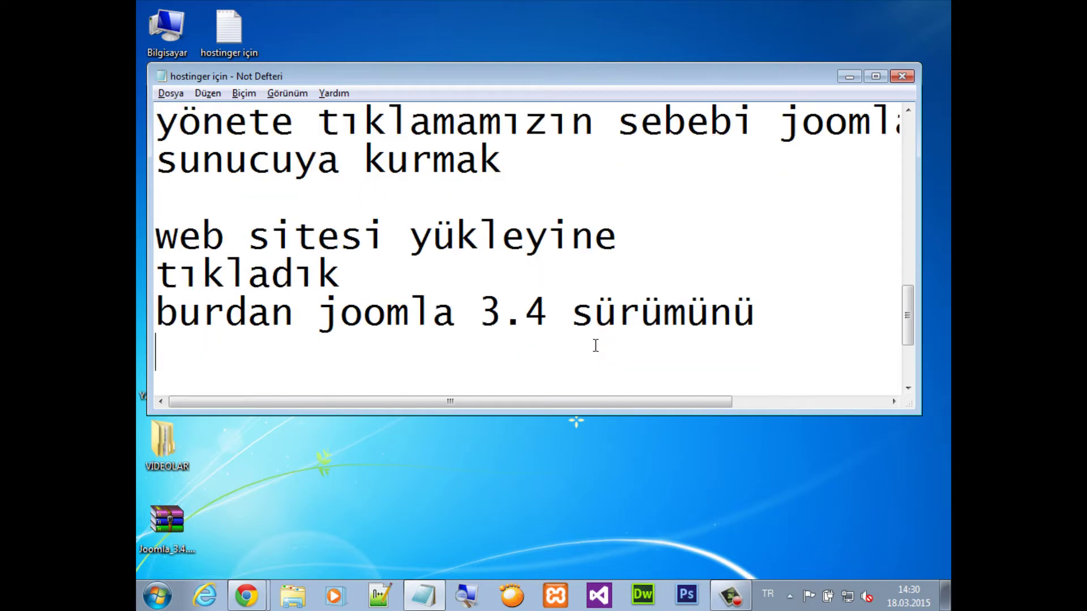
type("rarlı ha")
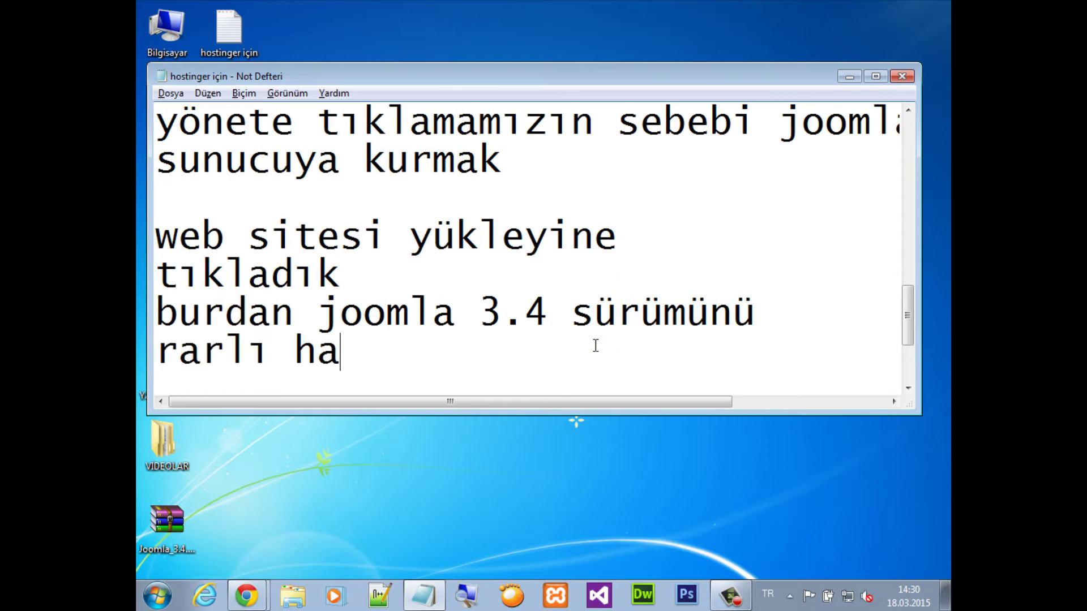
type("lde yüklüyoruz")
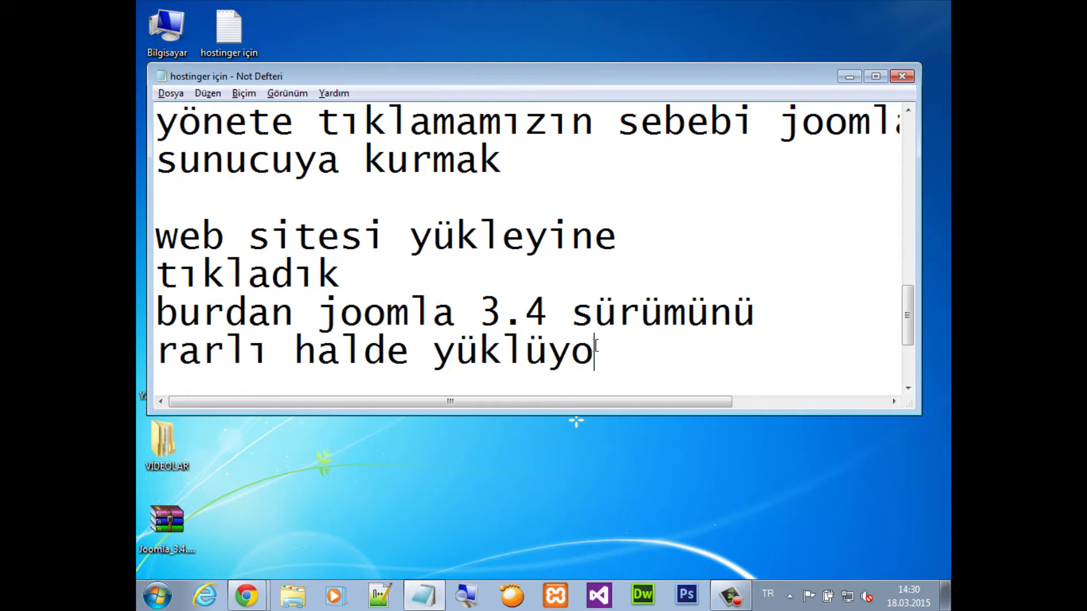
Upload Joomla_3.4.0-Stable-Full_Package (10.5 MB) from the Desktop via the Web Sitesi Yükleyin page
left_click(246, 595)
left_click(288, 560)
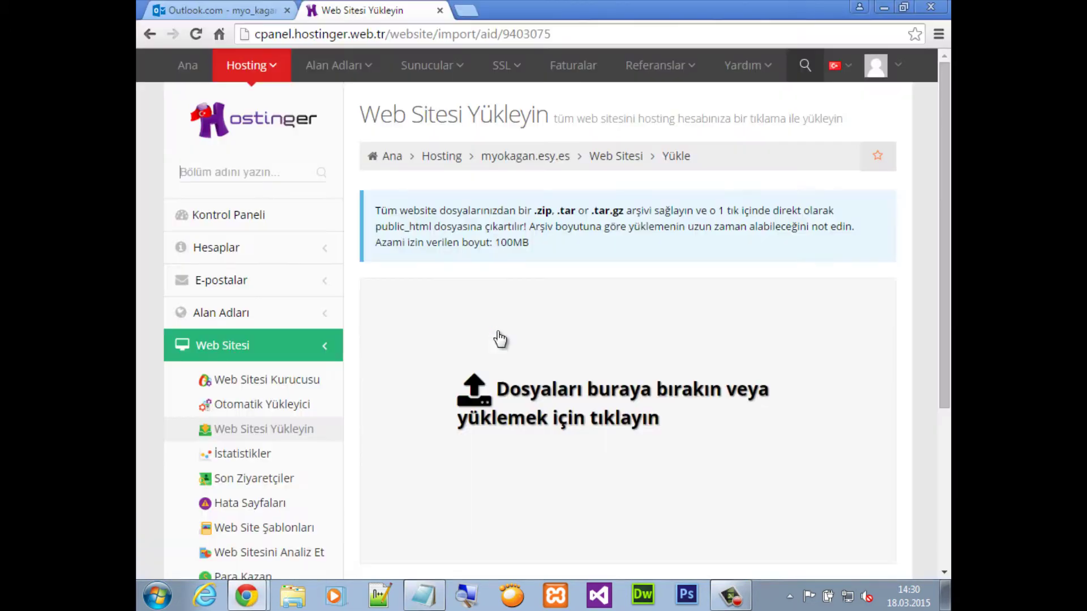
left_click(502, 391)
left_click(203, 126)
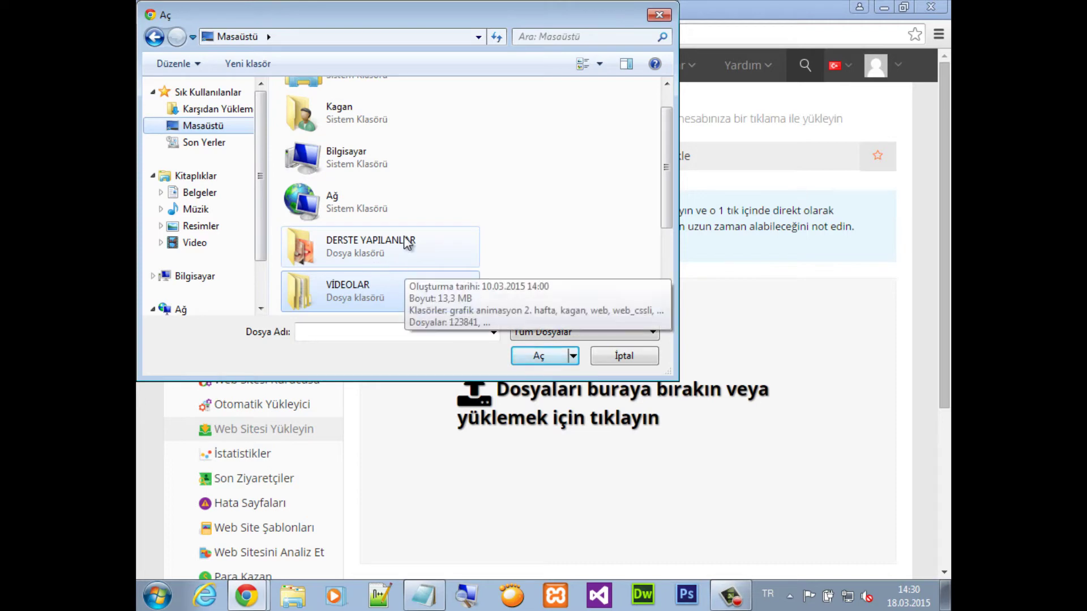
scroll(396, 266, "down", 3)
left_click(447, 285)
left_click(538, 357)
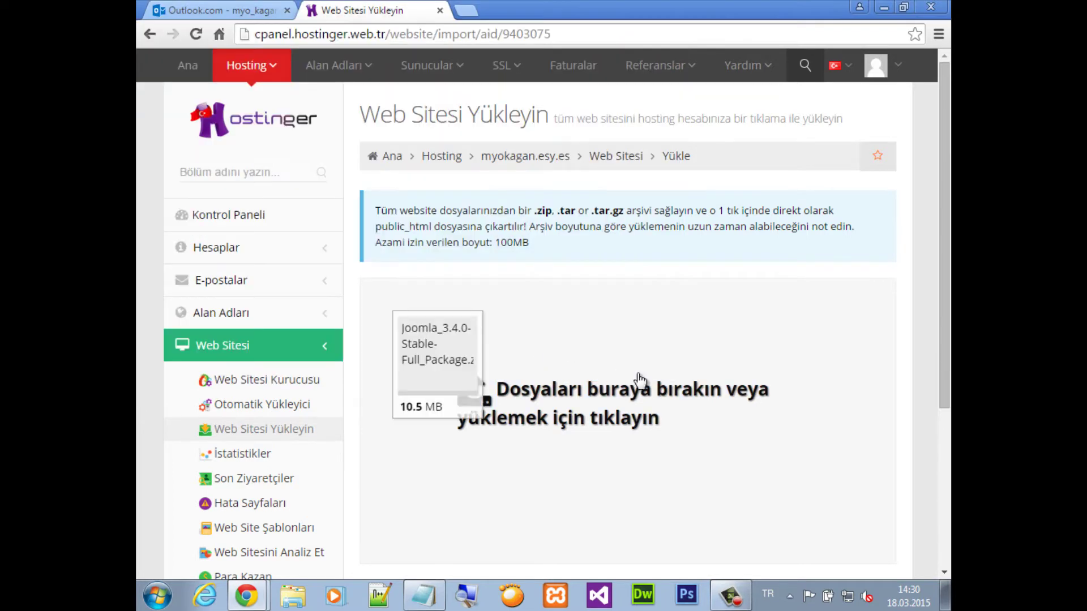
scroll(650, 383, "down", 2)
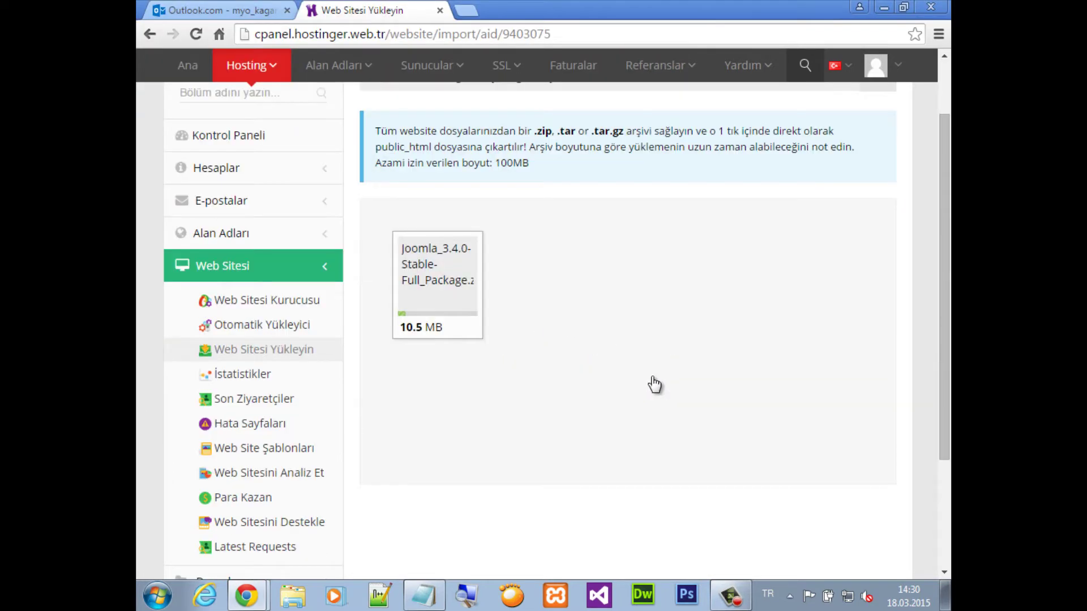
left_click(424, 596)
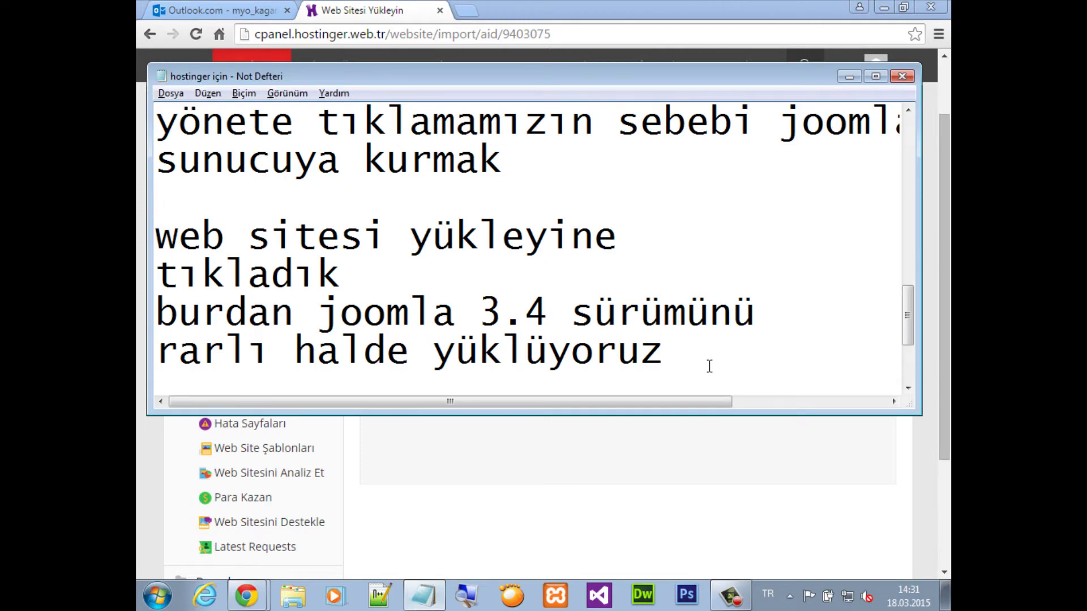
Add 'bitmesini bekleyeceğiz' to the notes and set the Notepad font size to 14
key("Return")
key("Return")
type("bitmesi")
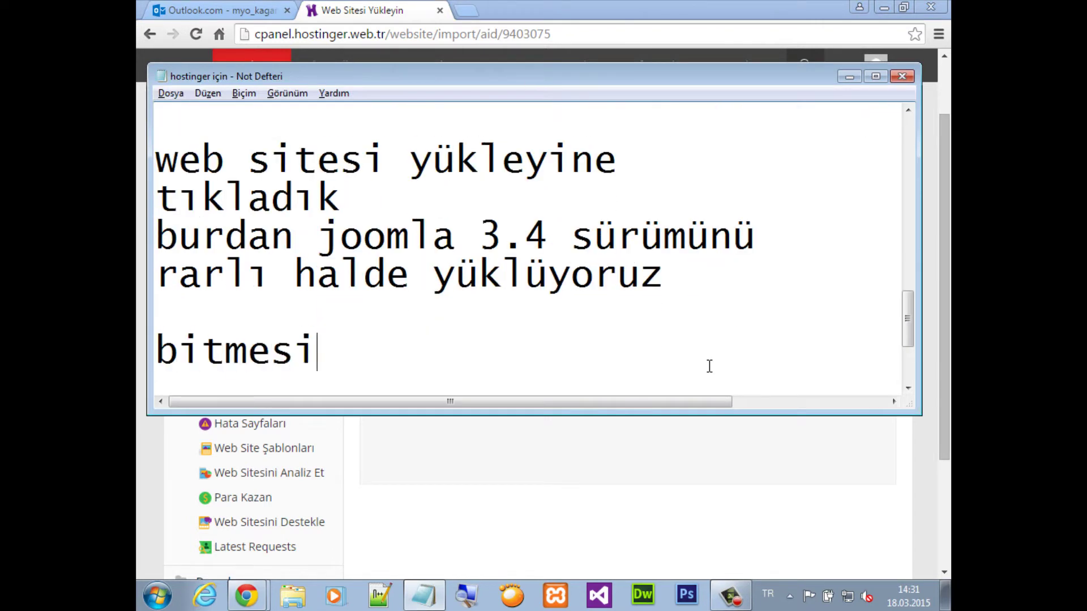
type("ni bekl")
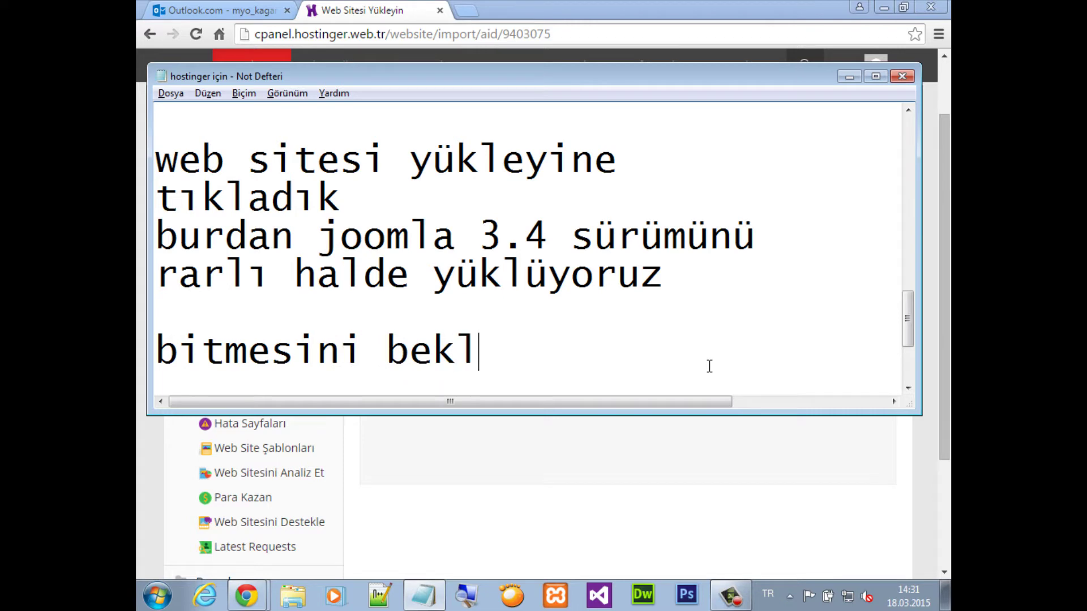
type("eyeceğiz")
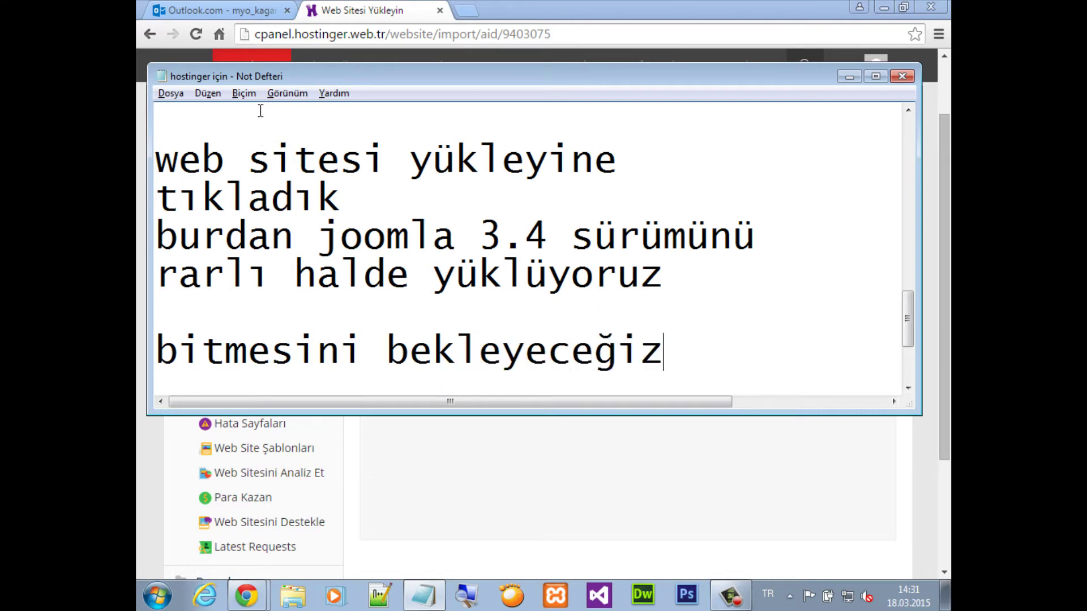
key("alt+b")
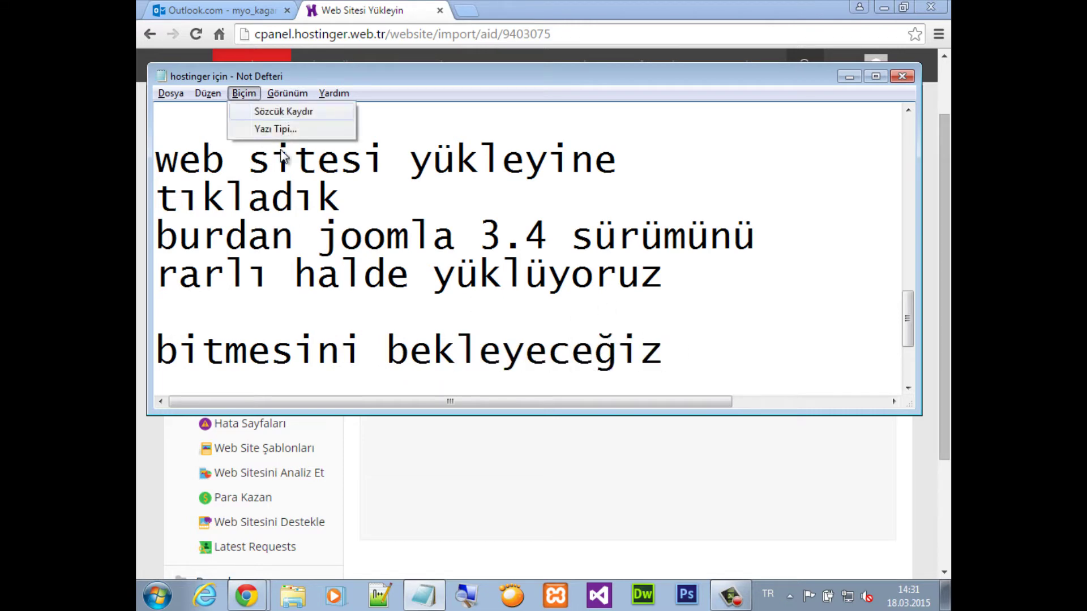
left_click(277, 129)
left_click(495, 257)
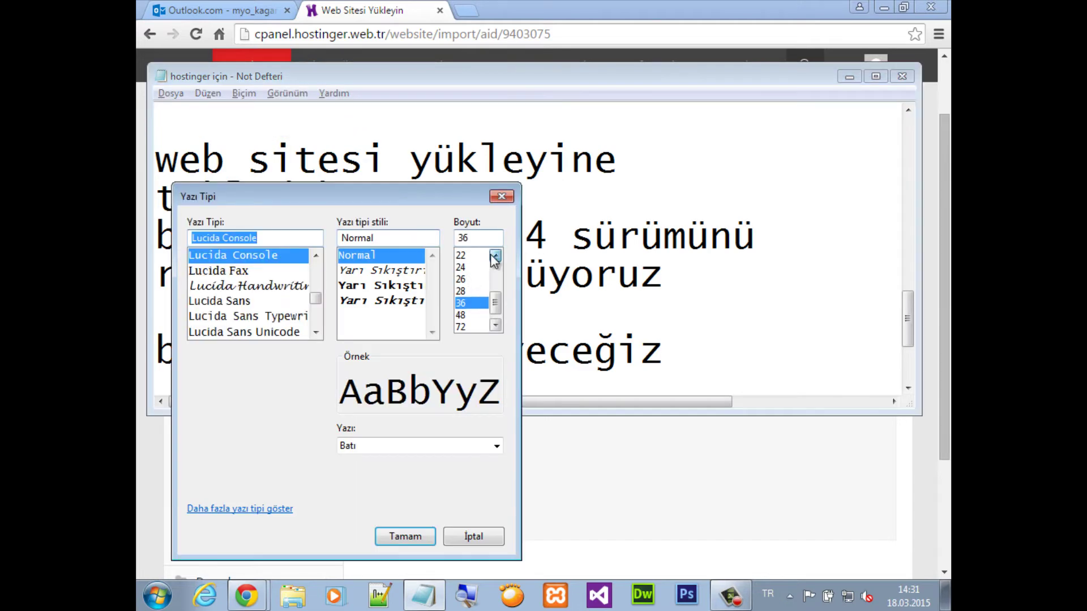
left_click(495, 256)
left_click(495, 256)
left_click(495, 257)
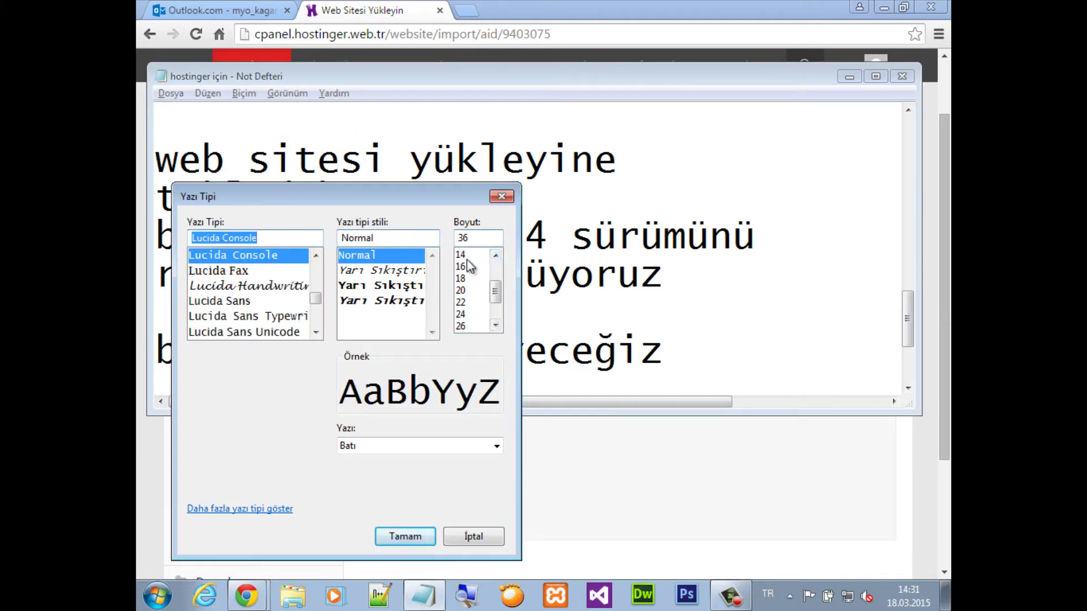
left_click(465, 255)
left_click(405, 536)
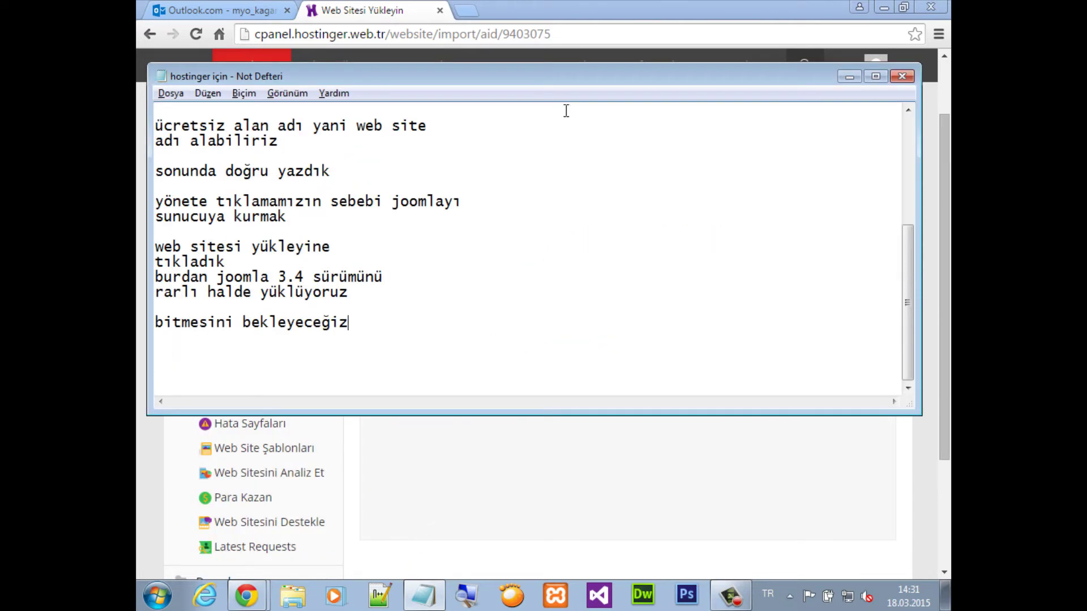
left_click(381, 4)
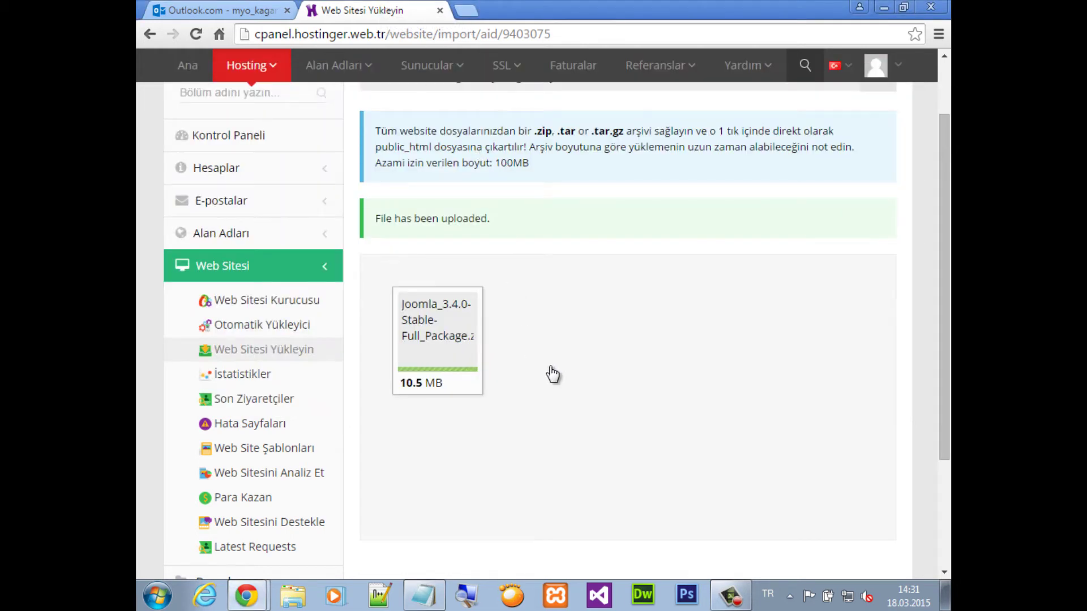
Confirm the 'File has been uploaded.' message and select the site address in the breadcrumb
triple_click(442, 219)
key("alt+Tab")
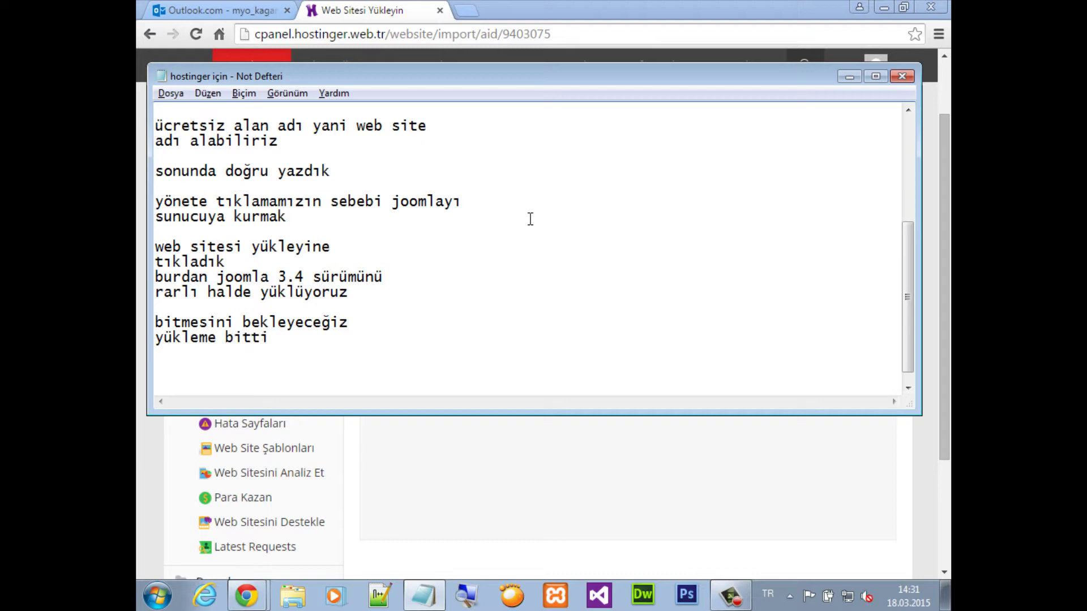
key("alt+Tab")
scroll(535, 289, "up", 2)
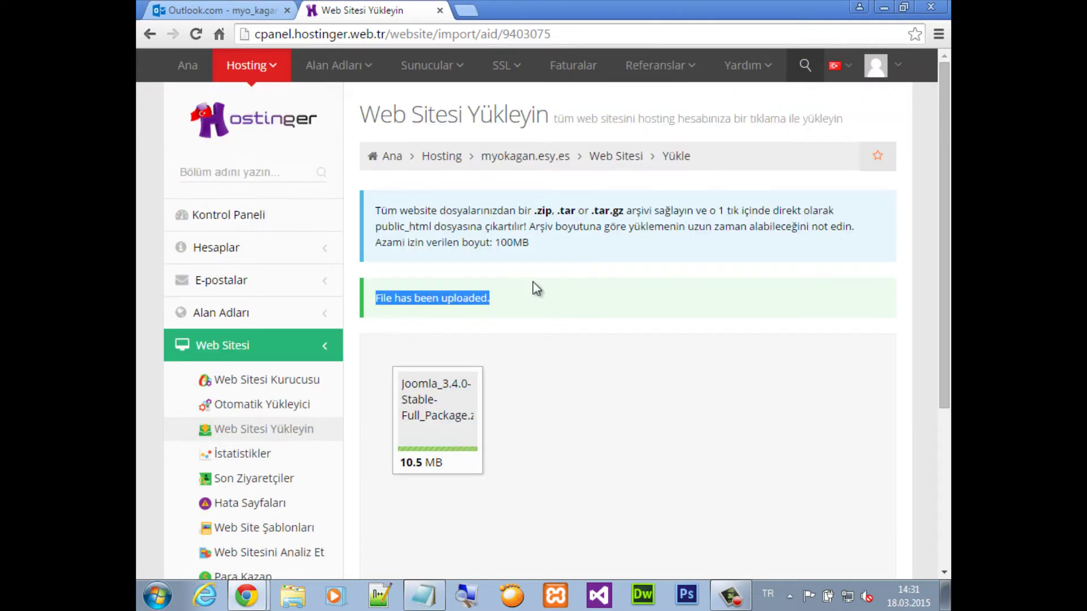
scroll(580, 300, "down", 4)
scroll(582, 311, "up", 4)
left_click_drag(577, 155, 488, 161)
key("ctrl+c")
key("alt+Tab")
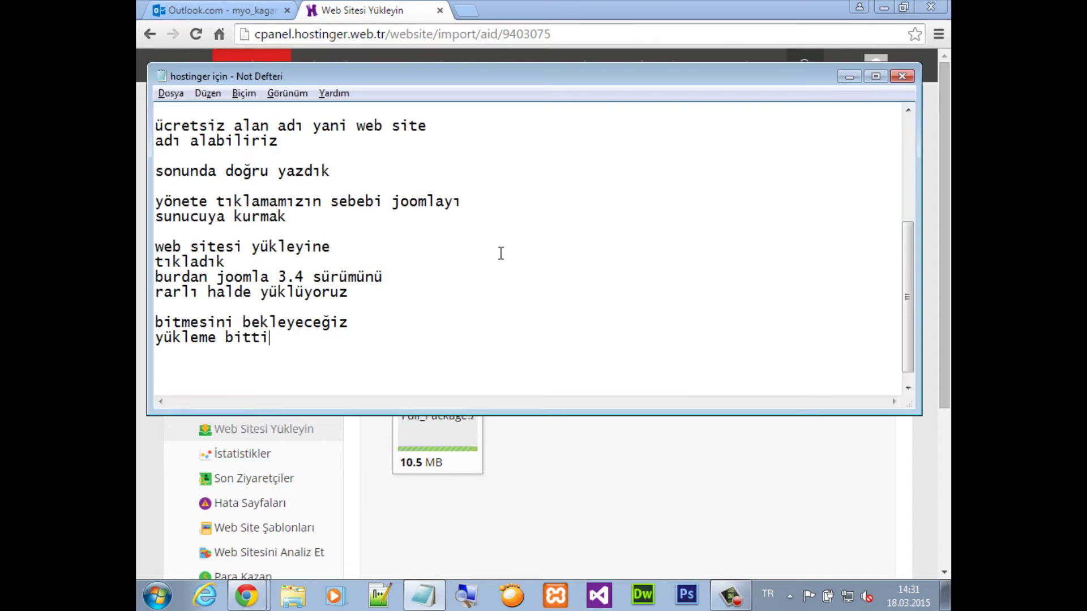
Start a new Notepad note headed 'hostinger hesabı' with the account's e-mail line
right_click(430, 595)
left_click(432, 526)
type("h")
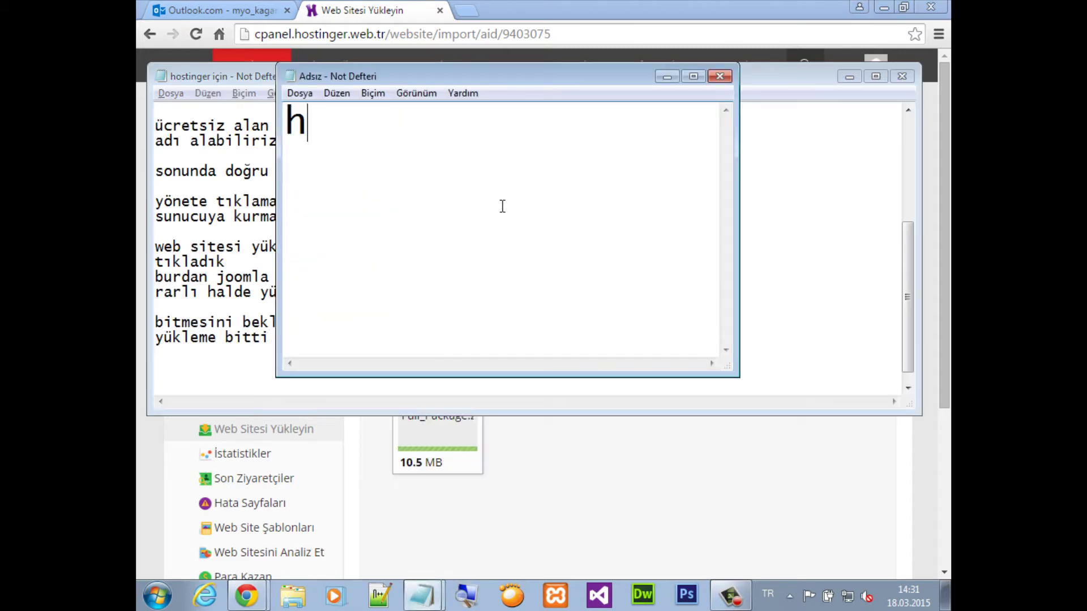
type("osti")
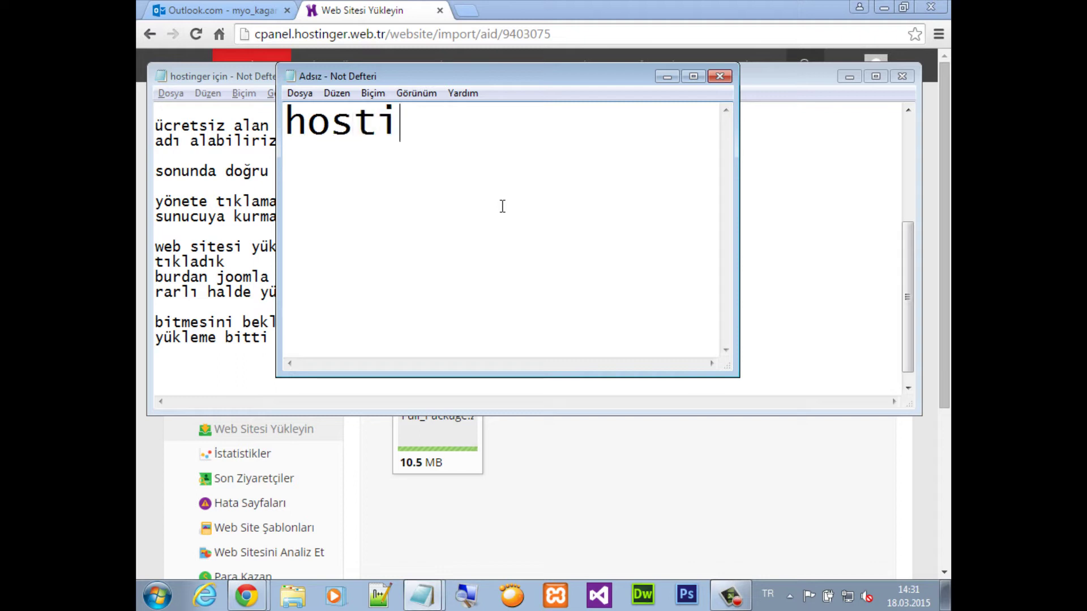
type("nger hesab")
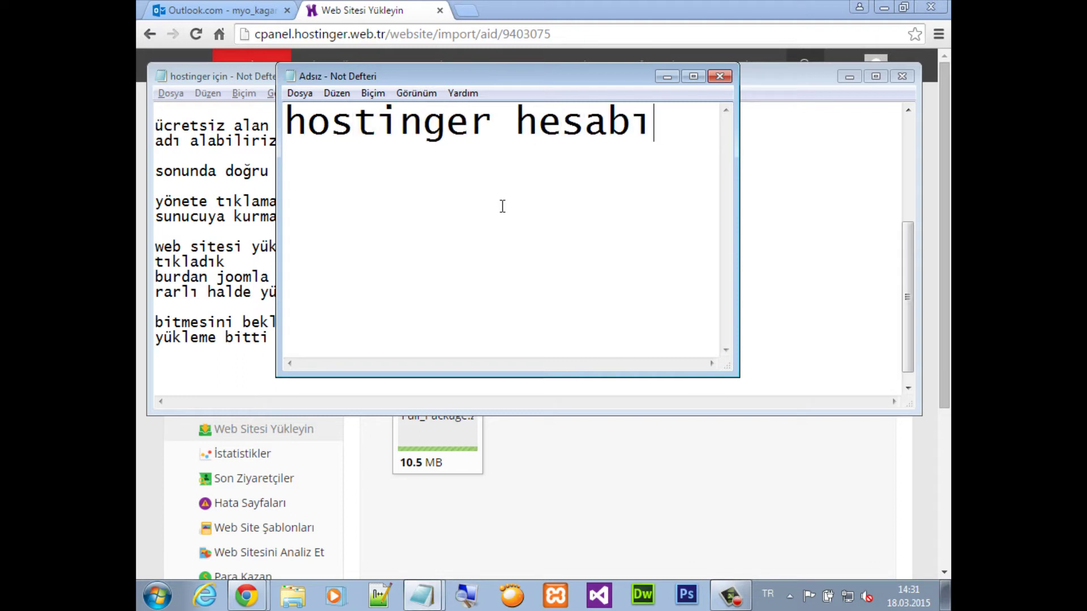
type("ı")
key("Return")
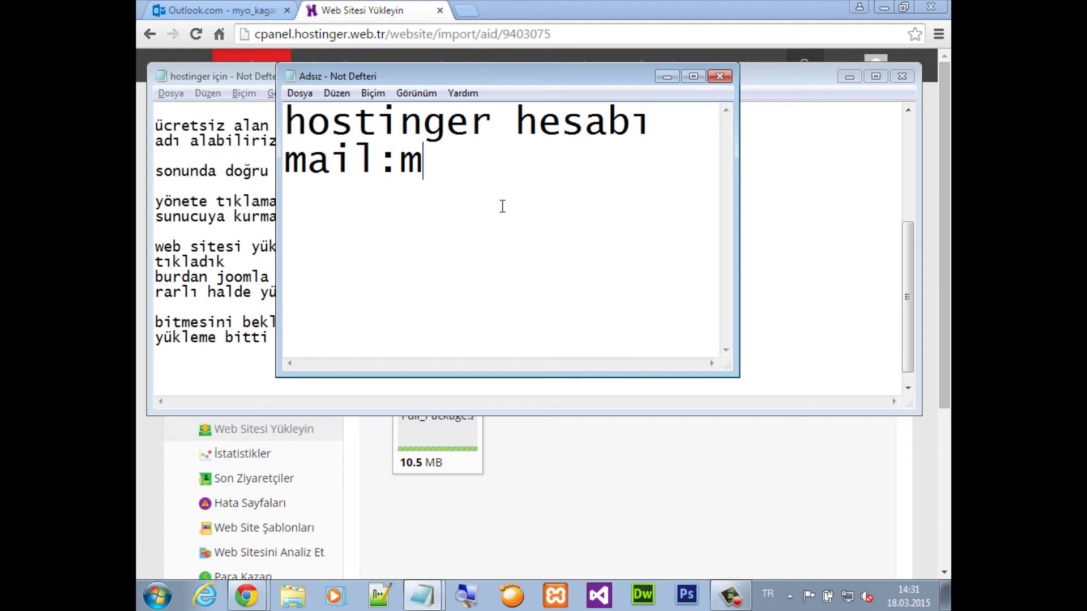
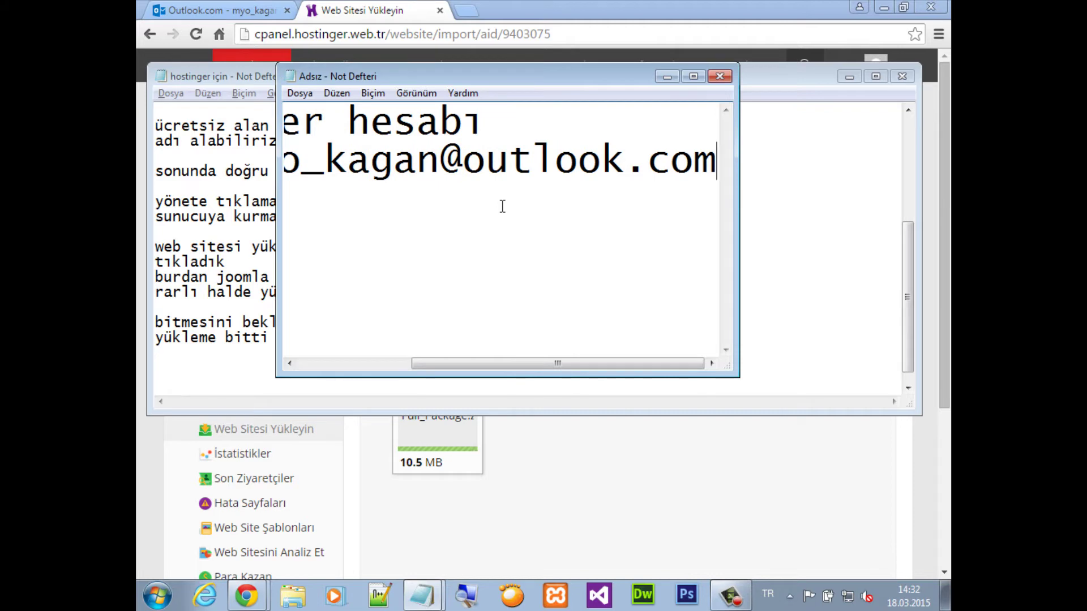
key("Home")
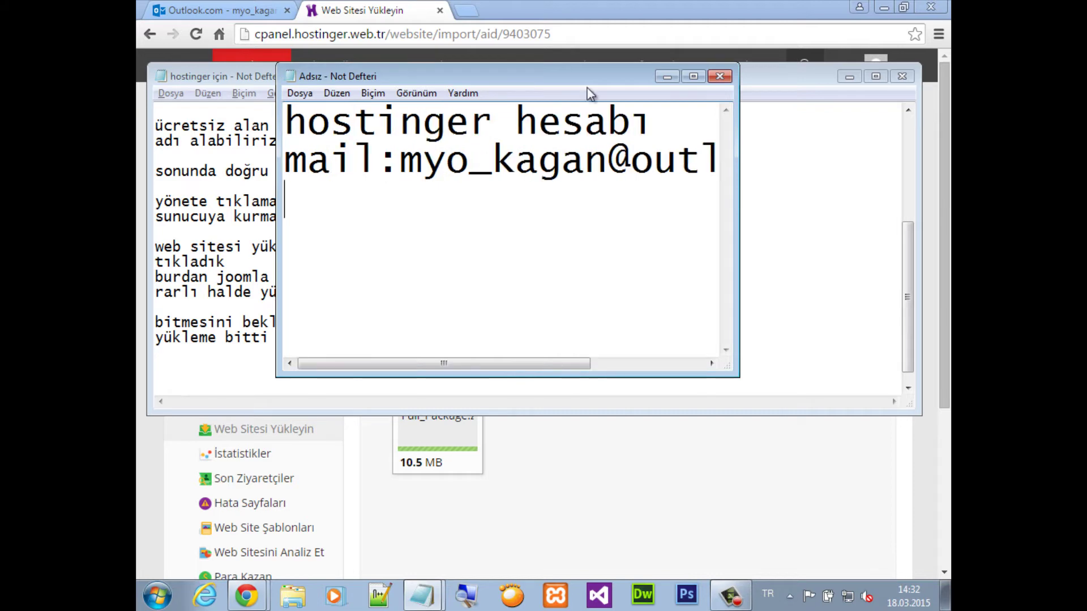
left_click_drag(276, 232, 214, 232)
left_click_drag(739, 224, 874, 224)
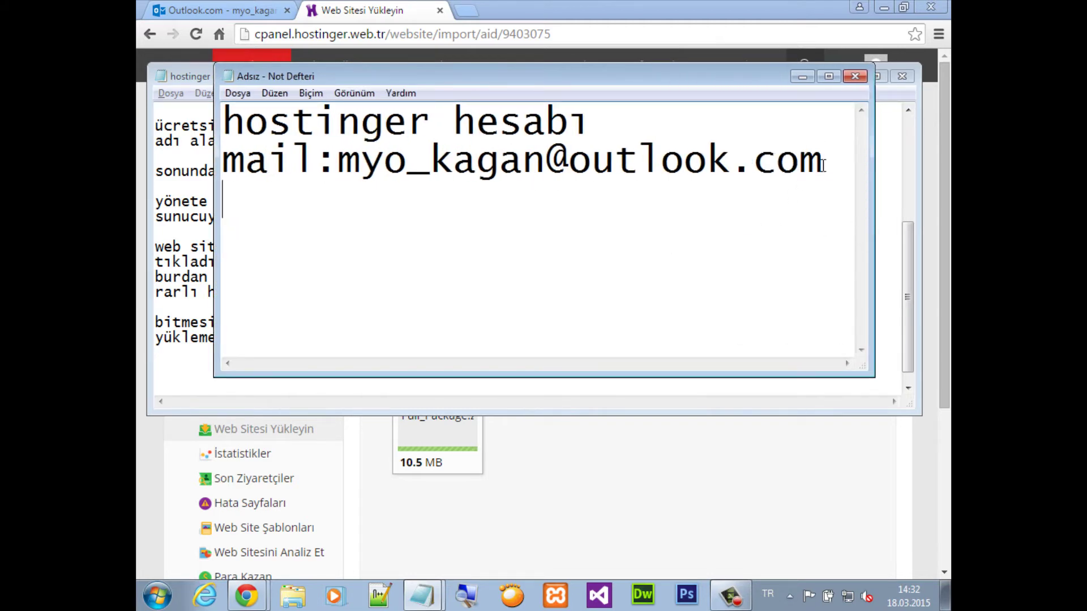
Add the 'kullanıcı adı' line with the account username and the pasted 'site adresi'
type("kullanıcı")
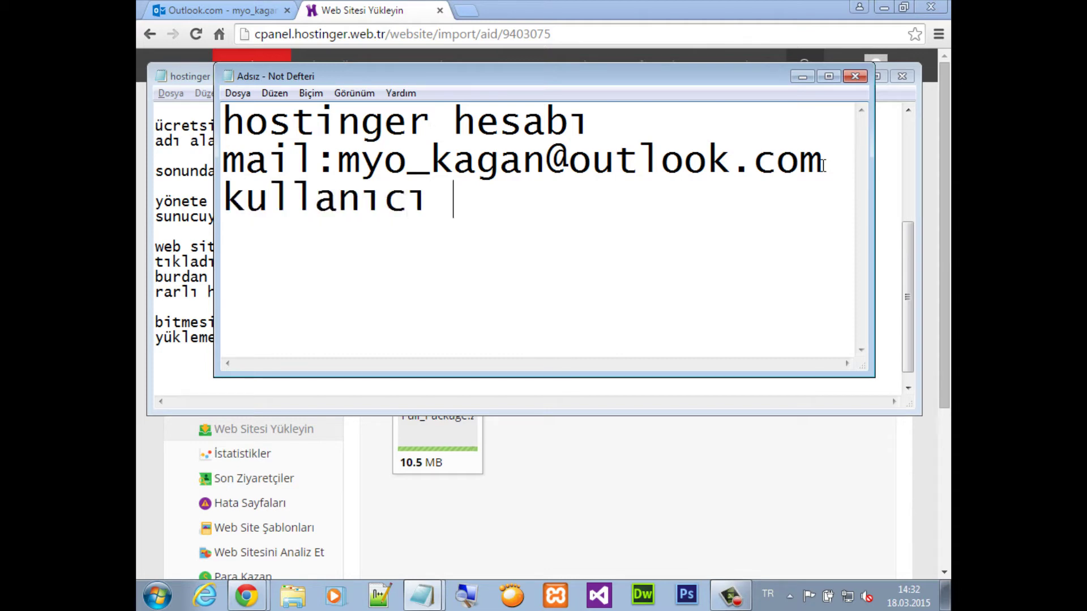
type(" adı")
key("BackSpace")
key("BackSpace")
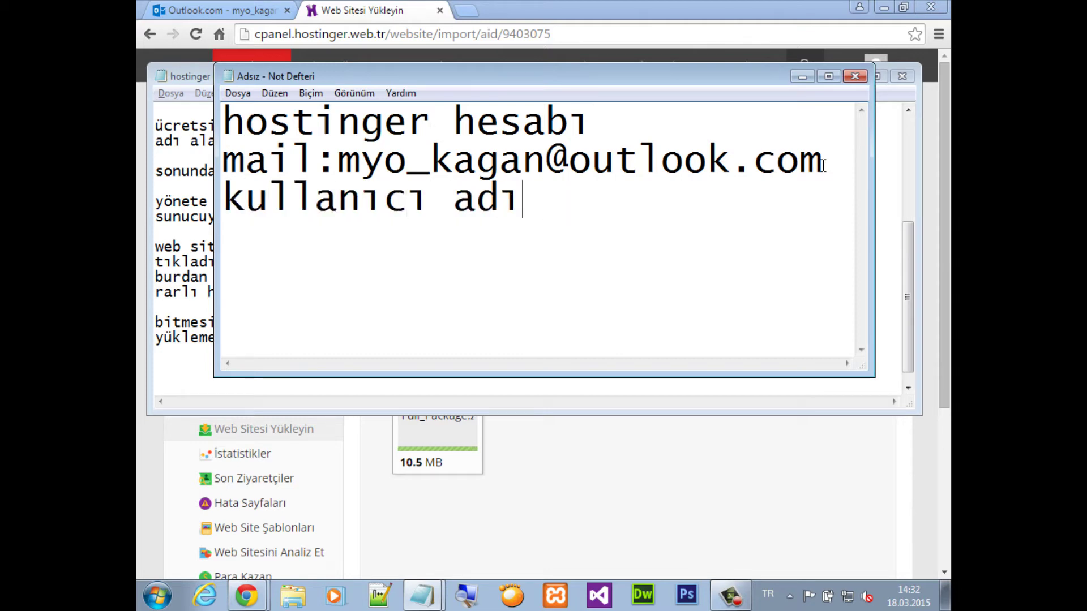
type(":myokagan")
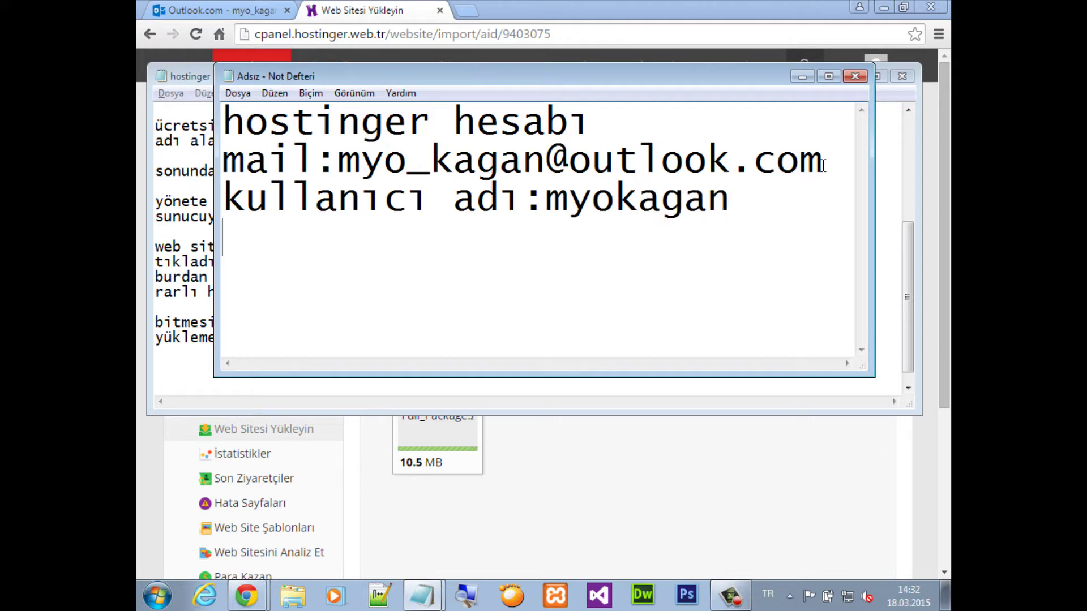
type("site adresi")
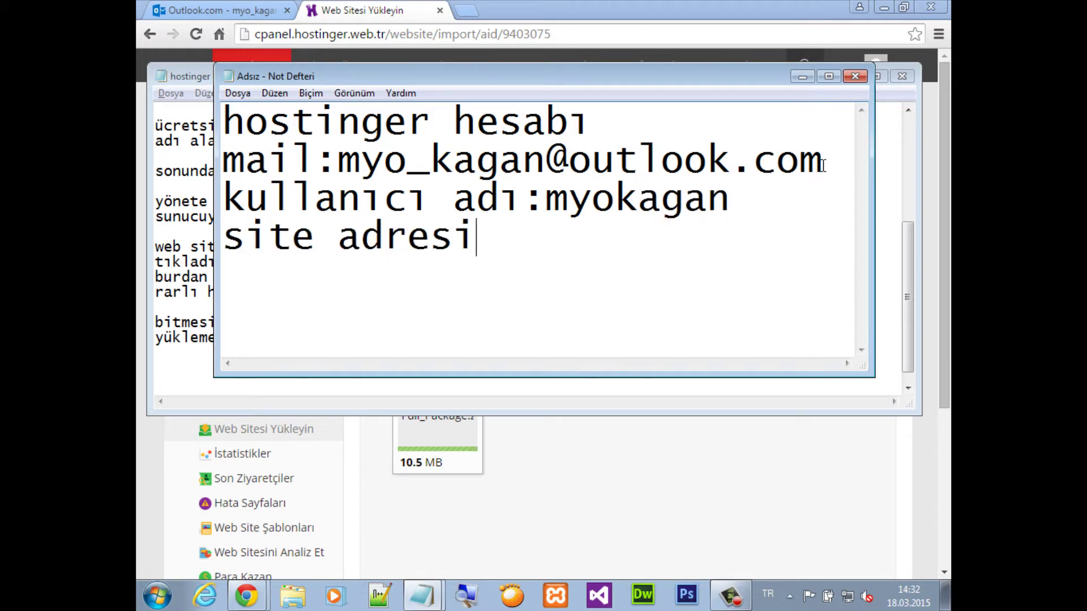
type(":")
key("ctrl+v")
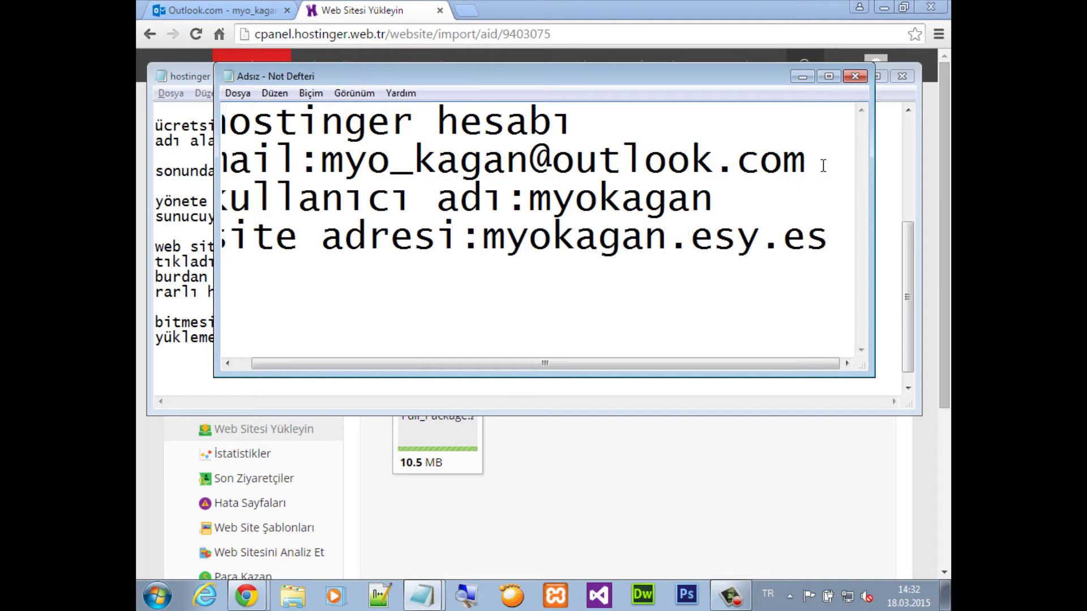
left_click_drag(218, 252, 155, 252)
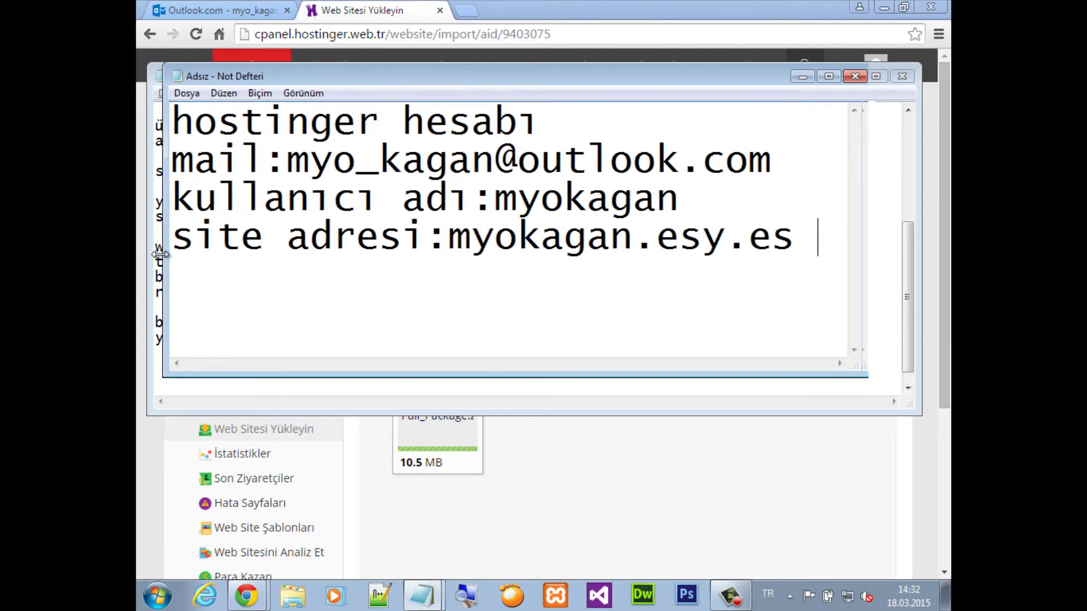
left_click_drag(875, 254, 897, 249)
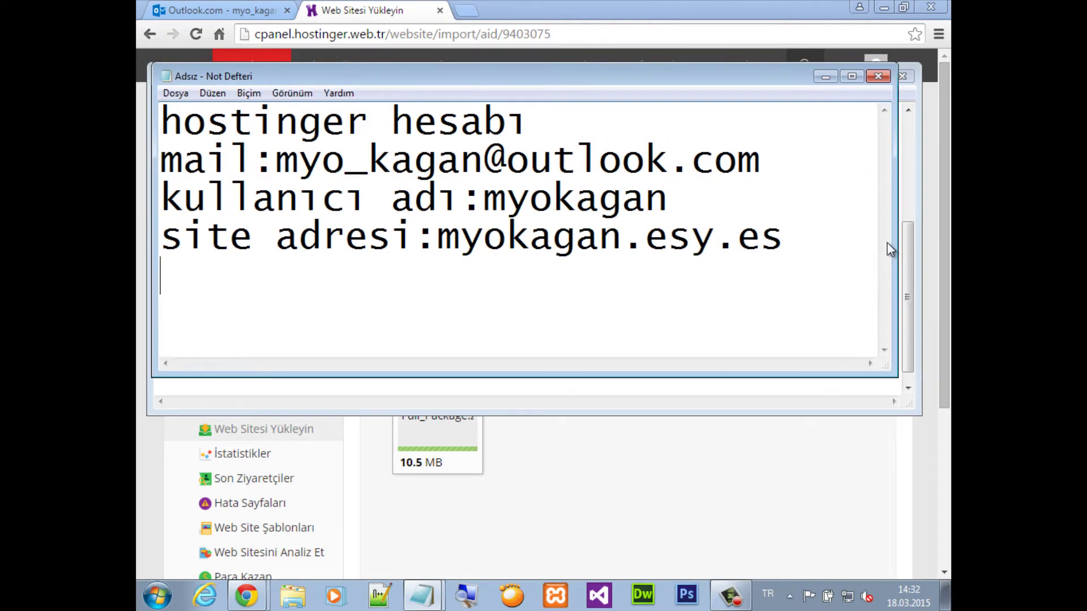
Add the line 'şifre:(başta belirlediğimiz)' and save the note as a new file
key("Return")
type("şifre")
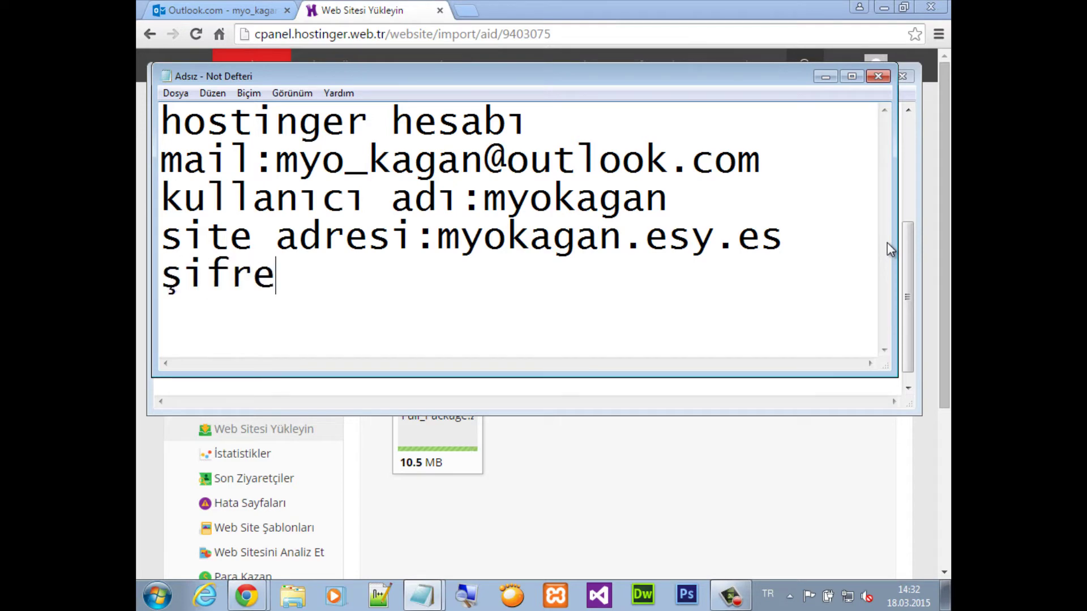
type(":()")
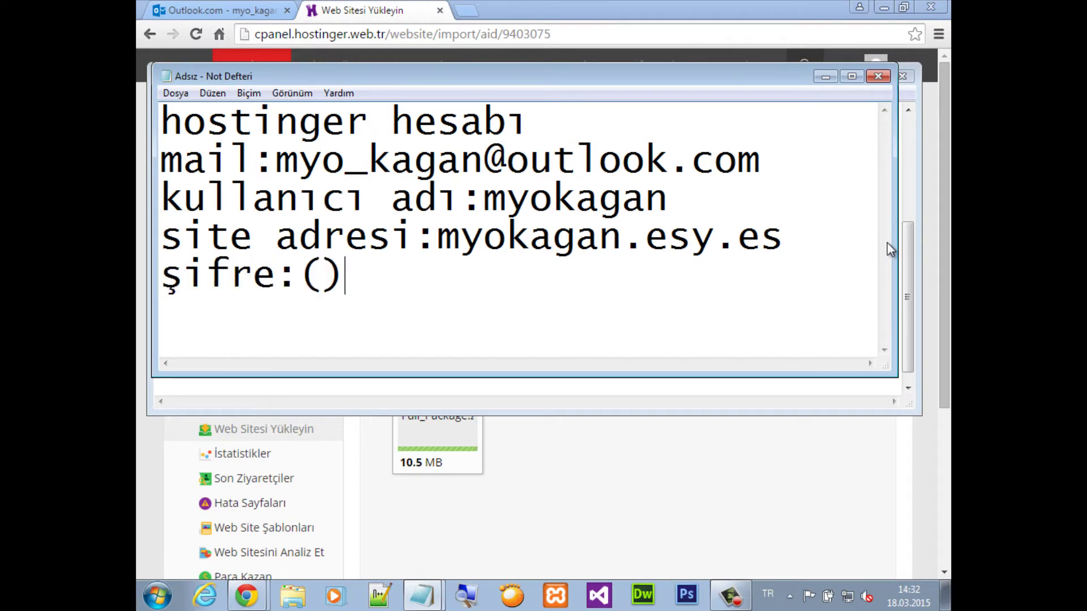
key("Left")
type("başta b")
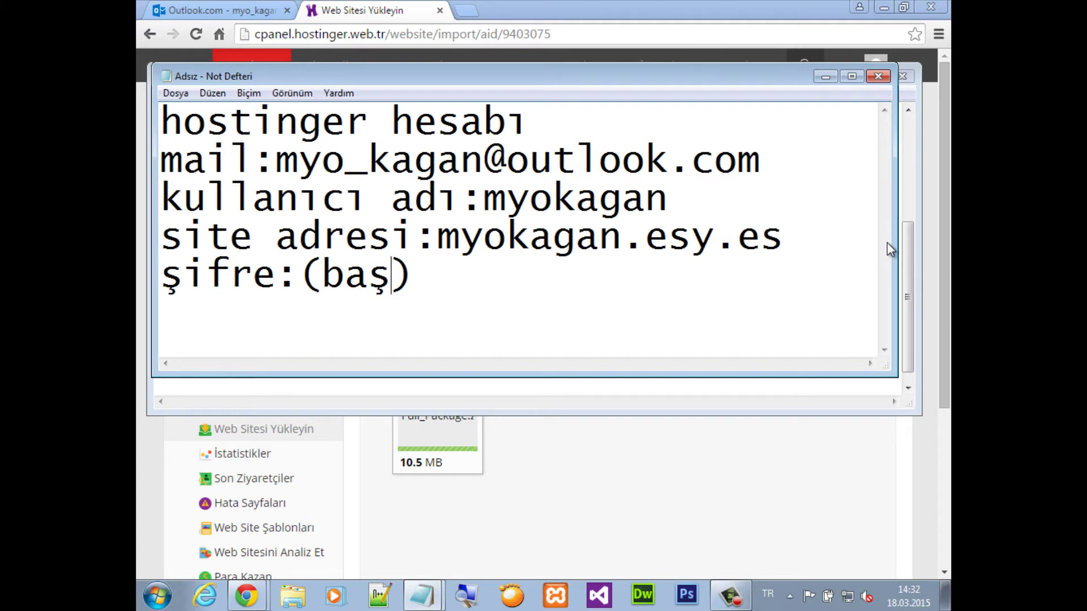
type("elirledi")
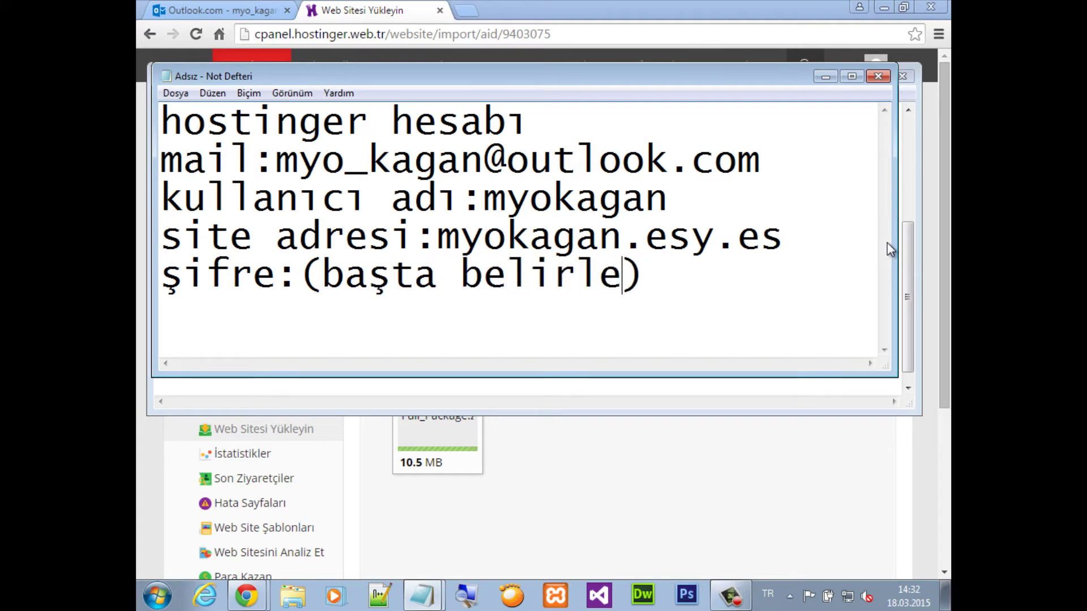
type("ğimiz")
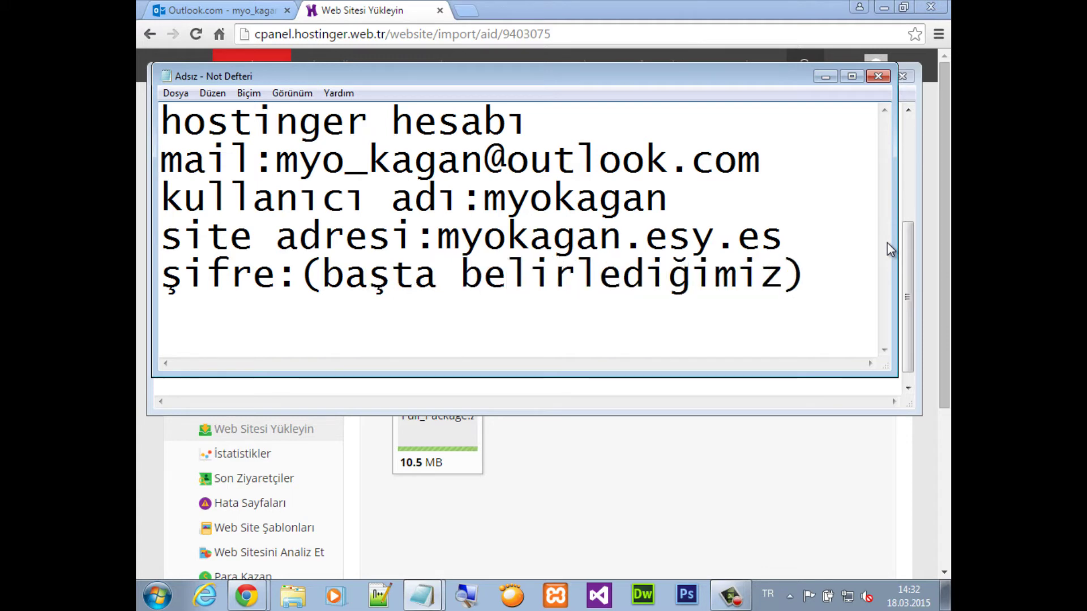
key("ctrl+s")
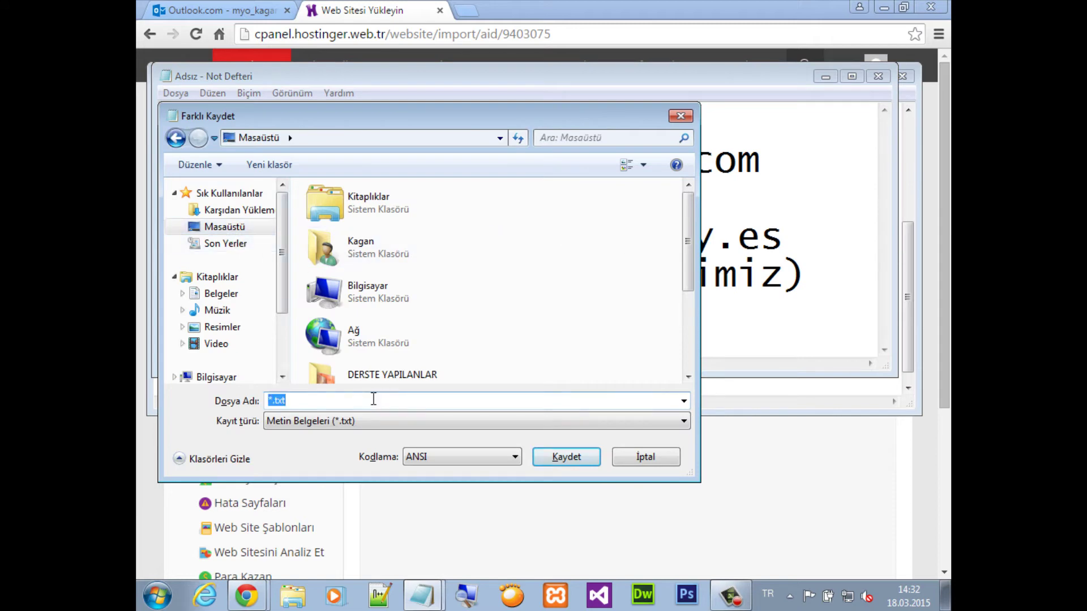
Save the account note as 'myokagan hostinger' and close both Notepad windows
type("myo")
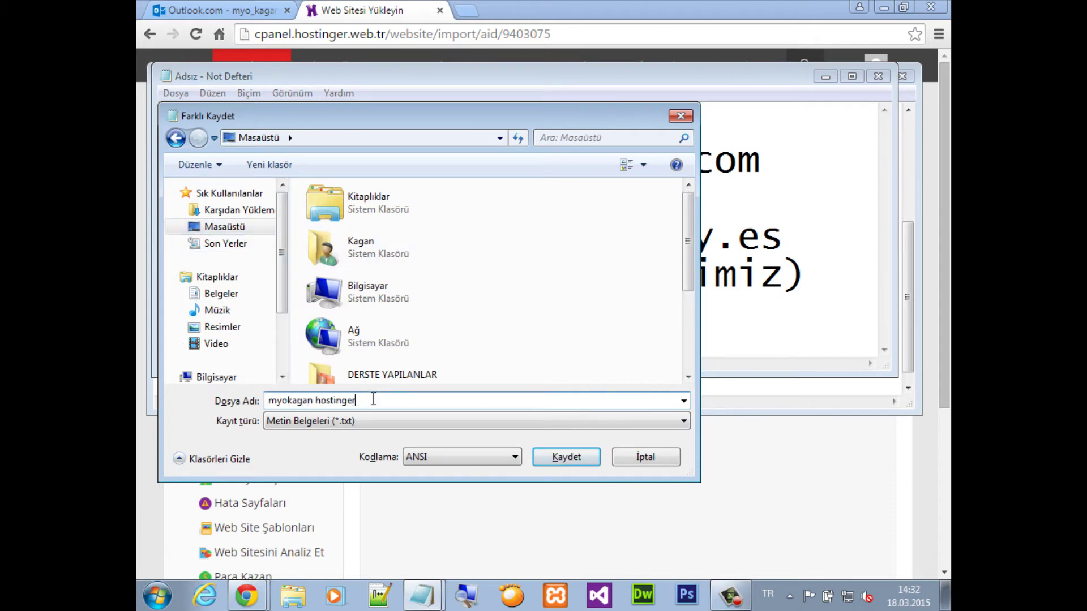
type("kagan hostinger")
key("Return")
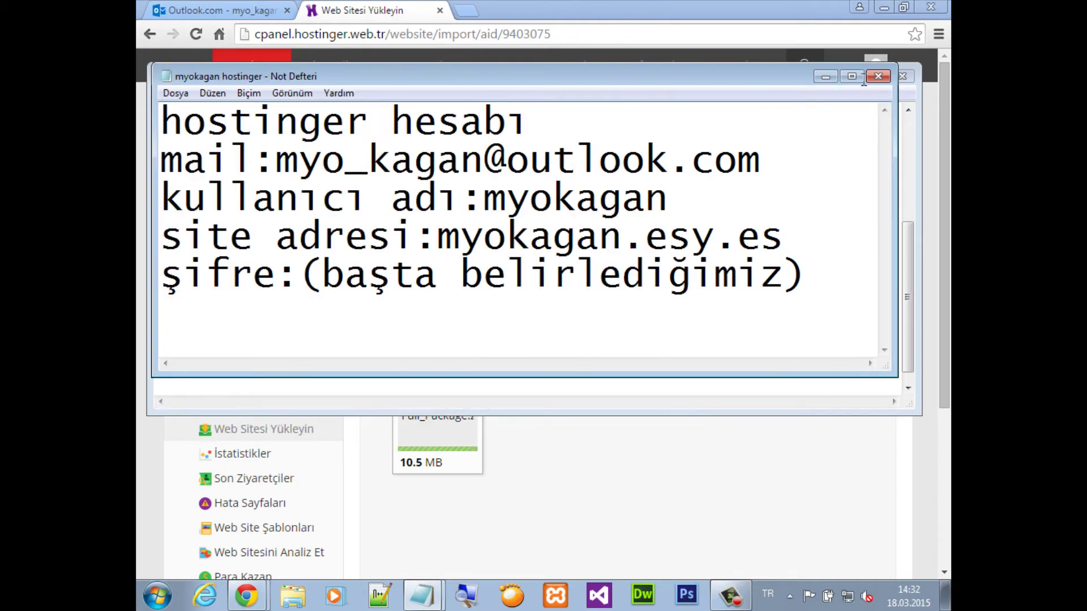
left_click(878, 75)
left_click(848, 76)
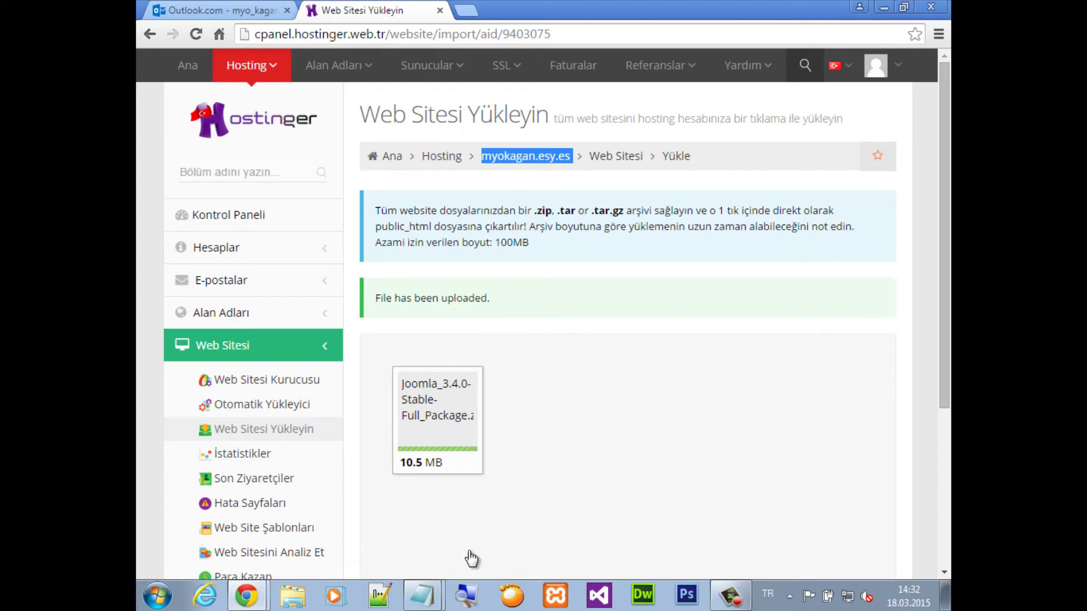
Bring the saved account note back and select its site address
left_click(447, 594)
left_click(453, 558)
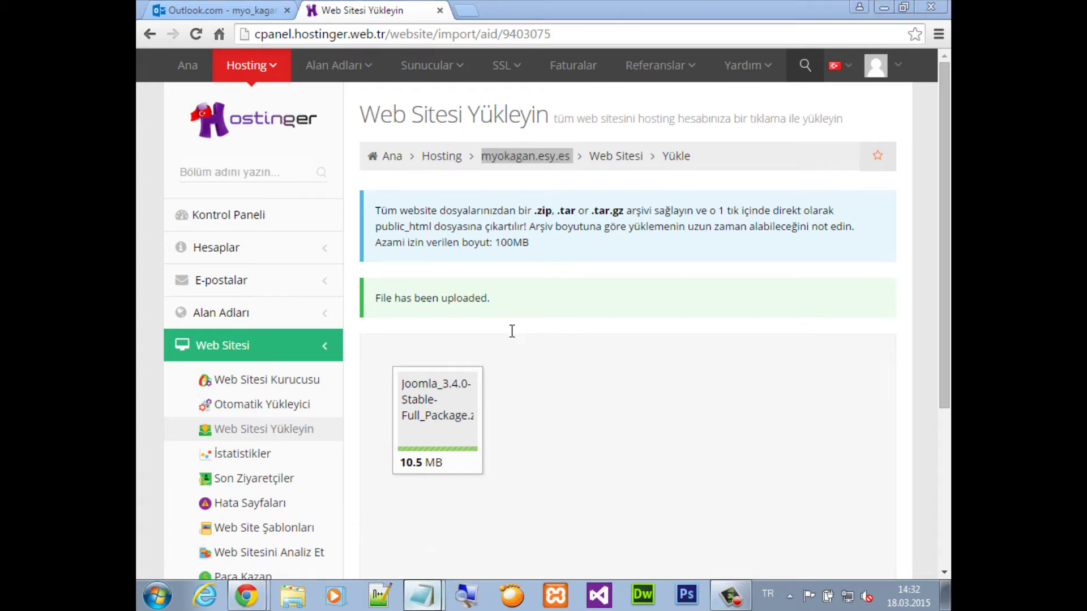
left_click_drag(783, 236, 446, 237)
Load the copied site address myokagan.esy.es in Chrome to reach the Joomla installer
key("ctrl+c")
left_click(467, 10)
key("ctrl+v")
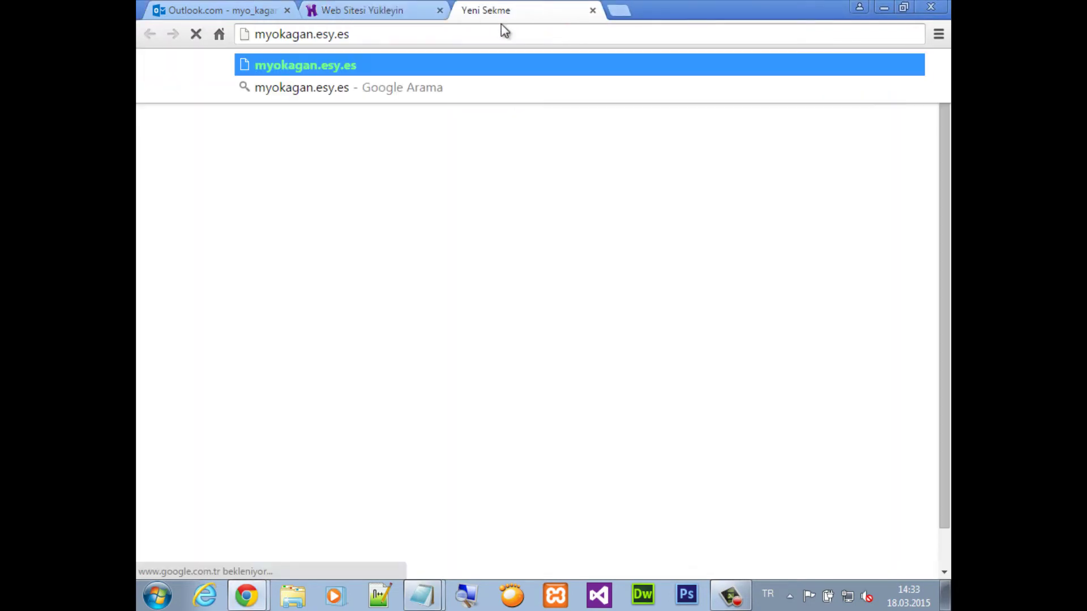
key("Return")
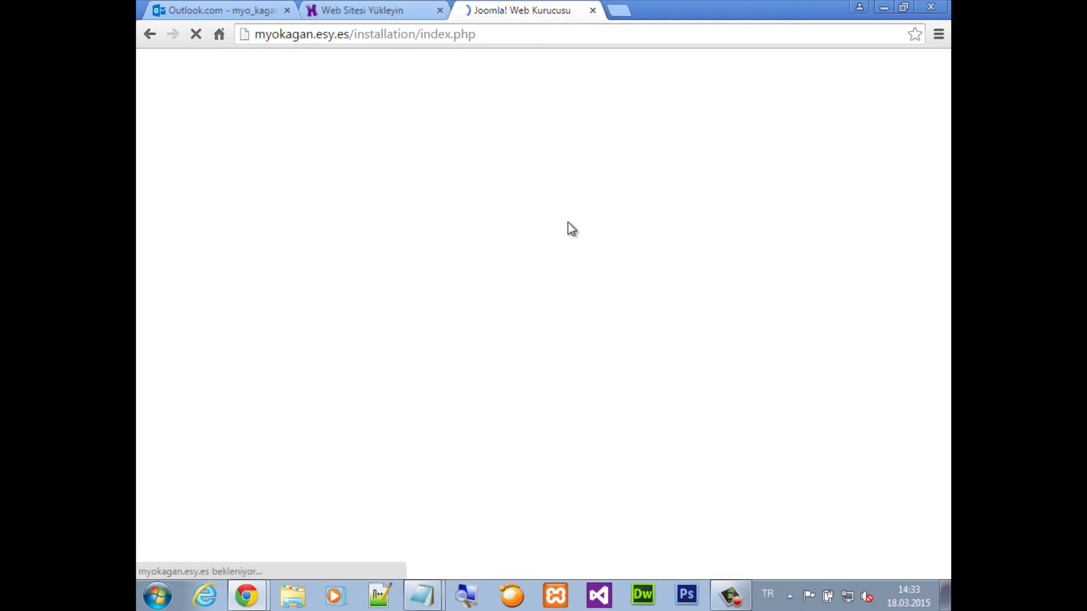
Bring the 'hostinger için' notes window to the front
key("alt+Tab")
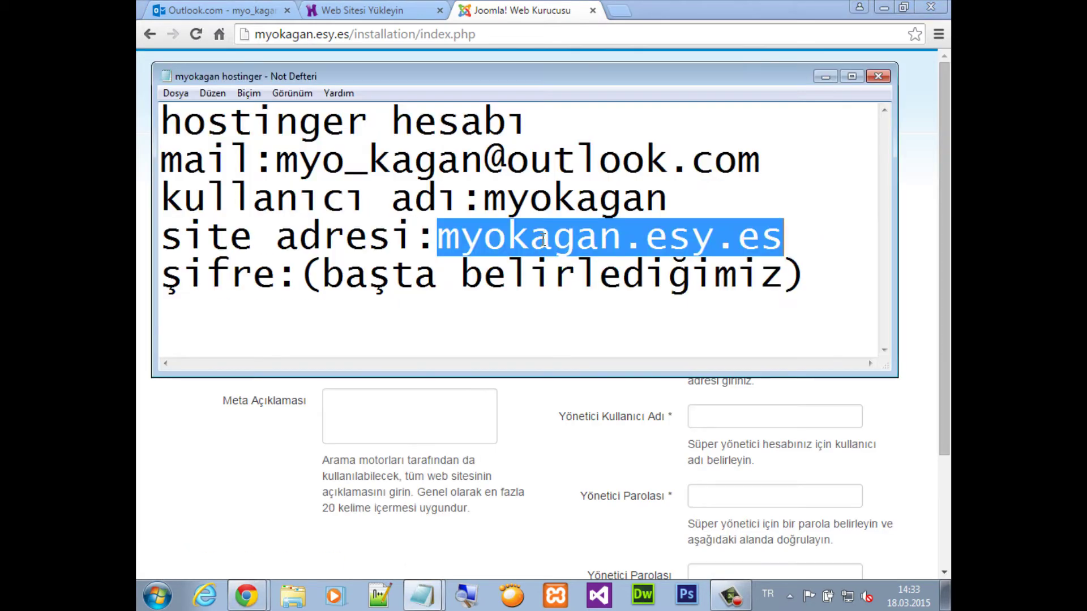
left_click(810, 279)
left_click(422, 595)
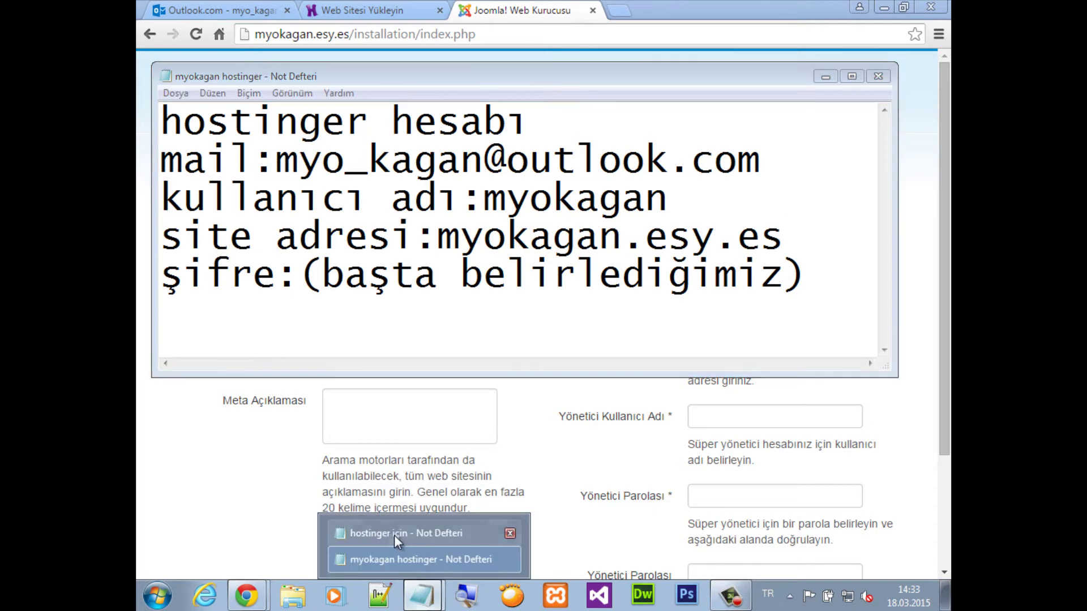
key("alt+Tab")
Add note lines on following the installer steps and creating the MySQL name, user and password
key("Return")
key("Return")
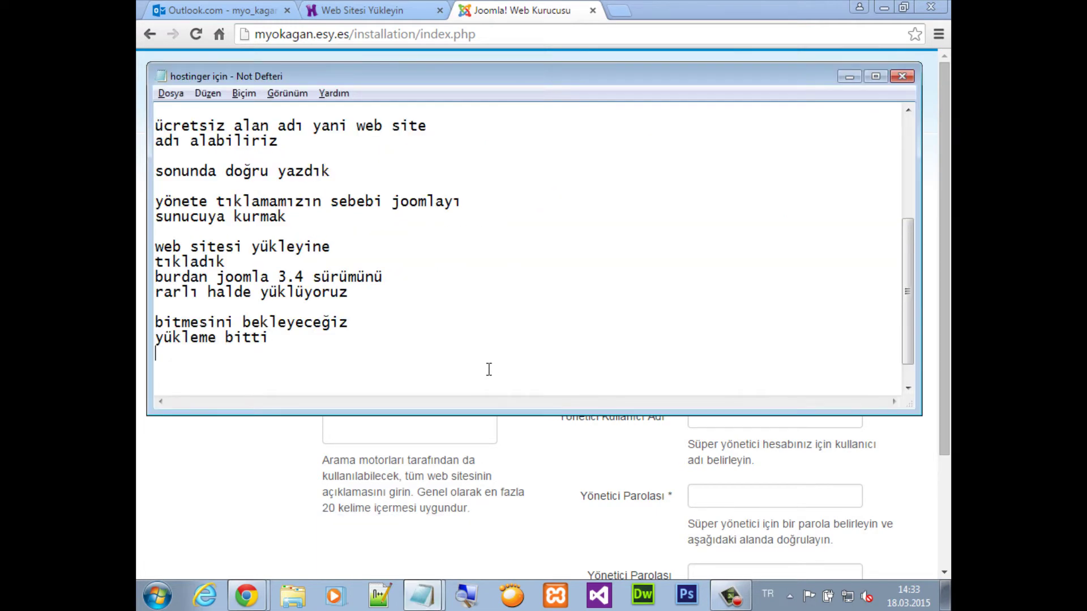
type("derslerde y")
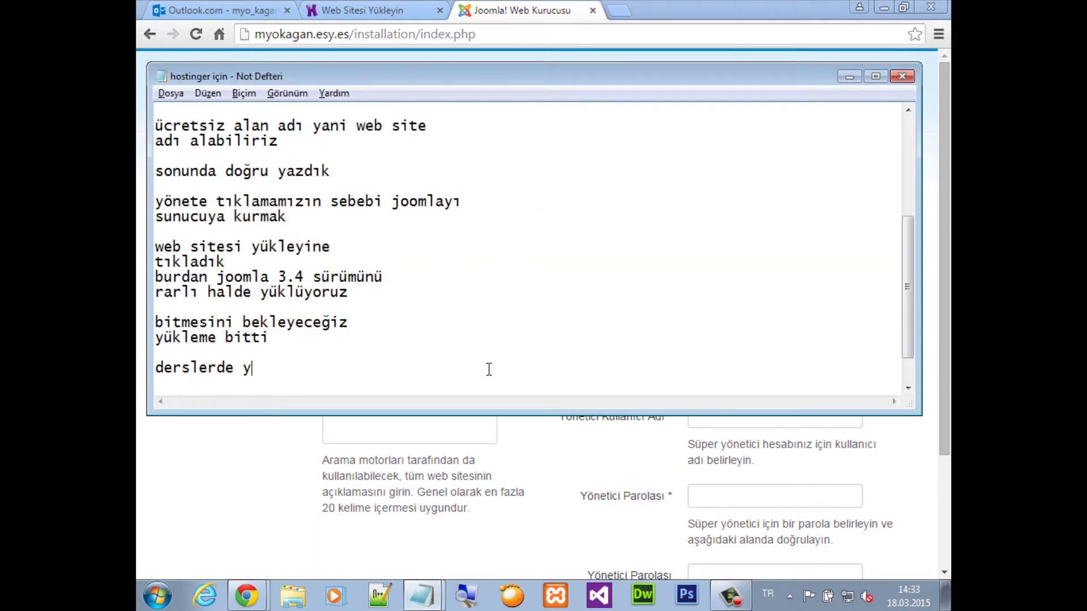
type("aptığımız ")
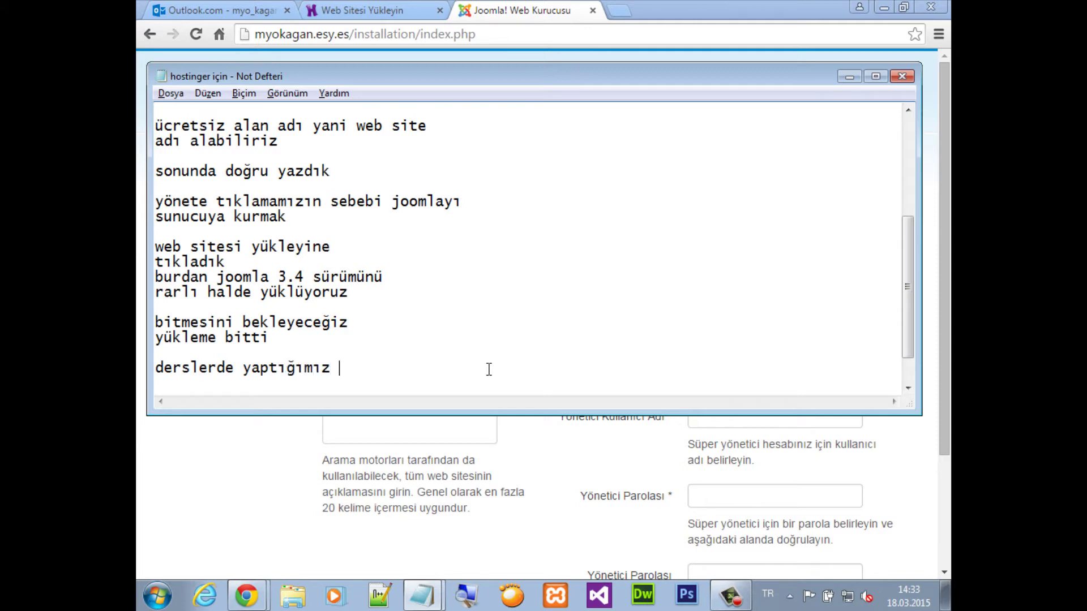
type("gibi kurul")
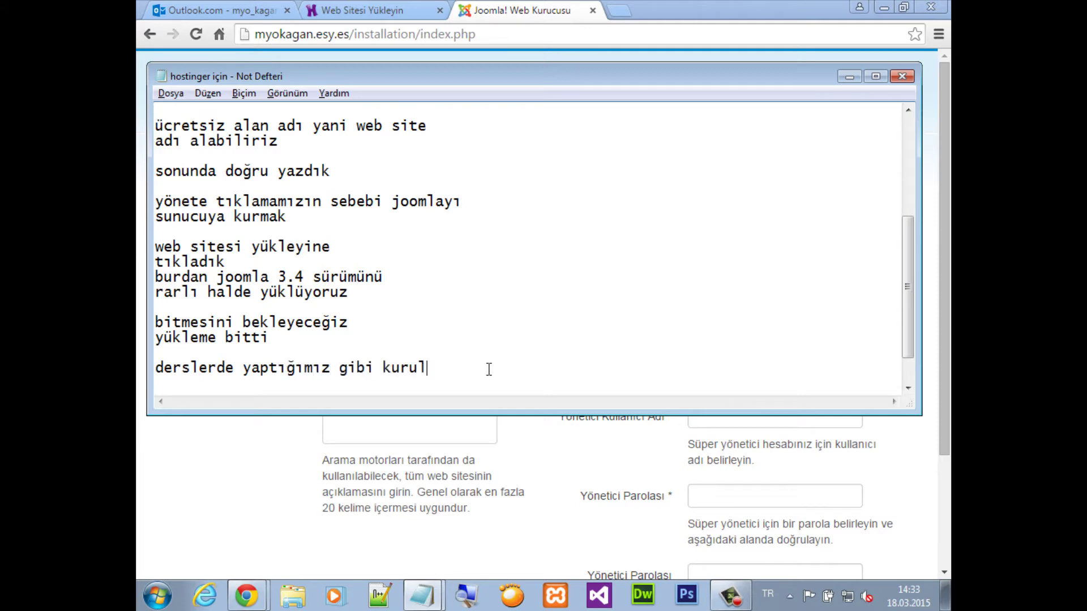
type("um ekranıyla")
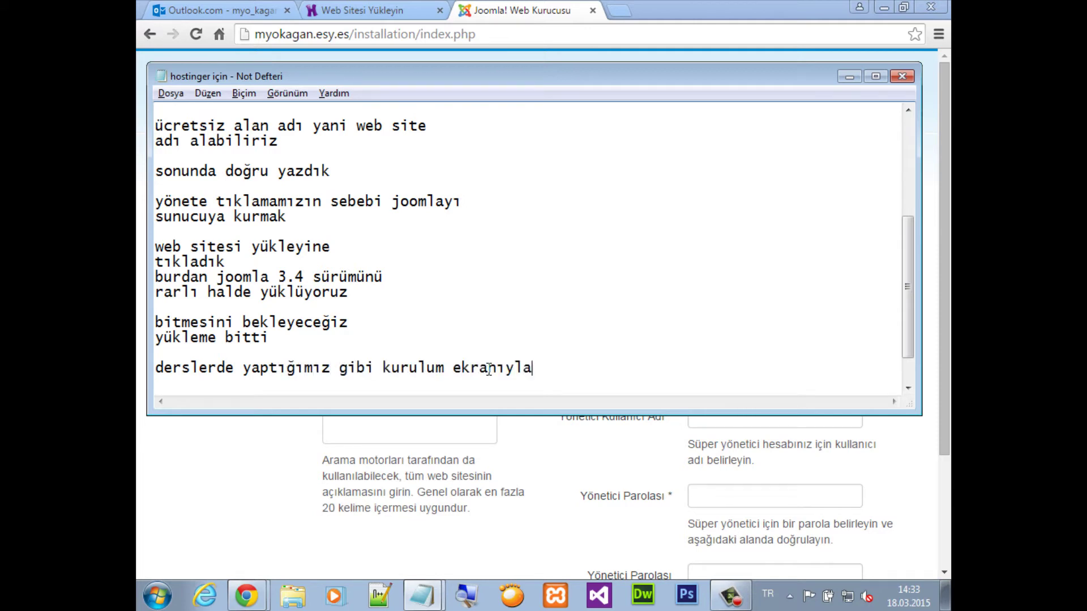
type(" karşılaştık ad")
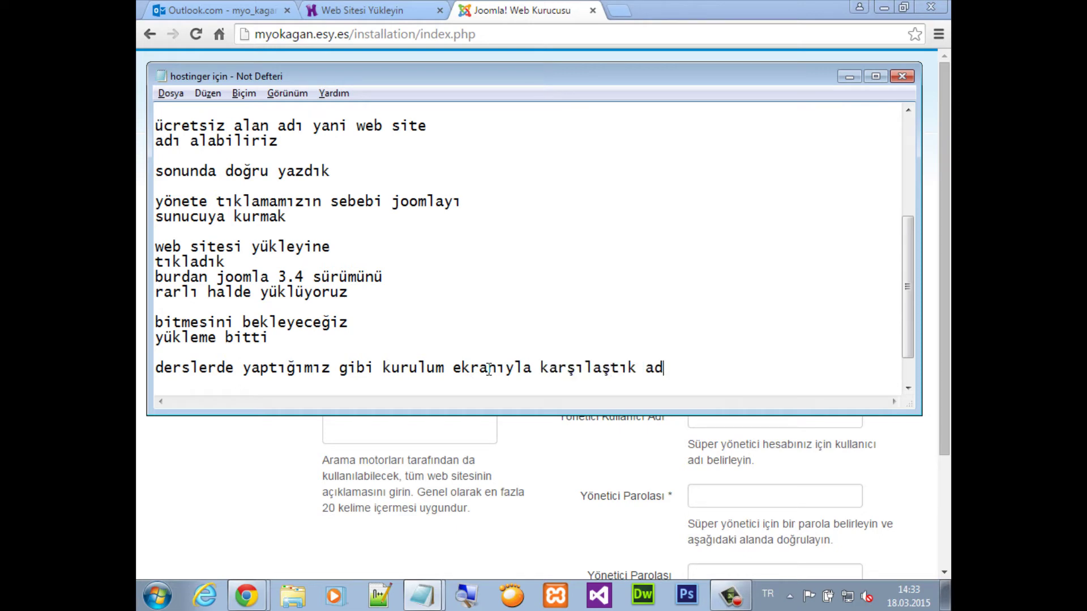
type("ımları taki")
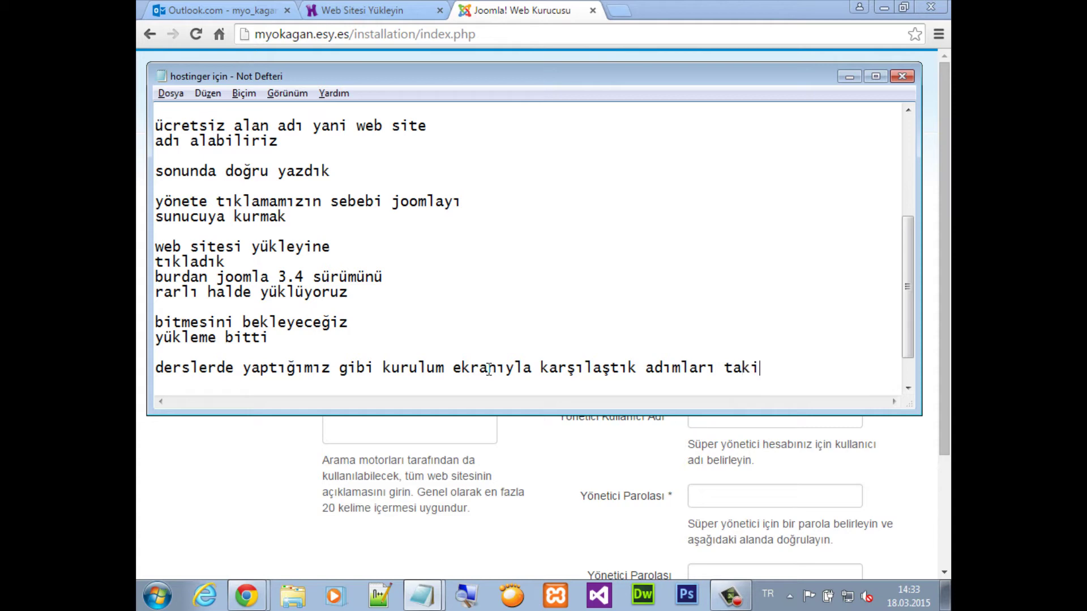
type("p etcez")
key("Return")
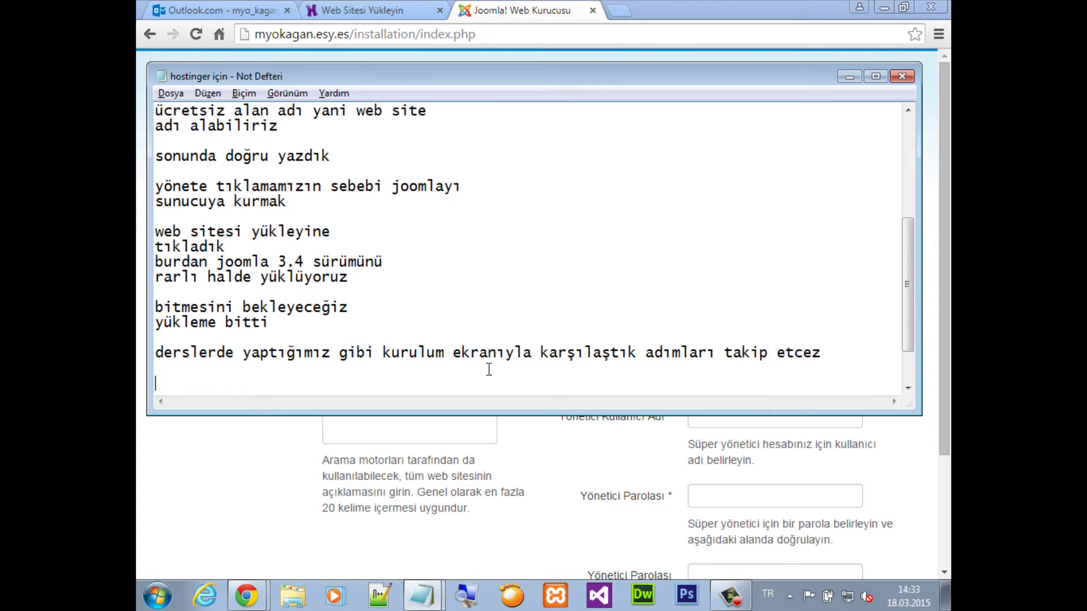
type("tek fark so")
type("nuc")
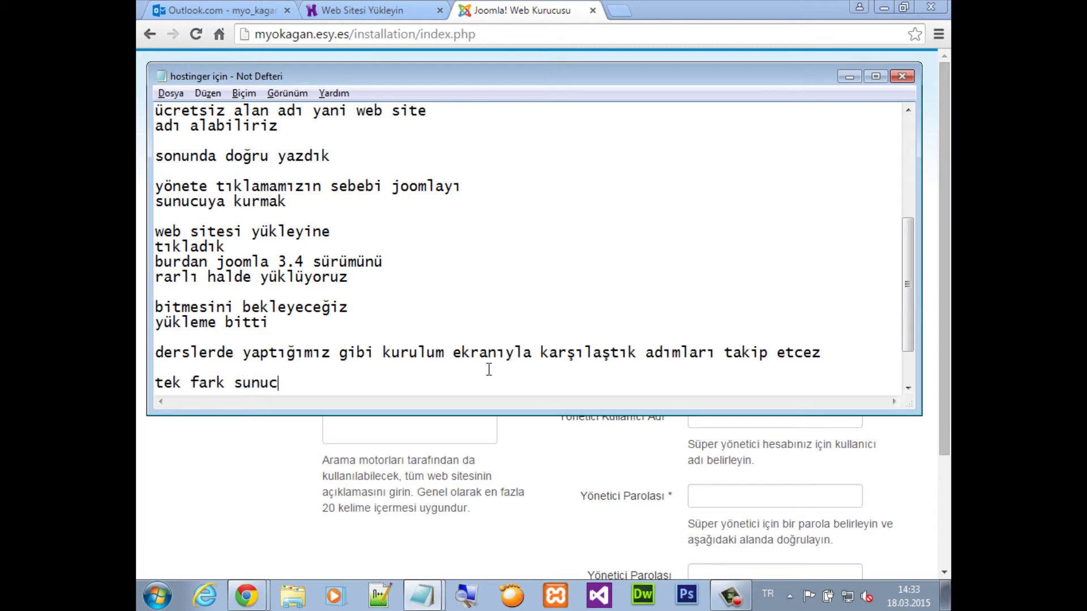
type("unun phpmyad")
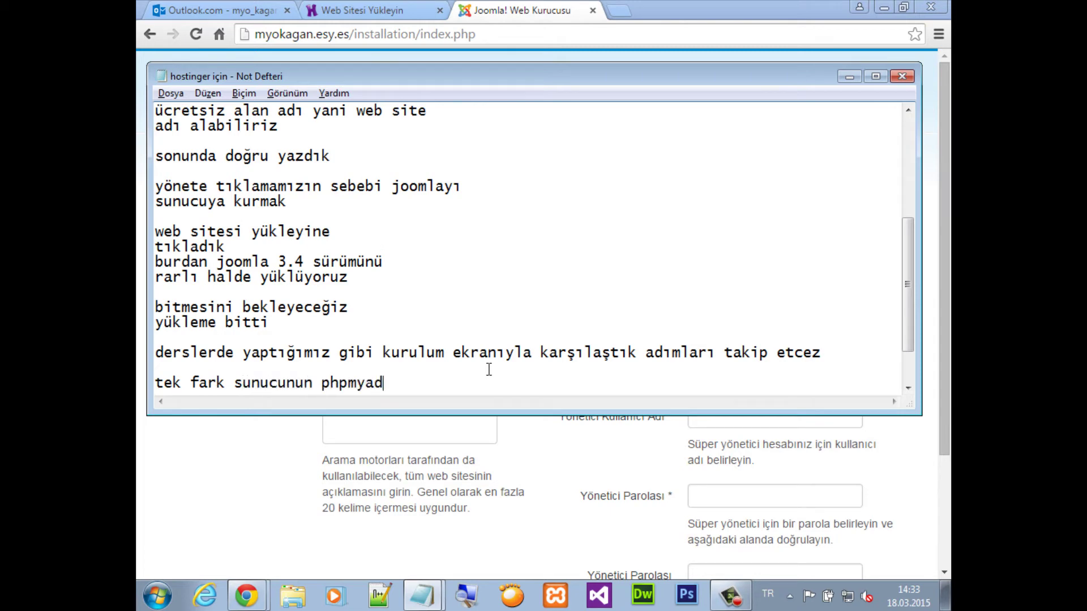
type("mininde yani mys")
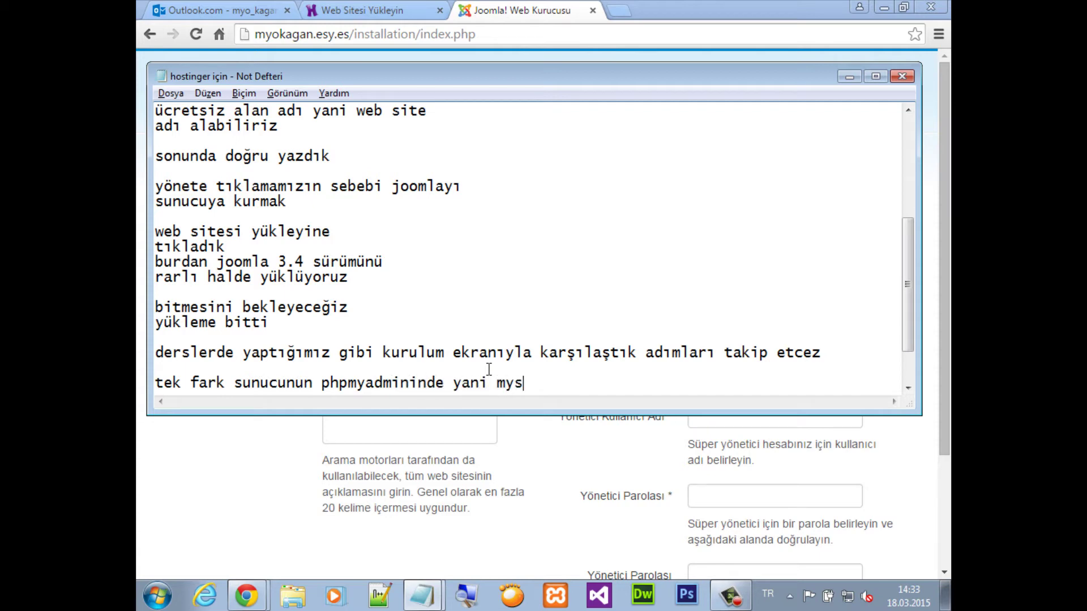
type("ql için isim ve")
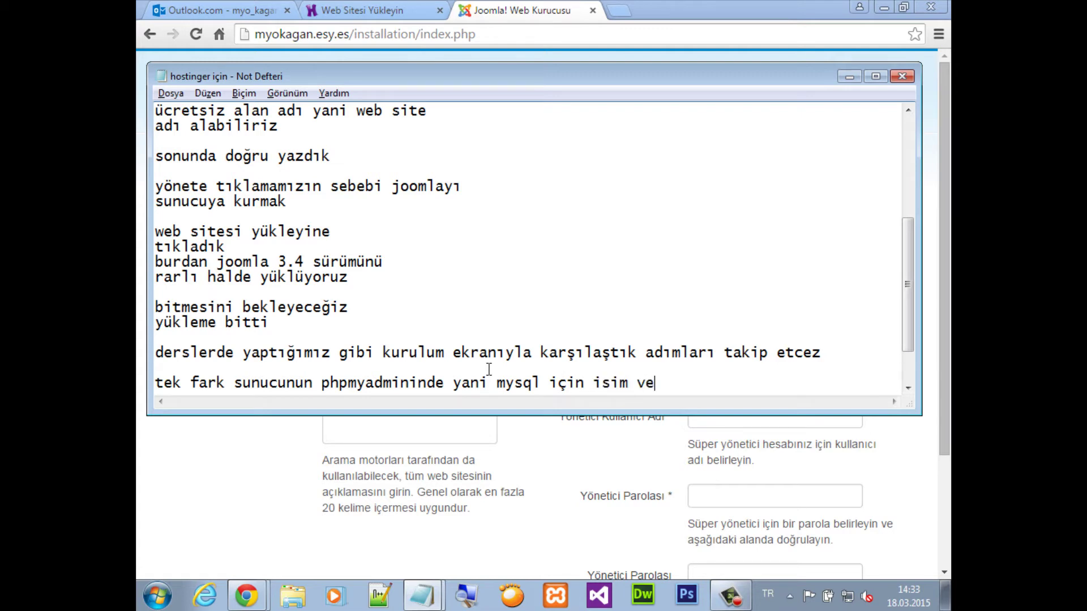
type(" kullanıcı adı ş")
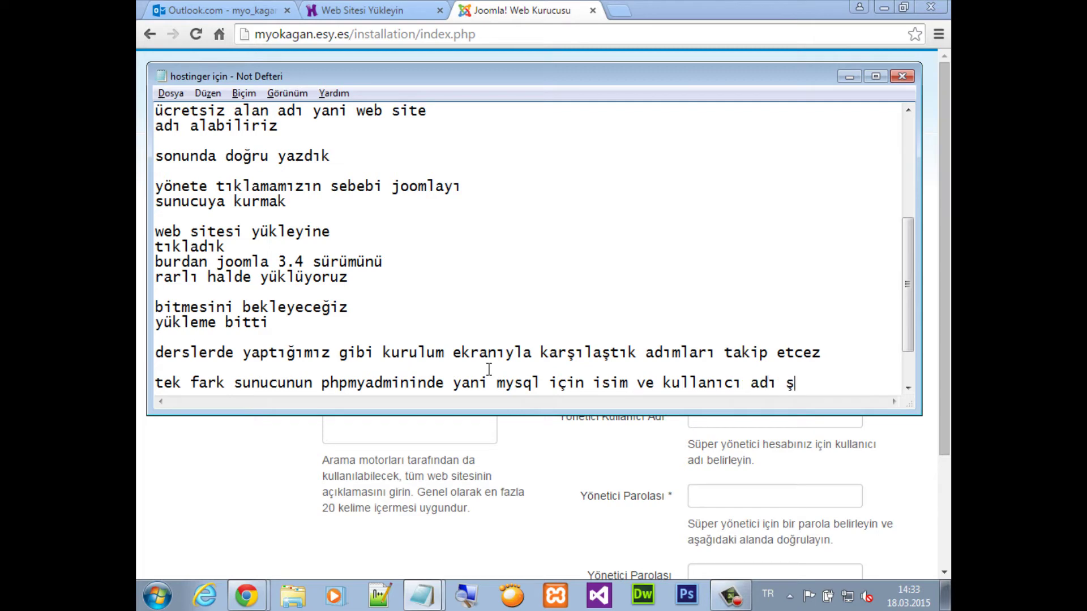
type("ifre oluş")
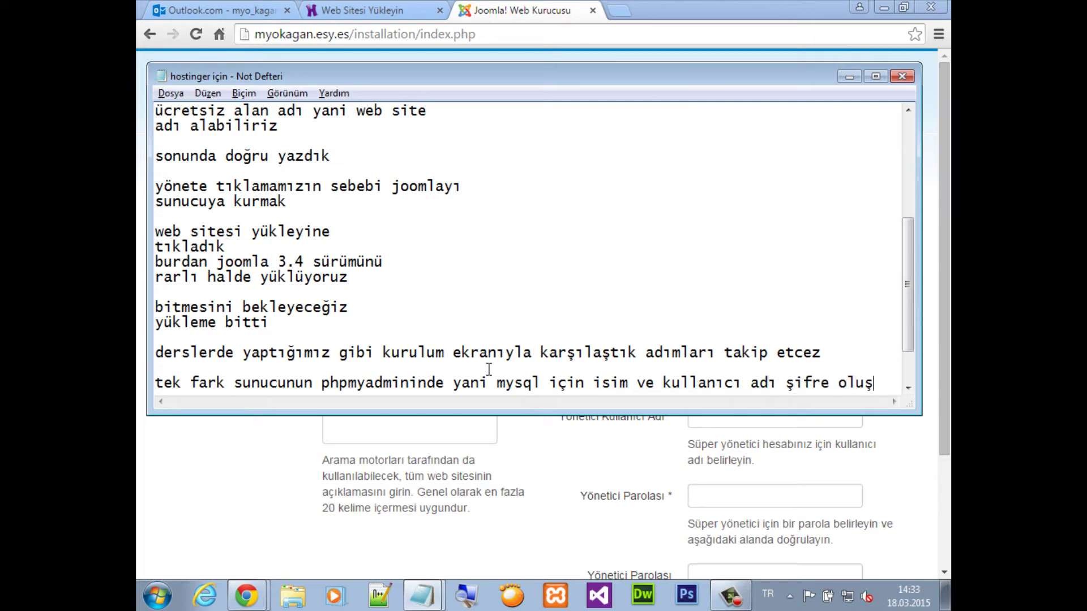
type("turmak")
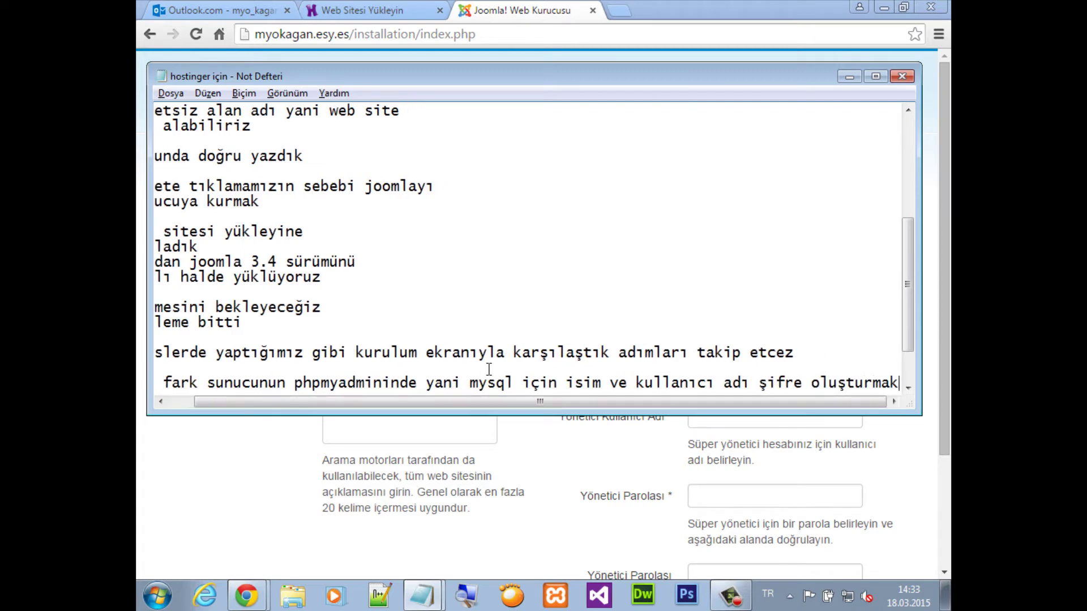
key("Return")
left_click(552, 445)
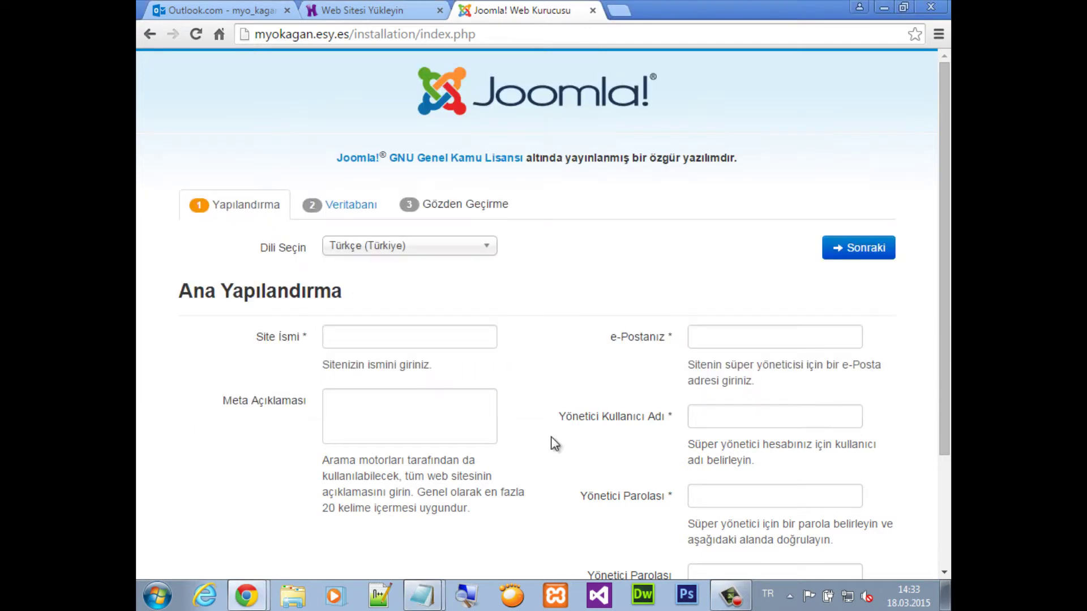
Go from Hosting to the site's control panel and open MySQL Veritabanları
left_click(373, 10)
left_click(442, 156)
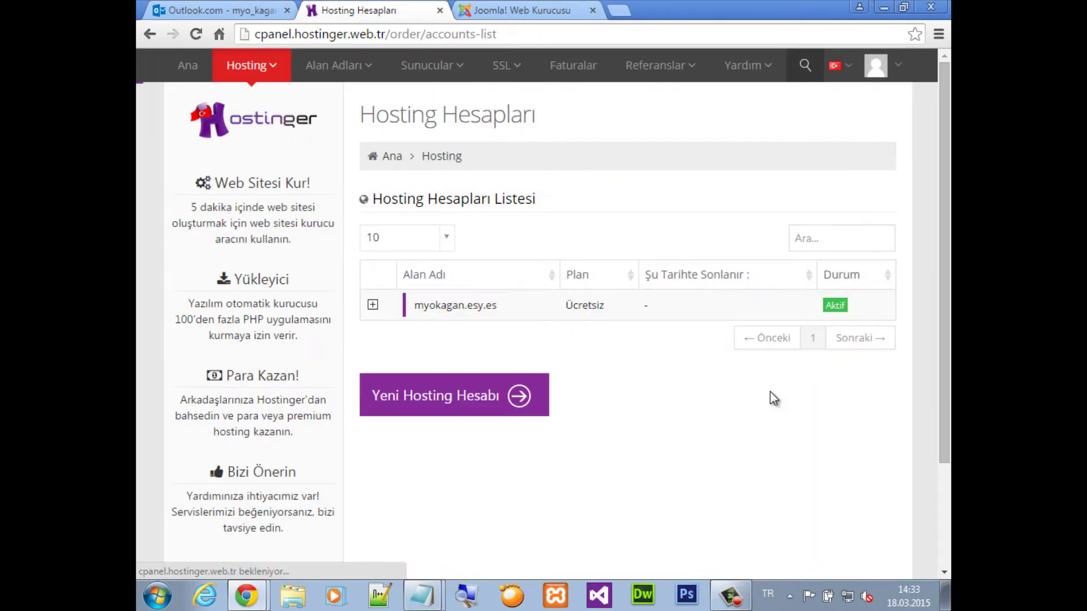
left_click(372, 305)
left_click(504, 355)
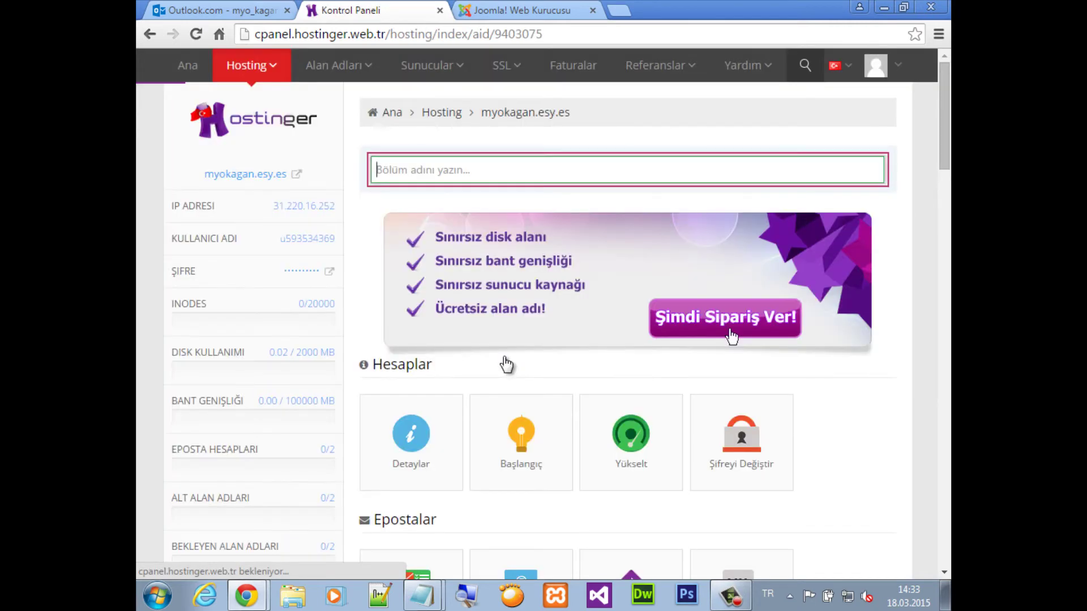
scroll(532, 406, "down", 3)
scroll(533, 406, "down", 15)
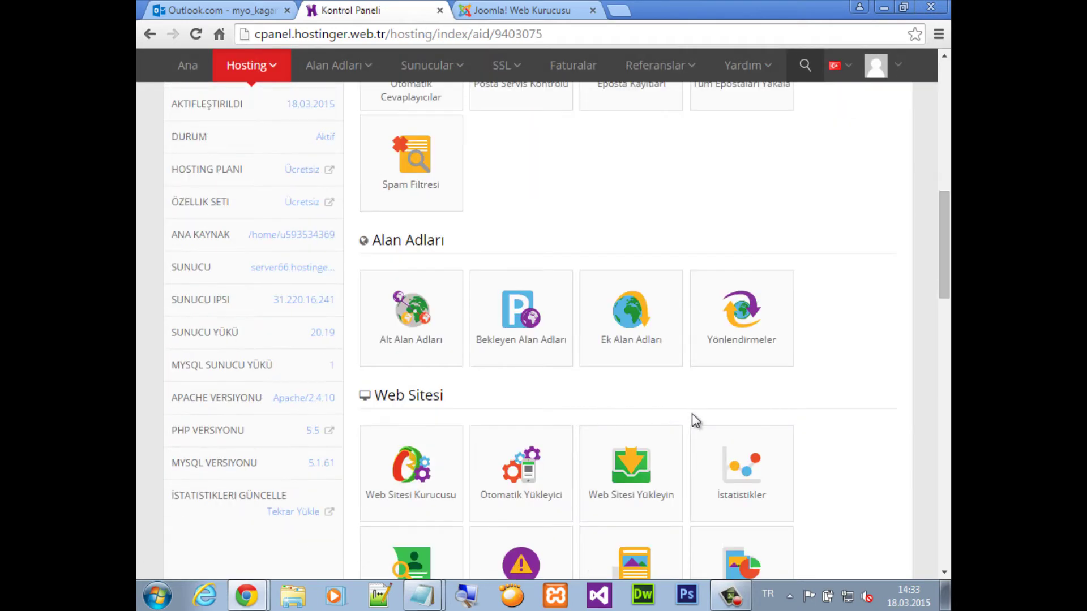
scroll(696, 421, "down", 8)
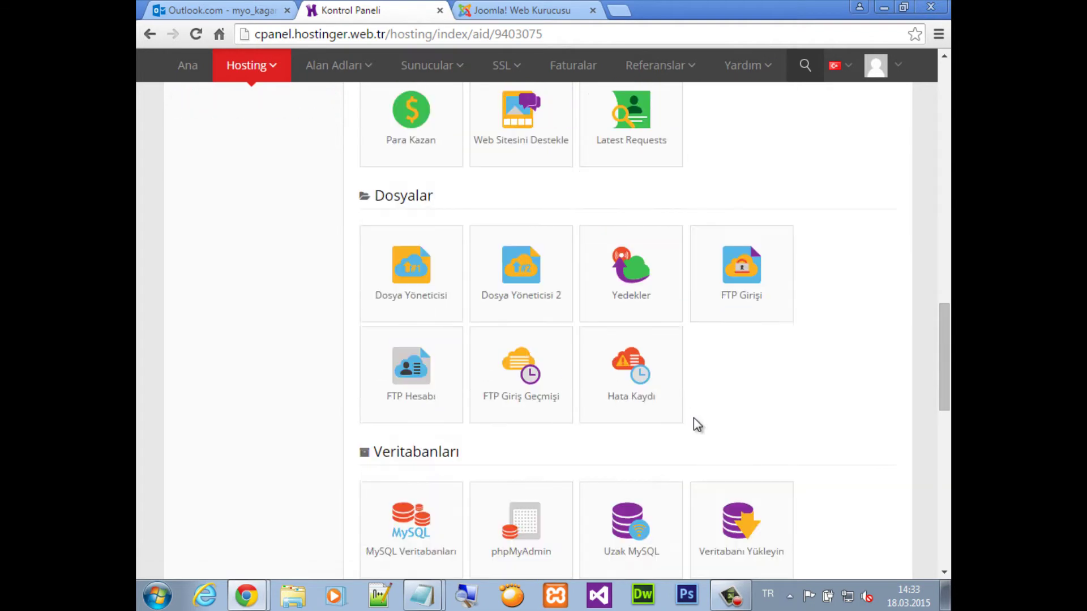
left_click(428, 402)
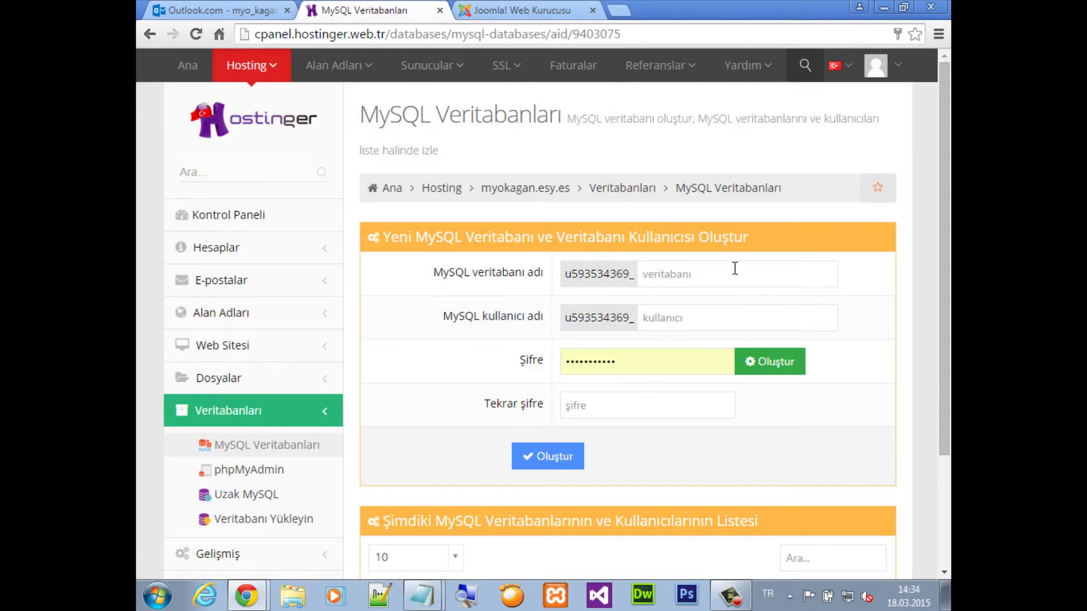
Enter database name myo and the MySQL user name in the new-database form
left_click(735, 271)
type("myoka")
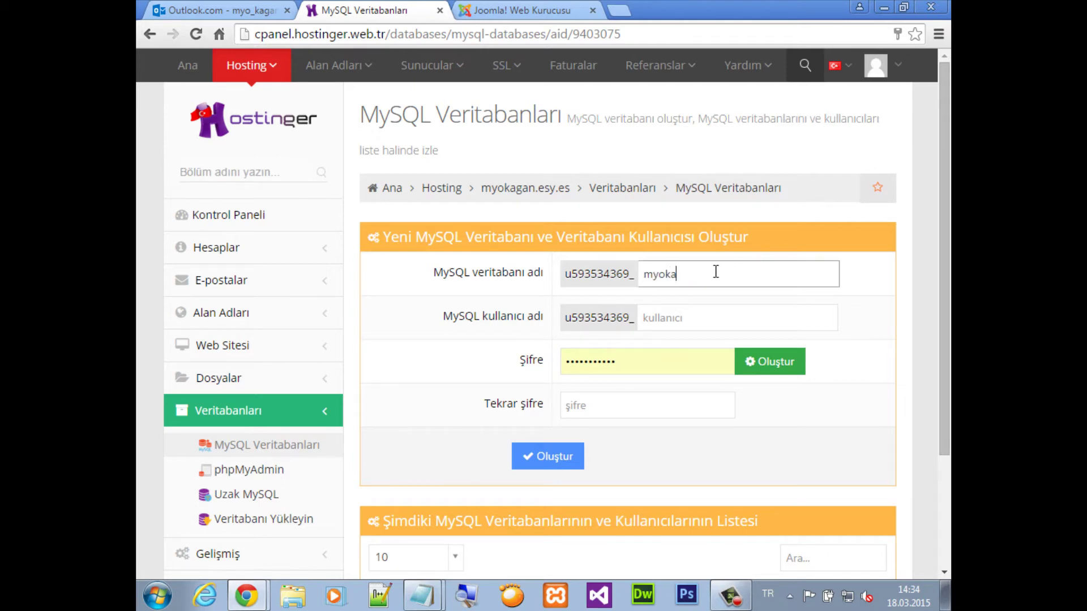
key("ctrl+a")
type("my")
left_click(703, 317)
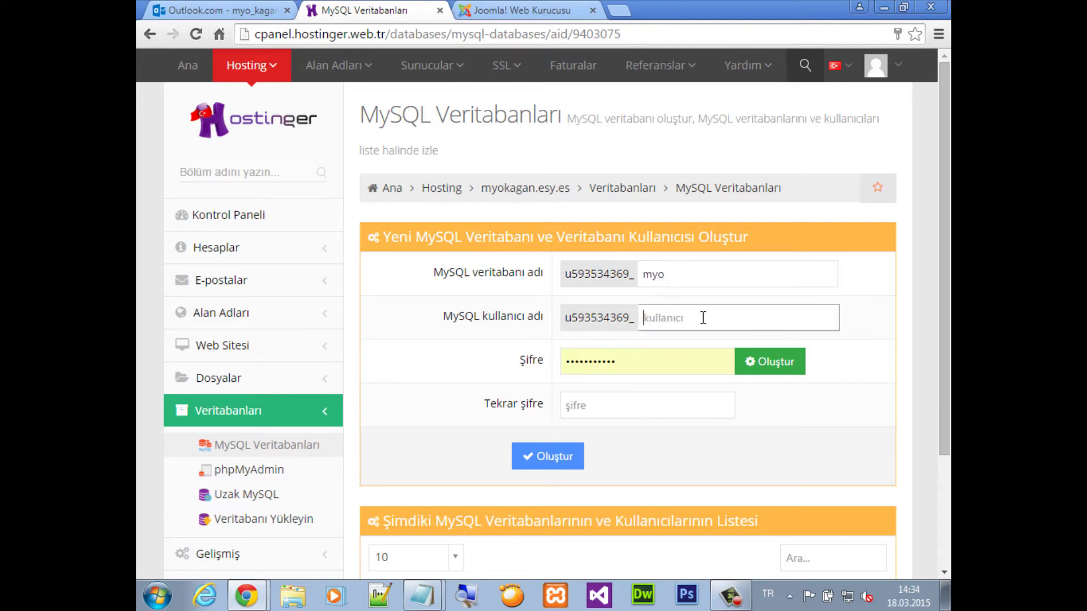
type("myo")
key("BackSpace")
key("BackSpace")
key("BackSpace")
type("kagan")
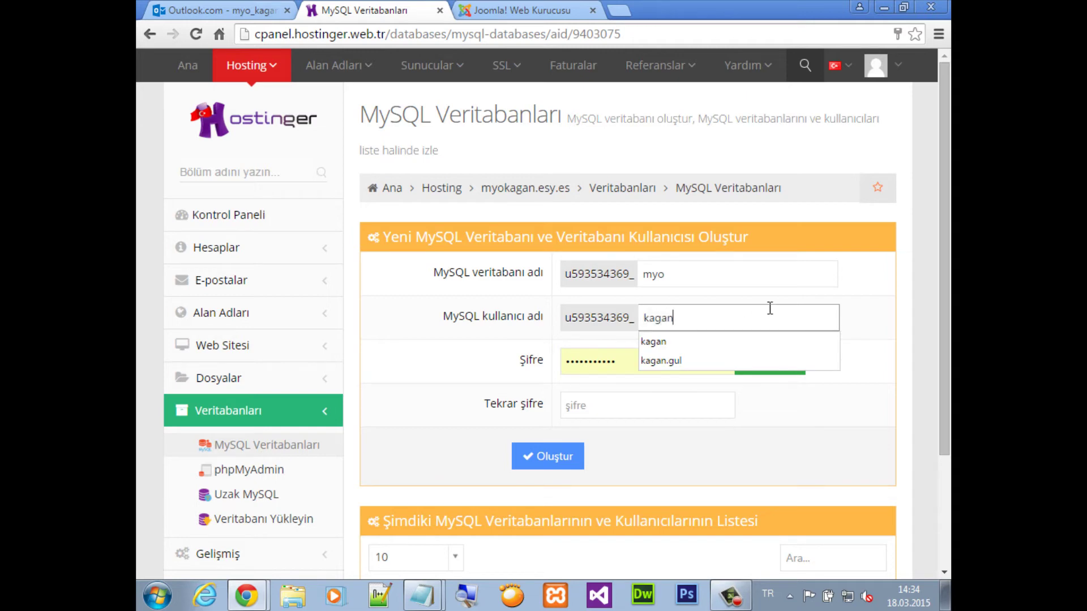
Replace the autofilled password in the form with a new password
left_click(850, 314)
left_click_drag(650, 362, 517, 365)
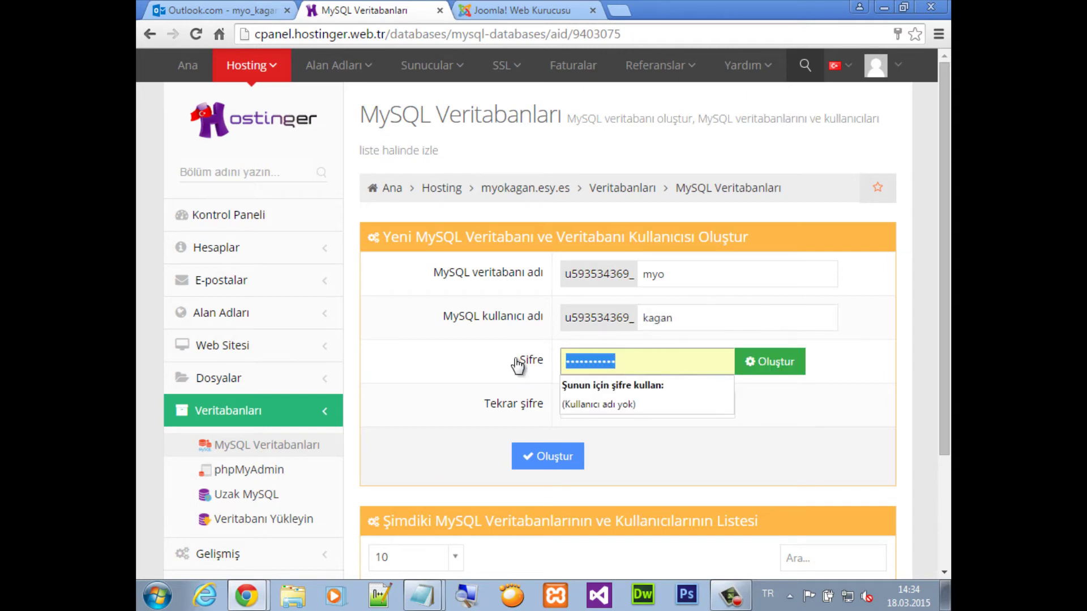
type("•••••")
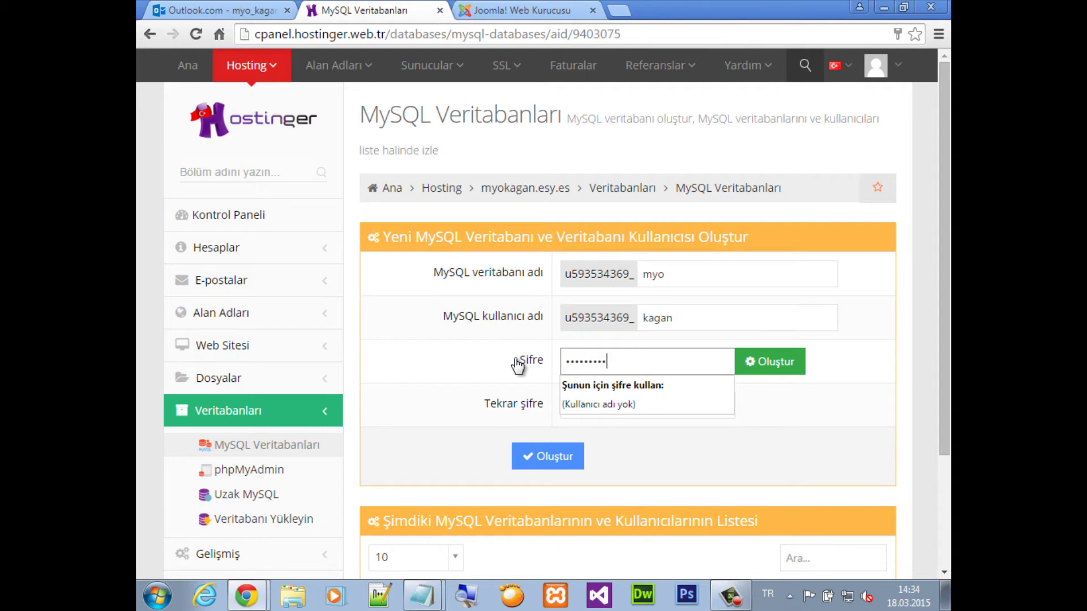
left_click(422, 594)
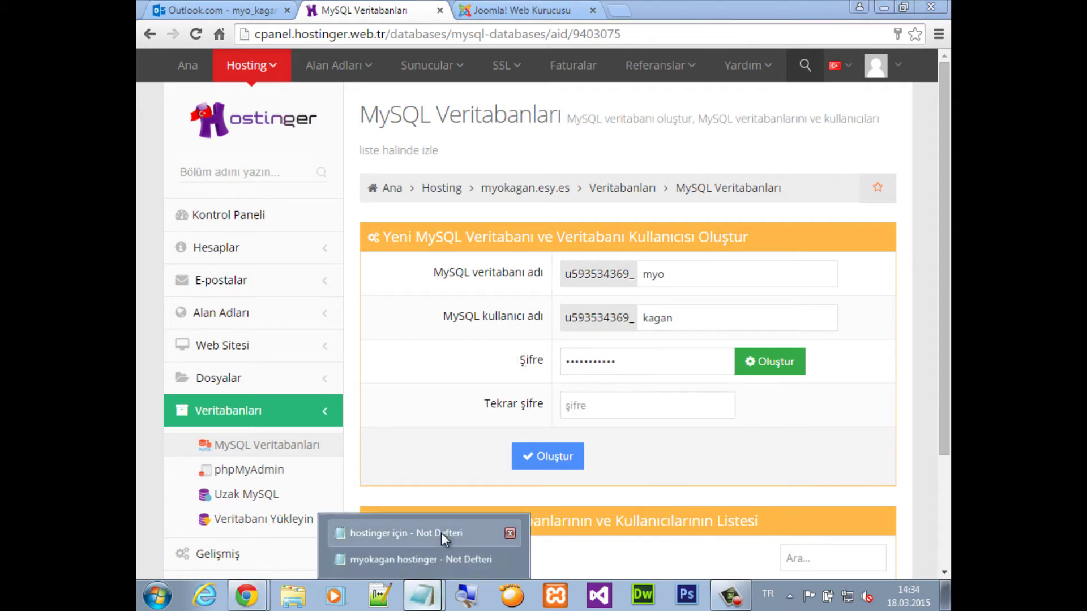
Add the lines 'mysql adı: myo' and 'mysql kull adı :' to the 'myokagan hostinger' note
left_click(396, 559)
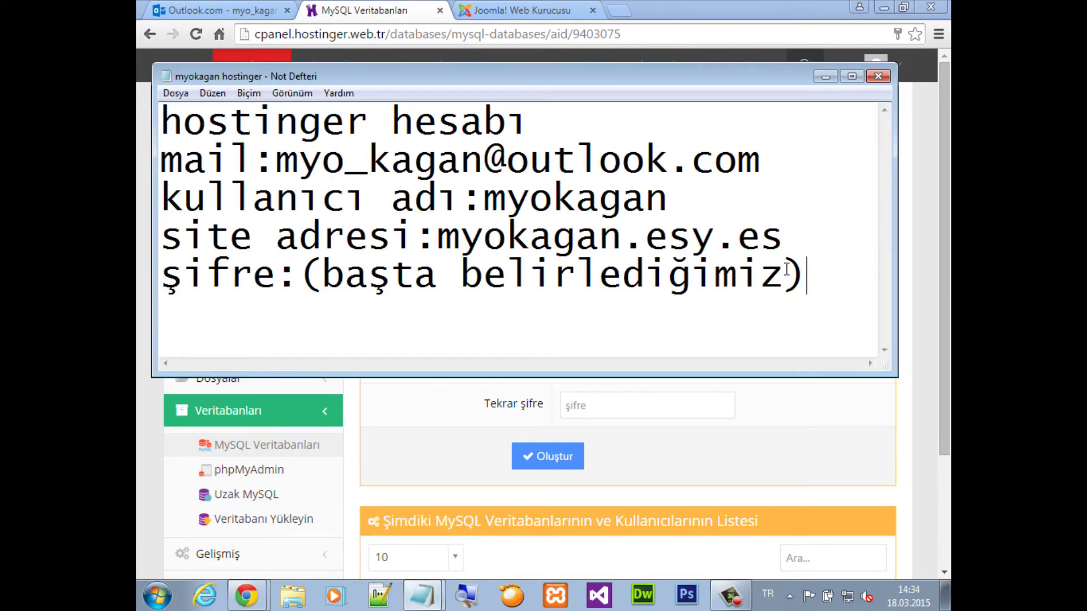
key("Return")
type("my")
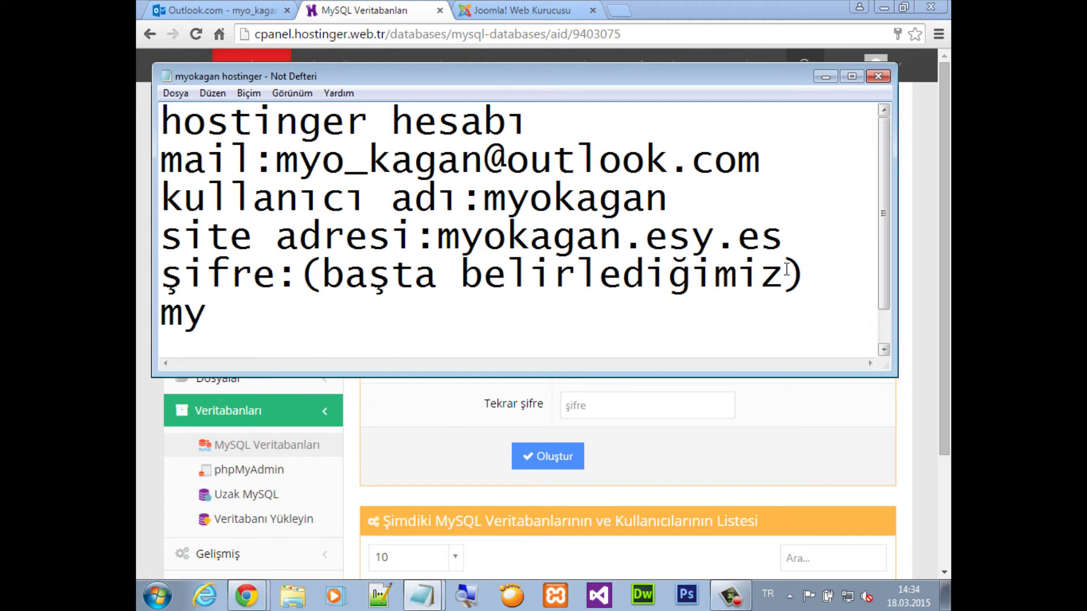
type("sql")
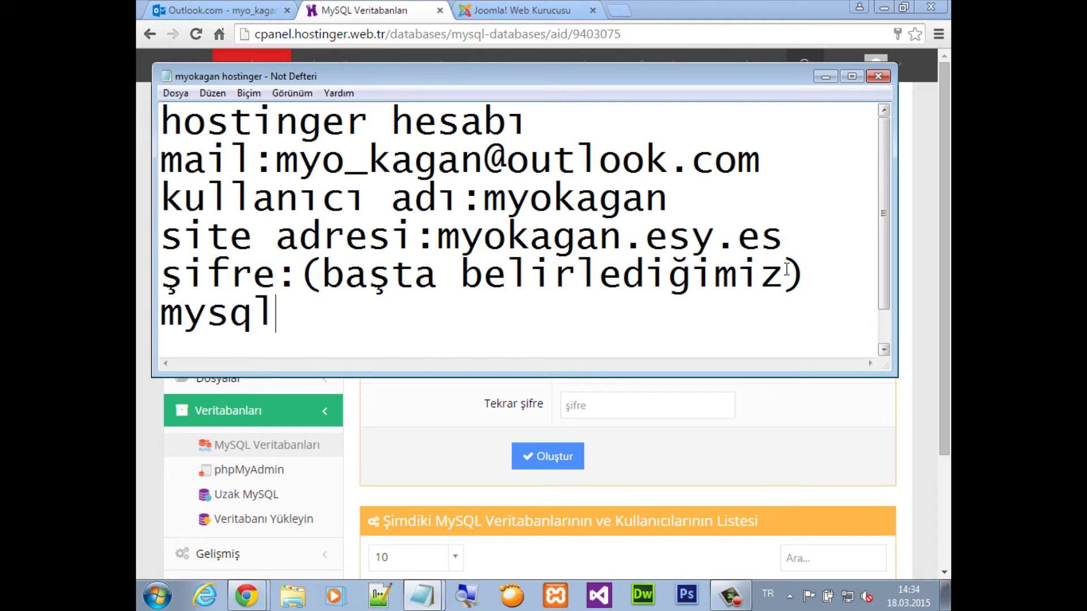
type(":")
left_click_drag(552, 75, 575, 186)
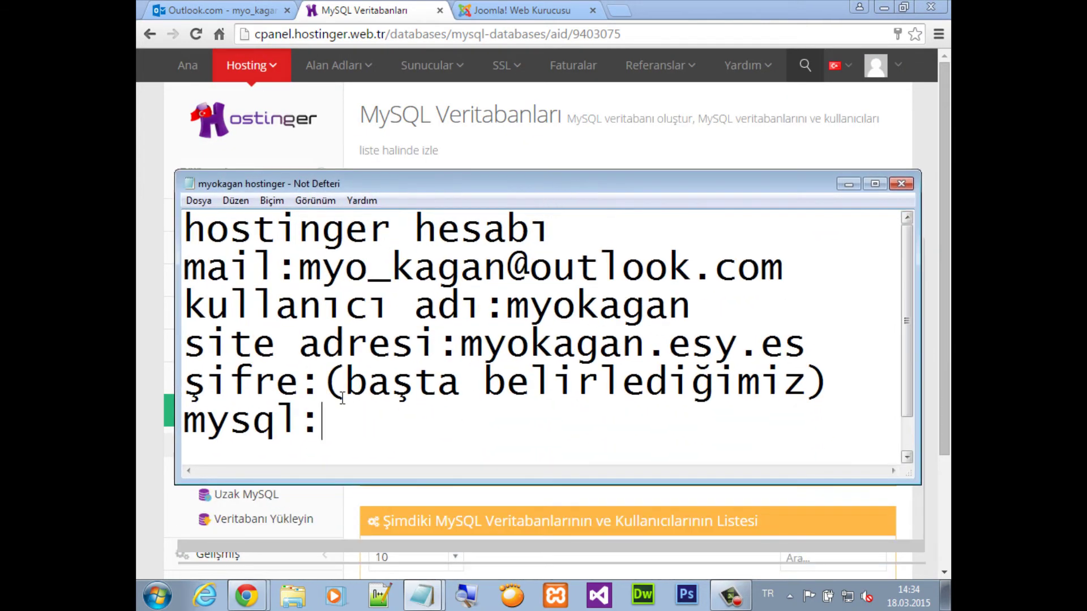
left_click(297, 422)
type("adı:")
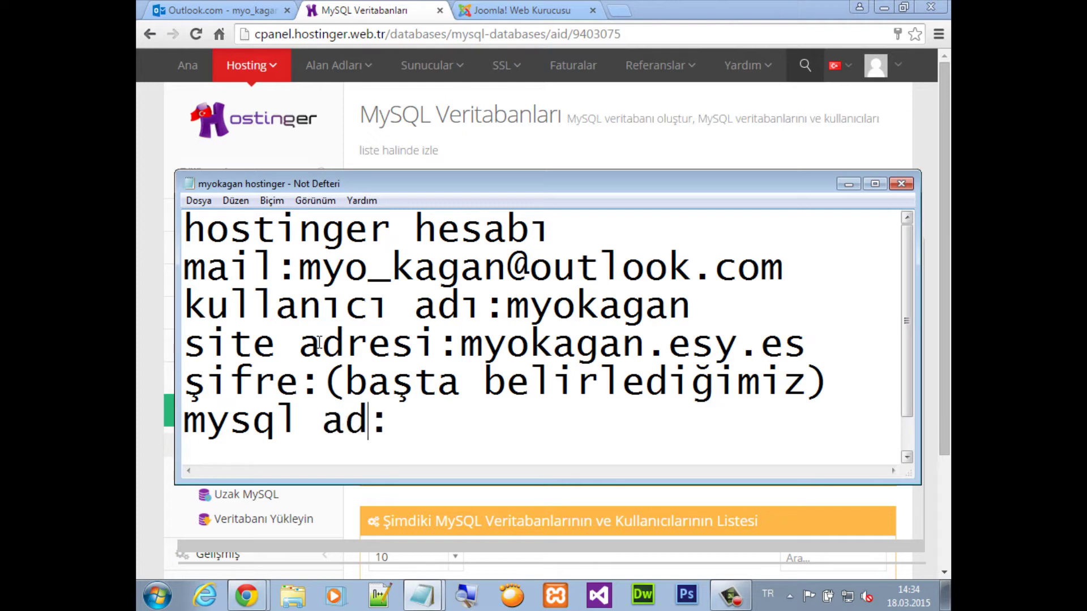
type(" m")
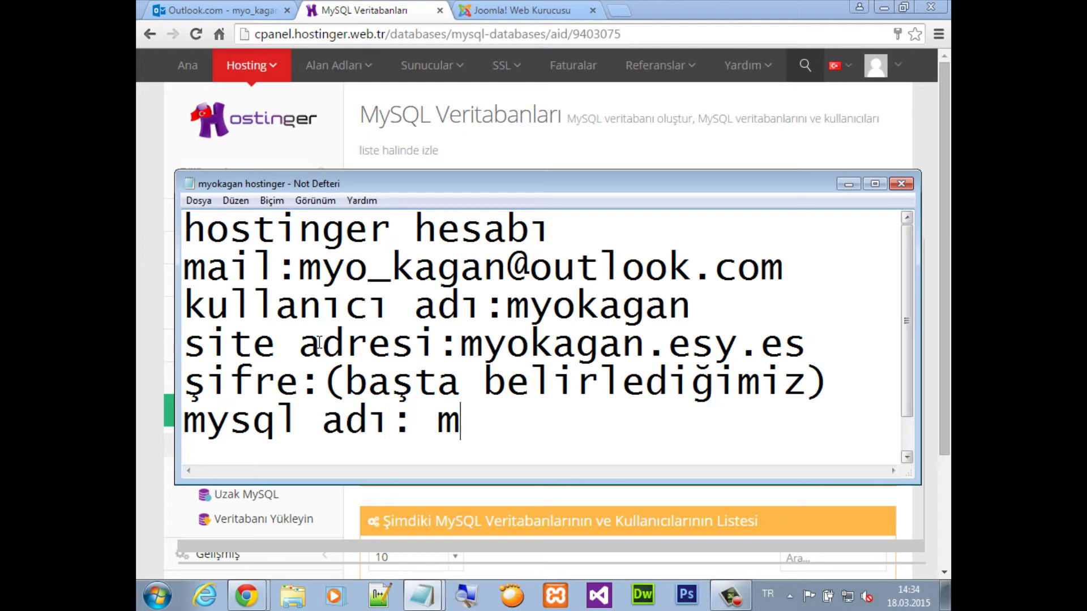
type("yo")
key("Return")
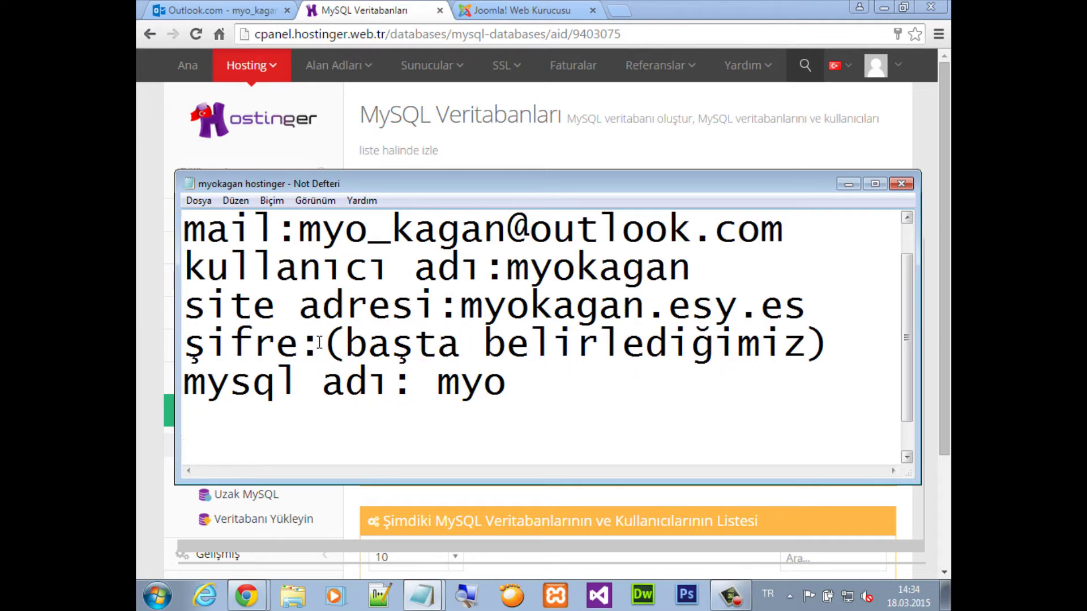
type("mys")
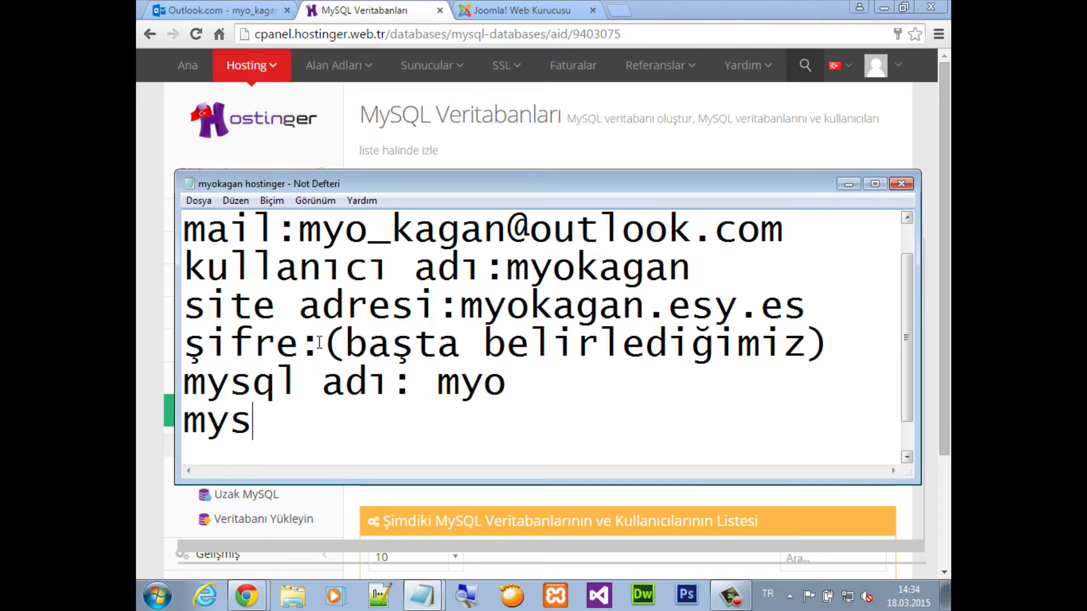
type("ql kull")
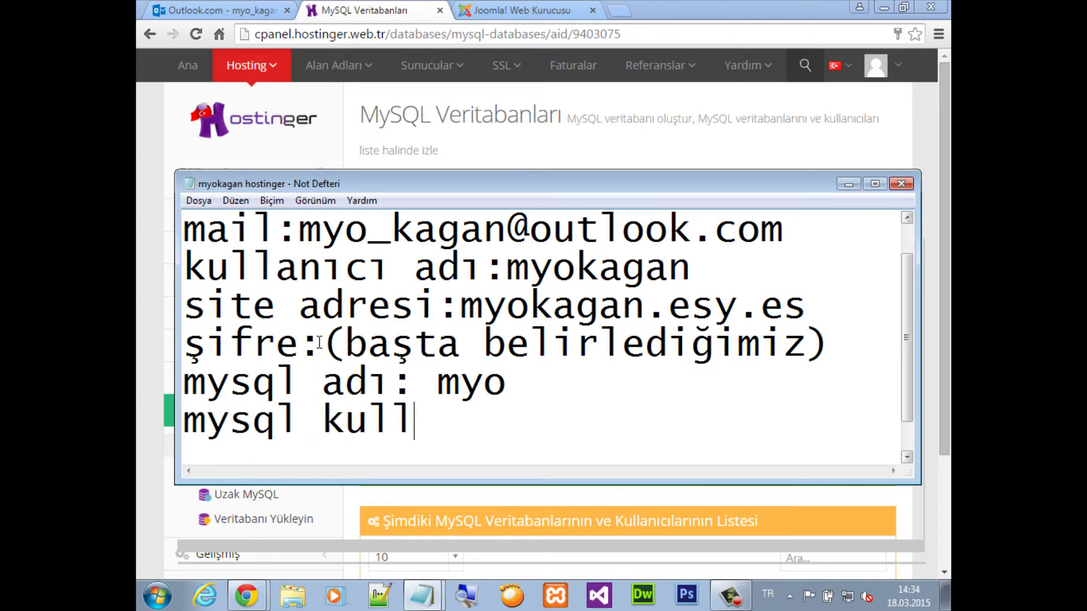
type(" adı :")
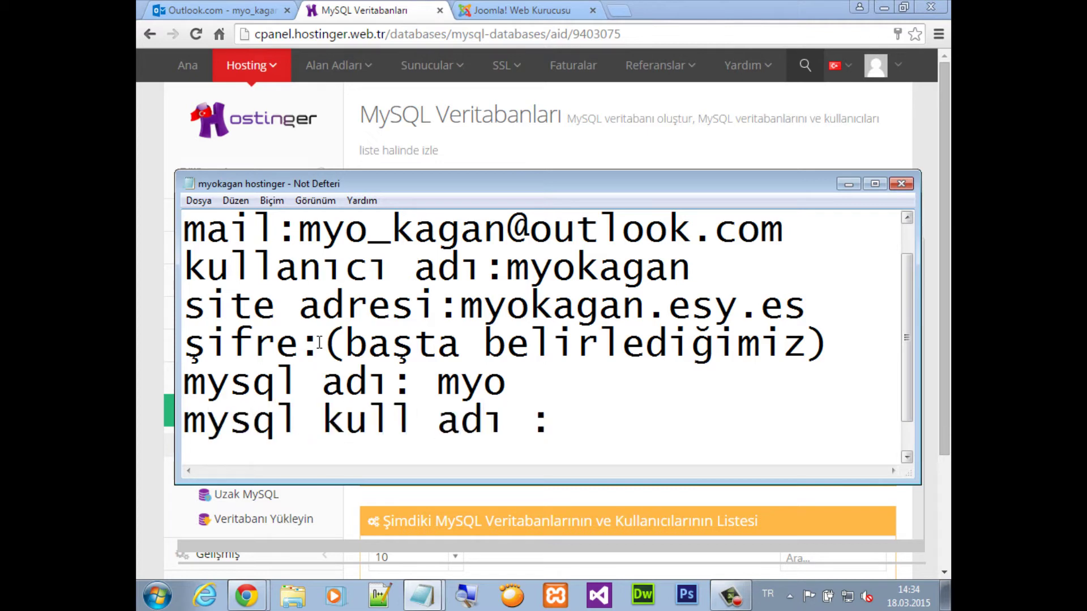
left_click_drag(473, 185, 481, 213)
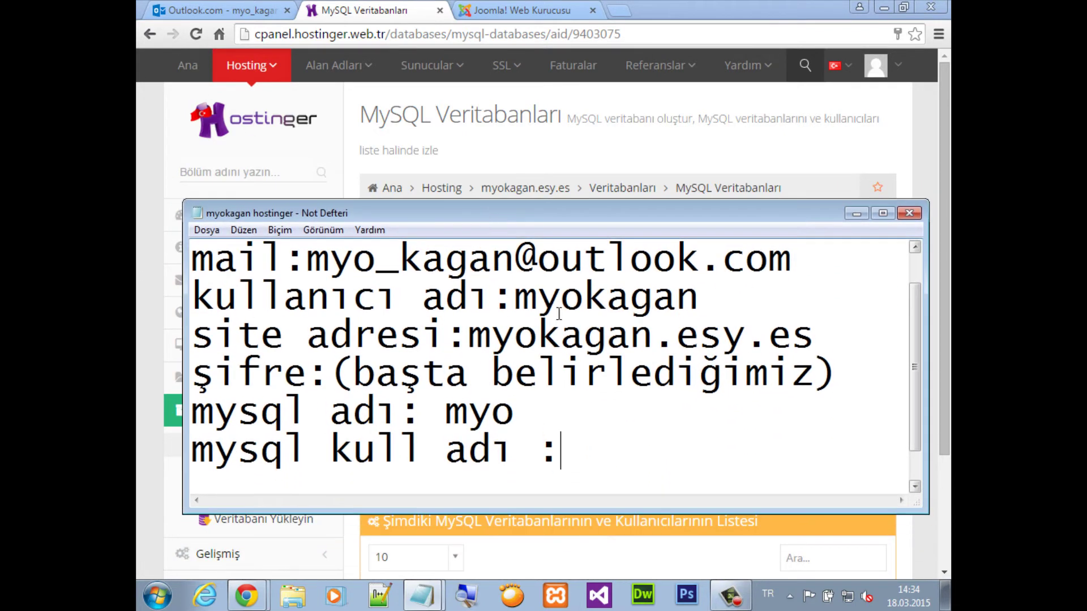
left_click_drag(644, 211, 646, 350)
Copy the database name's u-prefix from the form into the note before myo
double_click(615, 276)
key("ctrl+c")
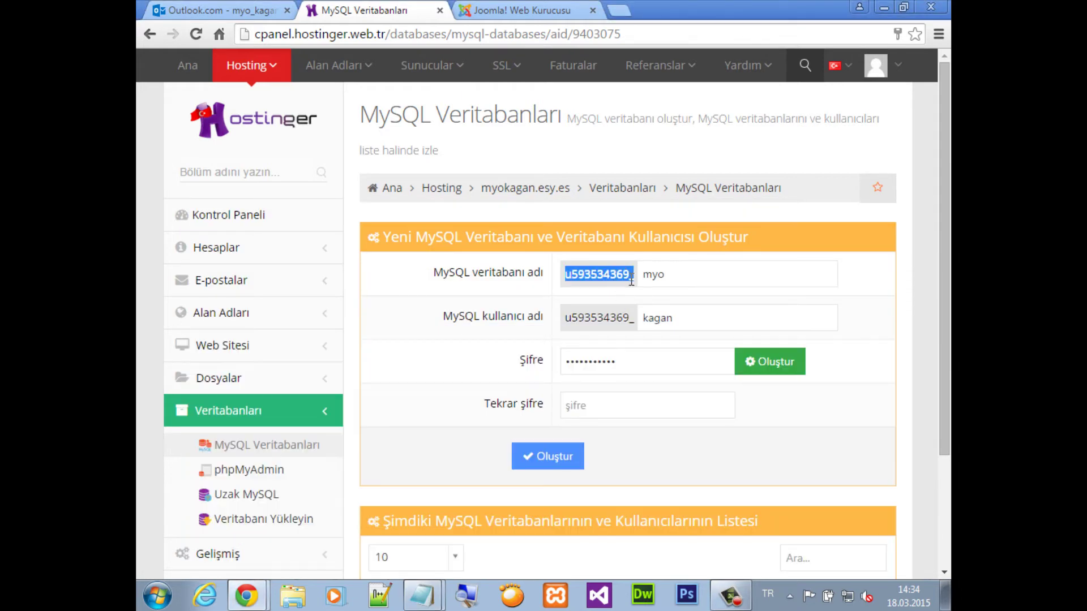
key("alt+Tab")
left_click_drag(507, 343, 502, 187)
key("ctrl+v")
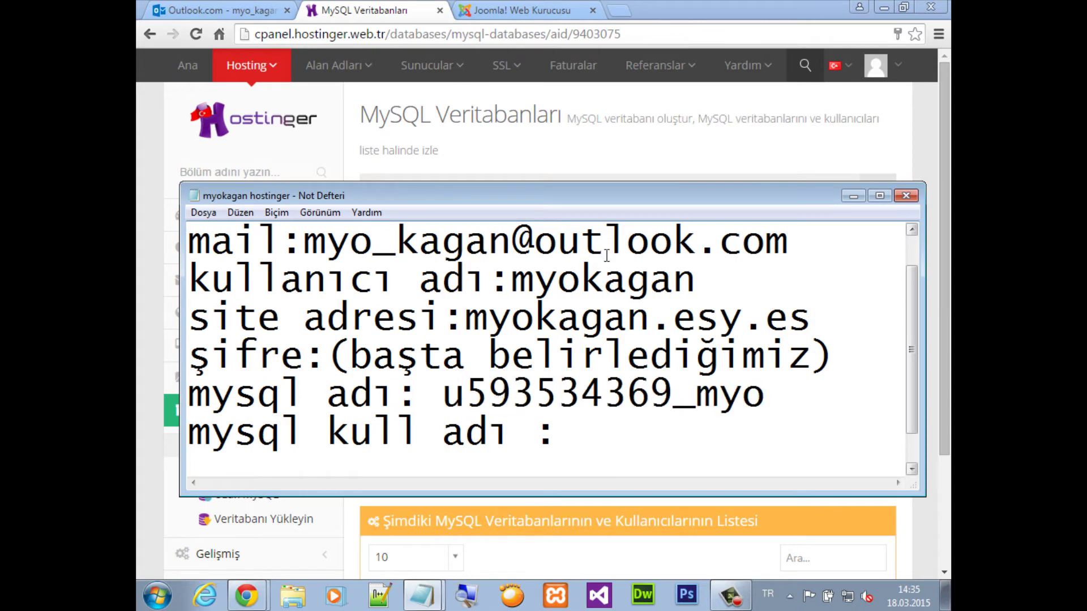
left_click_drag(601, 197, 612, 468)
left_click(580, 432)
Copy the user name's u-prefix into the note and complete the MySQL user name line
double_click(599, 318)
key("ctrl+c")
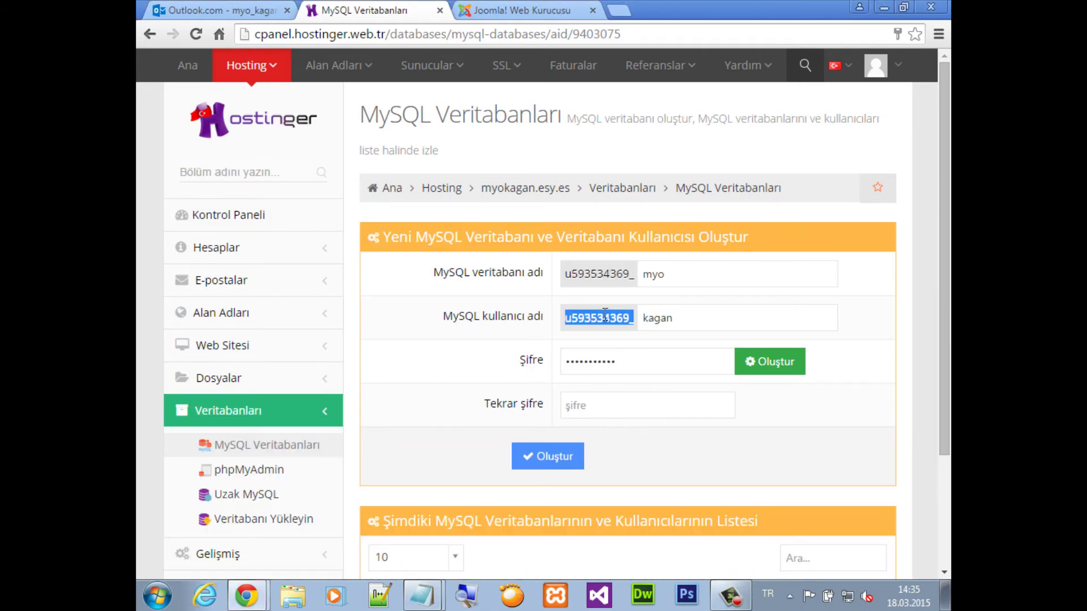
key("alt+Tab")
left_click_drag(579, 461, 560, 220)
key("ctrl+v")
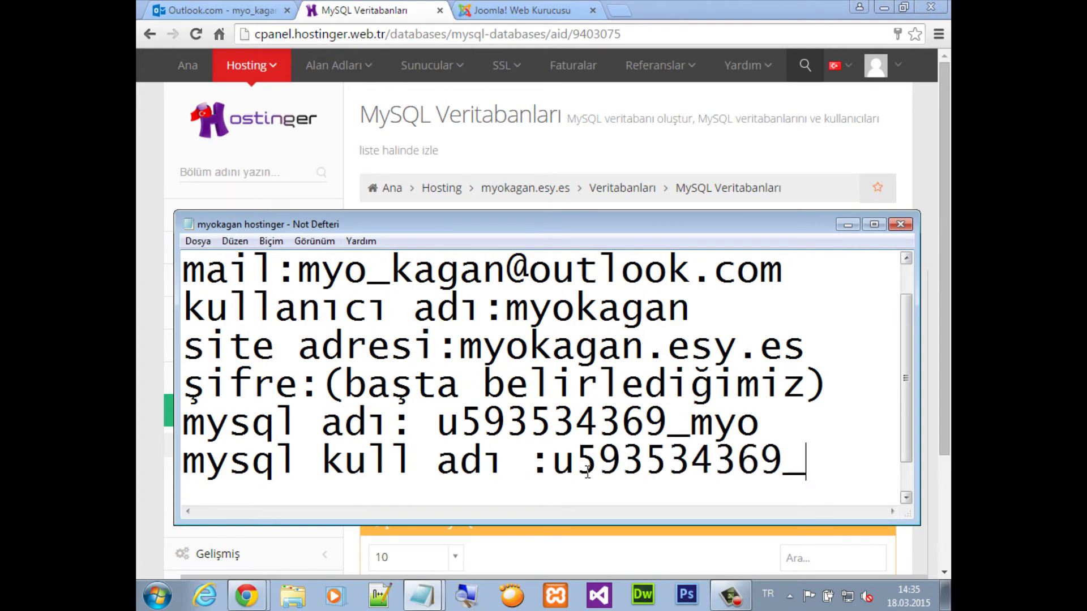
type("kagan")
key("Return")
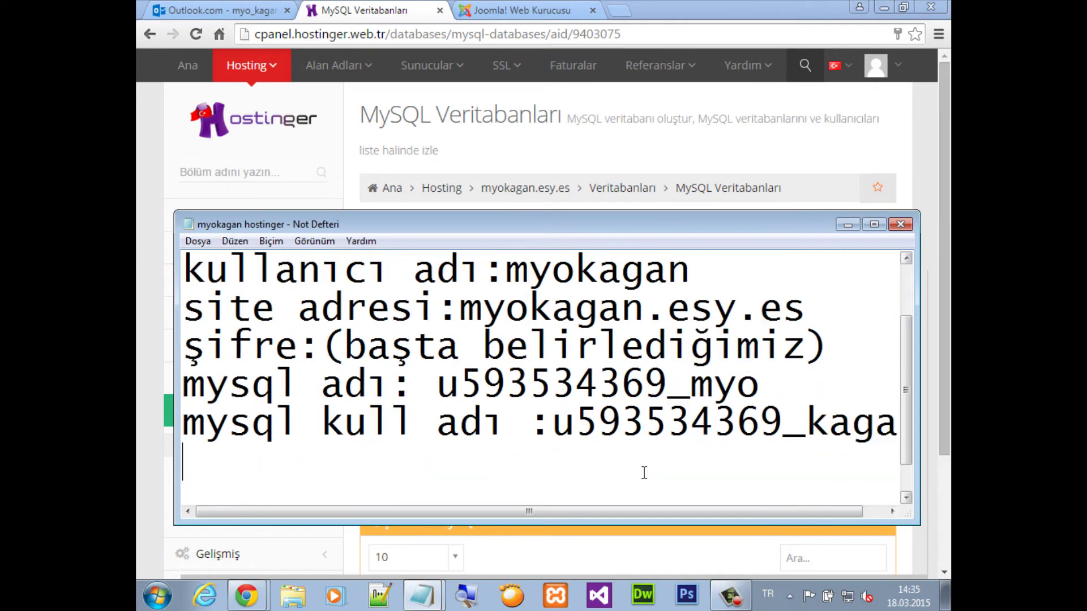
Add a 'şifre: (başta belirlediğimiz)' line, hide the notes and focus the repeat-password field
mouse_move(634, 231)
left_mouse_down()
mouse_move(661, 505)
mouse_move(632, 237)
left_mouse_up()
type("şif")
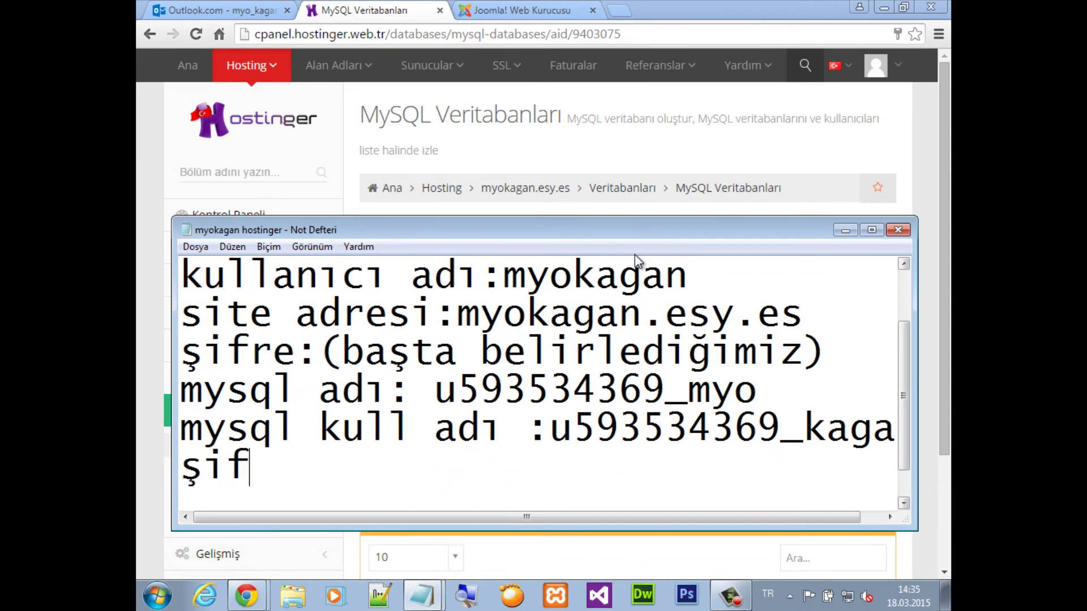
type("re: ()")
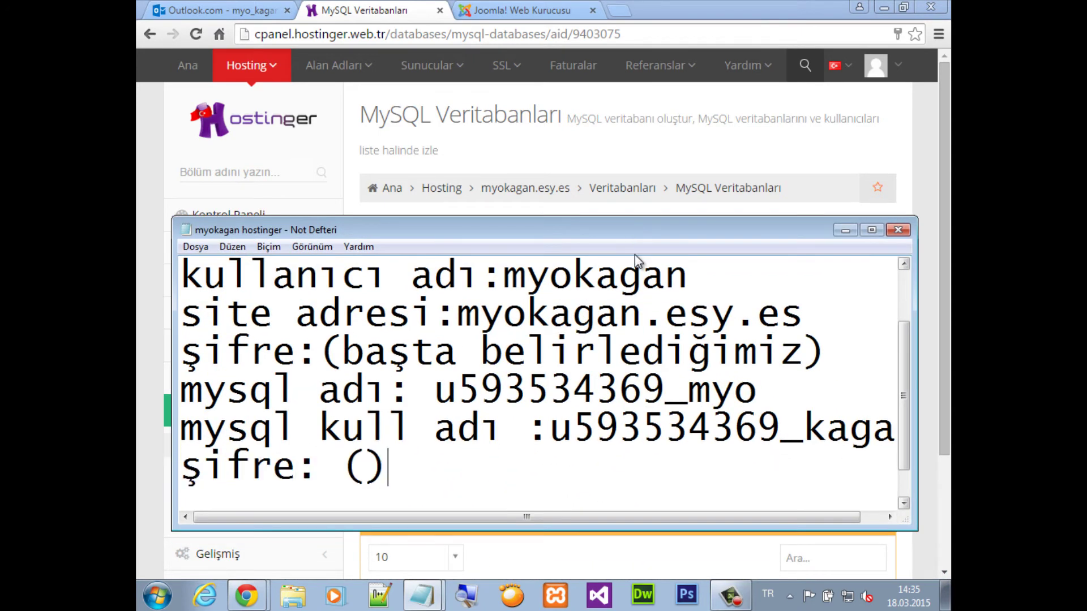
key("Left")
left_click_drag(806, 352, 342, 352)
key("ctrl+c")
left_click(372, 472)
key("ctrl+v")
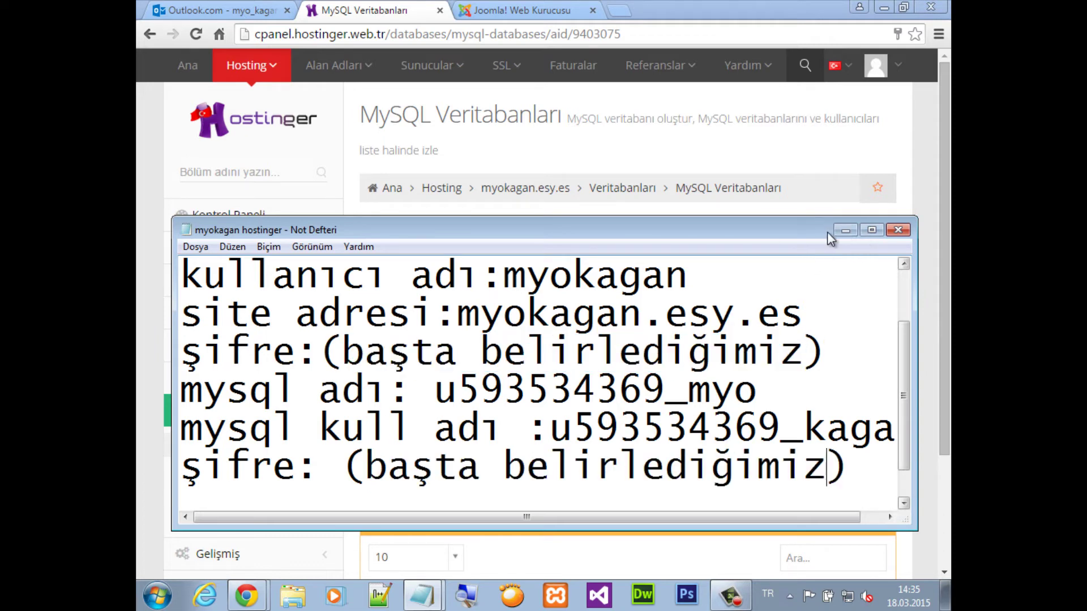
left_click(845, 231)
left_click(638, 409)
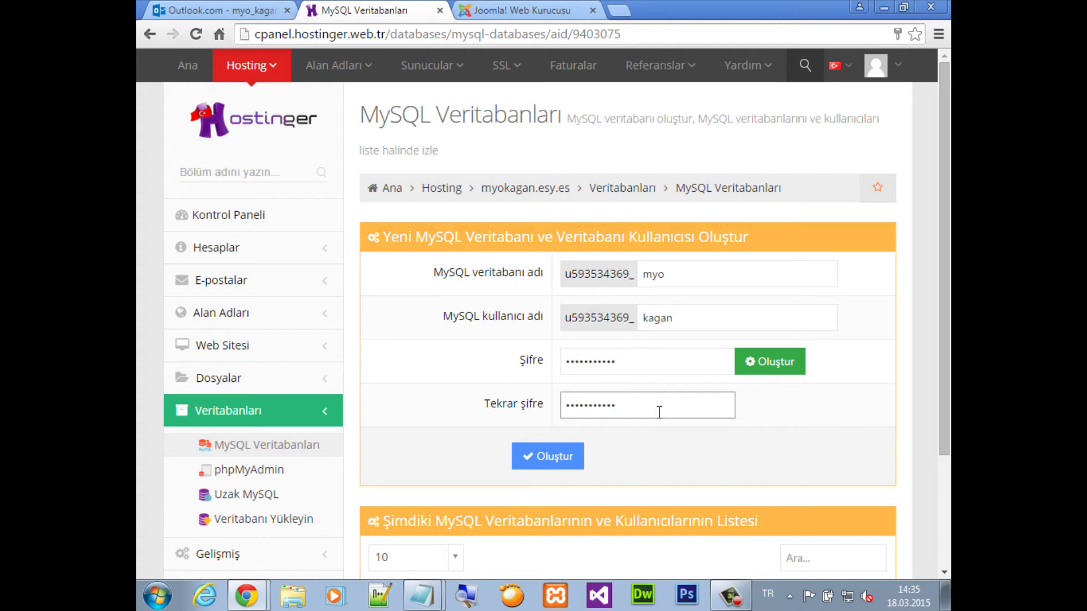
Create the MySQL database and user with the blue Oluştur button
left_click(552, 454)
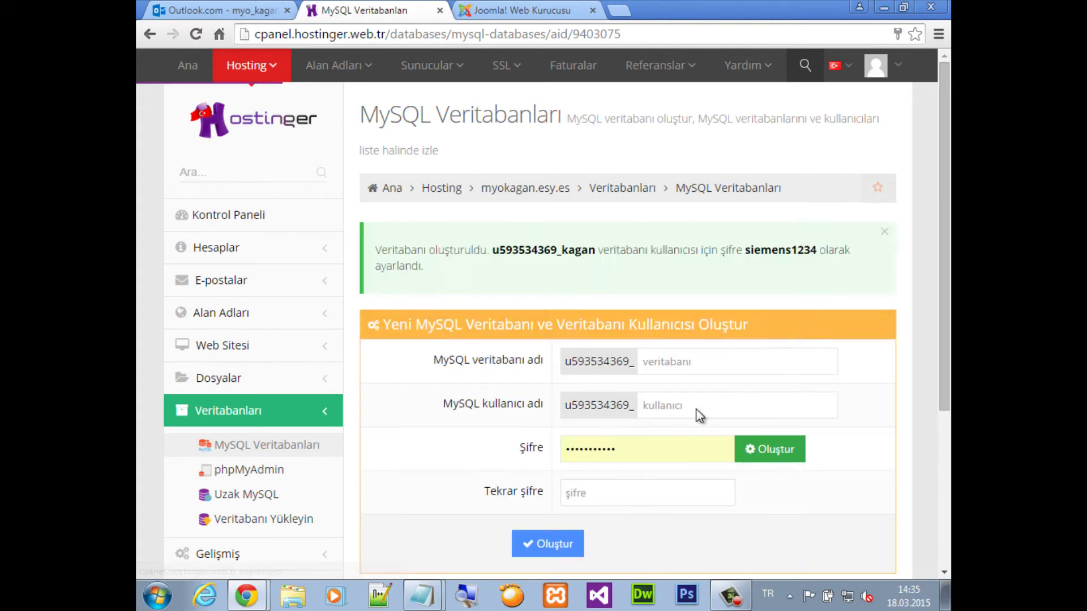
left_click_drag(381, 249, 813, 304)
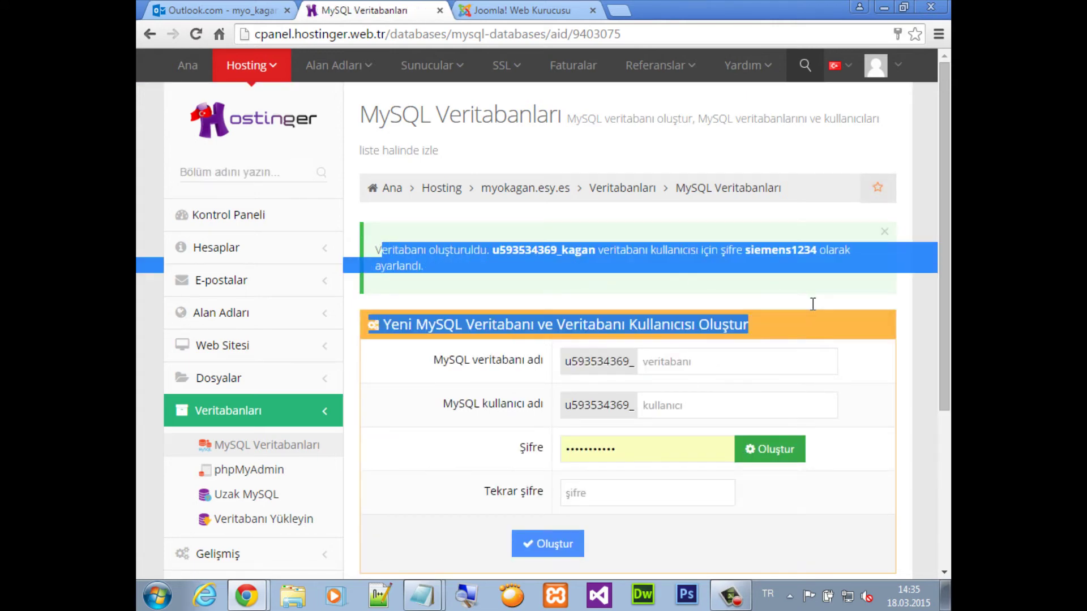
left_click(711, 271)
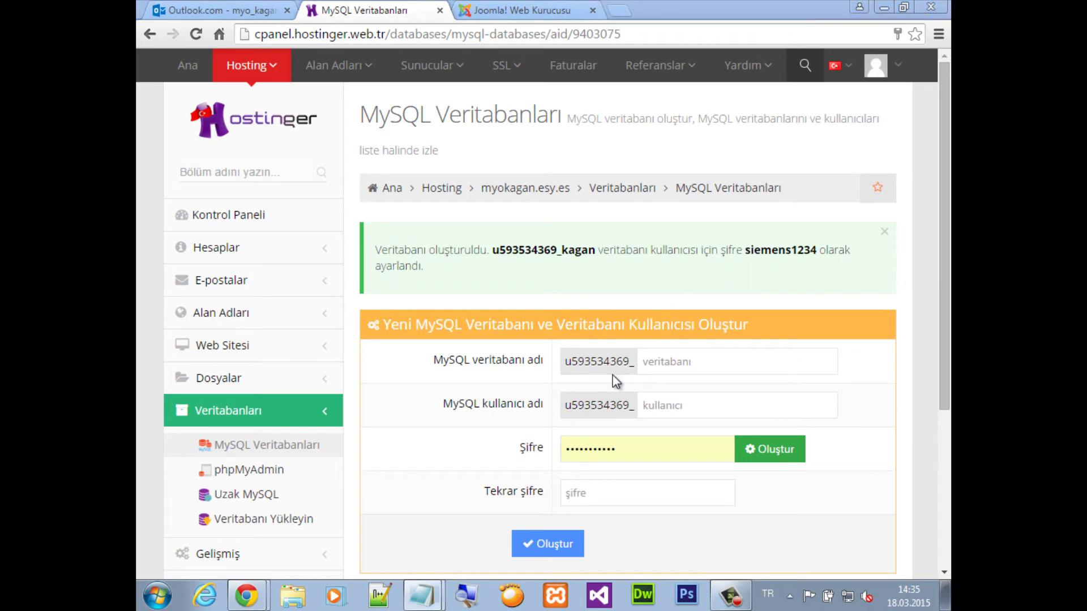
Add the line 'şimdi kuruluma başlıyoruz' to the 'hostinger için' notes
key("alt+Tab")
left_click(421, 595)
left_click(467, 529)
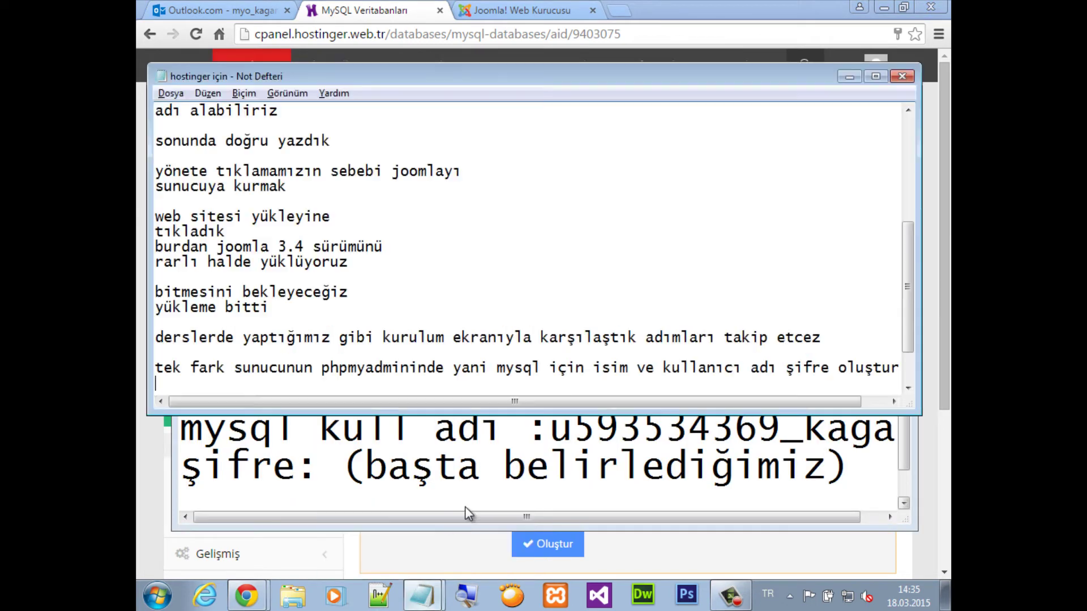
key("Return")
type("şim")
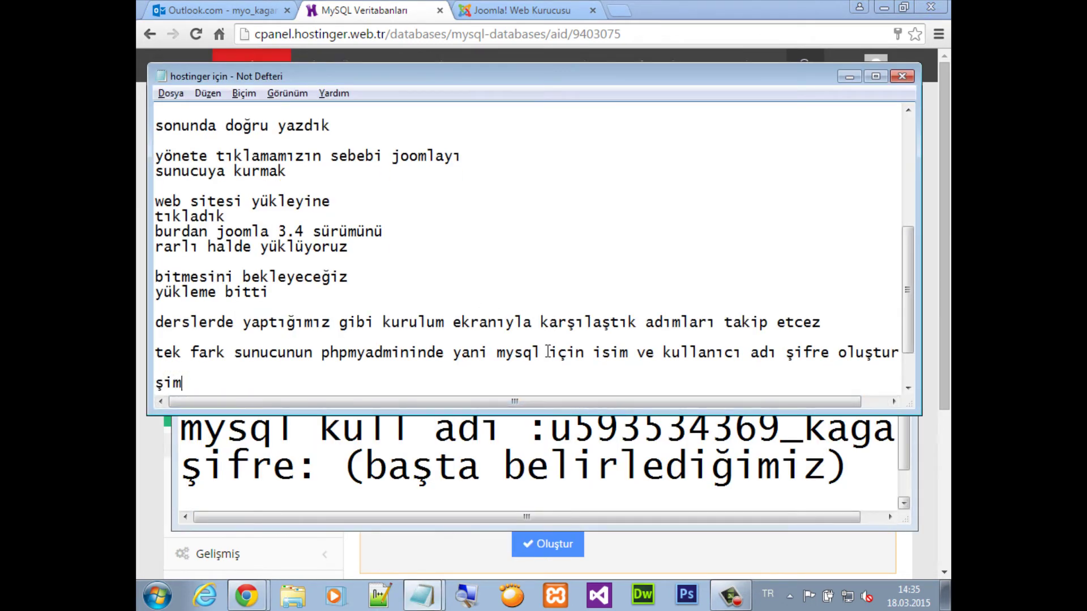
type("di kuruluma ")
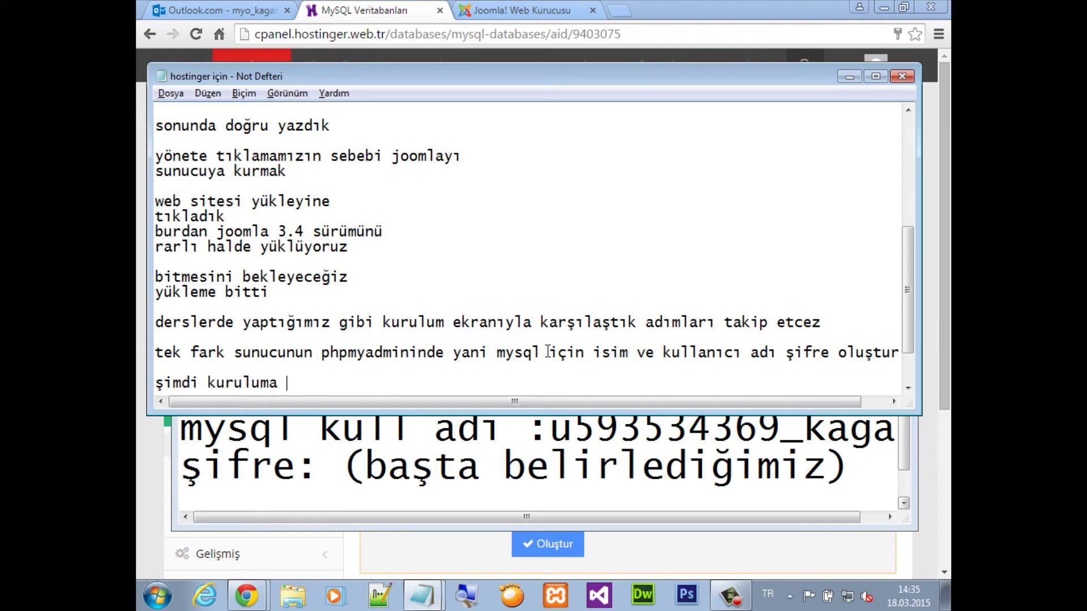
type("başlıyoruz")
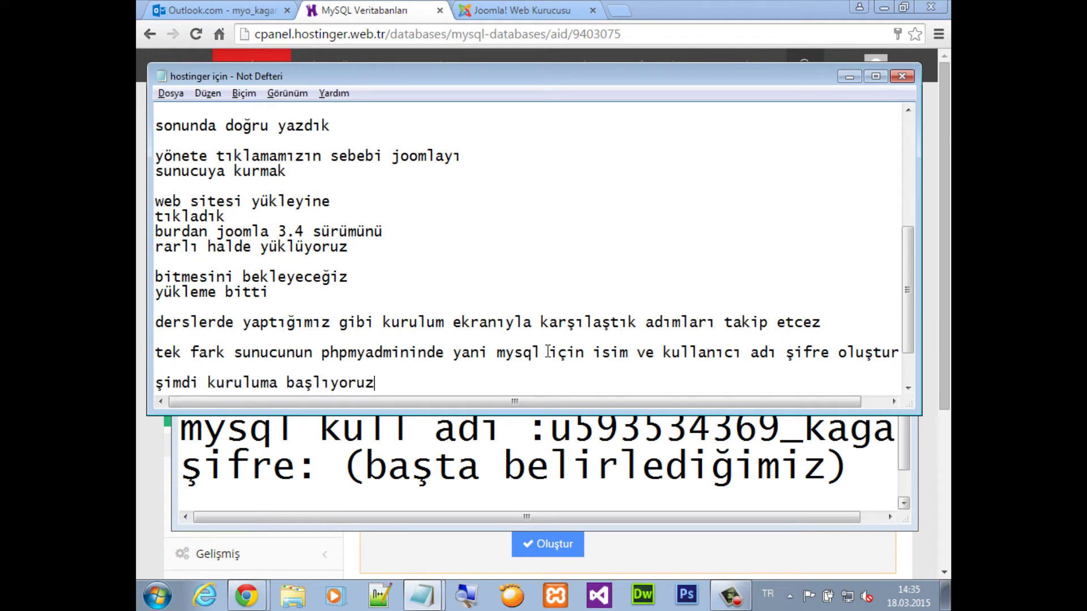
Return to the Joomla installer and enter the site name in Ana Yapılandırma
left_click(384, 16)
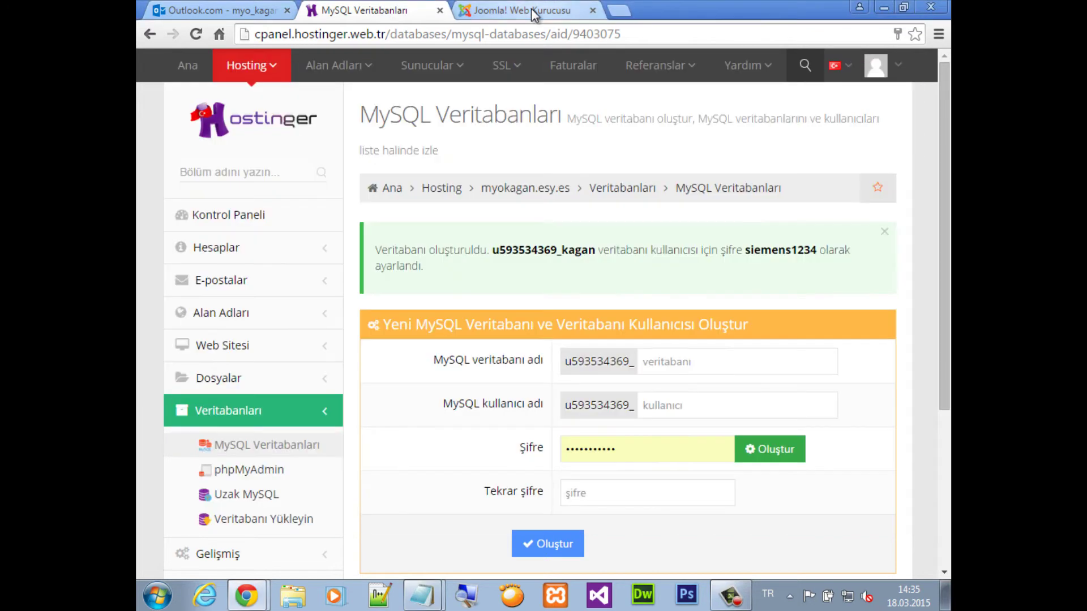
left_click(531, 9)
left_click(396, 338)
type("Kagan GÜL")
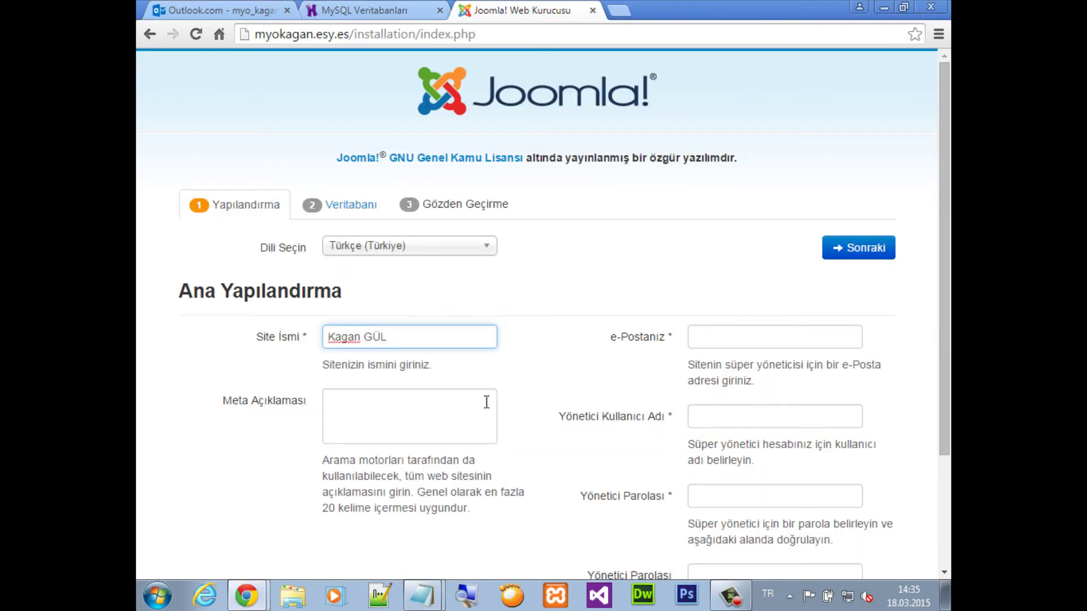
Enter the administrator's e-mail, username 'admin' and password, then begin the confirmation
left_click(713, 334)
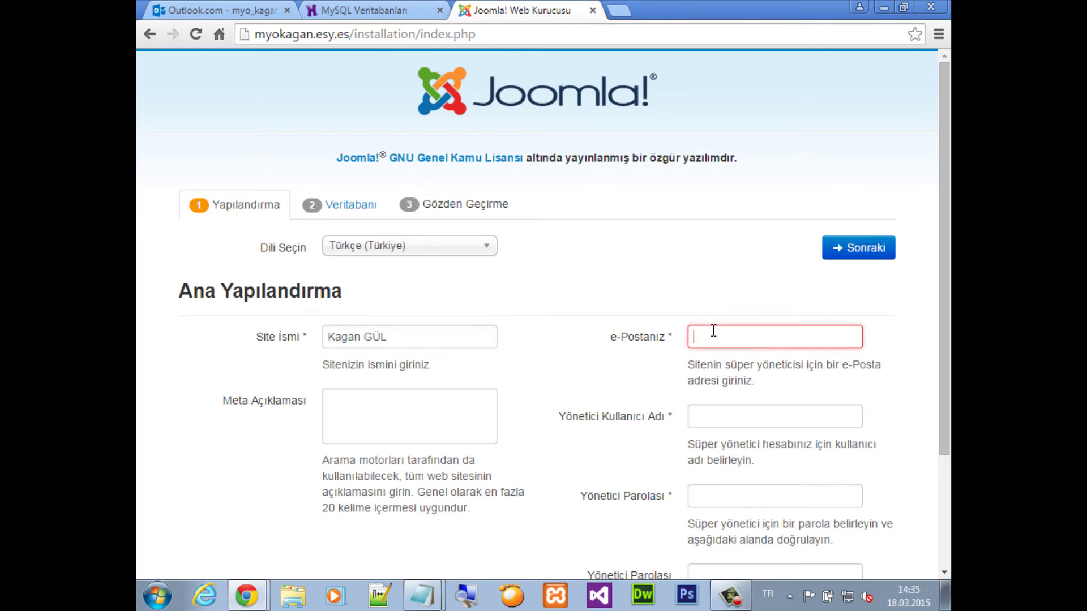
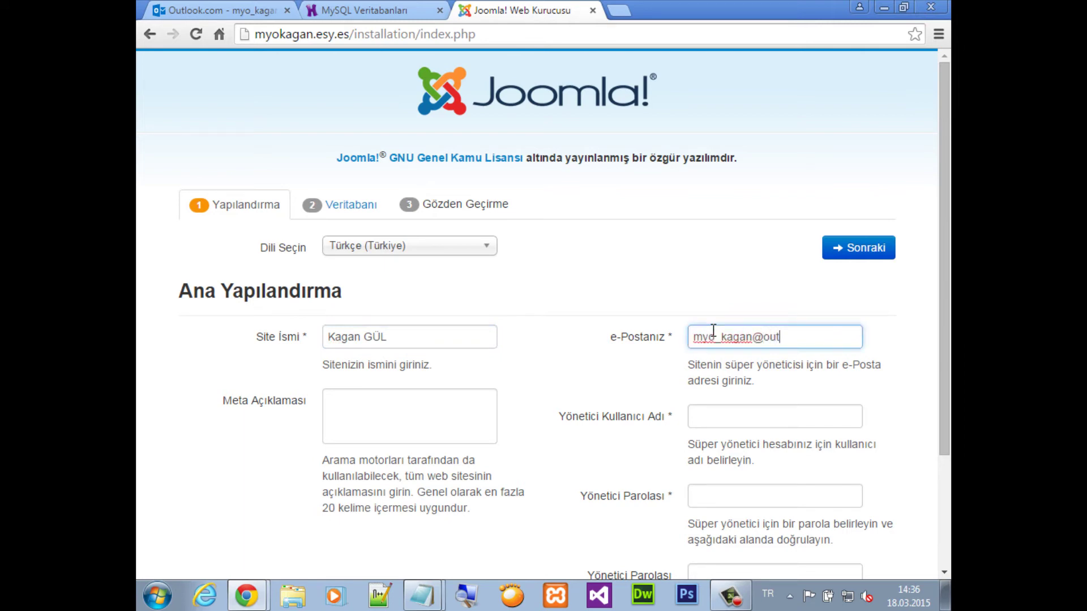
key("Tab")
type("admi")
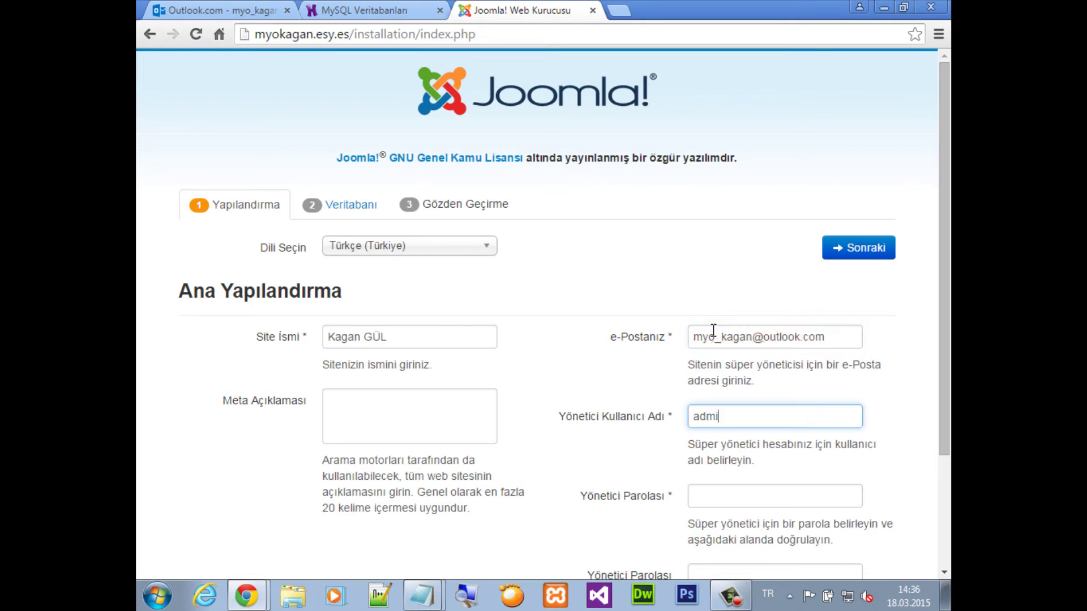
type("n")
key("Tab")
type("1")
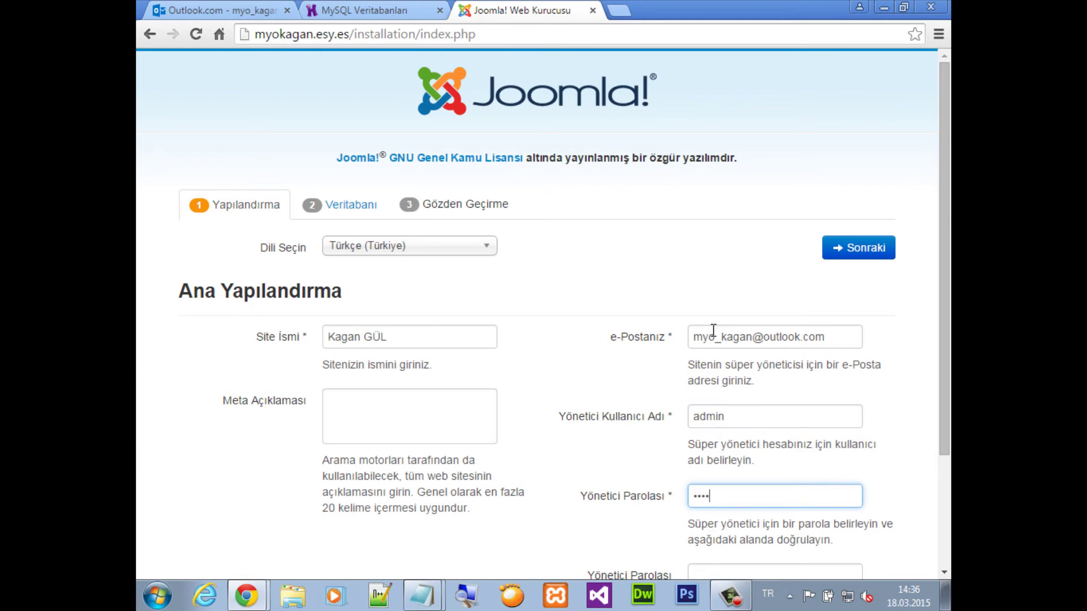
scroll(713, 330, "down", 3)
left_click(709, 430)
Finish the password confirmation, continue to database setup, and choose MySQL as database type
type("123")
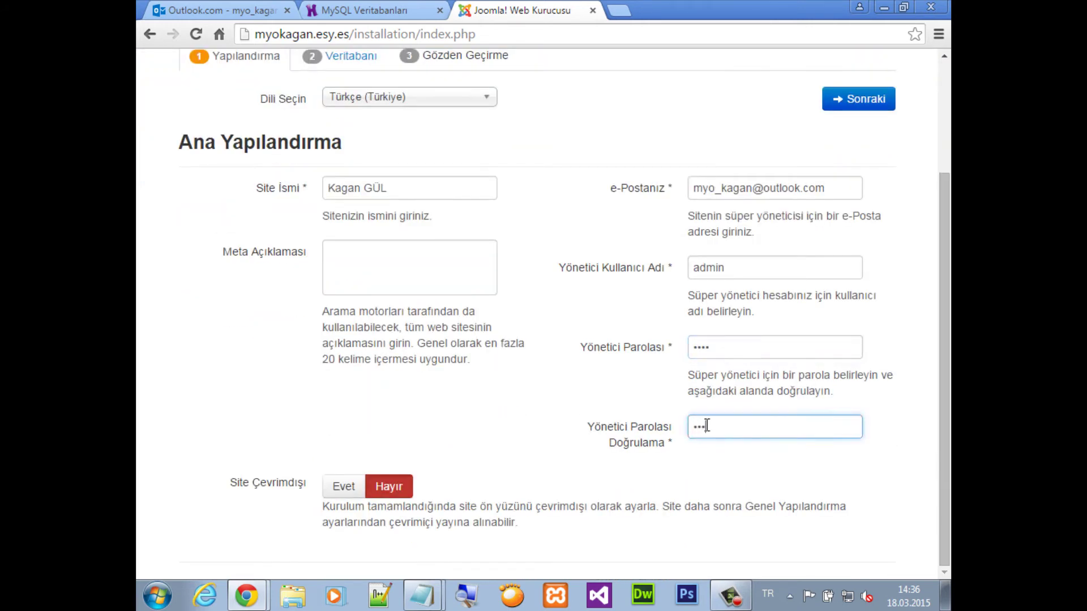
left_click(861, 99)
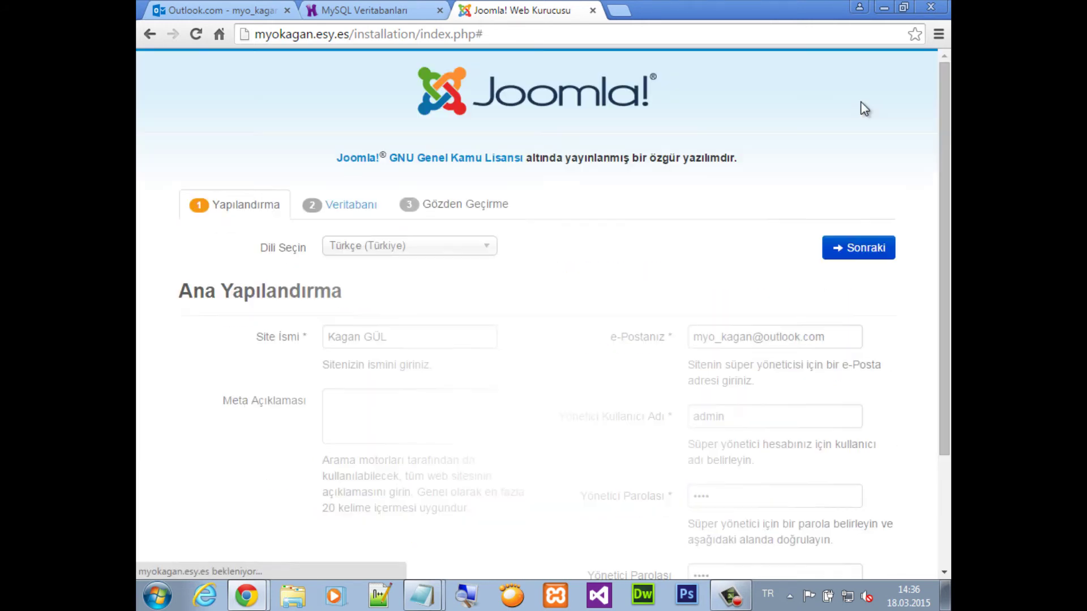
left_click(397, 295)
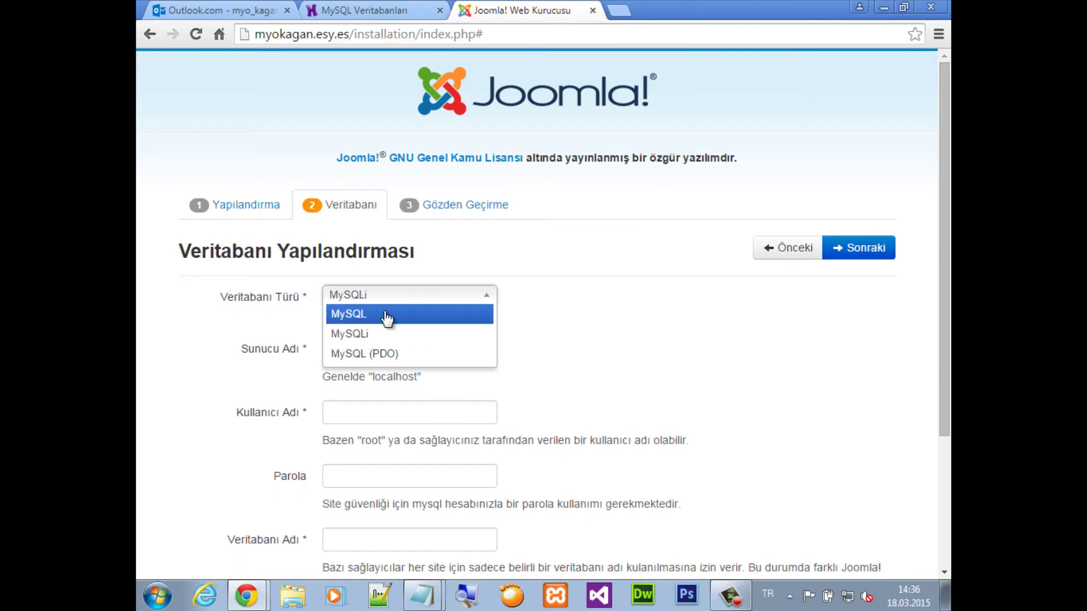
left_click(383, 314)
Place the 'myokagan hostinger' notes top-right and scroll Hostinger's MySQL Veritabanları page to the database list
left_click(429, 583)
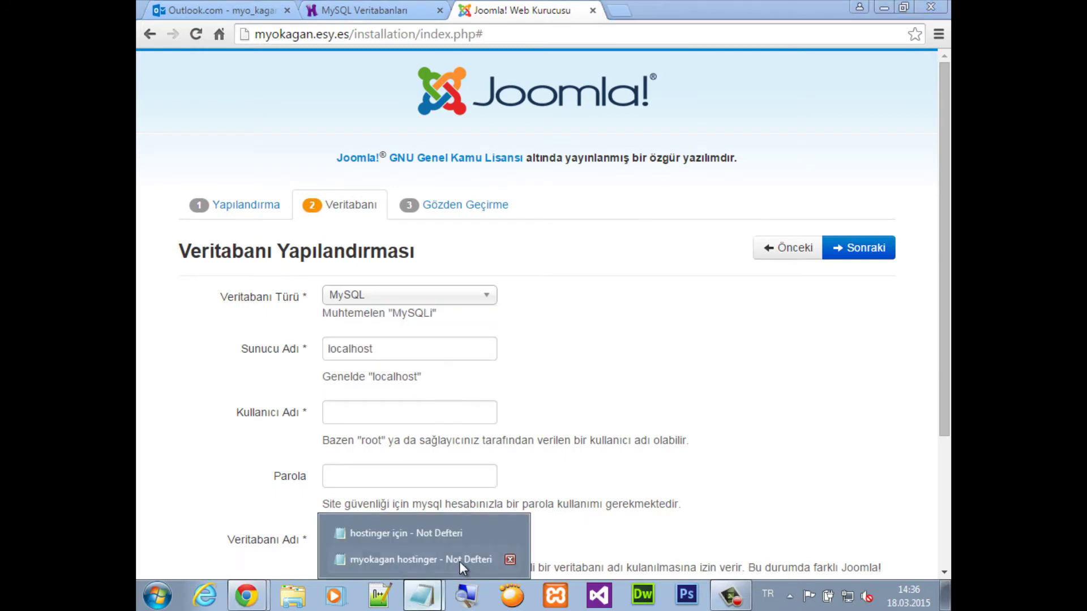
mouse_move(443, 540)
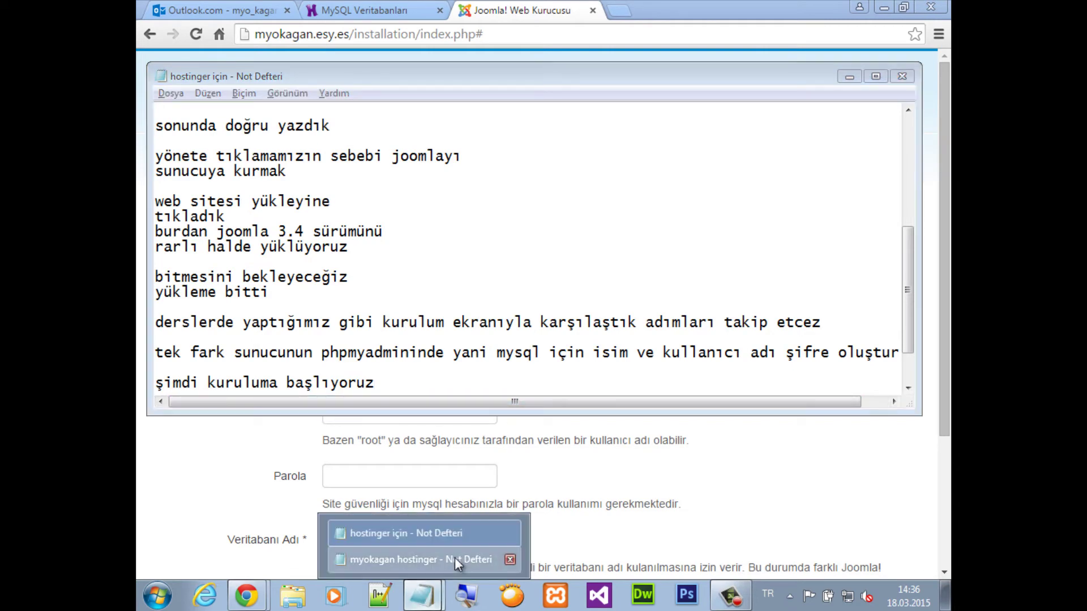
left_click(421, 559)
left_click(815, 79)
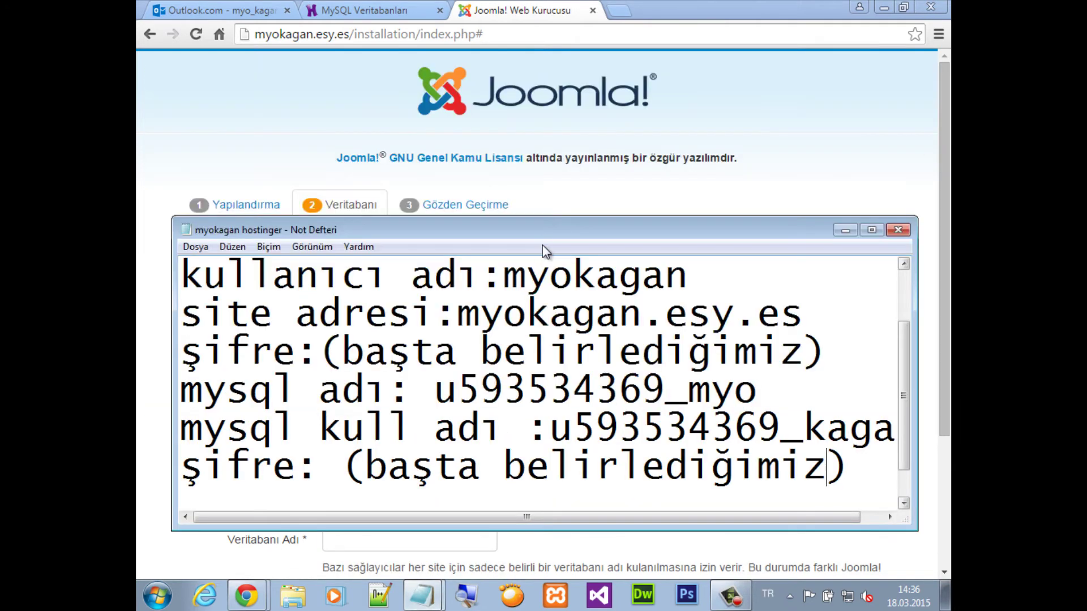
left_click_drag(540, 241, 815, 117)
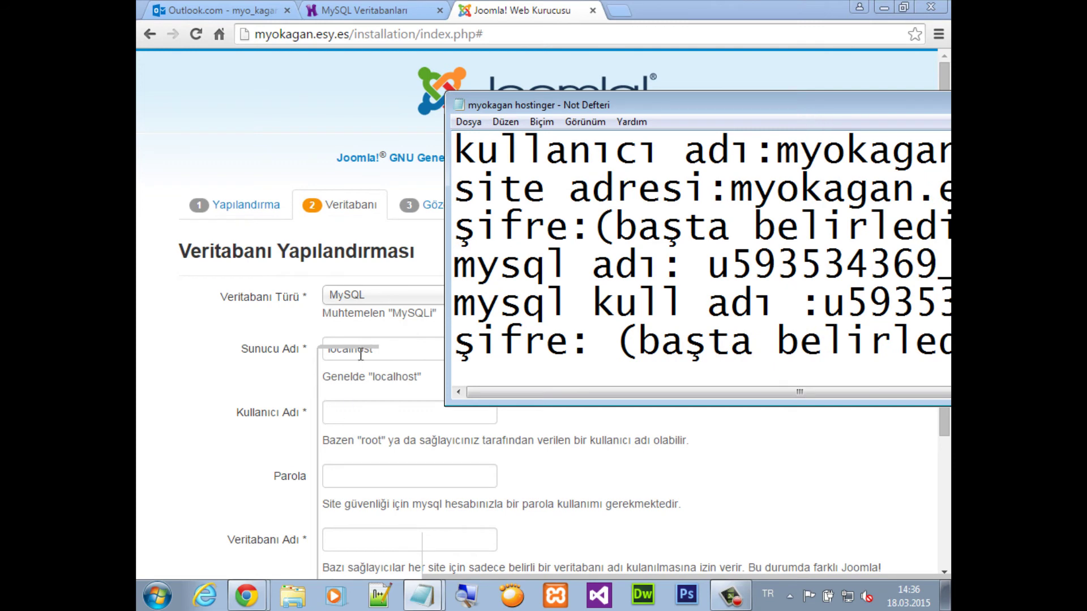
left_click(362, 10)
scroll(652, 385, "down", 4)
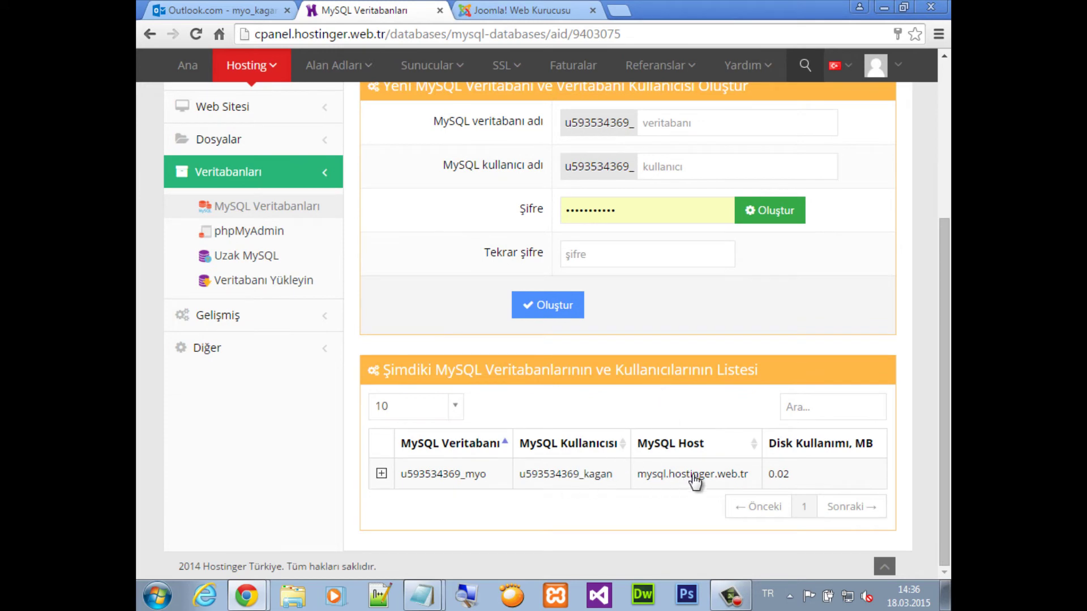
Add 'mysql sunucu adı:' with the MySQL host mysql.hostinger.web.tr to the Notepad notes
left_click_drag(751, 478, 637, 477)
key("ctrl+c")
key("alt+Tab")
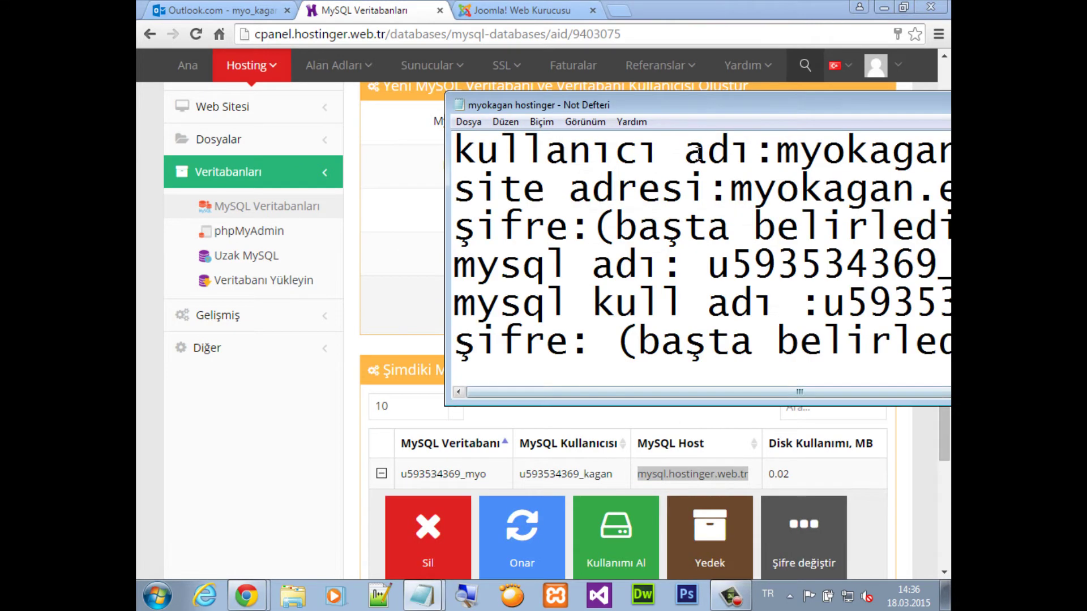
left_click_drag(705, 109, 458, 107)
left_click(761, 303)
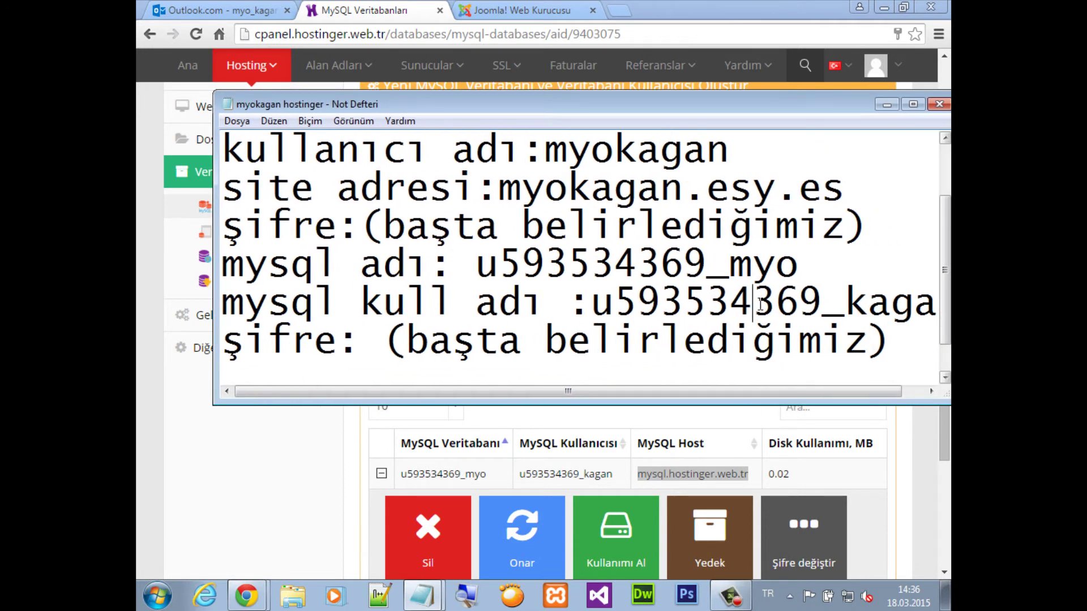
left_click_drag(763, 304, 934, 304)
left_click(935, 306)
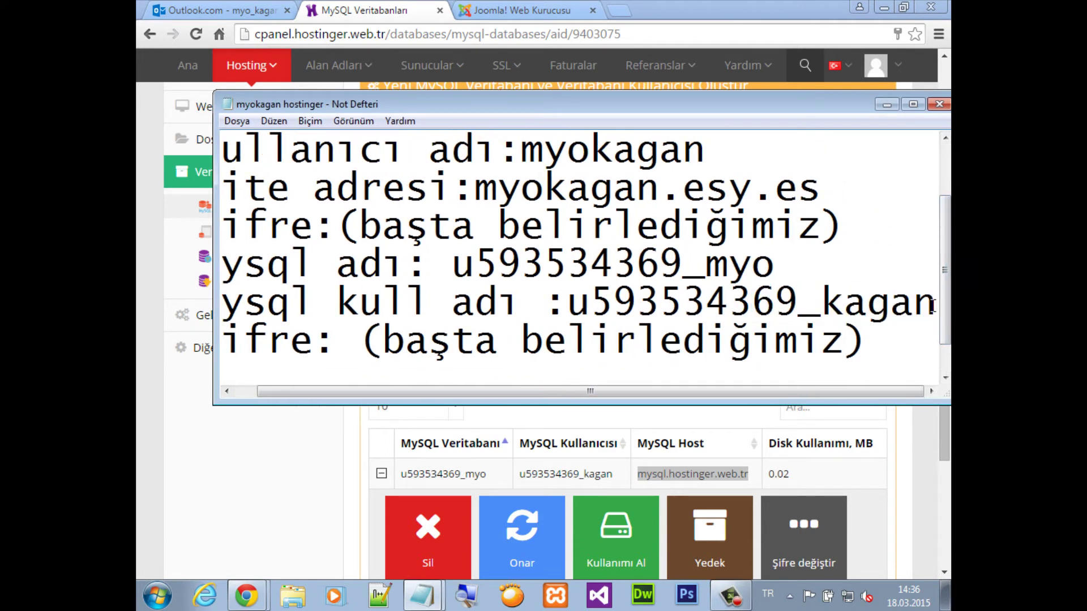
key("ctrl+z")
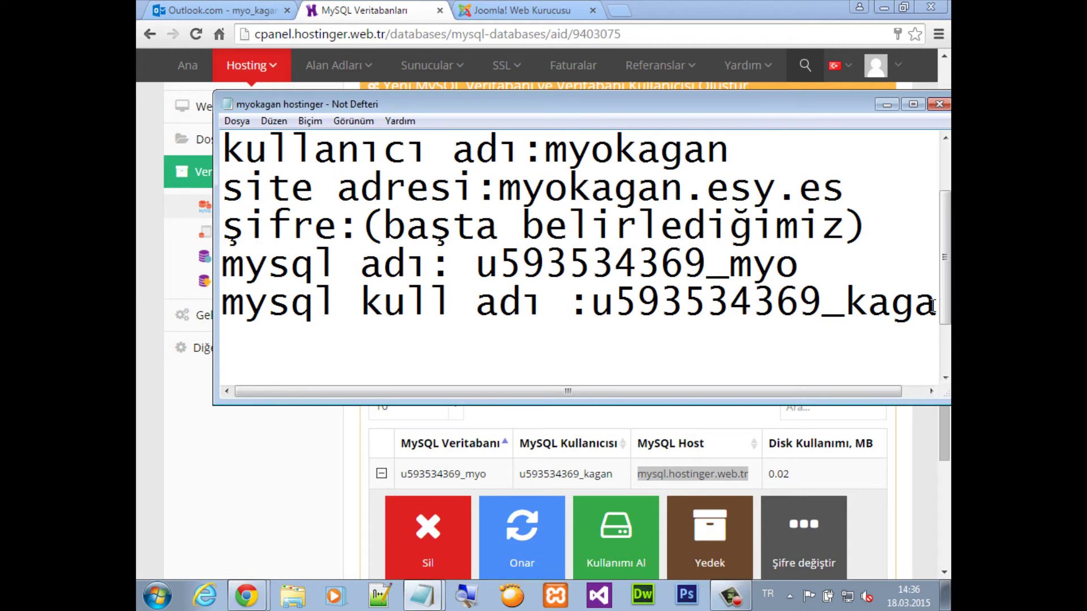
type("mysql su")
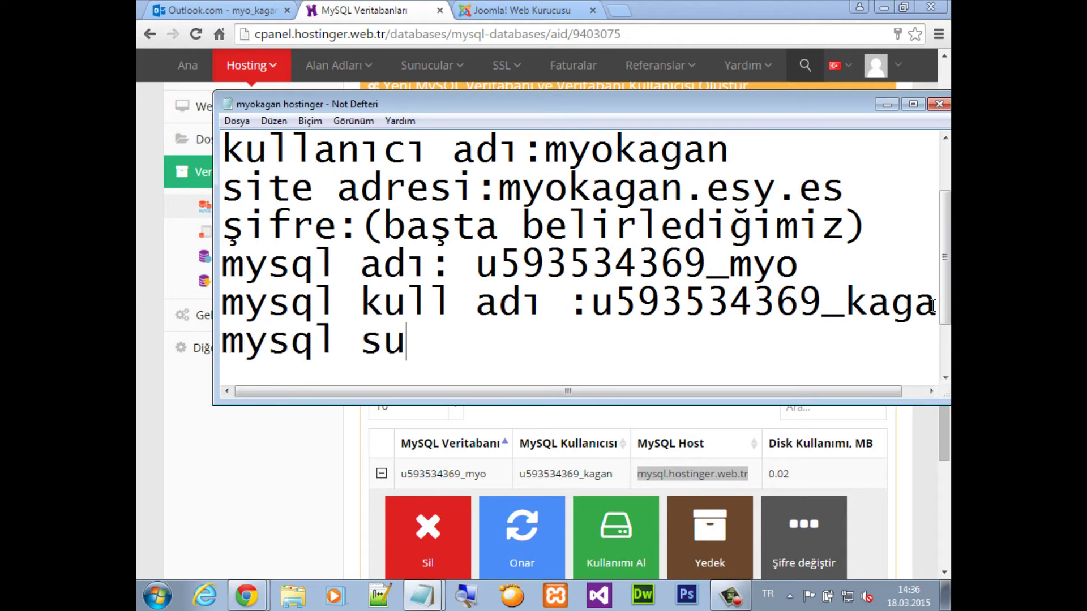
type("nucu adı:")
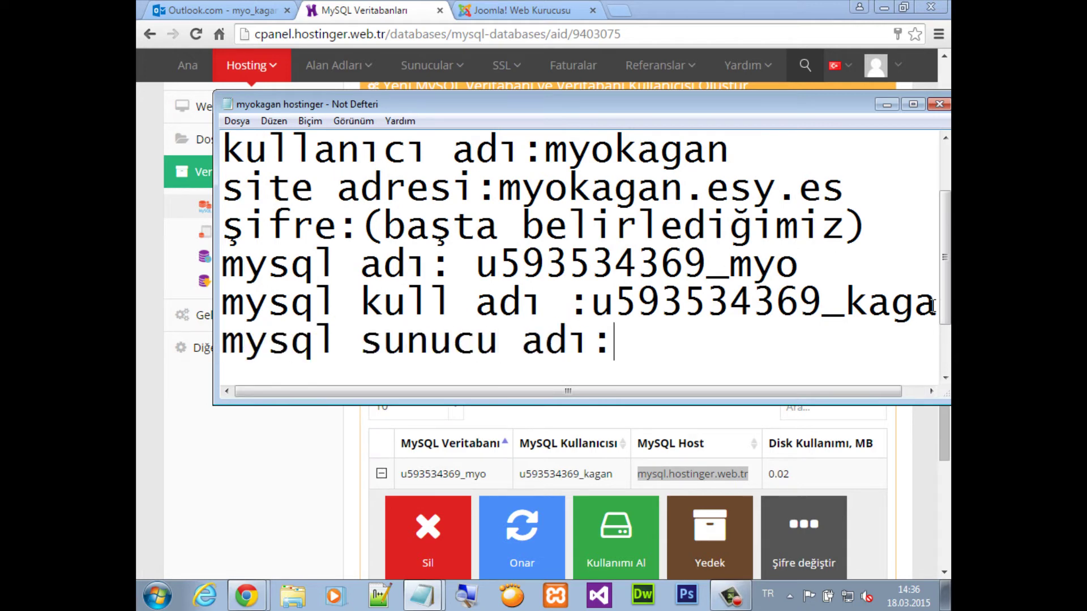
key("ctrl+v")
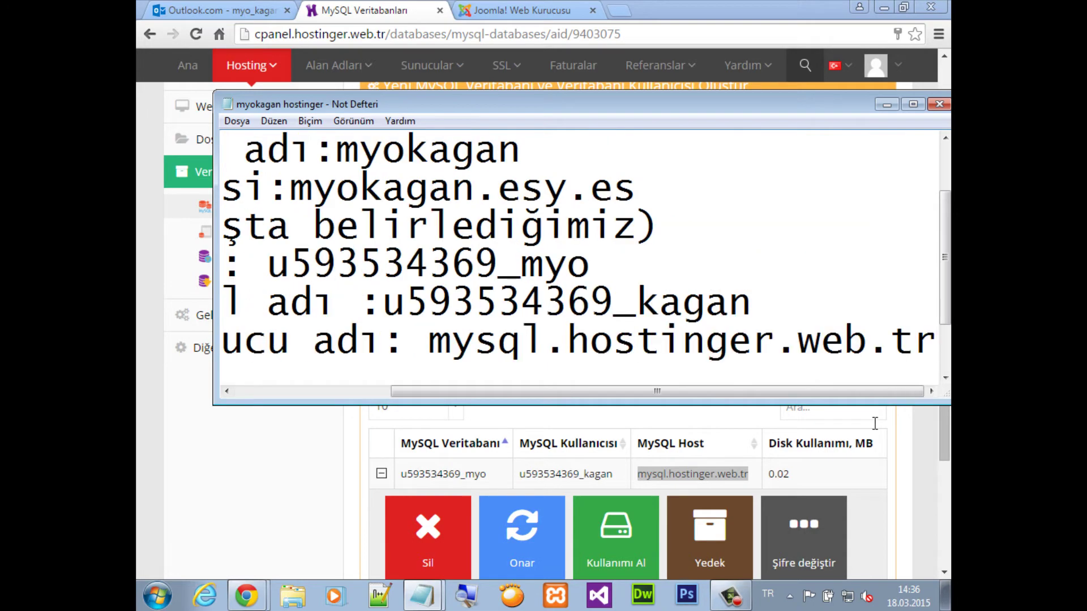
left_click_drag(629, 405, 644, 519)
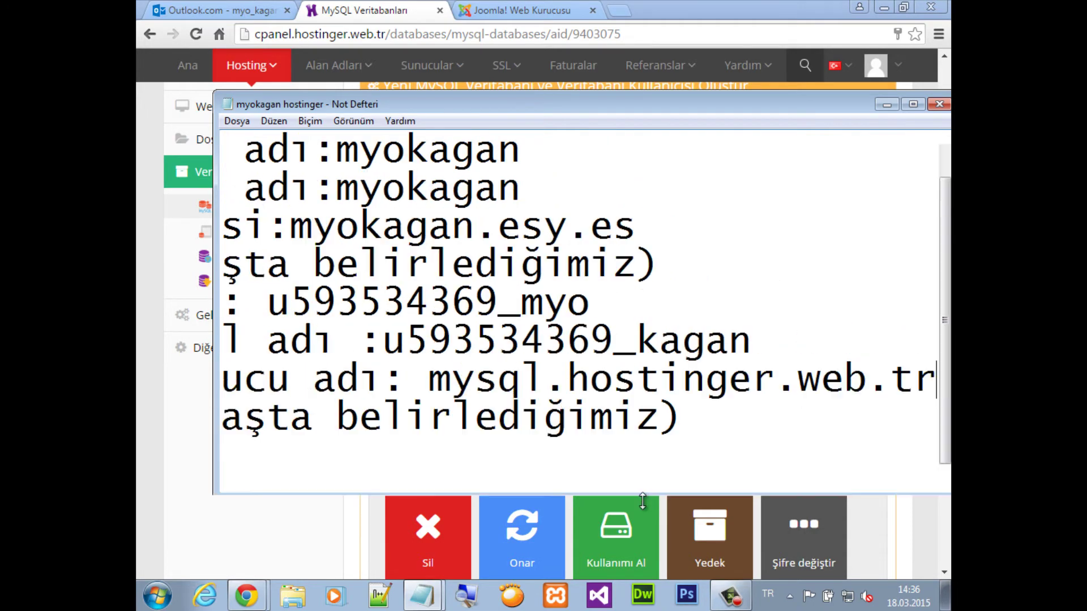
left_click(387, 9)
left_click(544, 10)
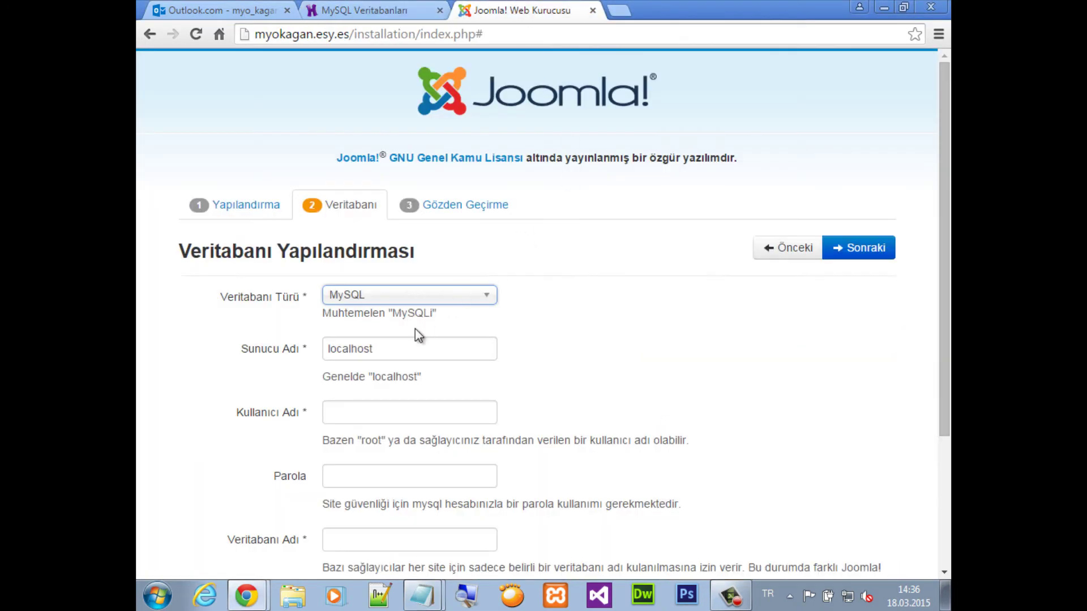
Set Sunucu Adı to mysql.hostinger.web.tr and paste the Hostinger MySQL username into Kullanıcı Adı
double_click(347, 348)
key("ctrl+v")
left_click(393, 9)
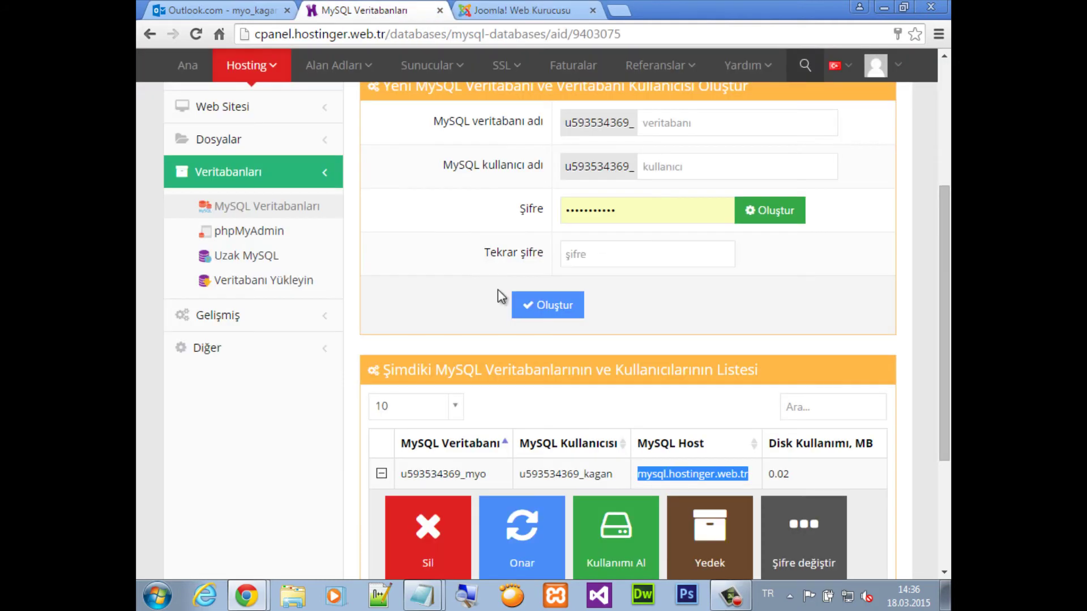
left_click_drag(613, 474, 519, 474)
key("ctrl+c")
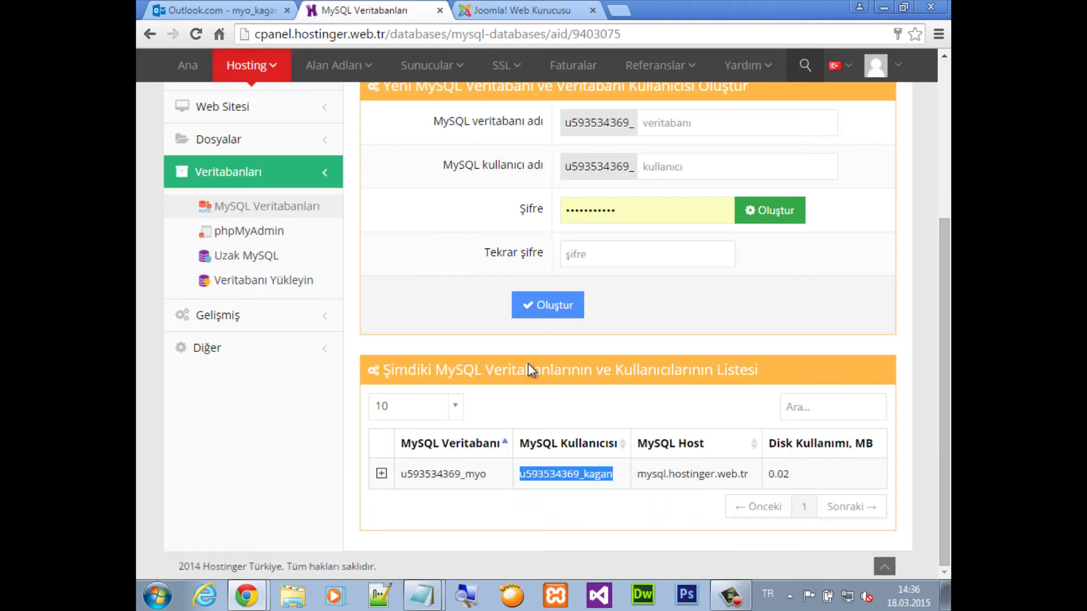
left_click(495, 7)
left_click(339, 415)
key("ctrl+v")
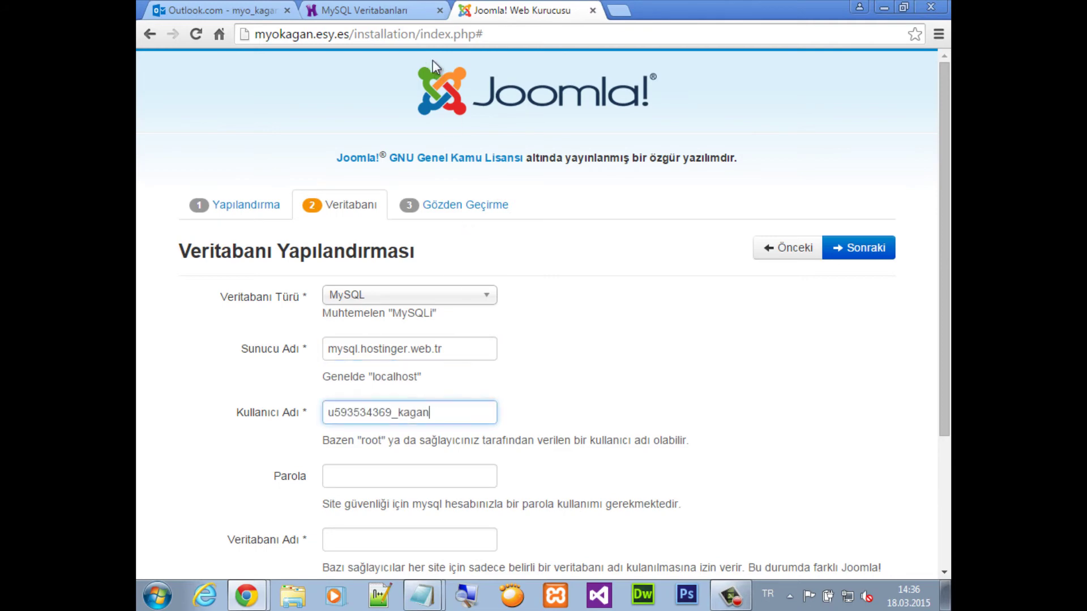
Paste the Hostinger MySQL database name into Veritabanı Adı and move to the password field
left_click(385, 10)
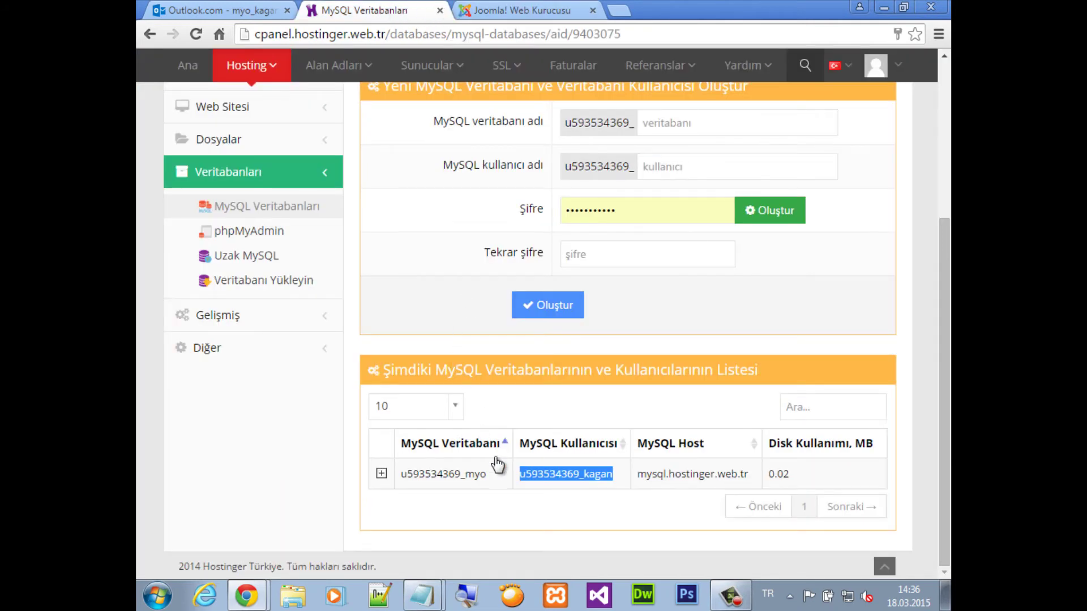
left_click_drag(497, 477, 402, 485)
key("ctrl+c")
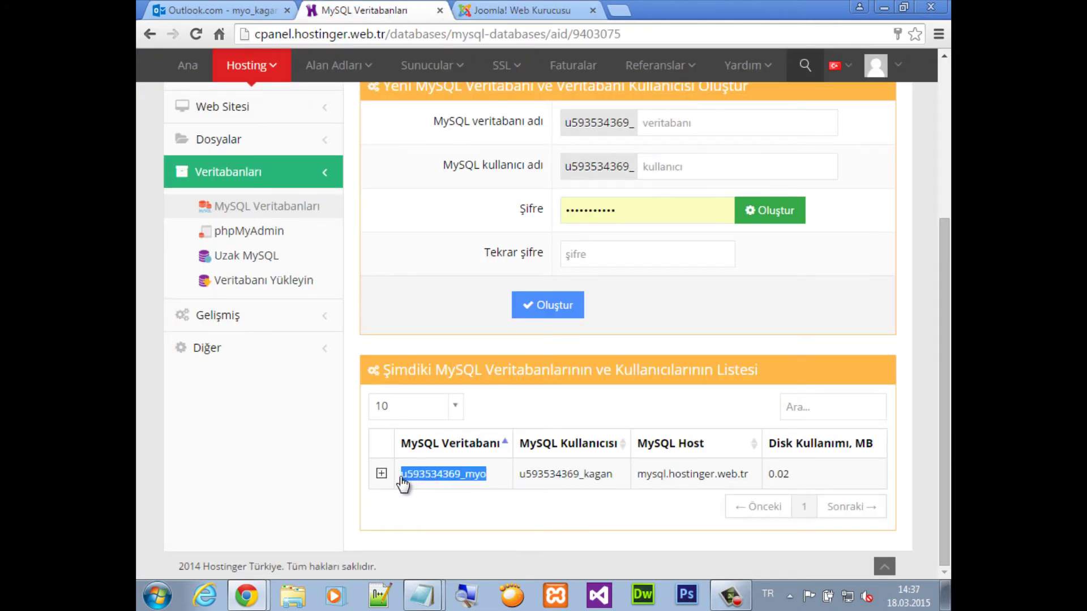
left_click(491, 10)
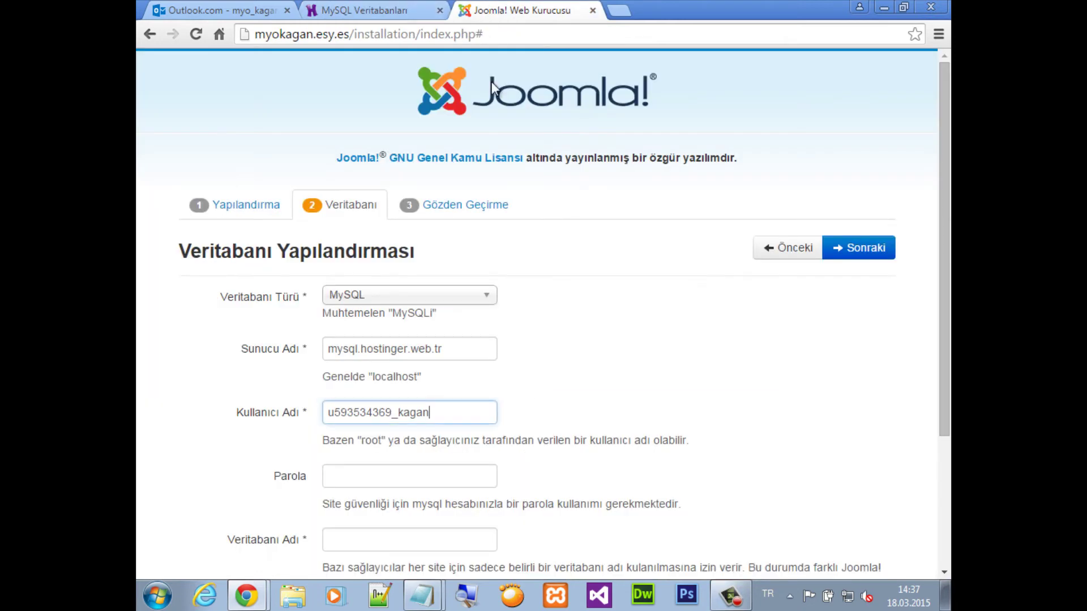
scroll(398, 454, "down", 2)
left_click(357, 460)
key("ctrl+v")
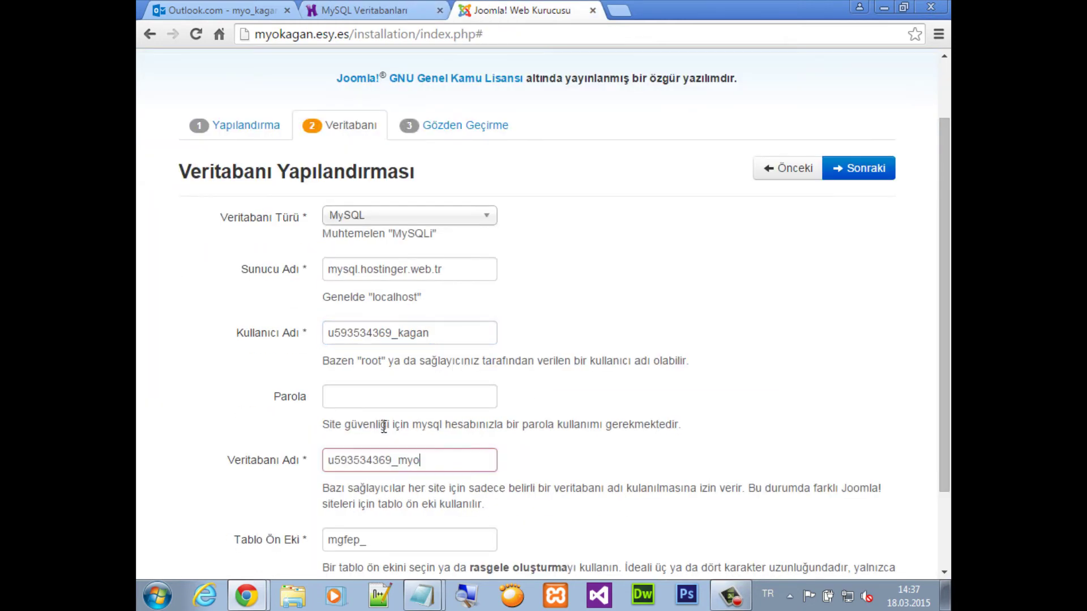
left_click(388, 387)
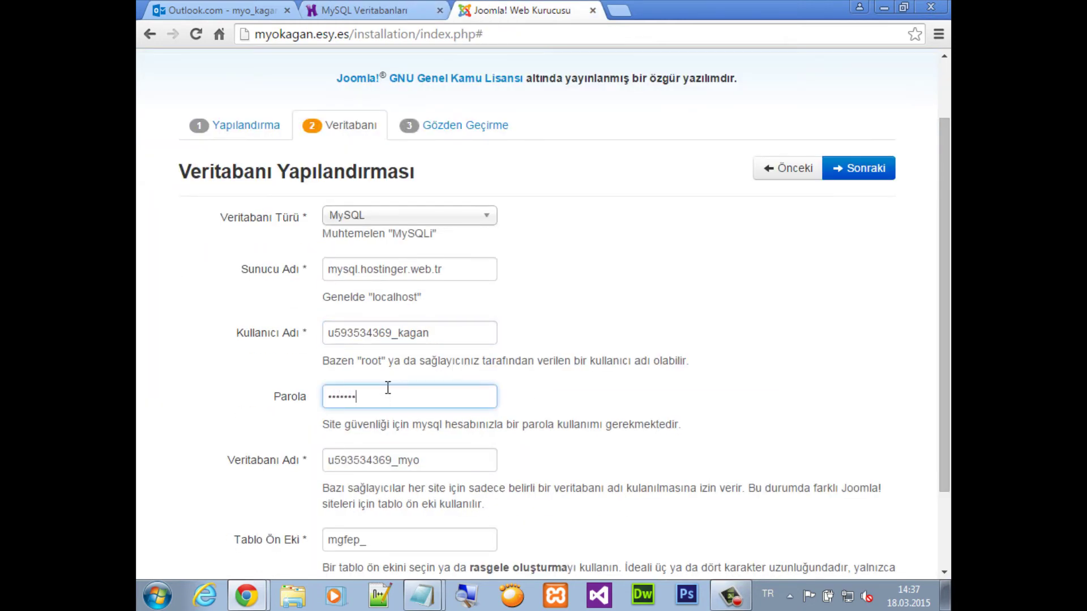
scroll(377, 425, "down", 2)
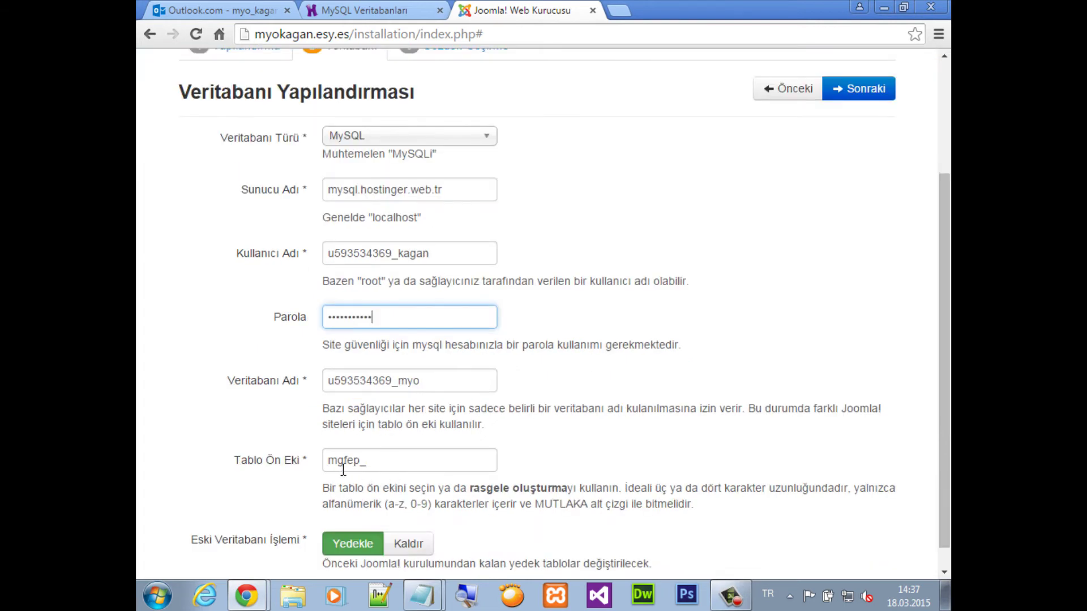
scroll(805, 298, "up", 4)
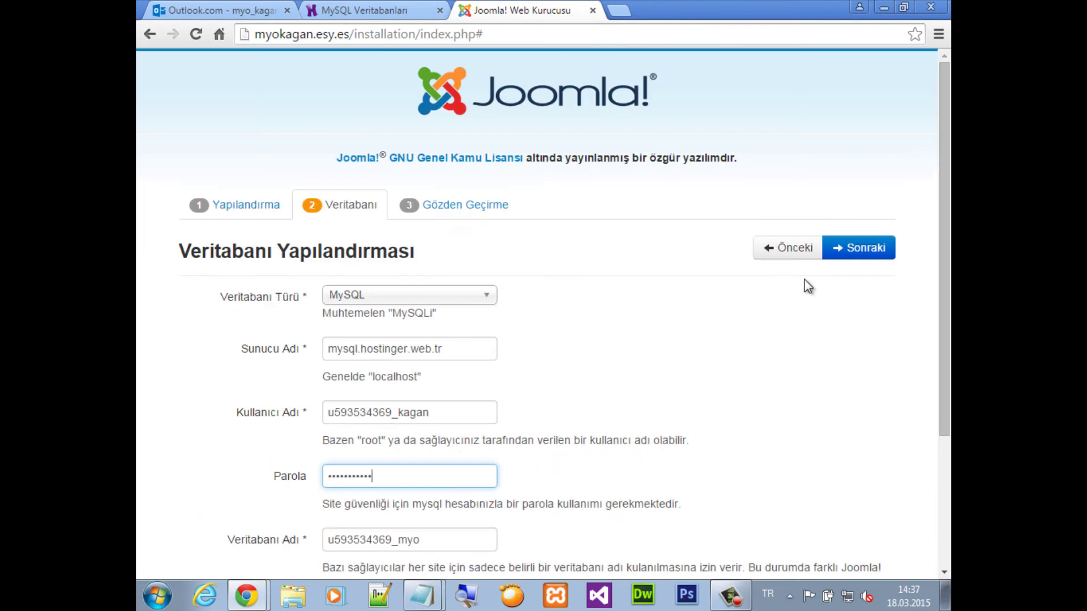
Go to the review step and choose the Joomla Öğrenme İngilizce (GB) sample data
left_click(867, 248)
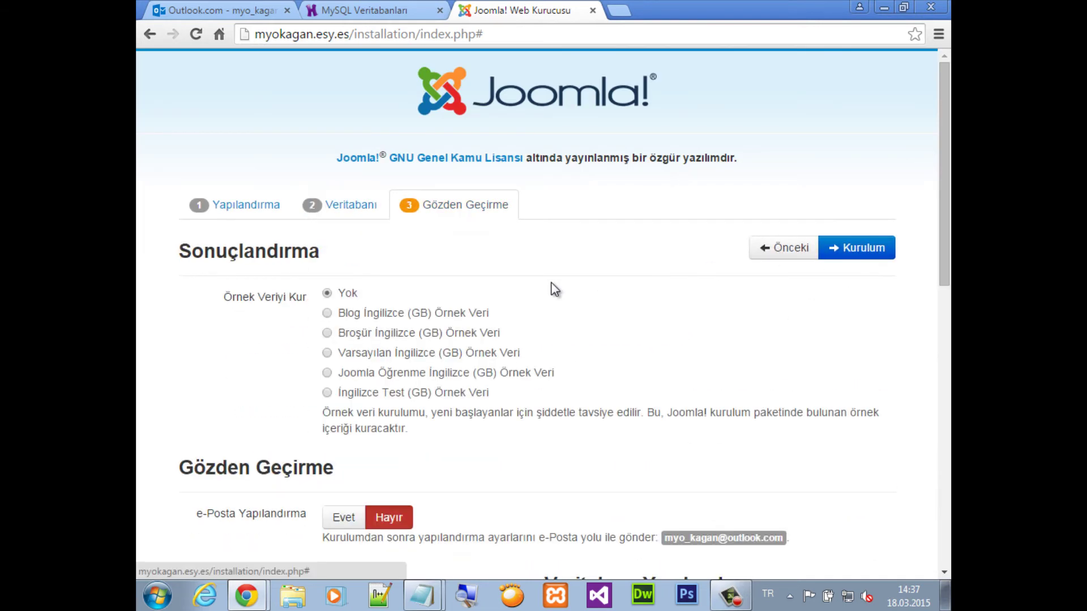
left_click(327, 373)
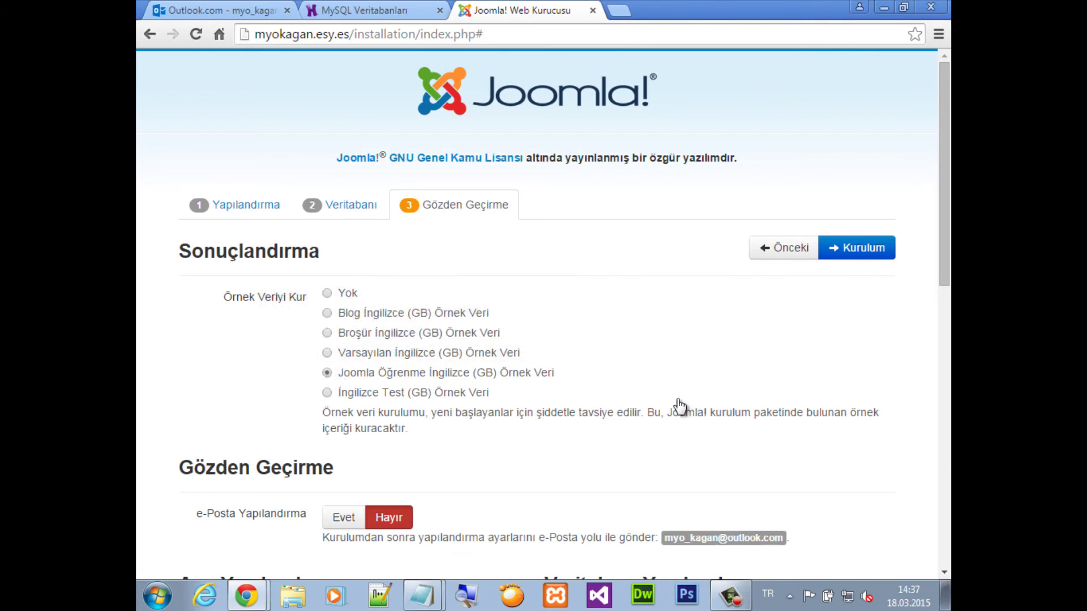
scroll(680, 406, "down", 3)
scroll(678, 406, "down", 3)
scroll(678, 406, "up", 6)
Run the Kurulum installation until the 'Tebrikler! Joomla! şimdi kuruldu.' page appears
left_click(859, 249)
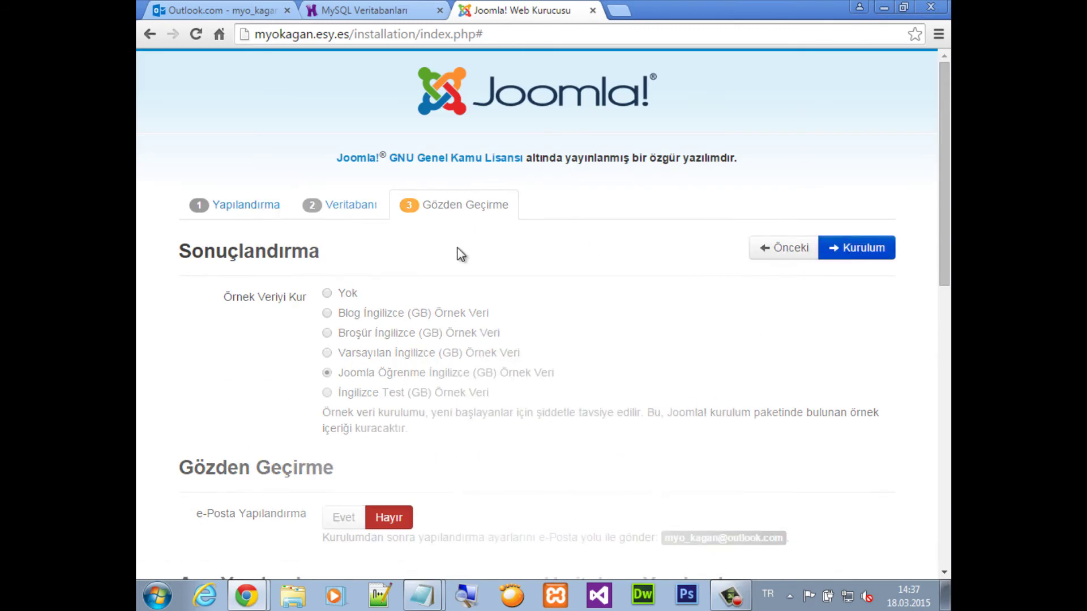
scroll(461, 255, "down", 4)
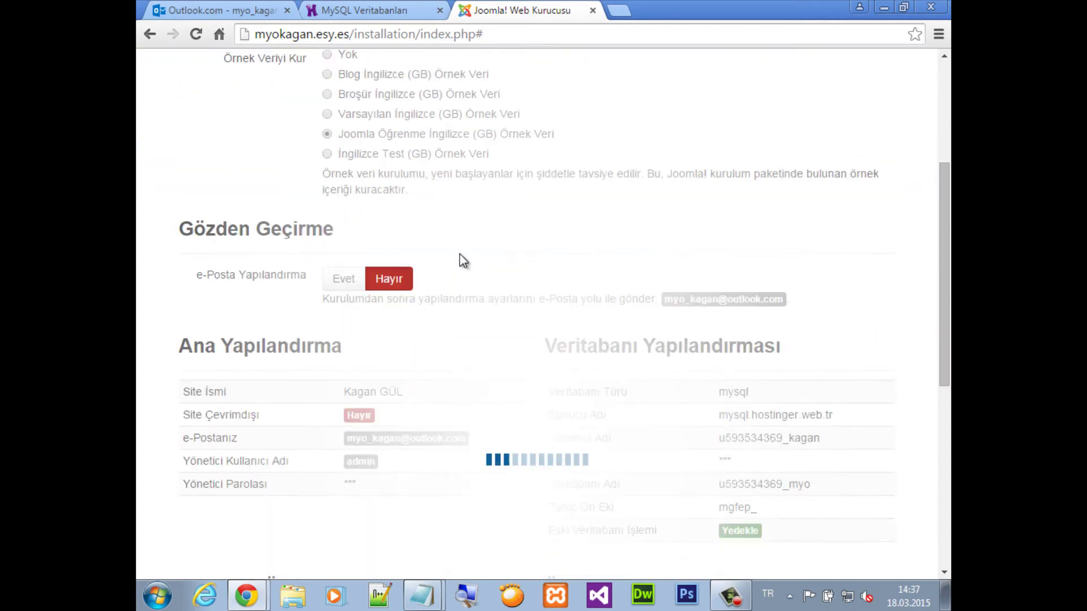
scroll(464, 260, "down", 3)
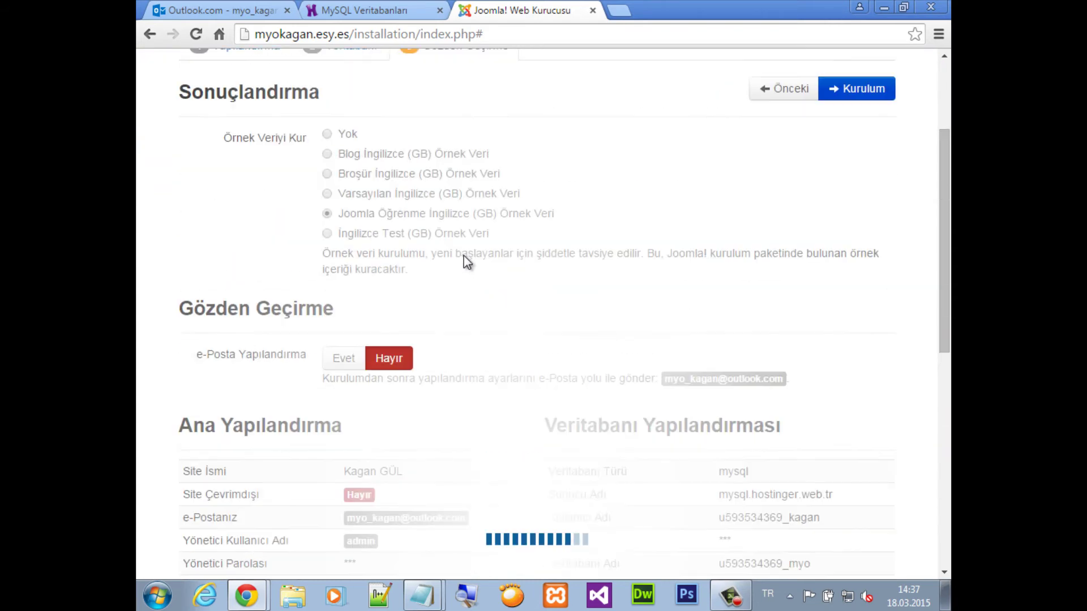
scroll(465, 260, "up", 4)
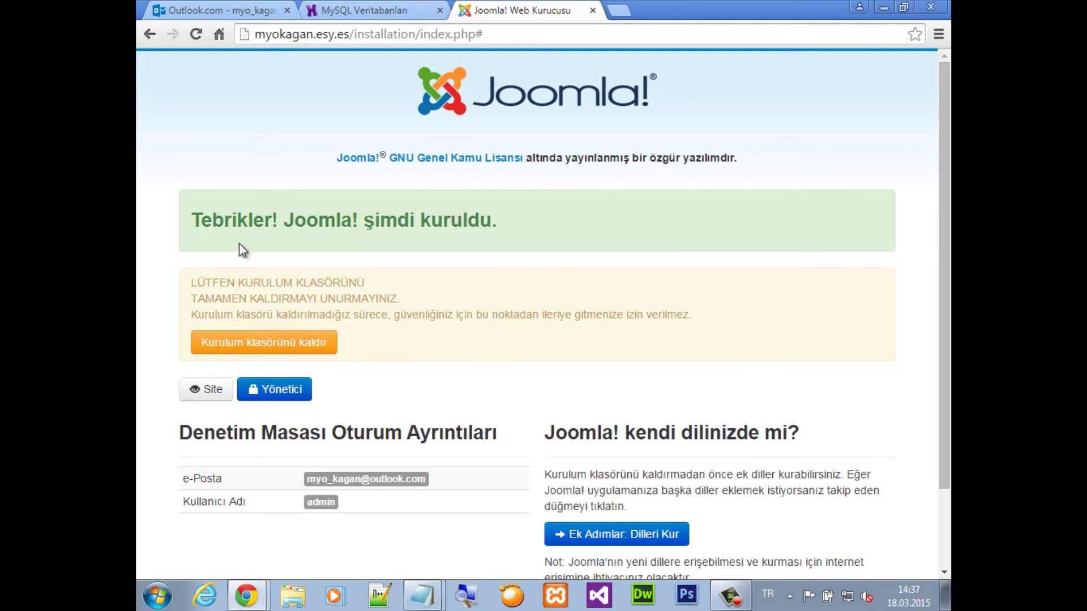
In 'hostinger için', note that installation is done, setup follows the local lessons, and 'web sitemizi oluşturma'
left_click_drag(193, 222, 529, 233)
left_click(421, 595)
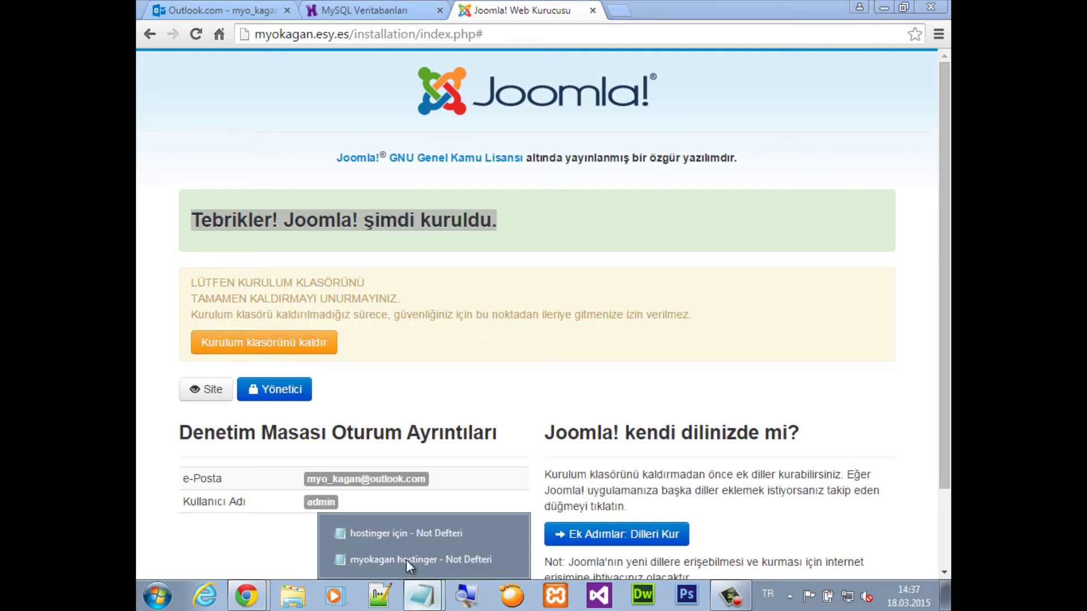
left_click(403, 531)
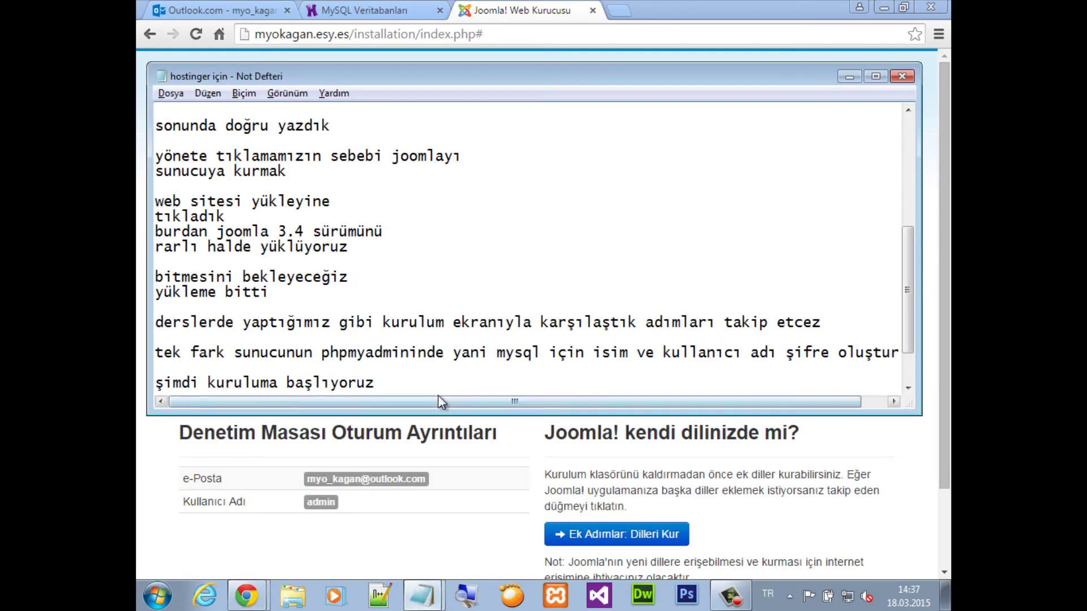
key("Return")
key("Return")
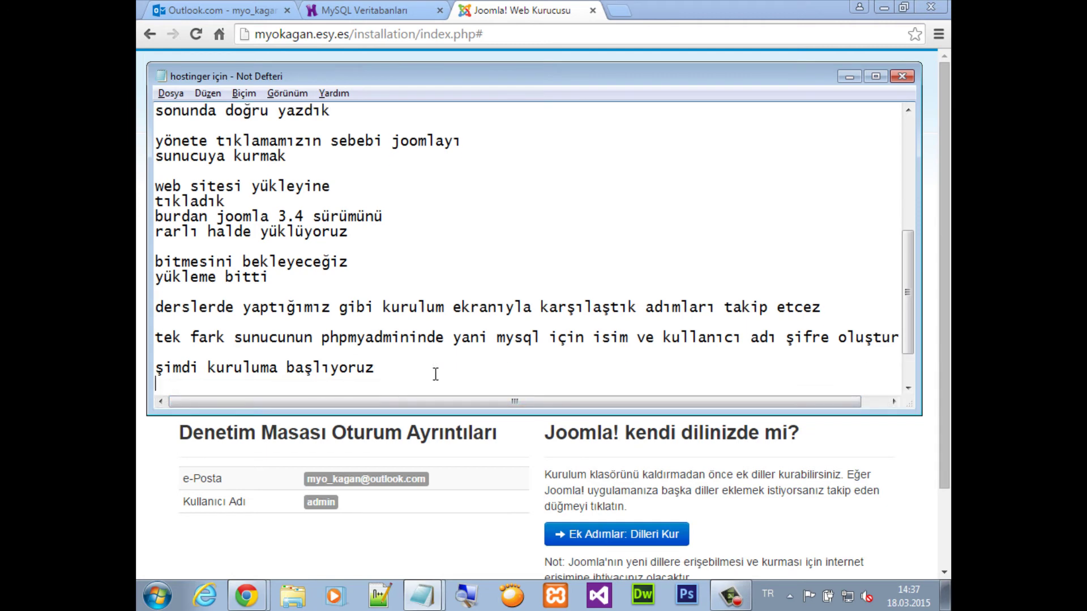
type("kurulum bi")
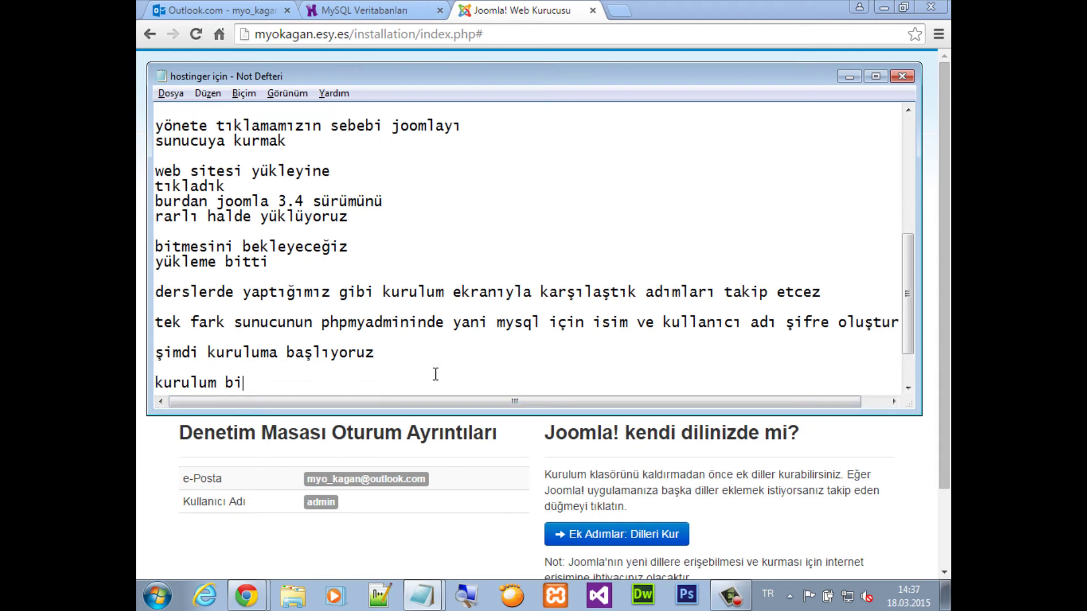
type("tti bundan sonrası aynı bilgisayarımız")
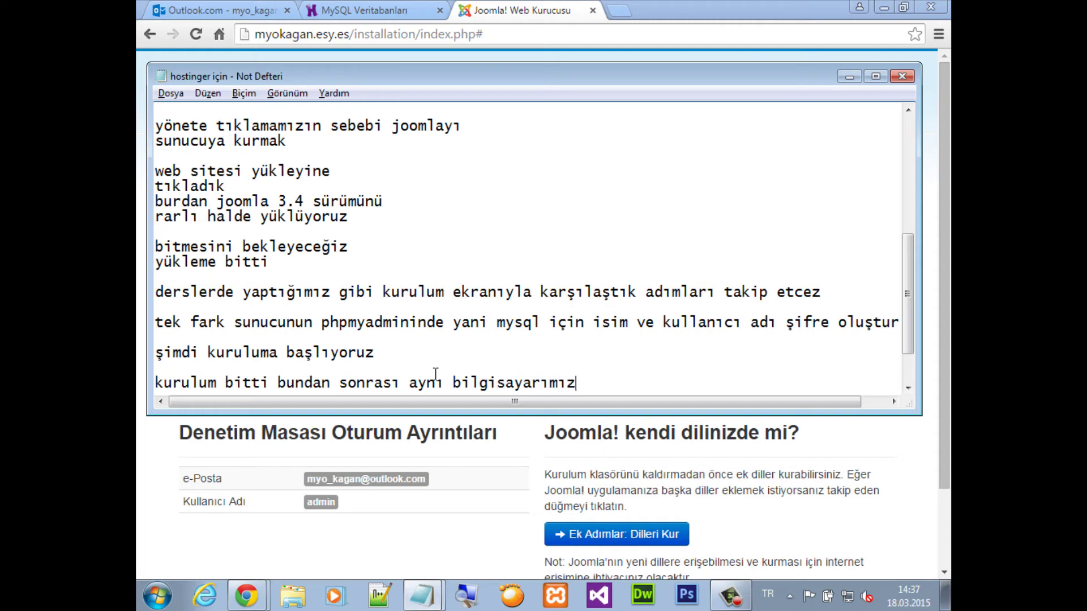
type("daki k")
key("BackSpace")
type("gibi")
key("Return")
type("a")
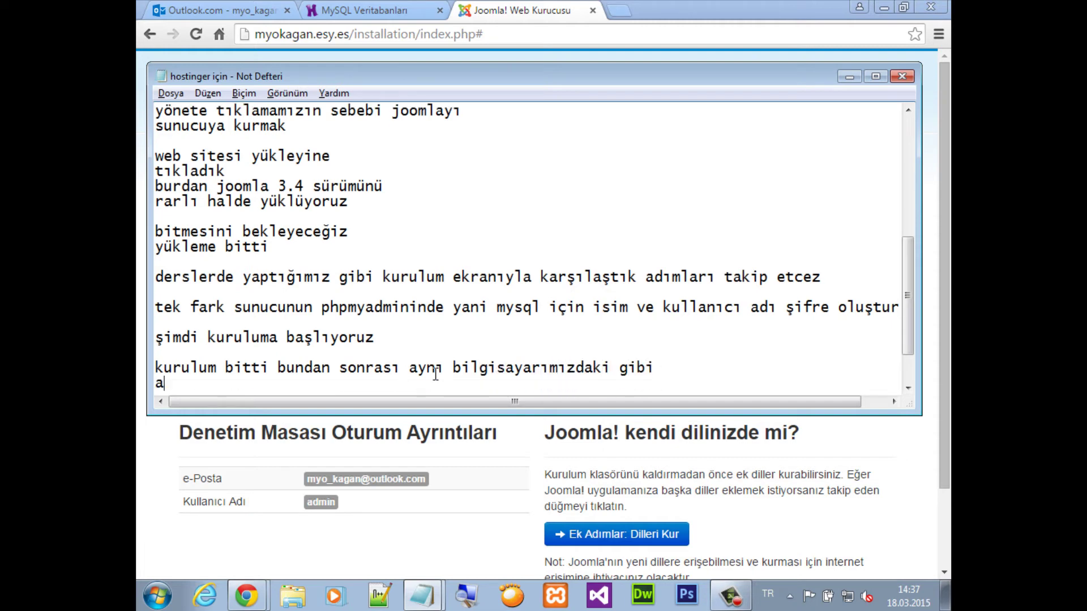
type("yarlartı yapmak")
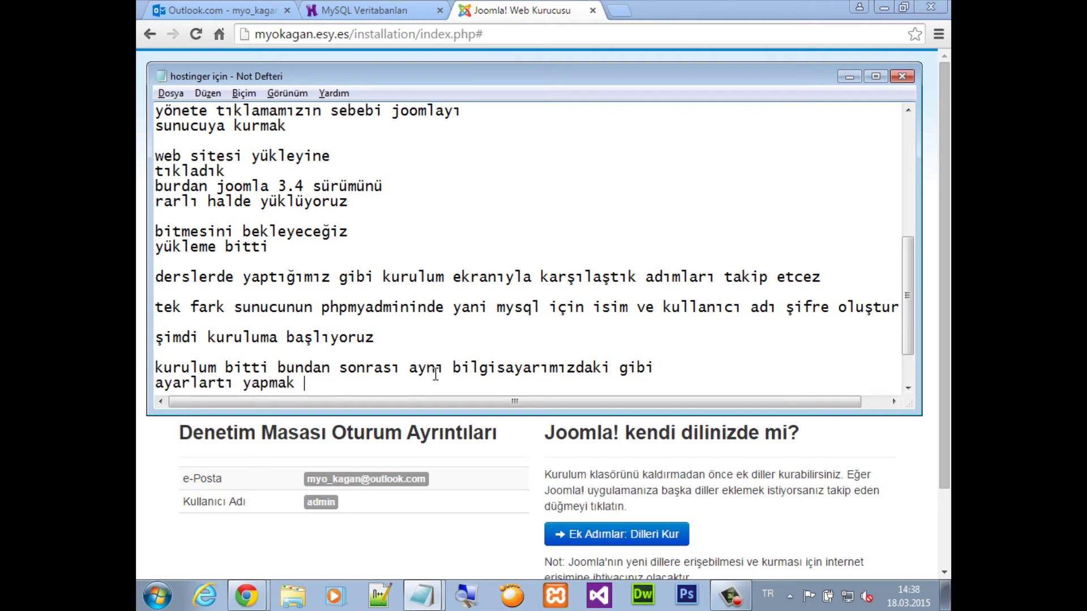
key("Return")
type("web site")
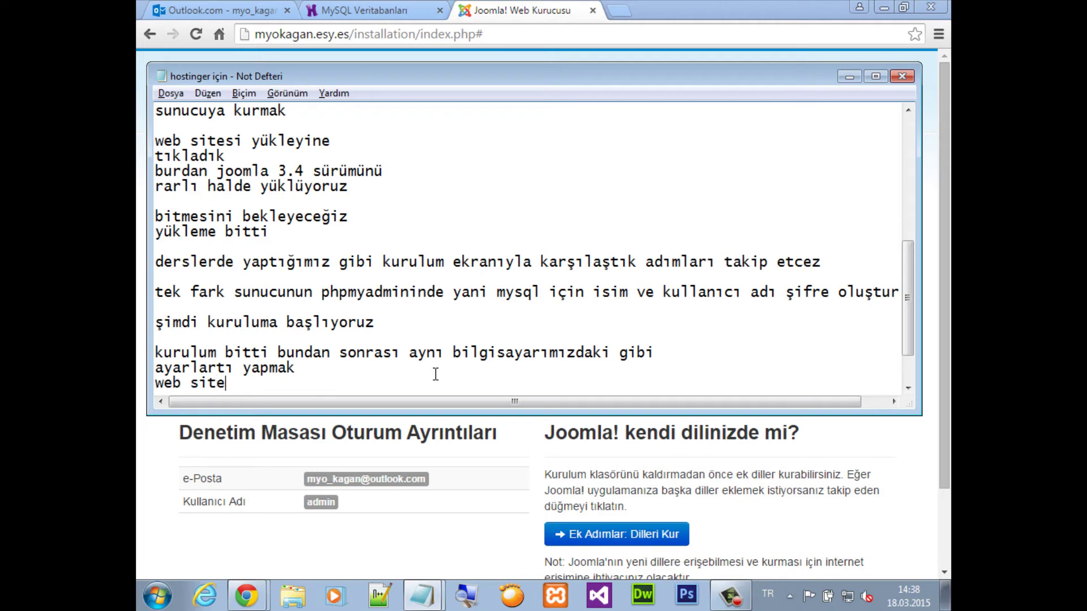
type("mizi oluştu")
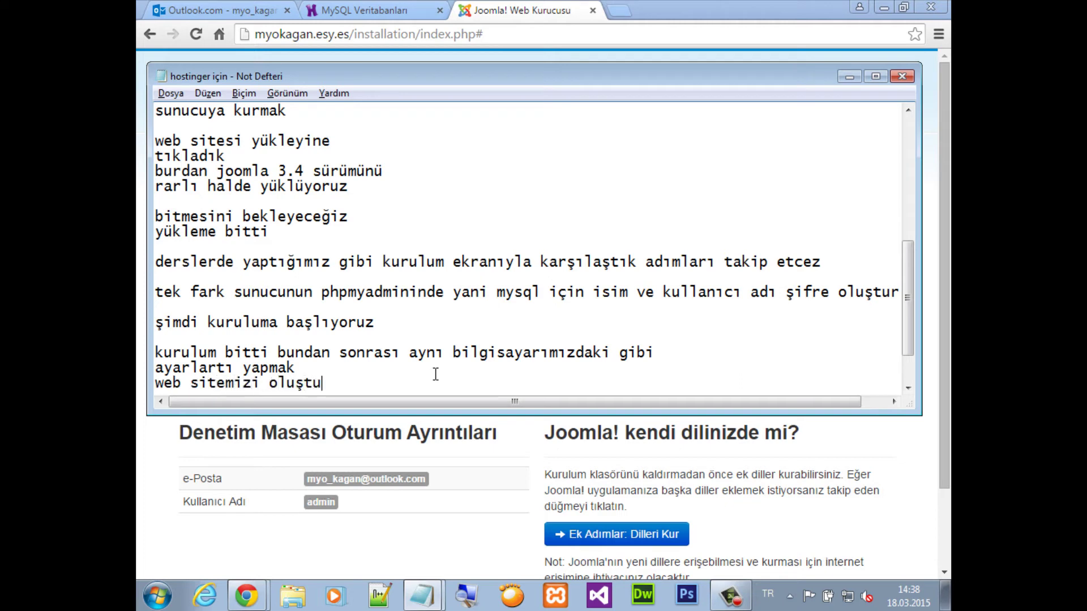
type("rmak")
Remove the installation folder and open the Site and Yönetici pages in new tabs
left_click(494, 7)
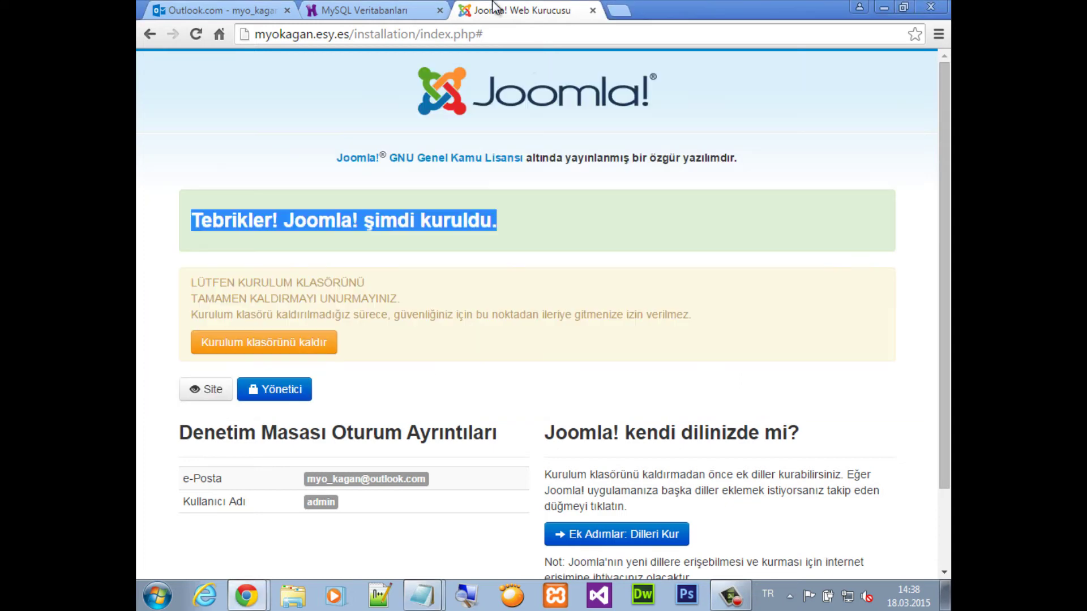
left_click(271, 350)
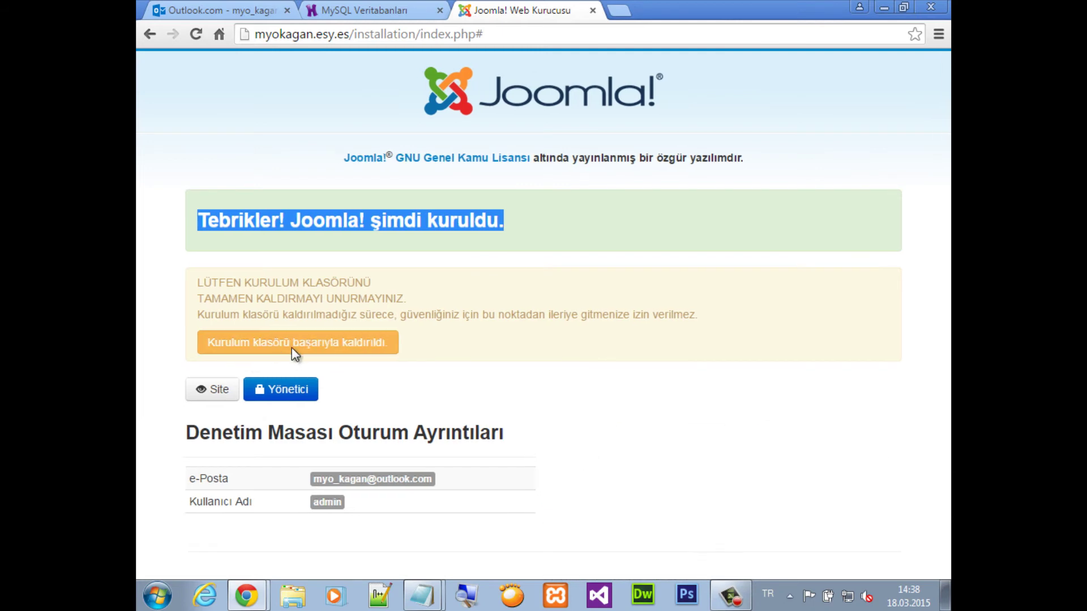
right_click(210, 391)
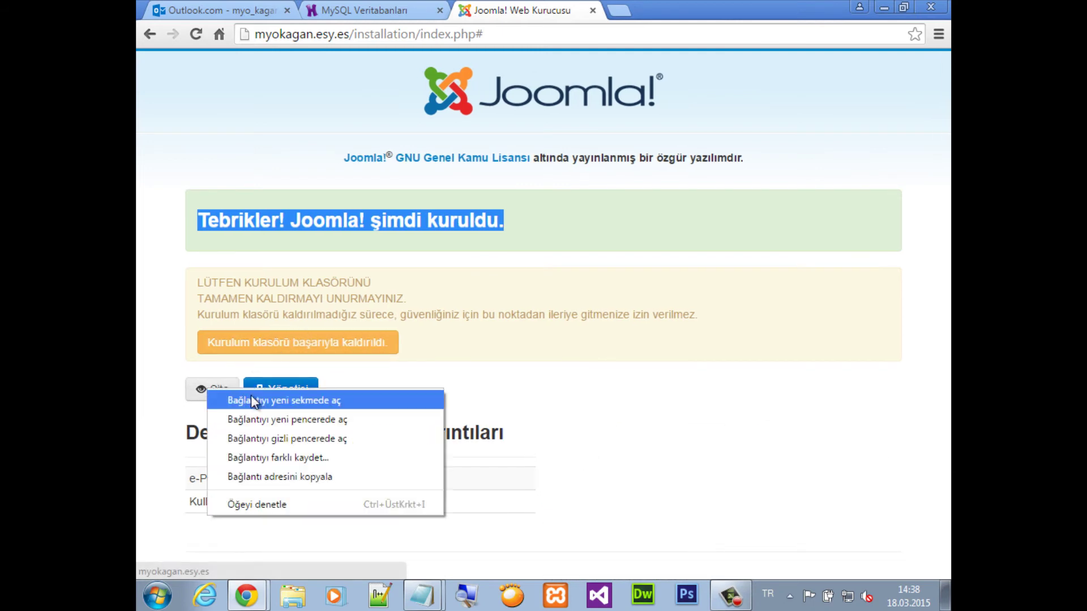
left_click(268, 400)
right_click(268, 401)
left_click(311, 402)
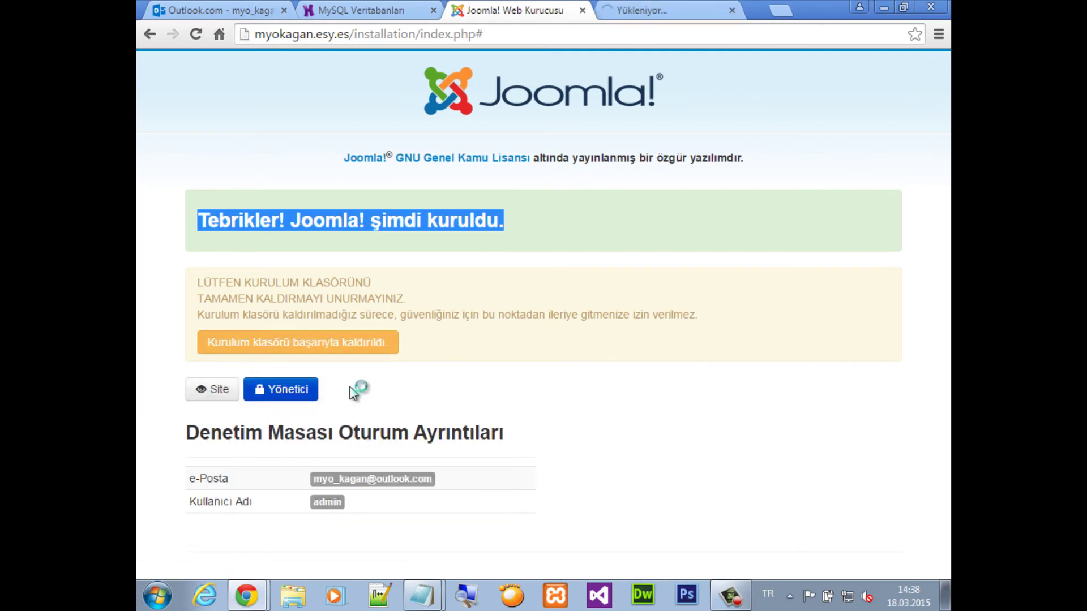
middle_click(467, 9)
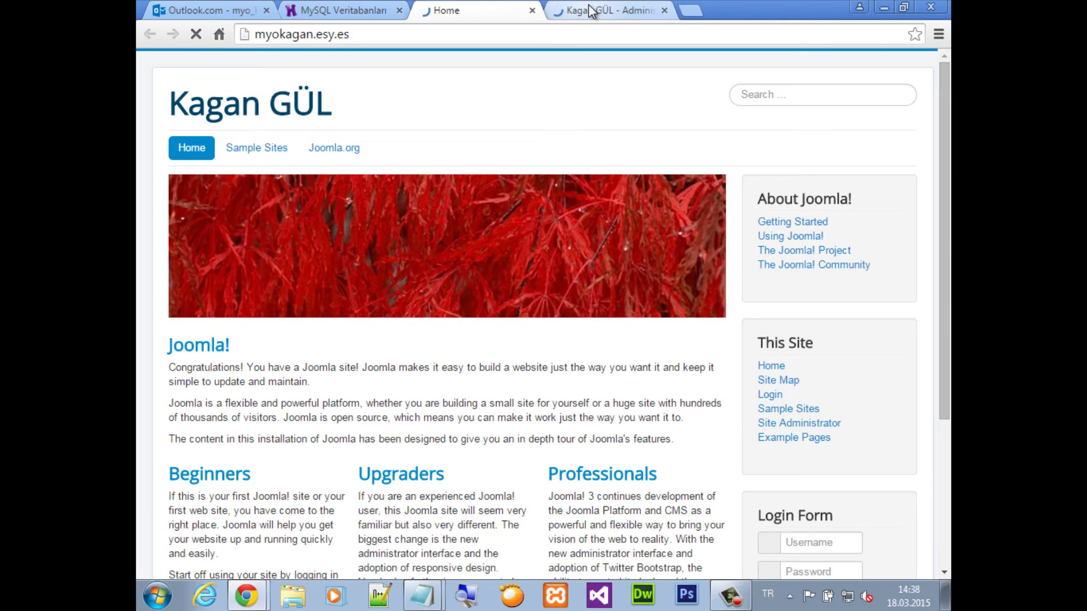
Check the new site's homepage, then log in to the administrator as admin with the account password
left_click(590, 10)
left_click(504, 10)
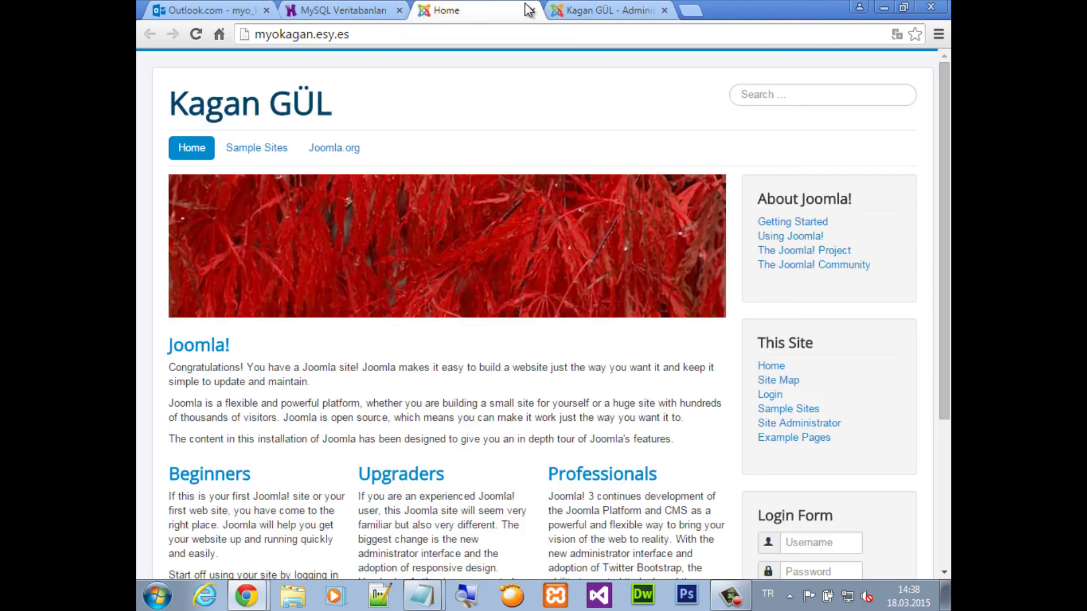
left_click(572, 10)
type("admin")
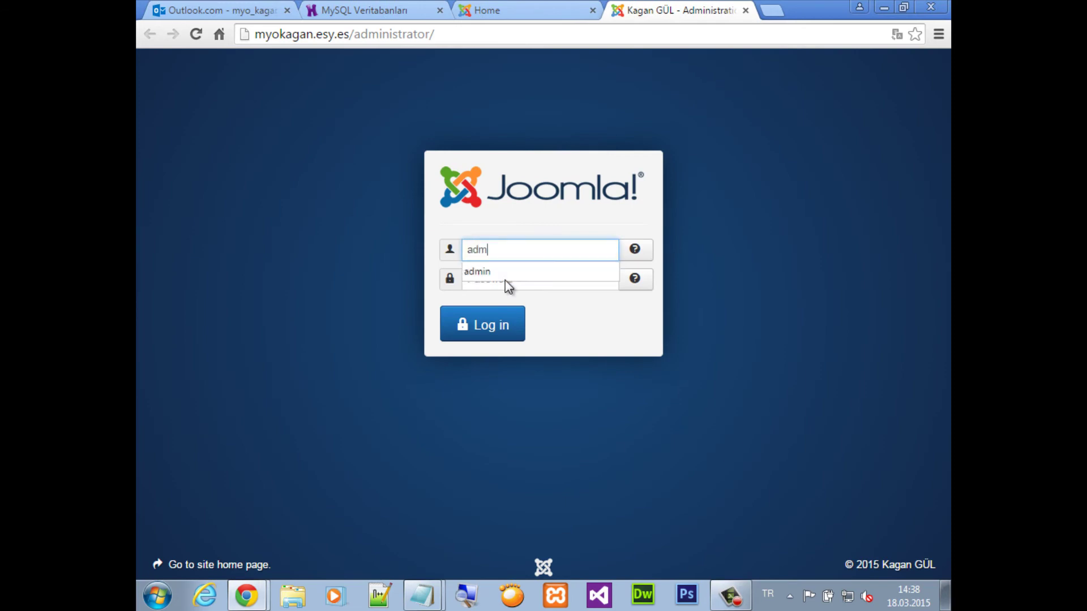
left_click(505, 280)
type("12")
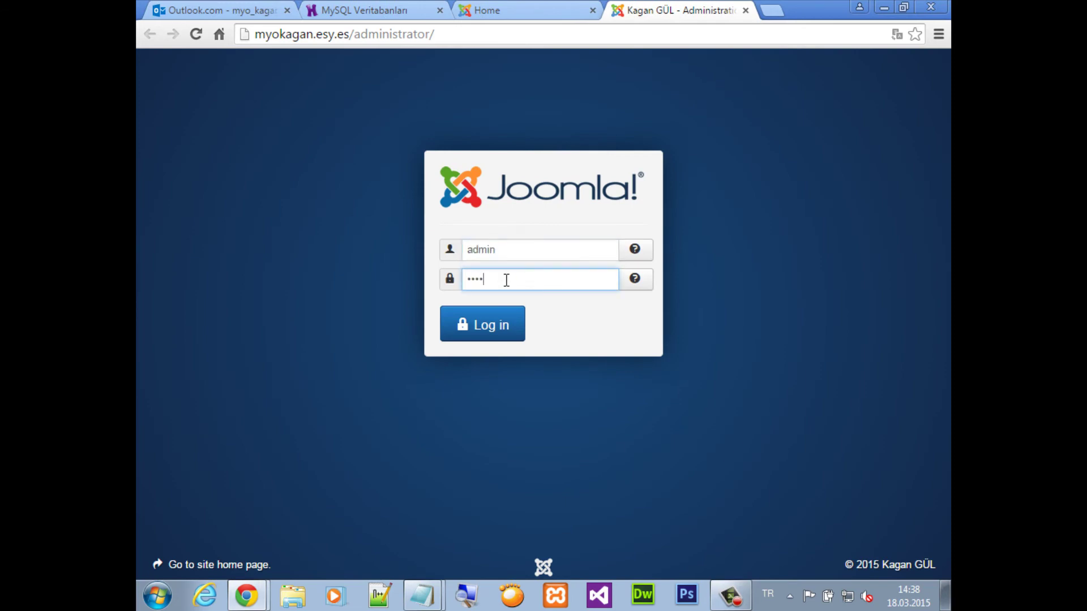
type("34")
left_click(508, 332)
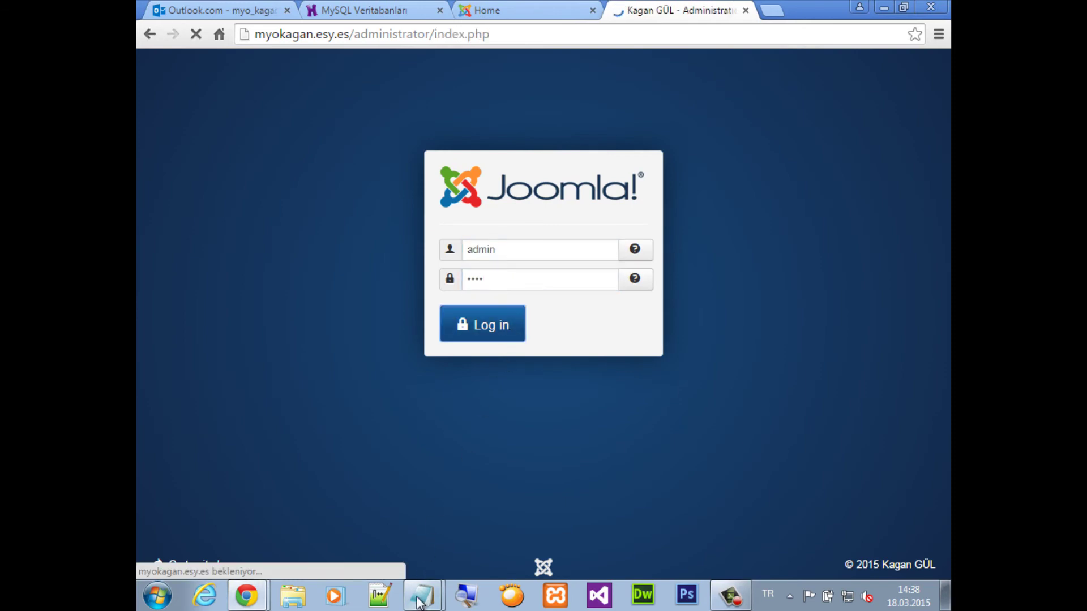
Bring up the 'hostinger için' and 'myokagan hostinger' notes and arrange both windows
mouse_move(419, 601)
left_click(430, 535)
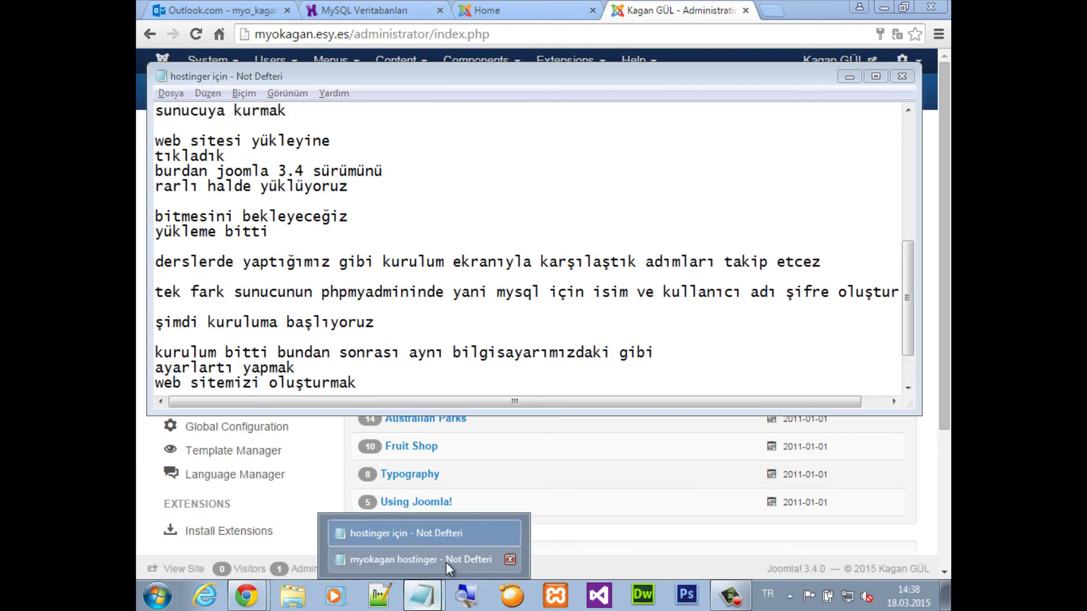
left_click(419, 559)
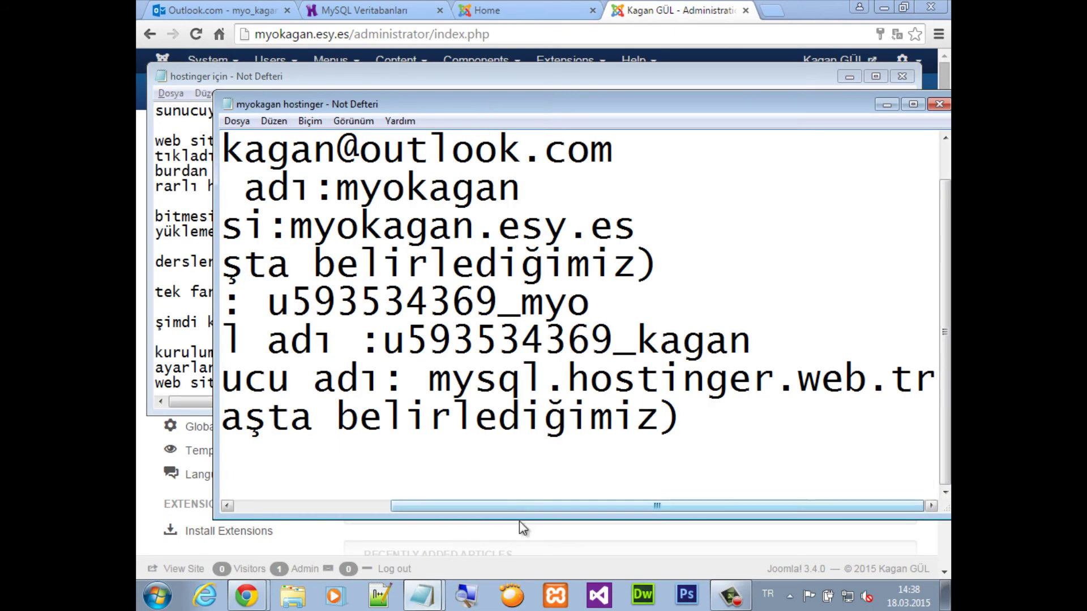
left_click_drag(518, 524, 341, 509)
left_click_drag(461, 105, 439, 237)
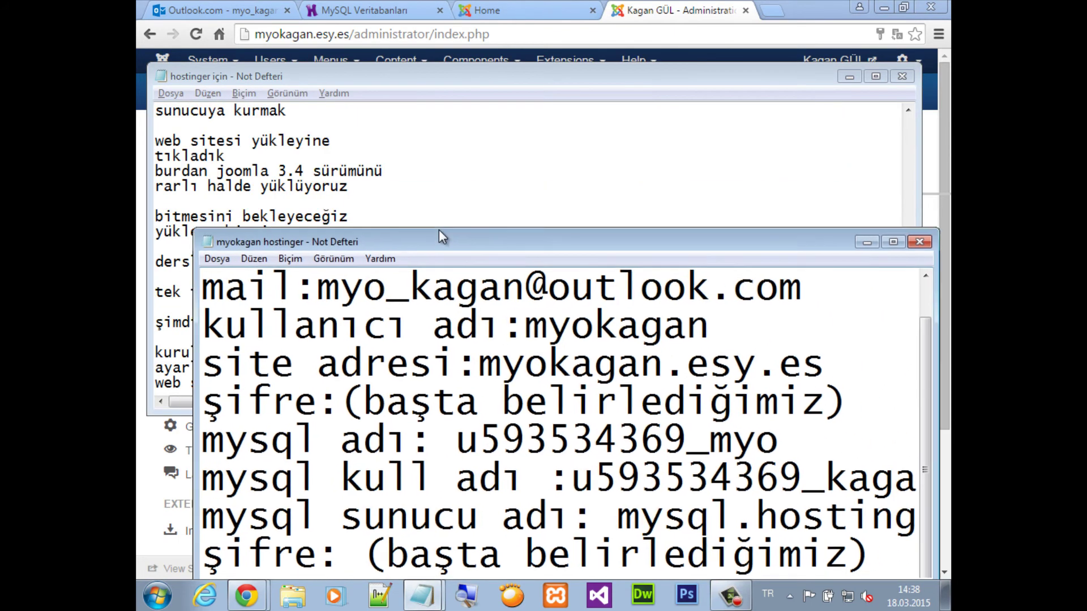
left_click_drag(494, 81, 505, 43)
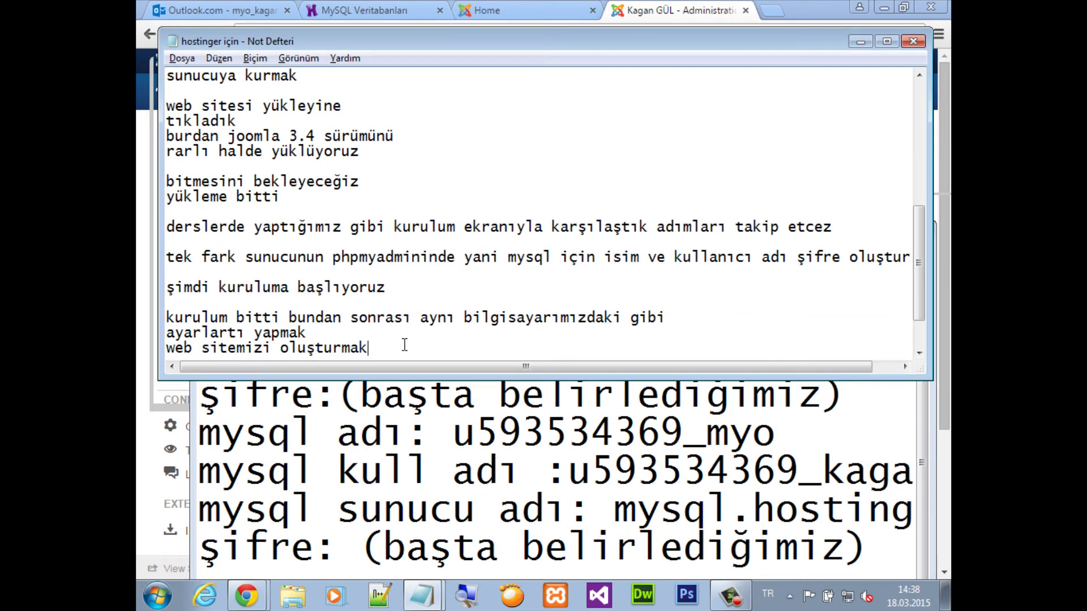
Add 'alttaki bilgileri kesinlikle kaybetmiyorsunuz' and 'biyere not alın', then close the hosting-details notes
key("Return")
key("Return")
type("altt")
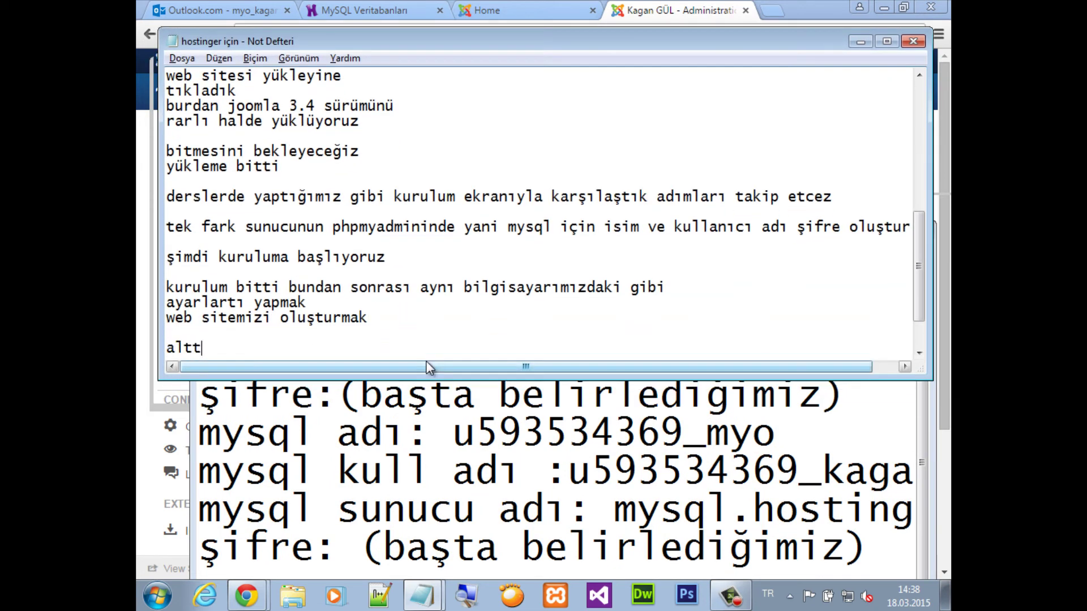
type("aki bilgileri kesinlikle")
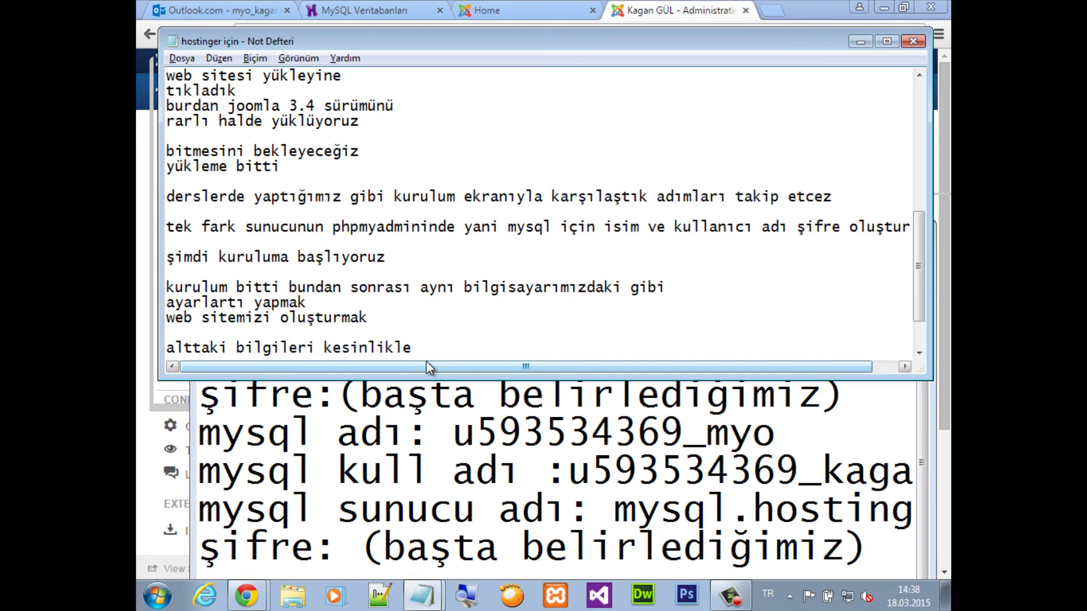
type(" kaybetmiyo")
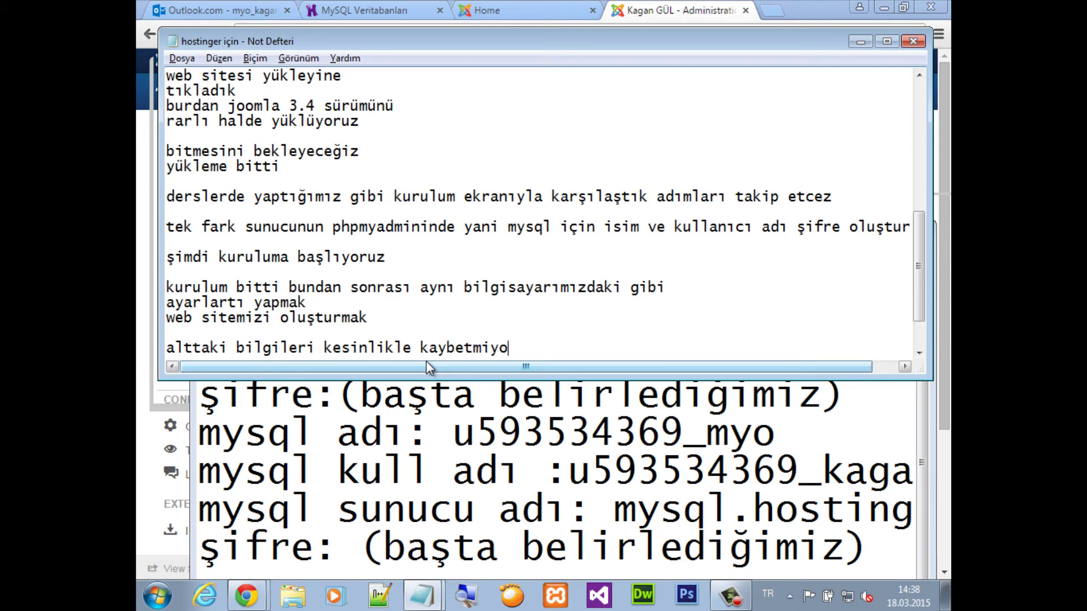
type("rsunuz")
key("Return")
type("biy")
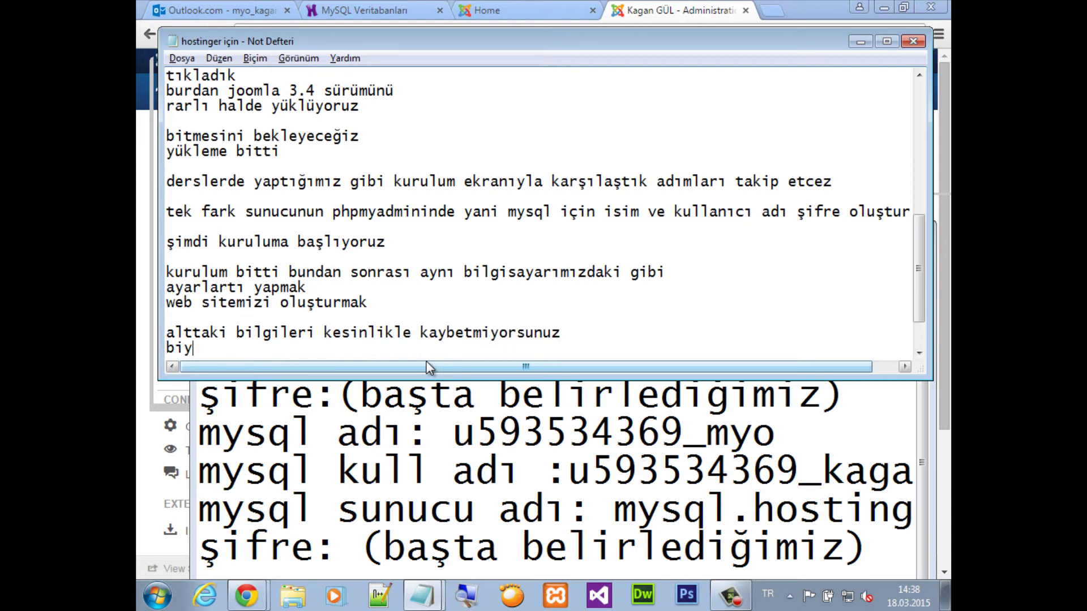
type("ere not alın")
key("Return")
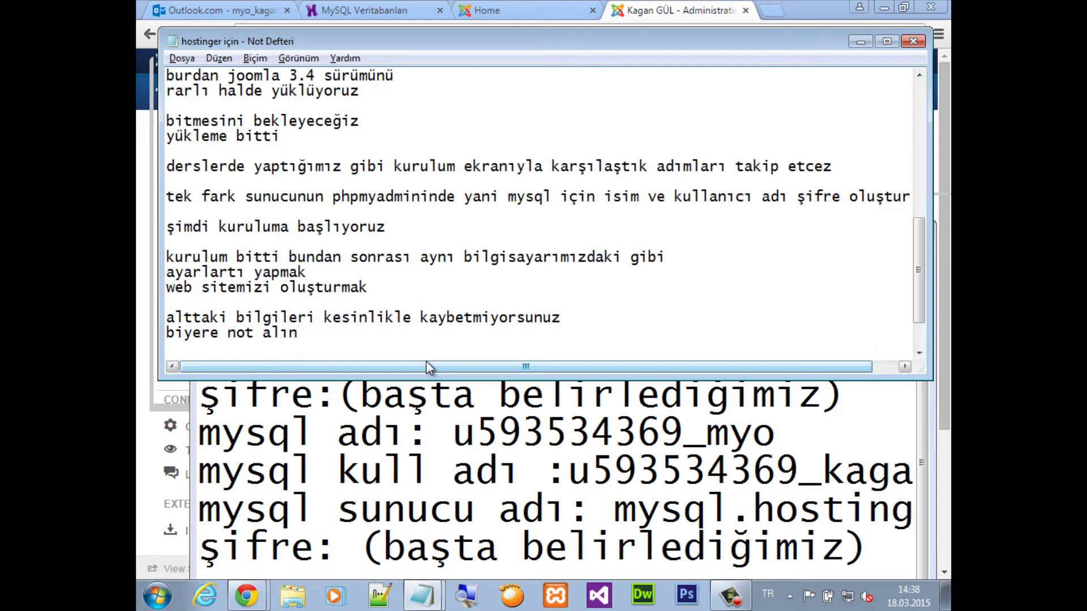
left_click(390, 449)
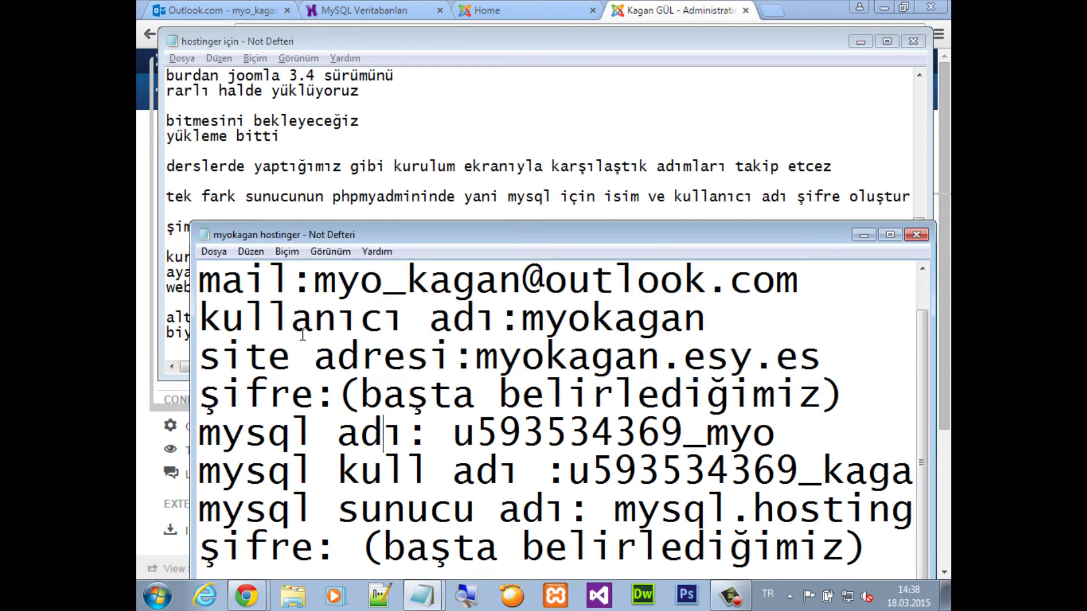
left_click(917, 234)
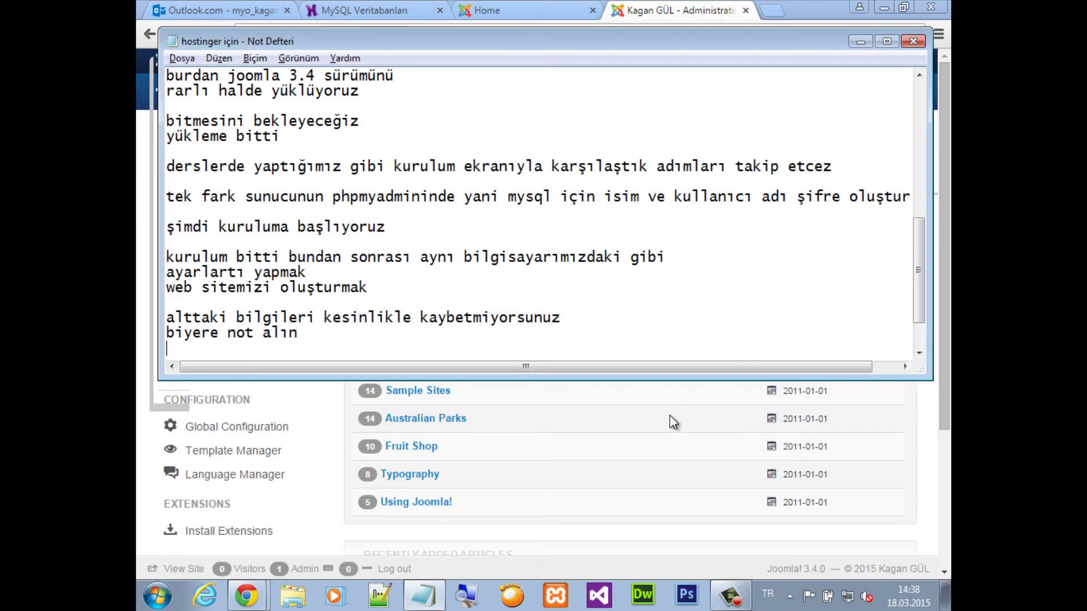
Open Extension Manager's Install Languages page and fetch the available language packs
left_click(641, 13)
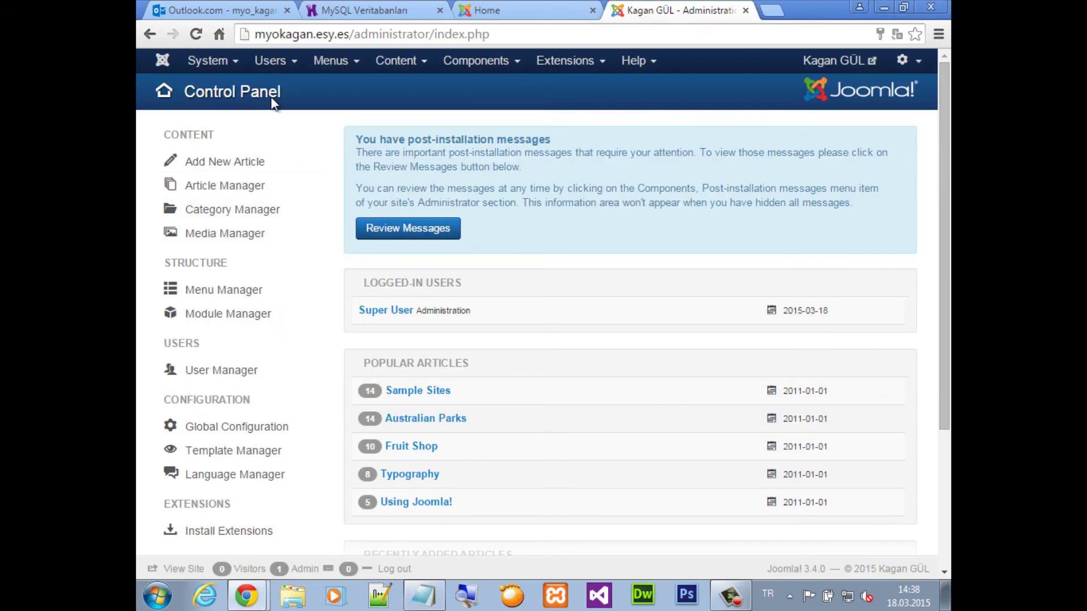
left_click(570, 66)
left_click(569, 91)
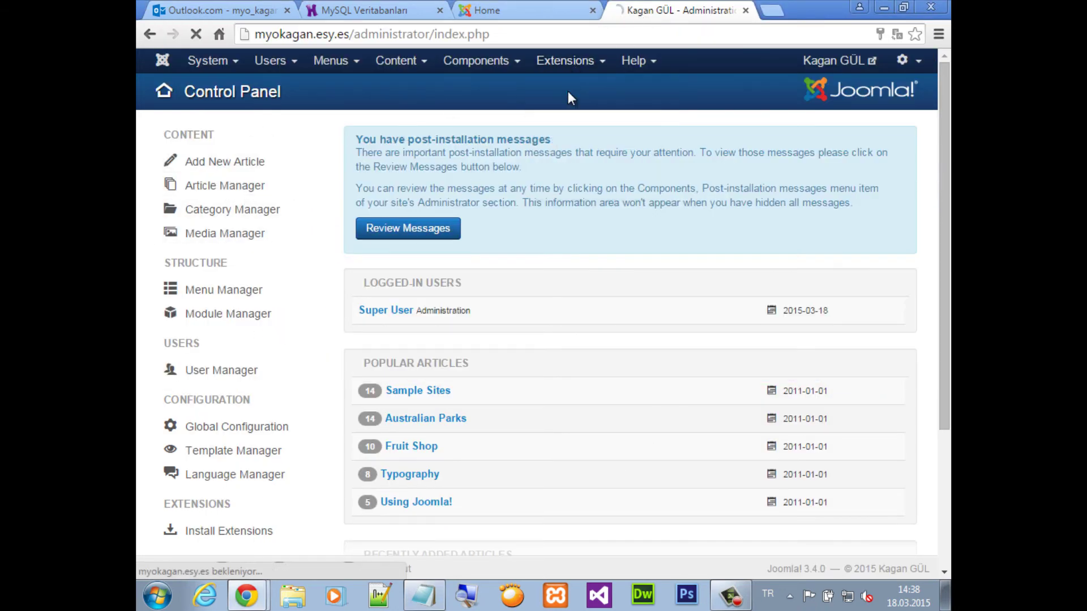
left_click(205, 308)
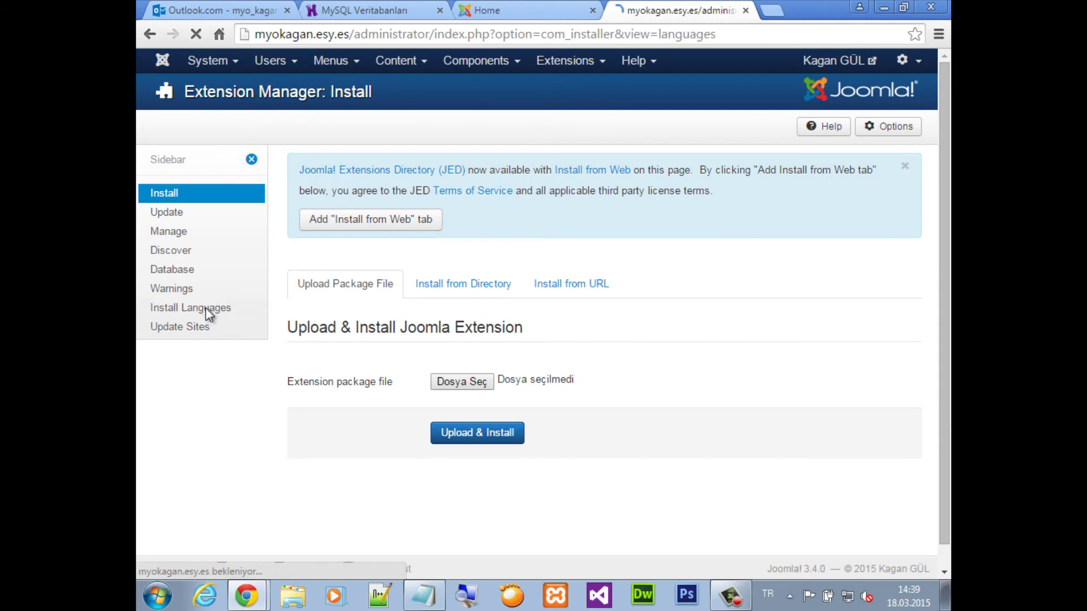
left_click(277, 126)
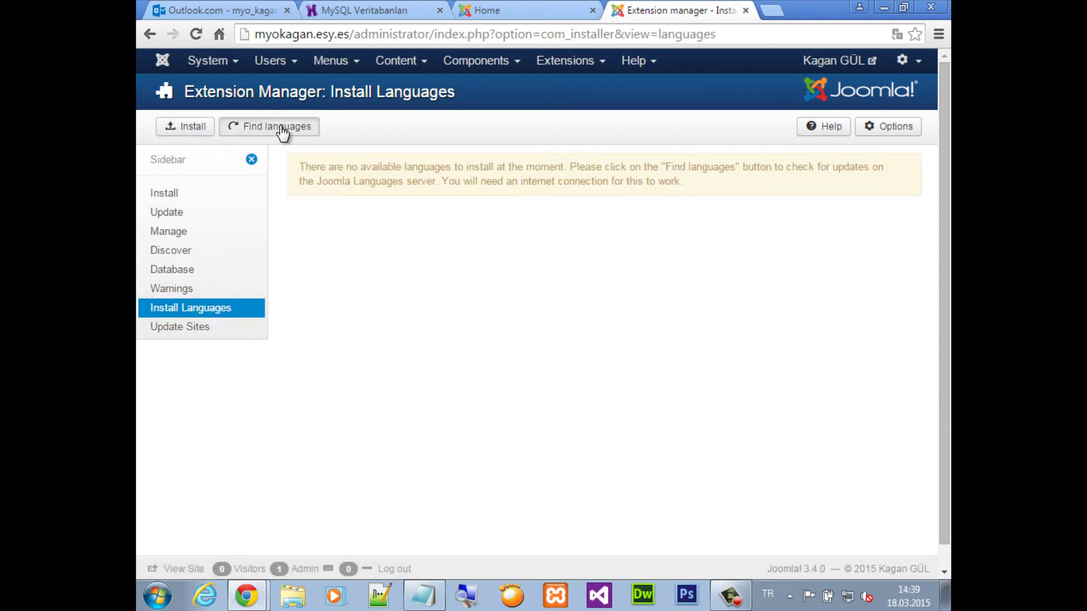
Install the Turkish pack from page 3 of the list and return to the Control Panel
scroll(424, 396, "down", 10)
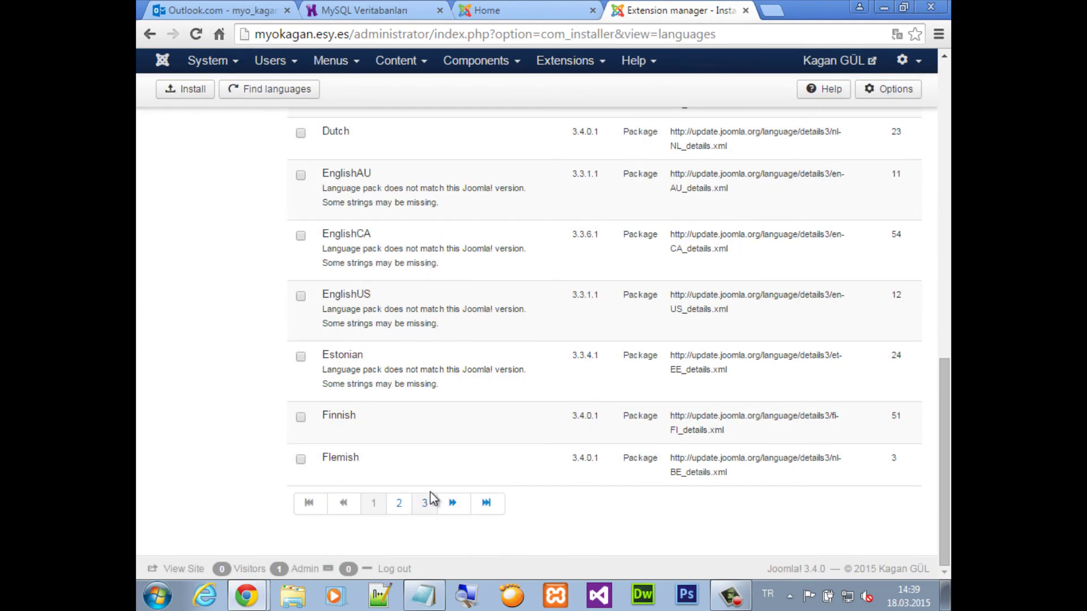
left_click(425, 503)
scroll(396, 424, "down", 10)
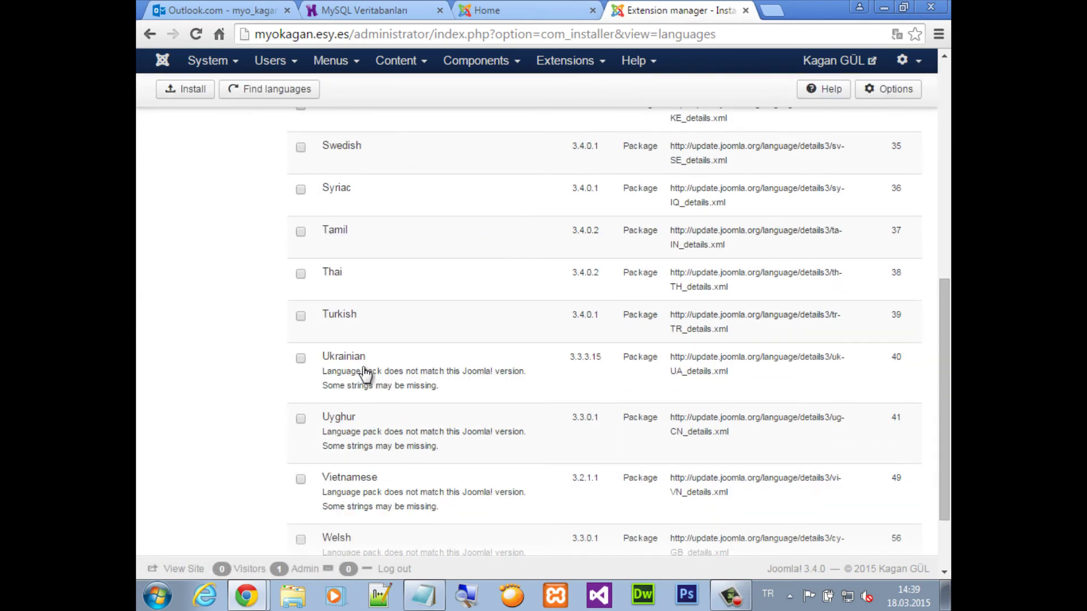
left_click(300, 316)
scroll(432, 318, "up", 10)
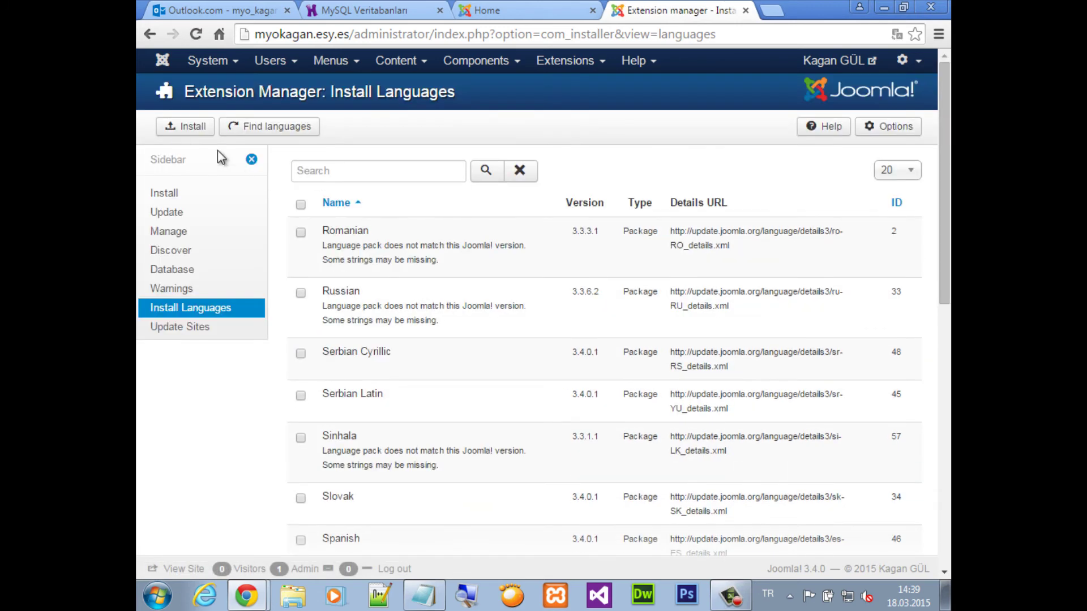
left_click(183, 127)
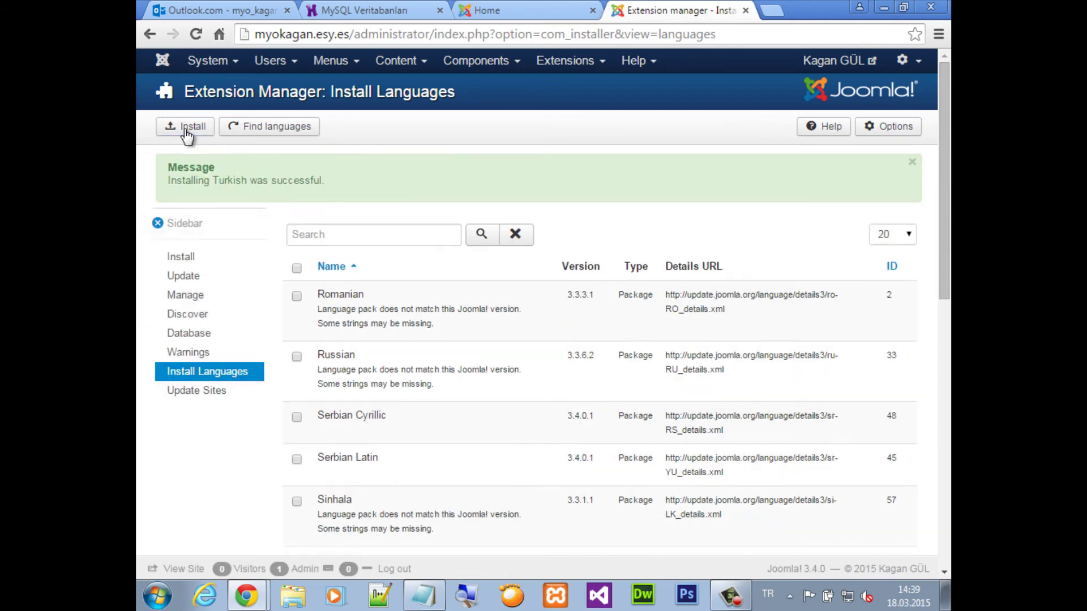
left_click(214, 62)
left_click(230, 86)
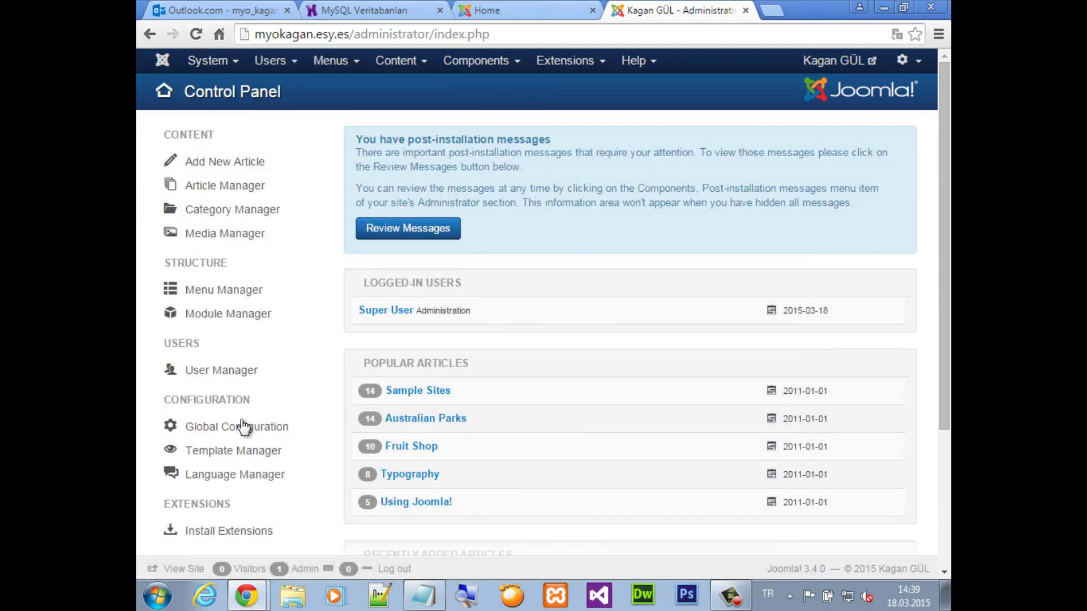
In Language Manager, star Türkçe (Türkiye) as default under Installed - Site and Installed - Administrator
scroll(242, 424, "down", 3)
left_click(226, 315)
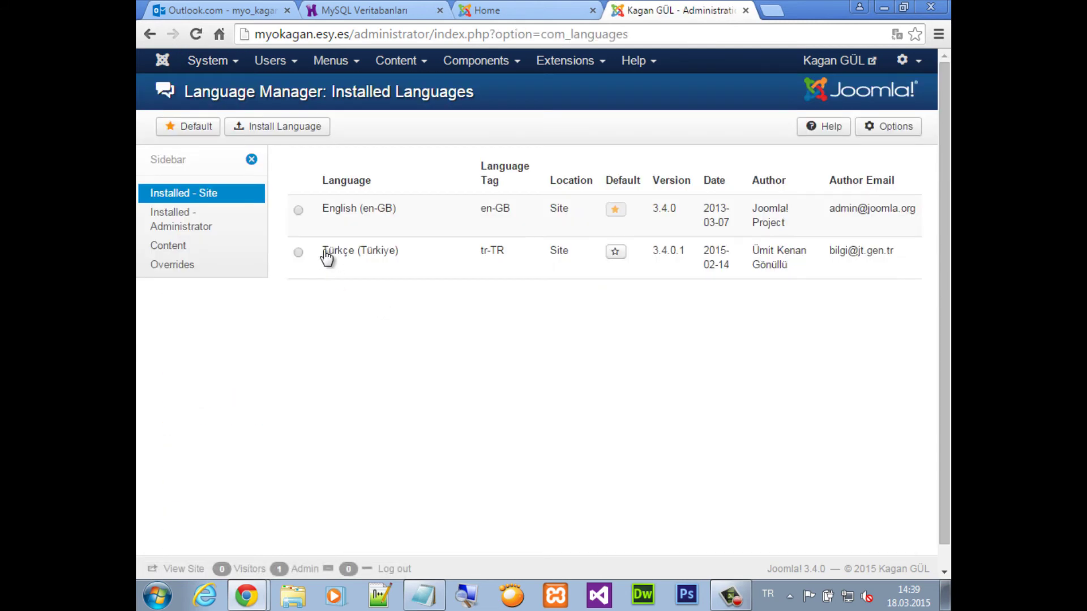
left_click(608, 252)
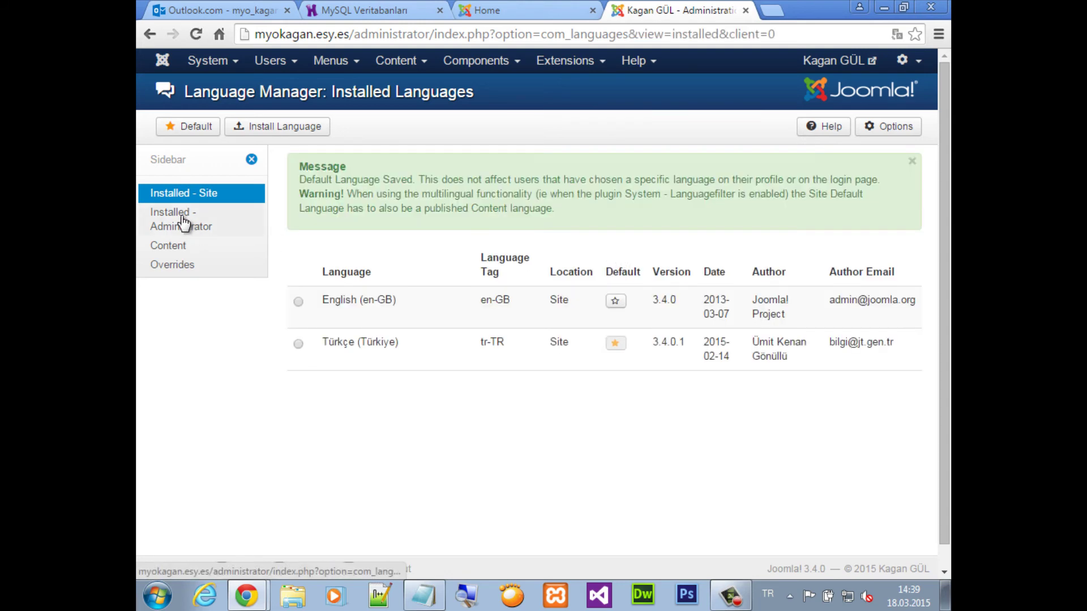
left_click(183, 224)
left_click(631, 251)
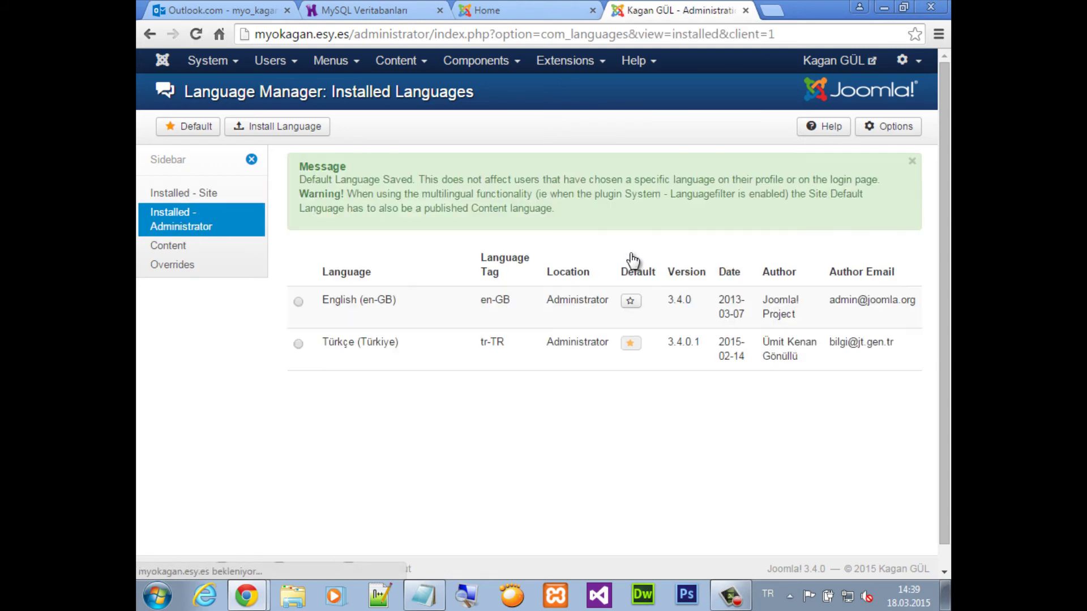
left_click(918, 61)
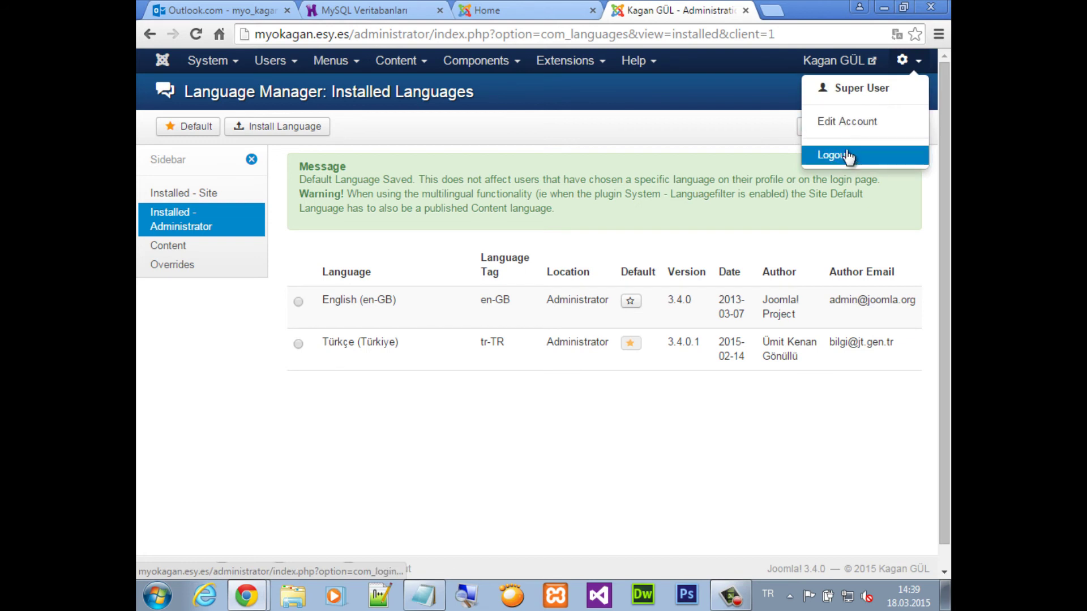
Log out and log back in as admin with Türkçe (Türkiye) as the interface language
left_click(823, 153)
left_click(554, 249)
type("a")
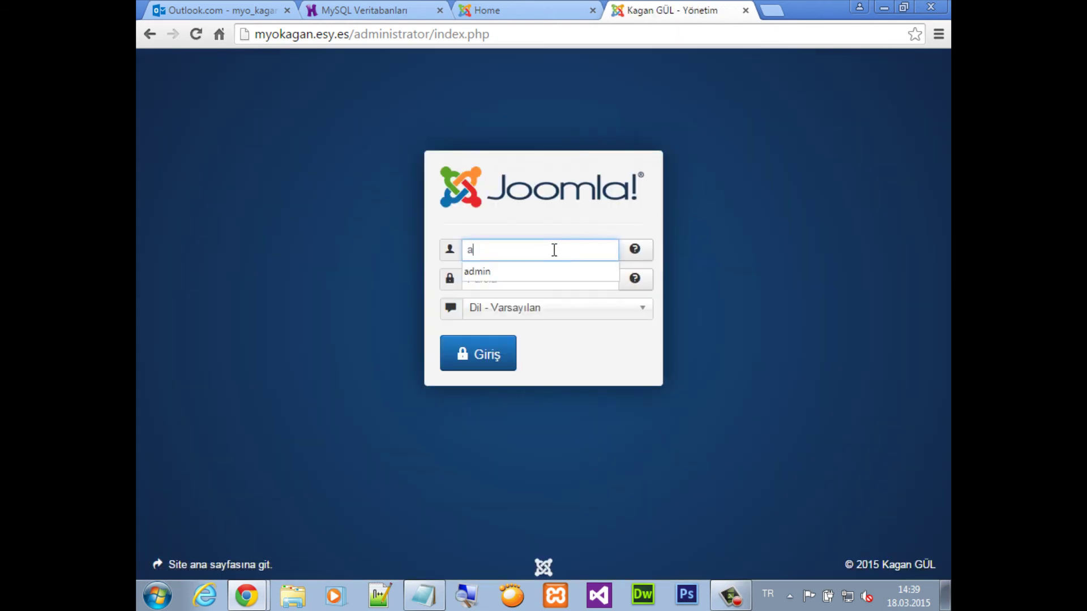
type("dmin")
key("Tab")
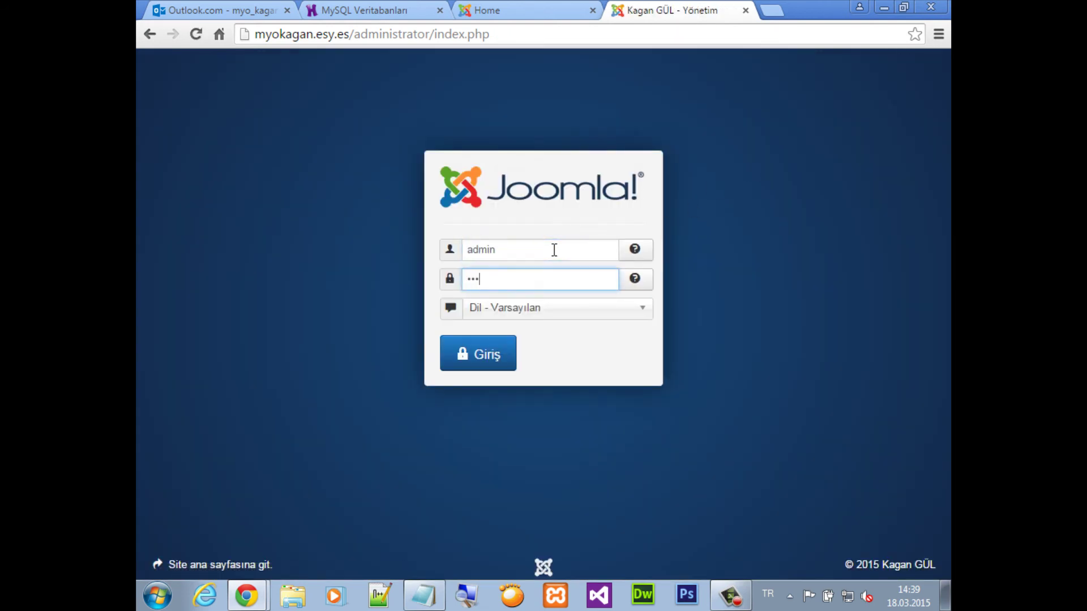
left_click(504, 317)
left_click(497, 368)
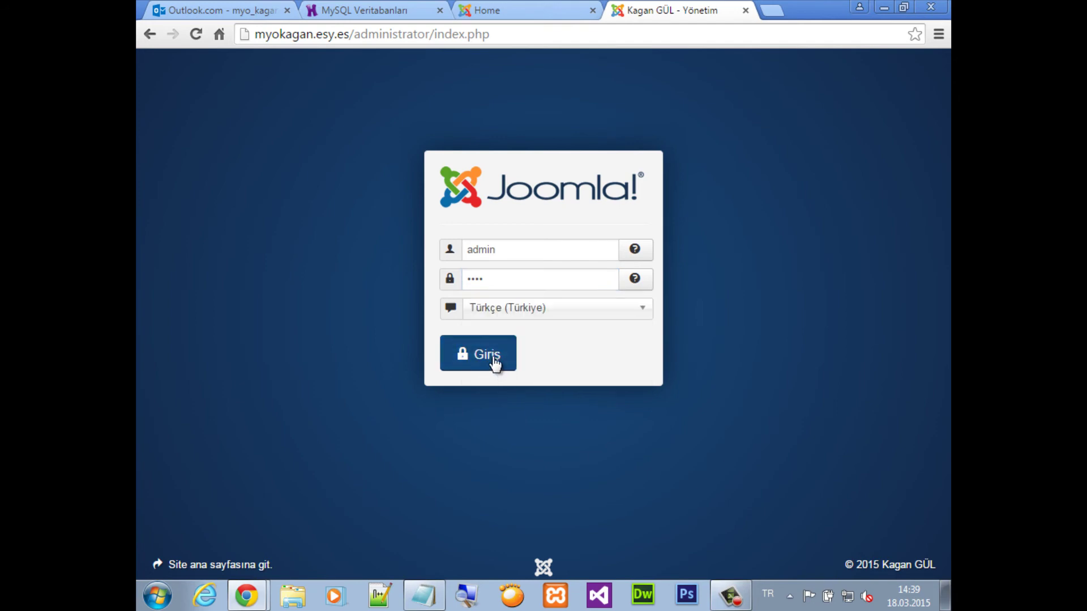
left_click(498, 362)
left_click(783, 151)
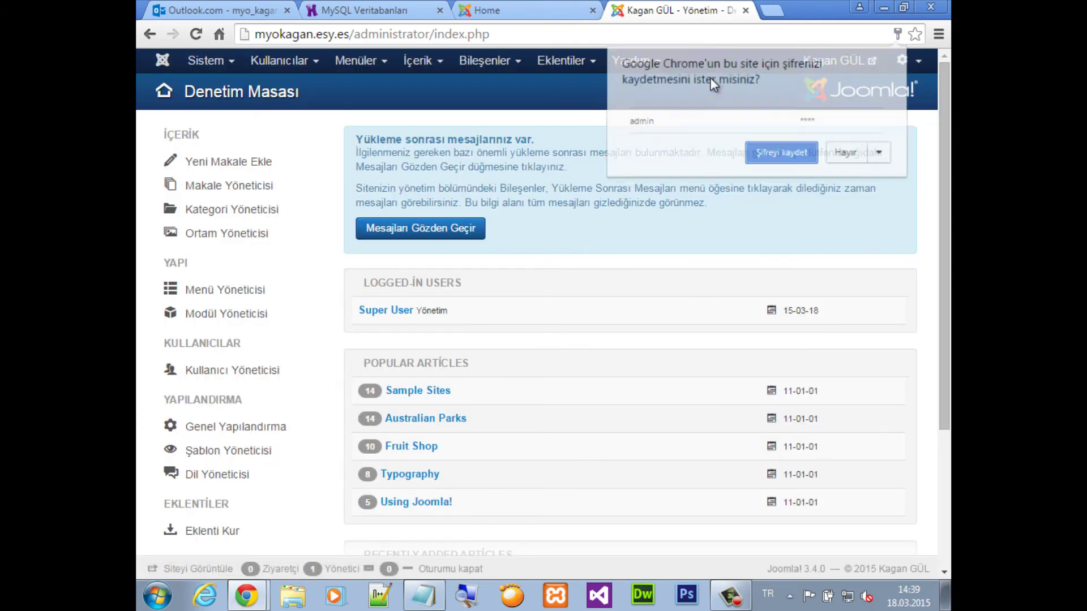
Reload the site's front page and confirm its labels now appear in Turkish
left_click(486, 12)
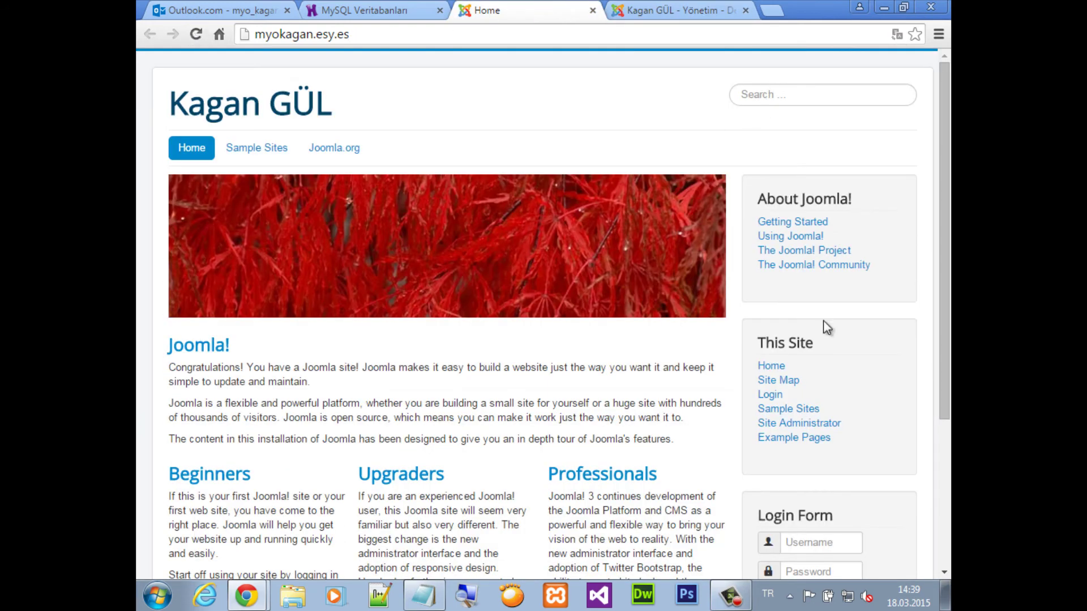
scroll(866, 505, "down", 5)
scroll(866, 548, "up", 3)
scroll(900, 530, "down", 3)
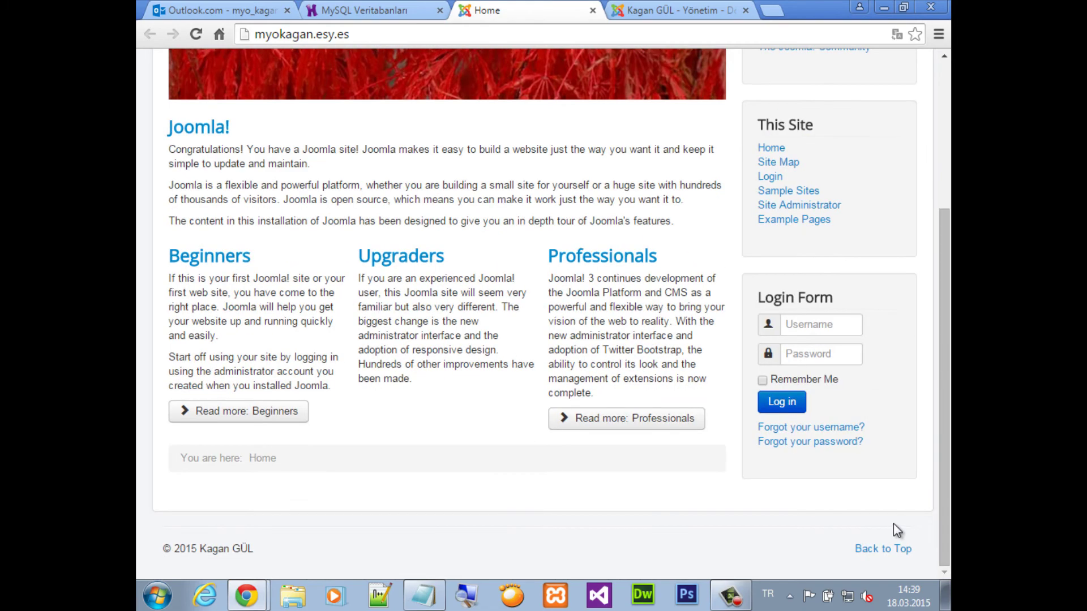
left_click(891, 553)
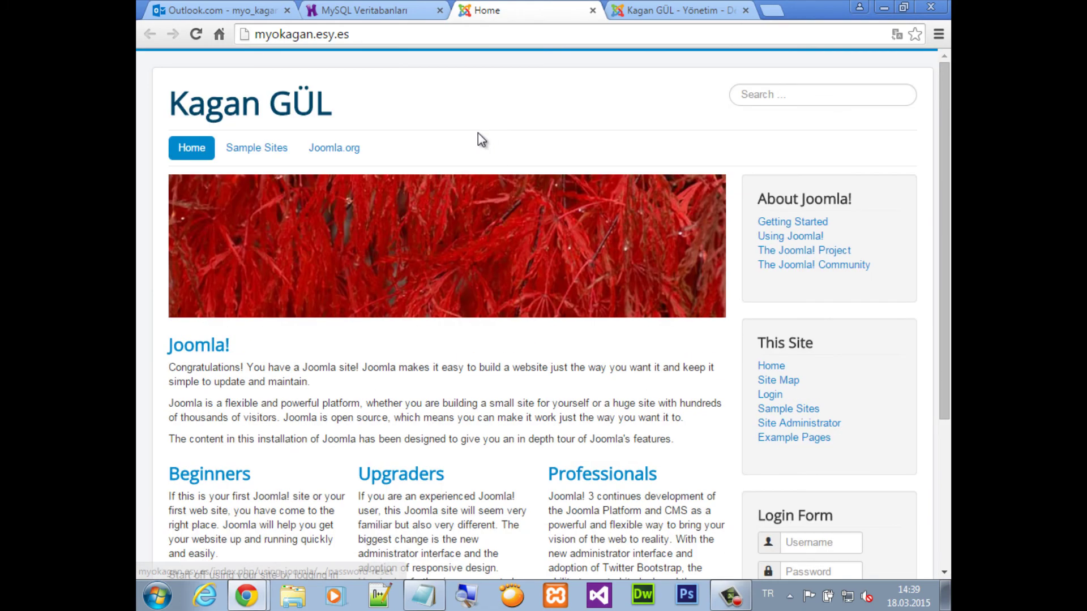
left_click(377, 35)
key("Return")
scroll(759, 359, "down", 5)
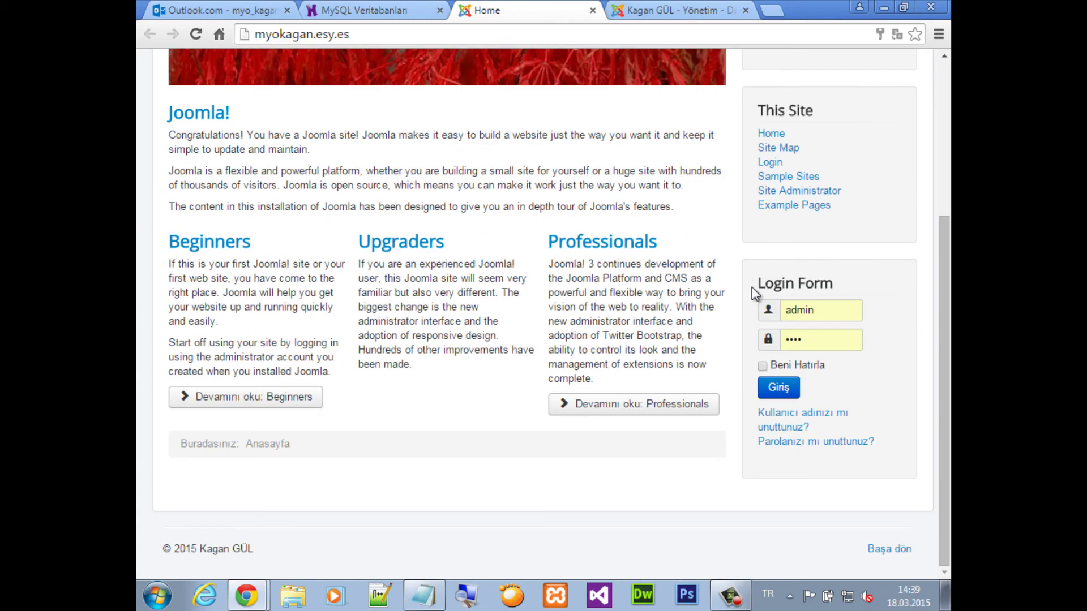
scroll(793, 213, "up", 5)
scroll(909, 537, "down", 5)
scroll(703, 512, "up", 5)
List the Main Menu items and compare them with the site's front page
left_click(692, 9)
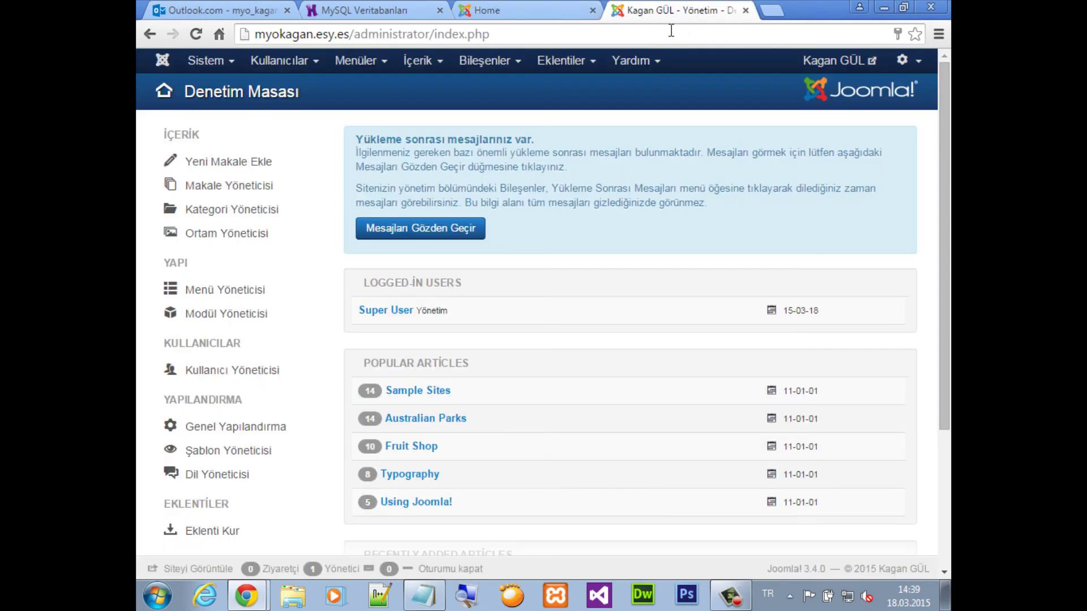
left_click(358, 65)
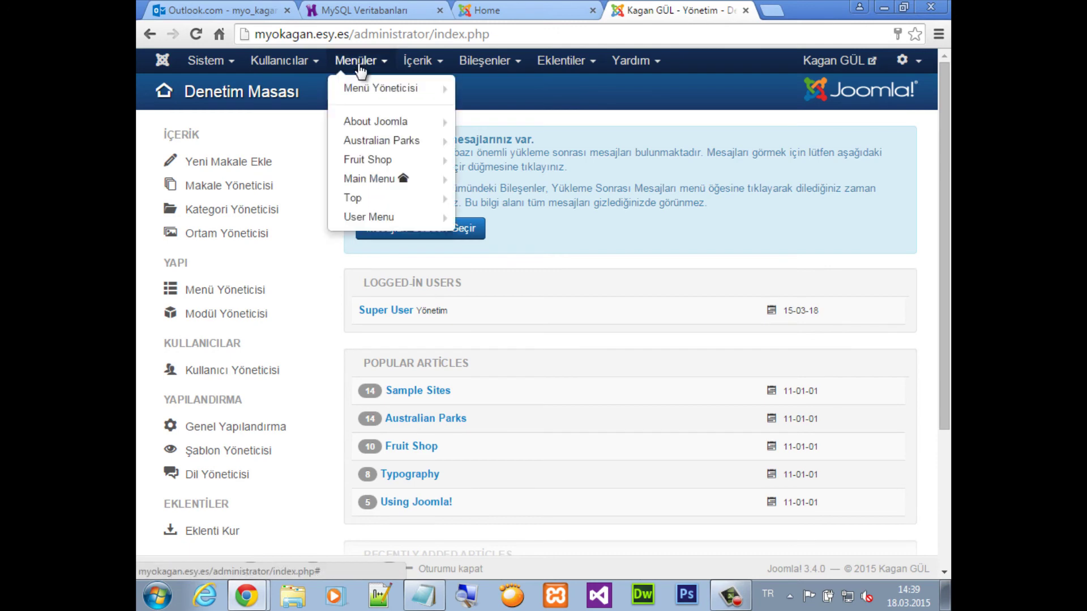
left_click(381, 186)
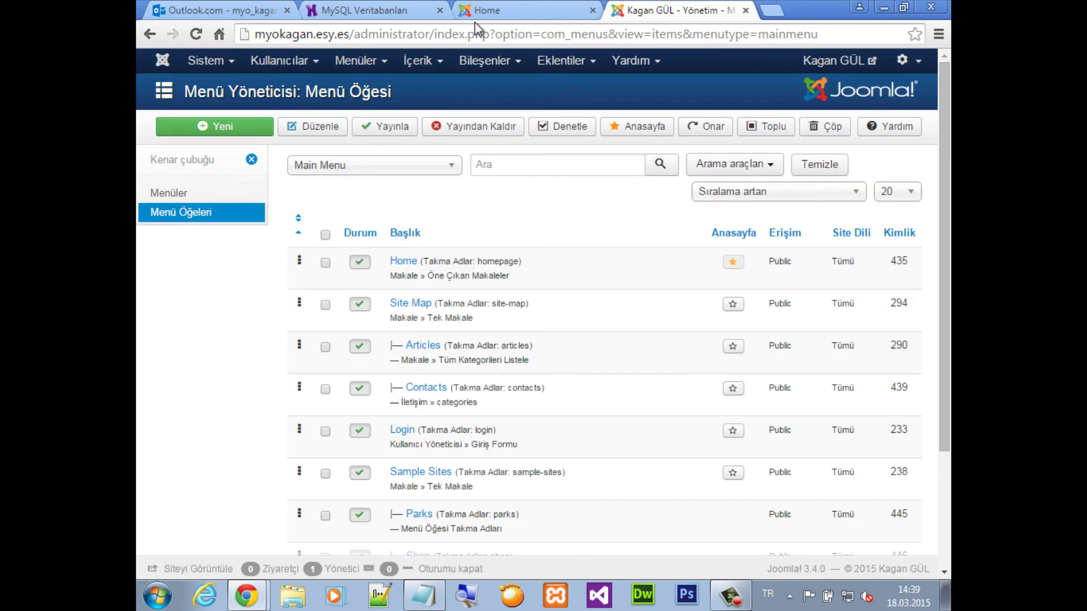
left_click(478, 12)
key("ctrl+Tab")
List the Top menu's Home, Sample Sites and Joomla.org items, checking where the Joomla.org link leads
left_click(360, 61)
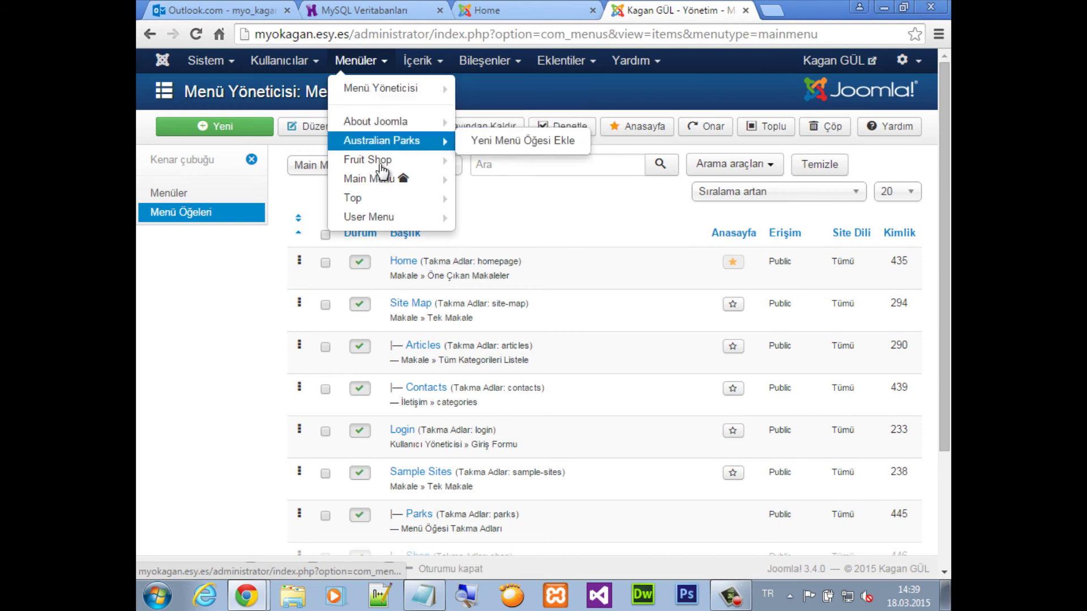
left_click(373, 200)
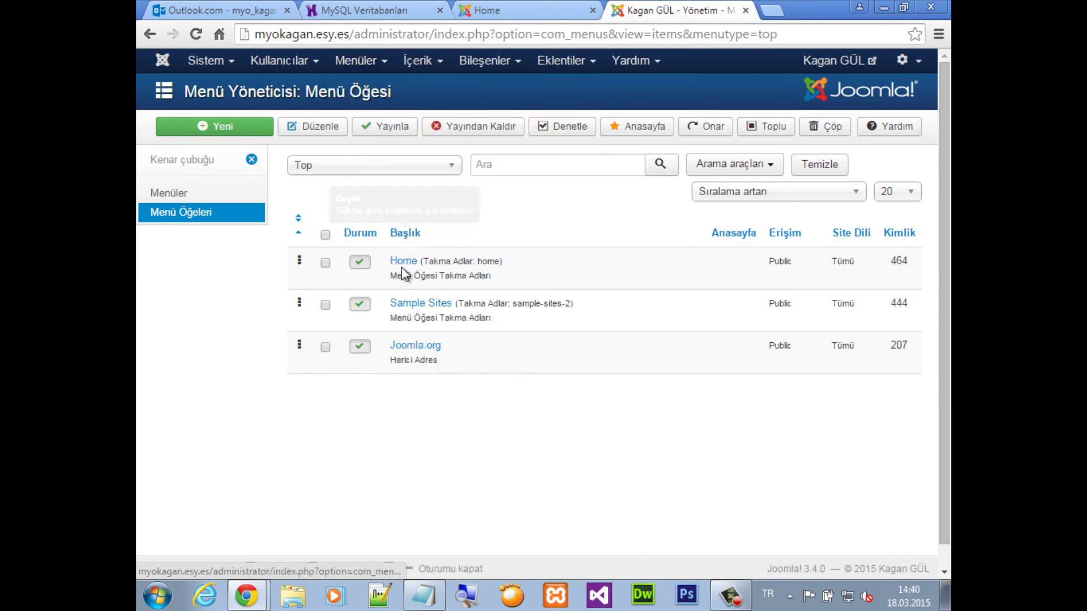
left_click(488, 10)
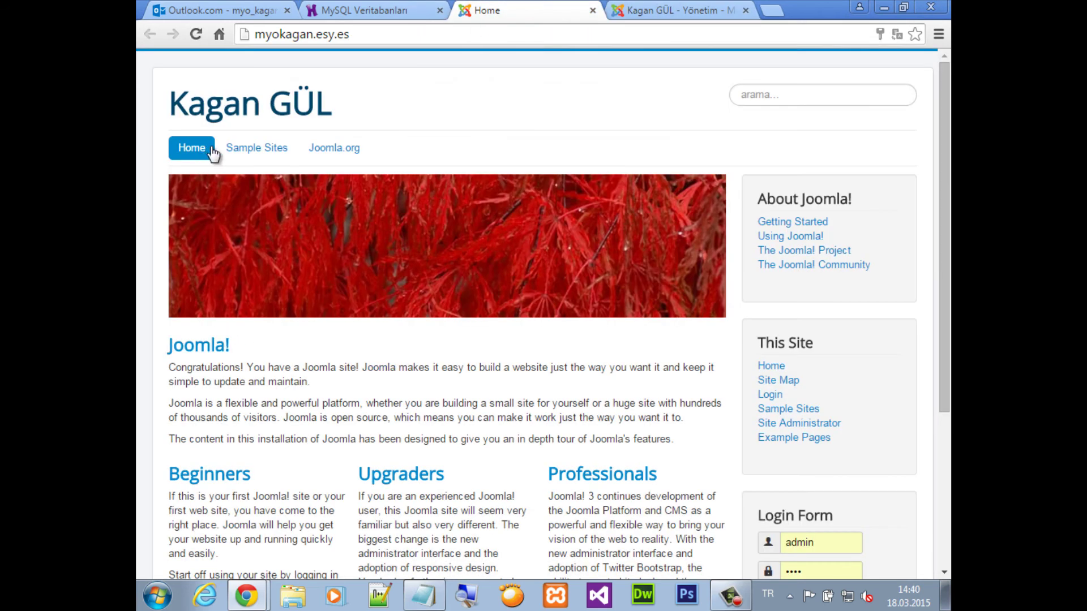
left_click(343, 149)
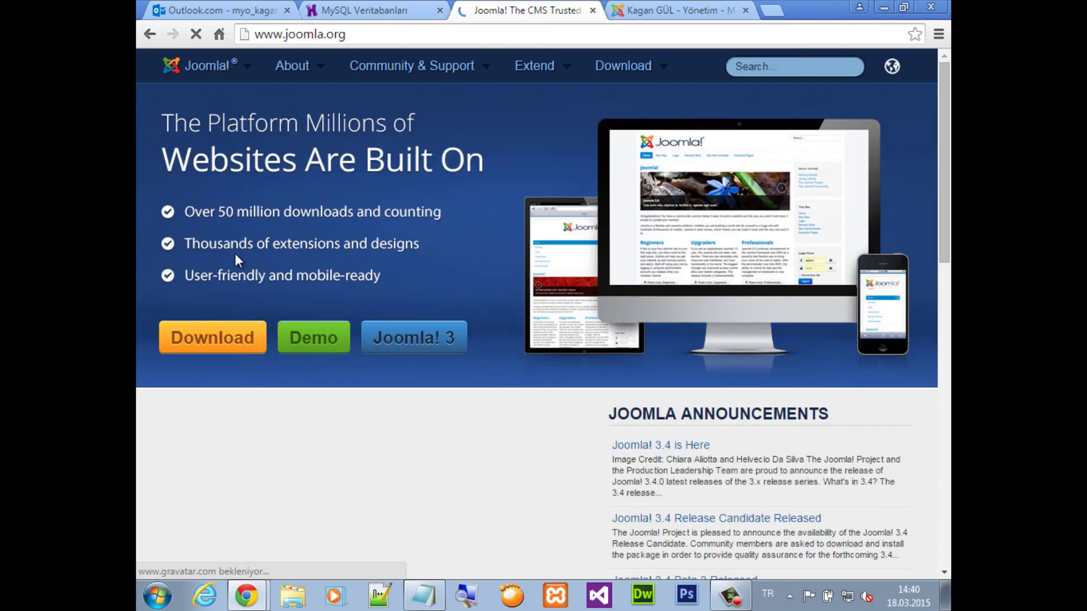
left_click(149, 34)
left_click(661, 12)
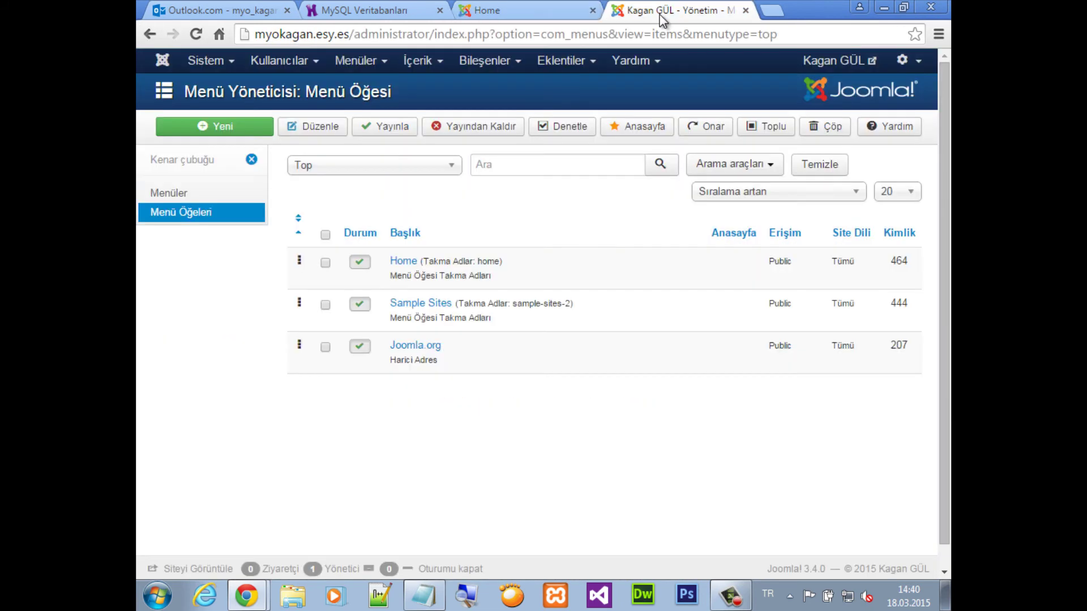
left_click(403, 262)
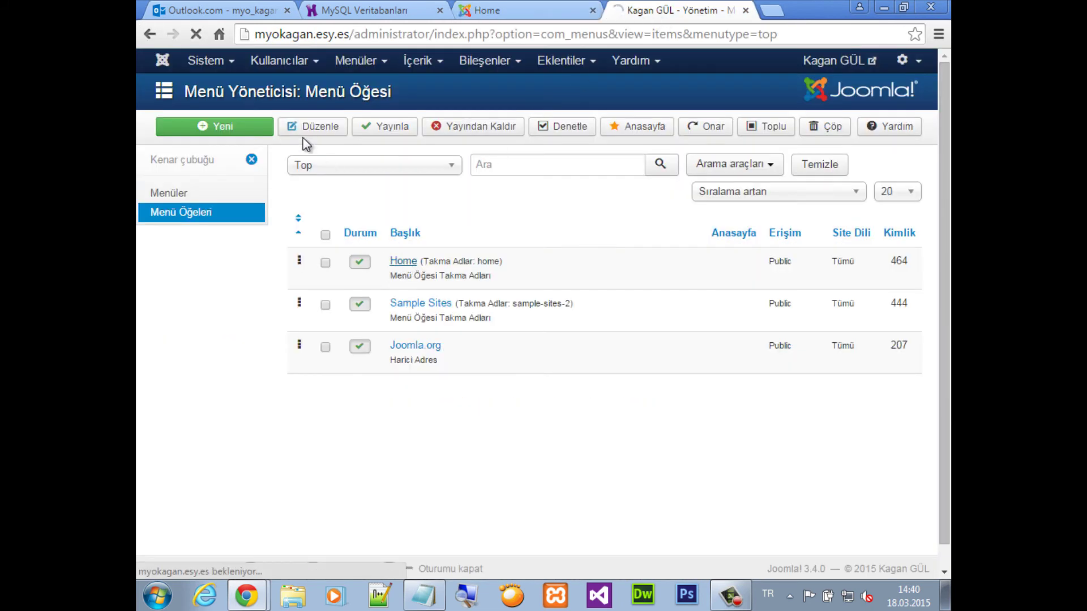
Rename the Home menu item to 'Anasayfa' and save and close it
left_click(296, 170)
key("ctrl+a")
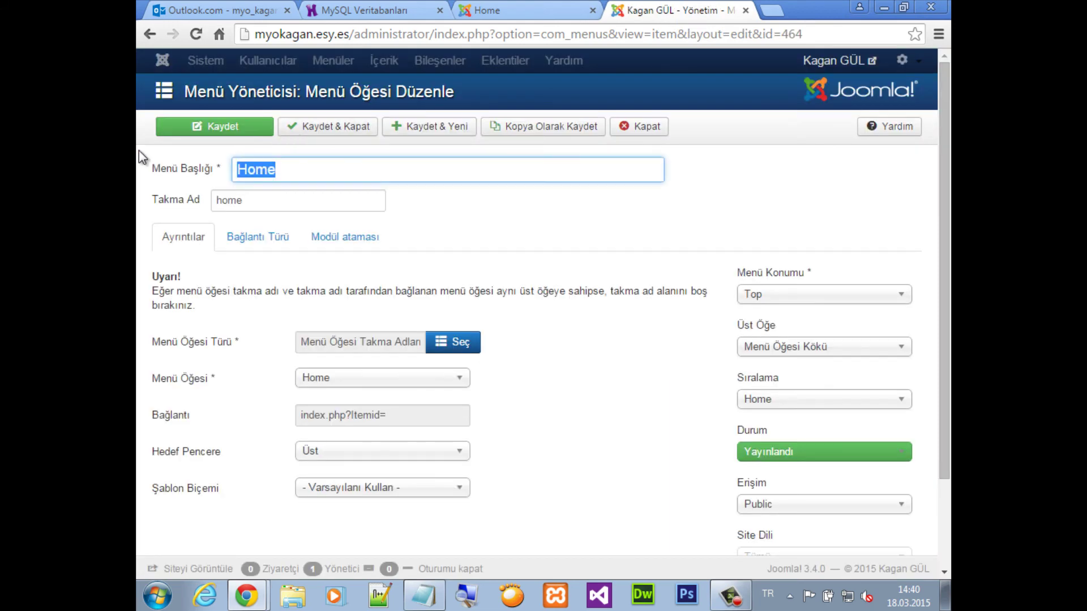
type("Anasayfa")
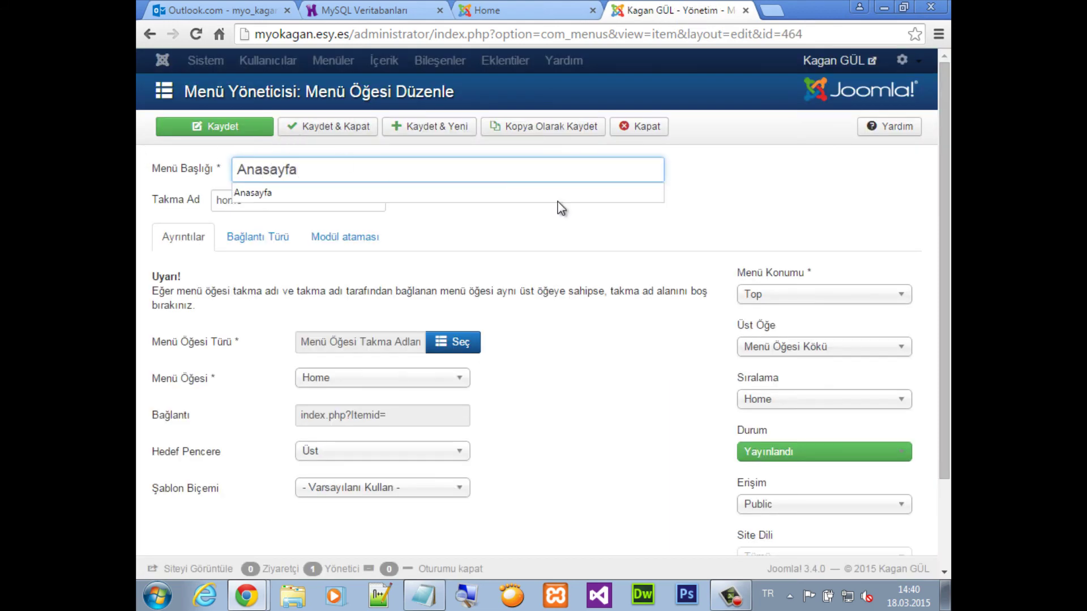
left_click(564, 223)
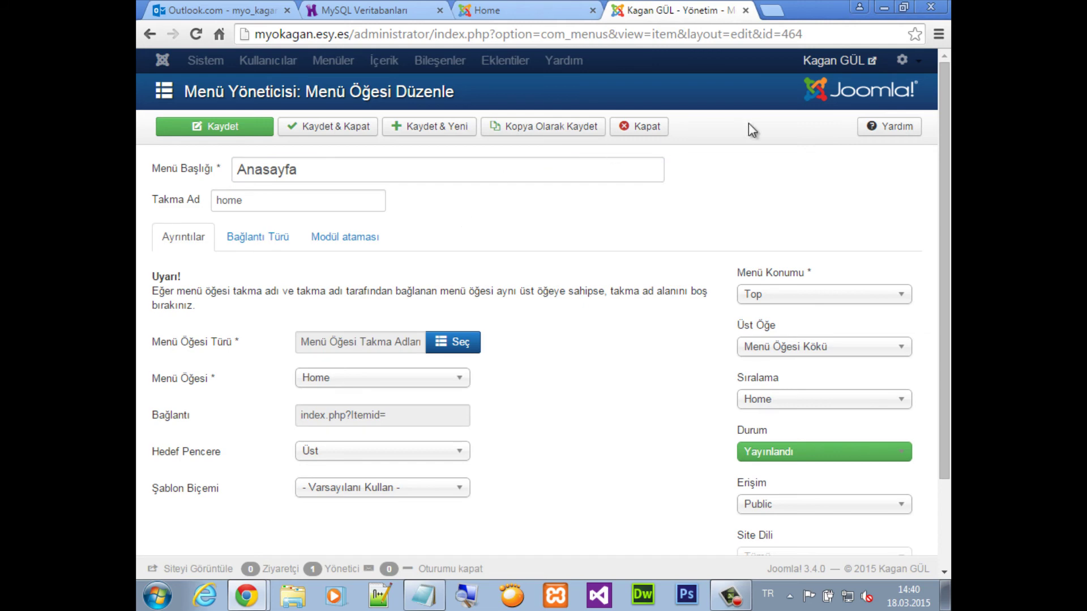
left_click(308, 126)
Reload the site's front page to check the new 'Anasayfa' menu name
left_click(527, 11)
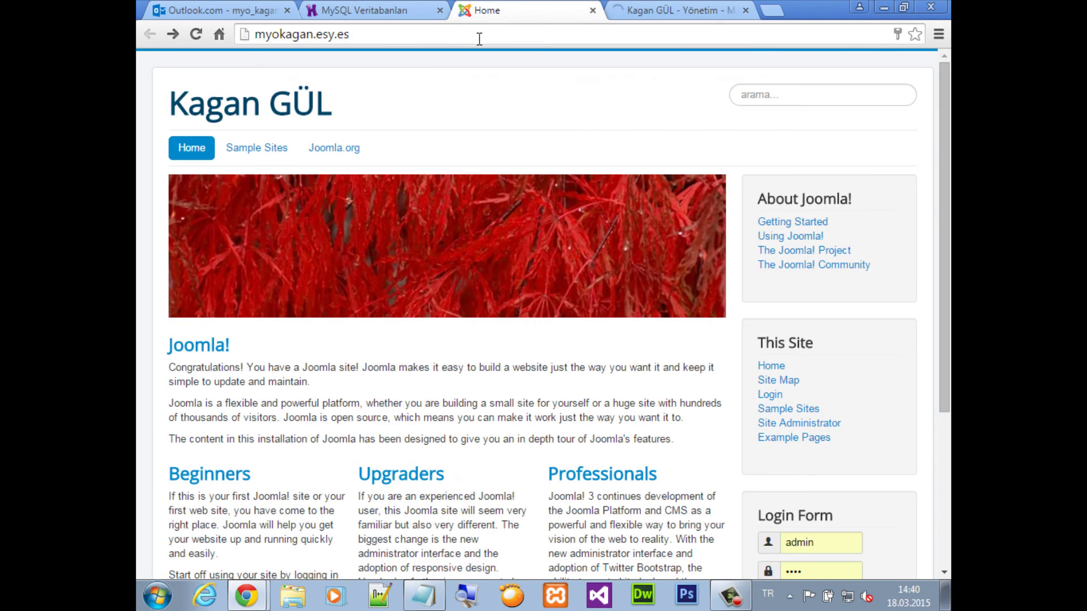
left_click(478, 39)
key("Return")
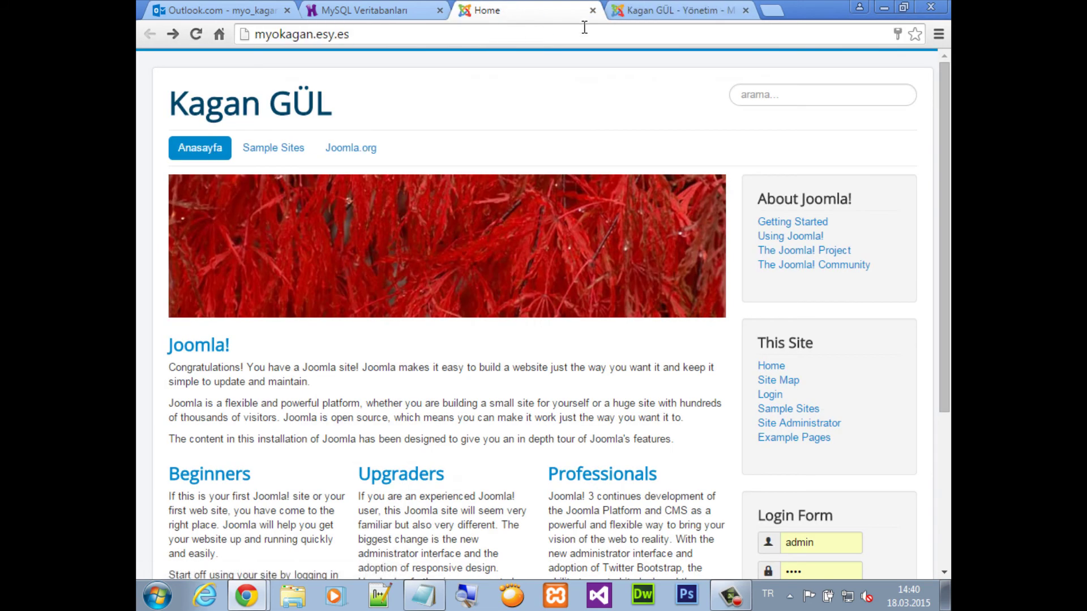
left_click(674, 10)
Rename the Sample Sites menu item to 'Deneme' and save and close it
left_click(411, 365)
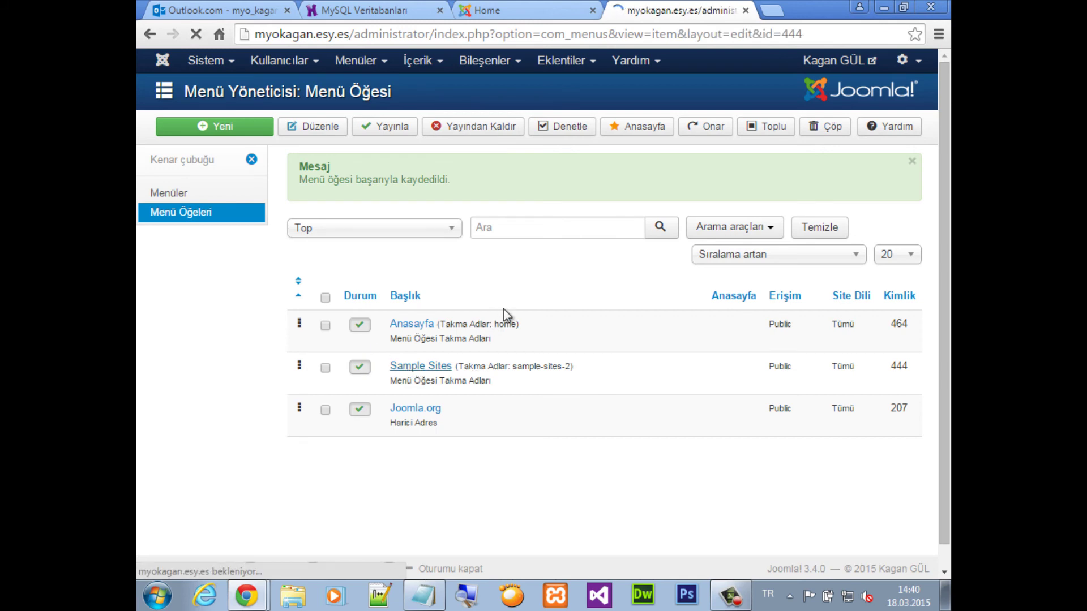
left_click_drag(376, 180, 137, 132)
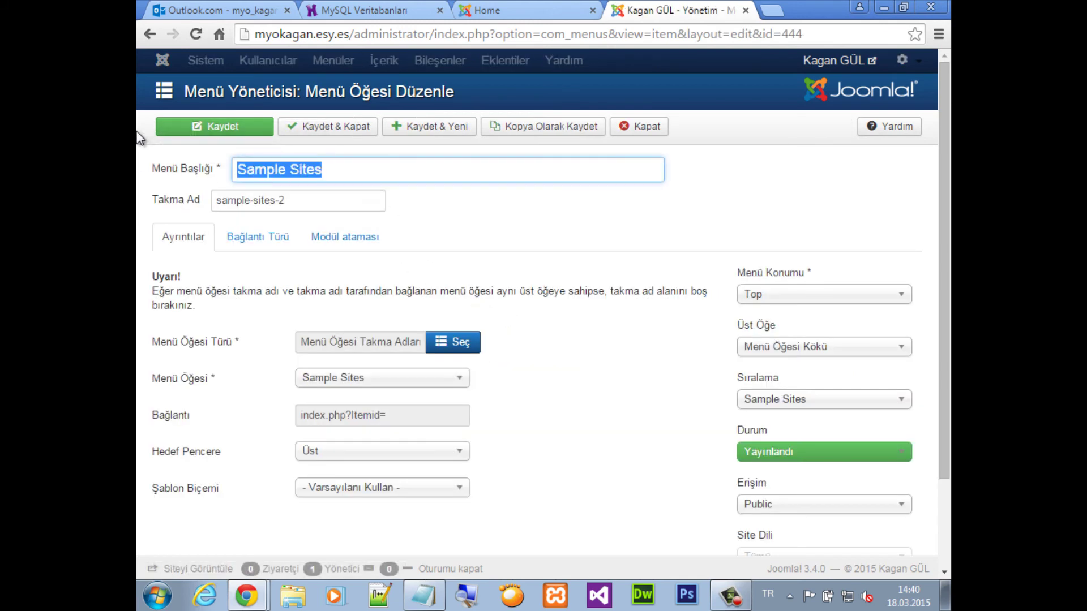
type("Deneme")
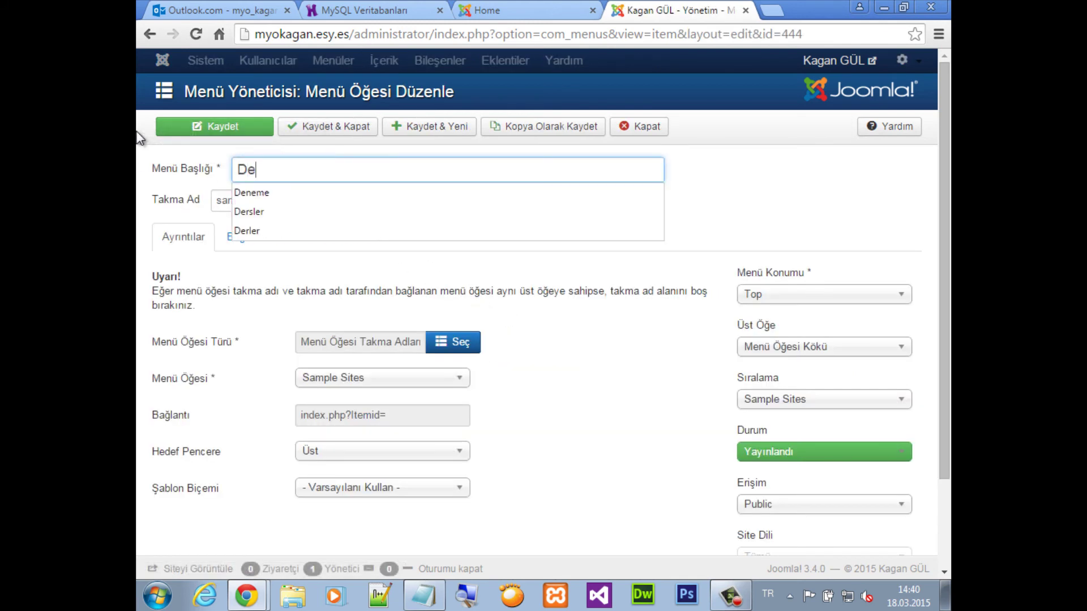
left_click(318, 128)
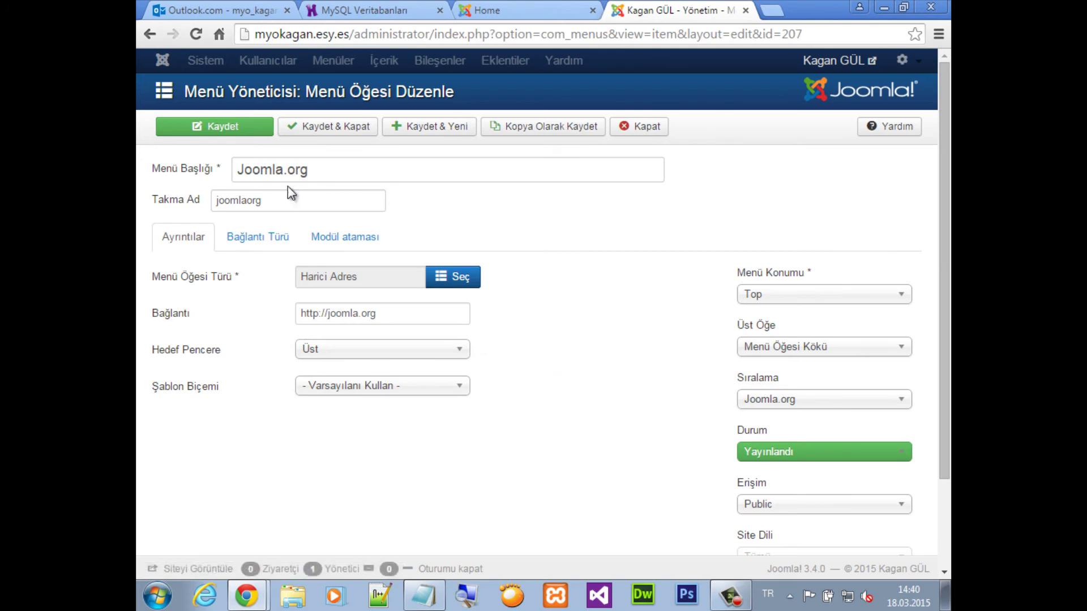
Rename the Joomla.org menu item to 'Link', save it and close the editor
left_click_drag(339, 167, 139, 162)
type("Link")
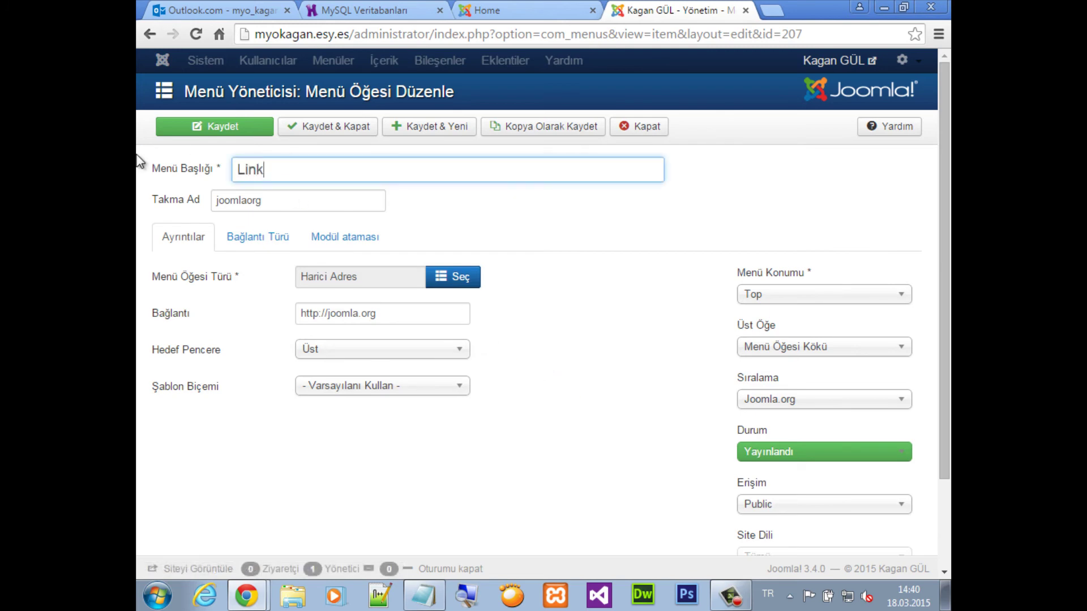
left_click(241, 130)
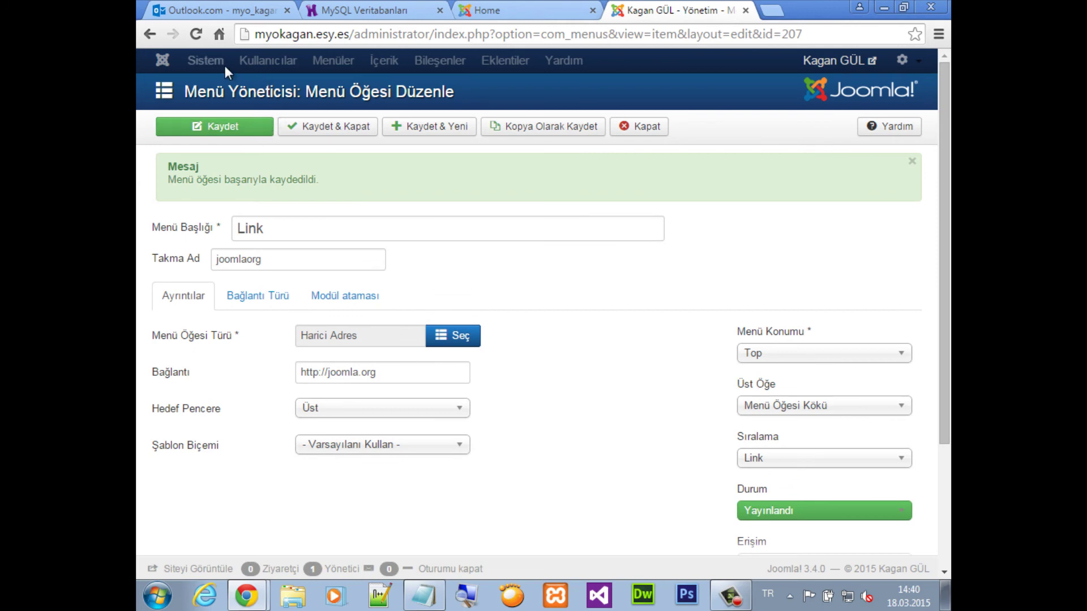
left_click(657, 128)
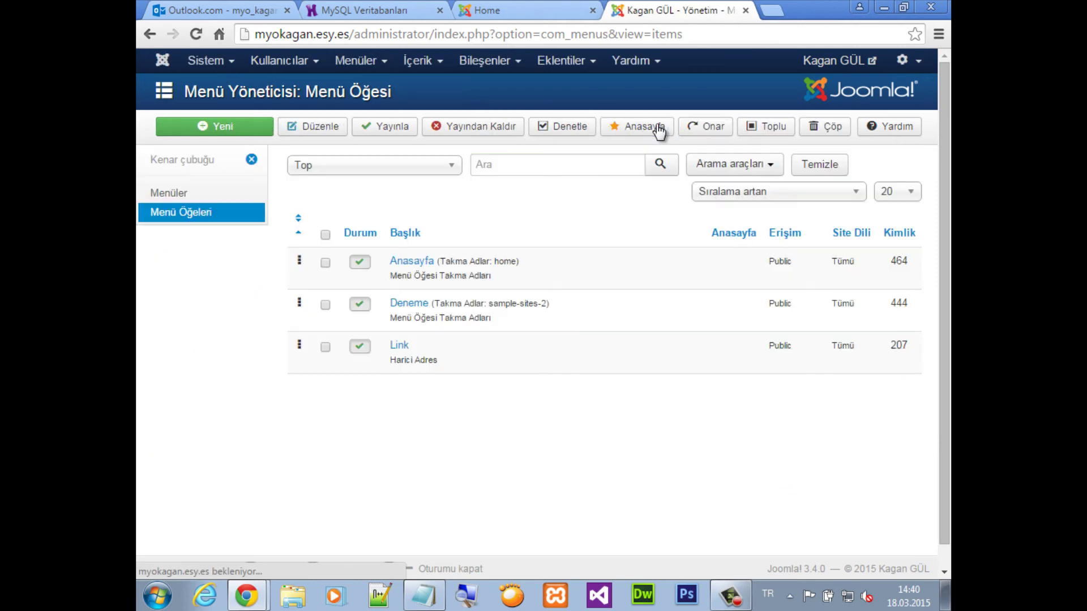
In İçerik > Makale Yöneticisi, start a new article titled 'Deneme' and move into its body
left_click(422, 61)
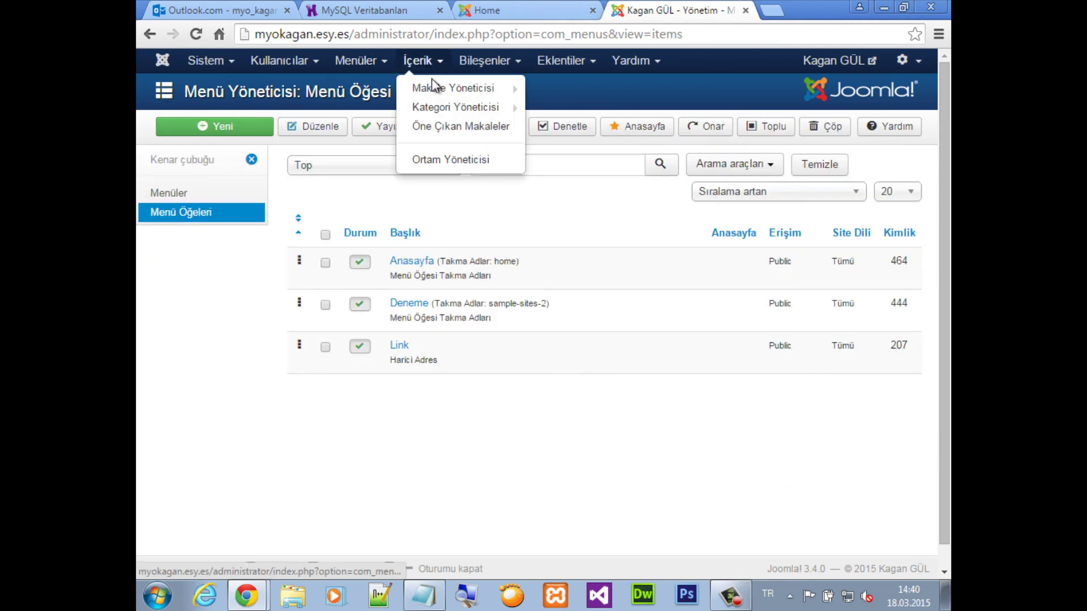
left_click(441, 86)
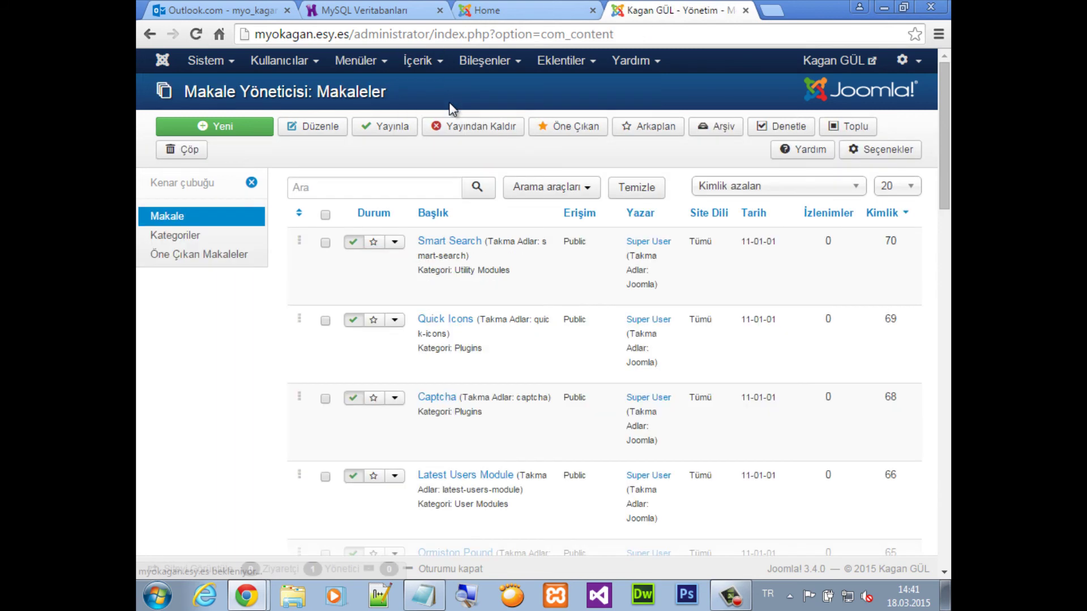
left_click(217, 126)
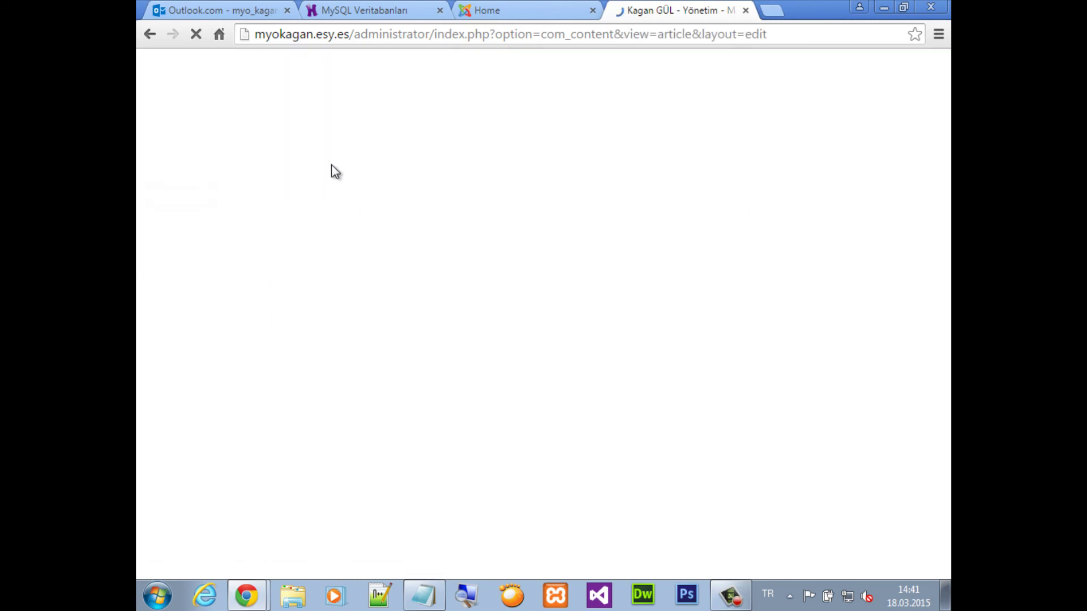
left_click(313, 175)
type("D")
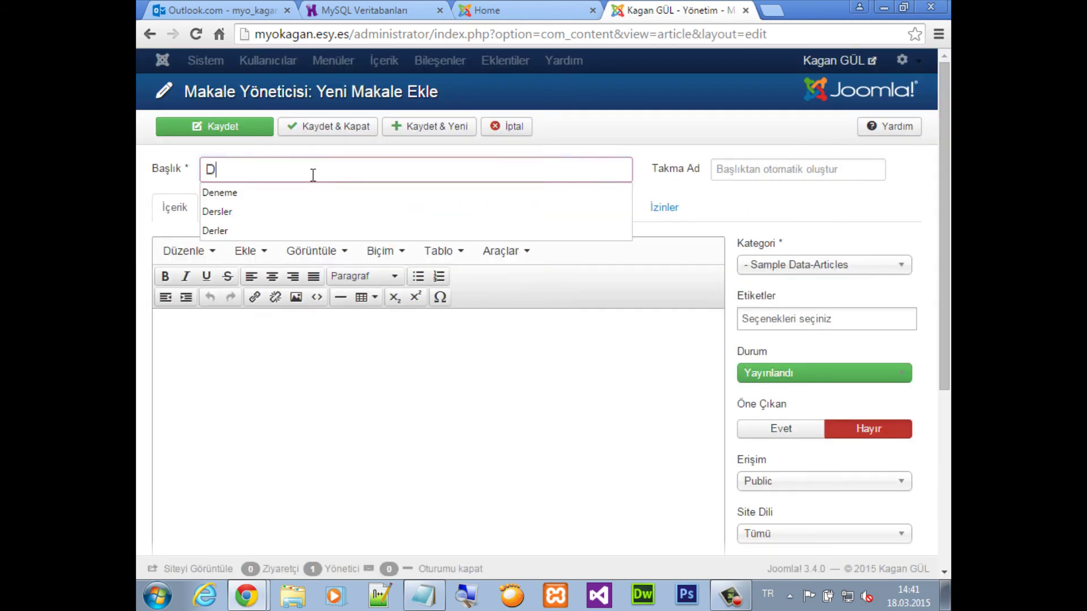
type("eneme")
left_click(294, 380)
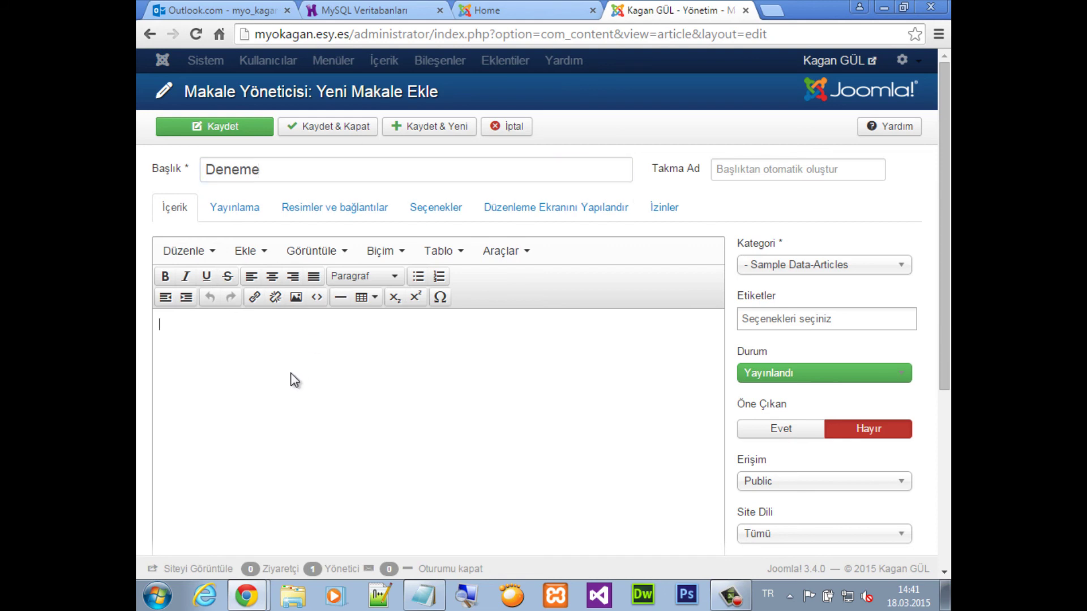
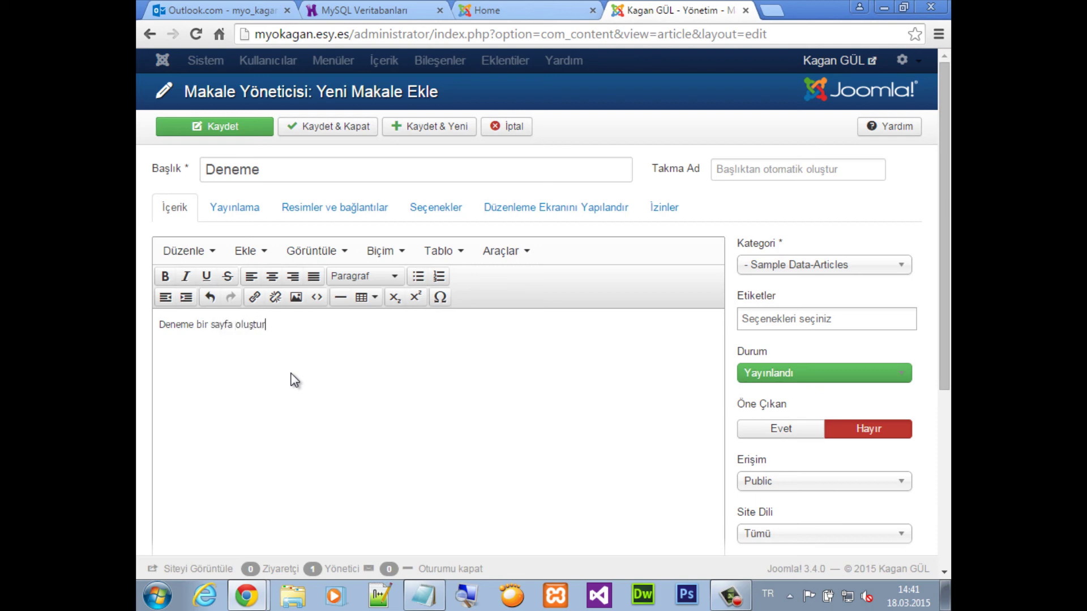
Save and close the Deneme article, then start a new Top menu item
left_click(347, 129)
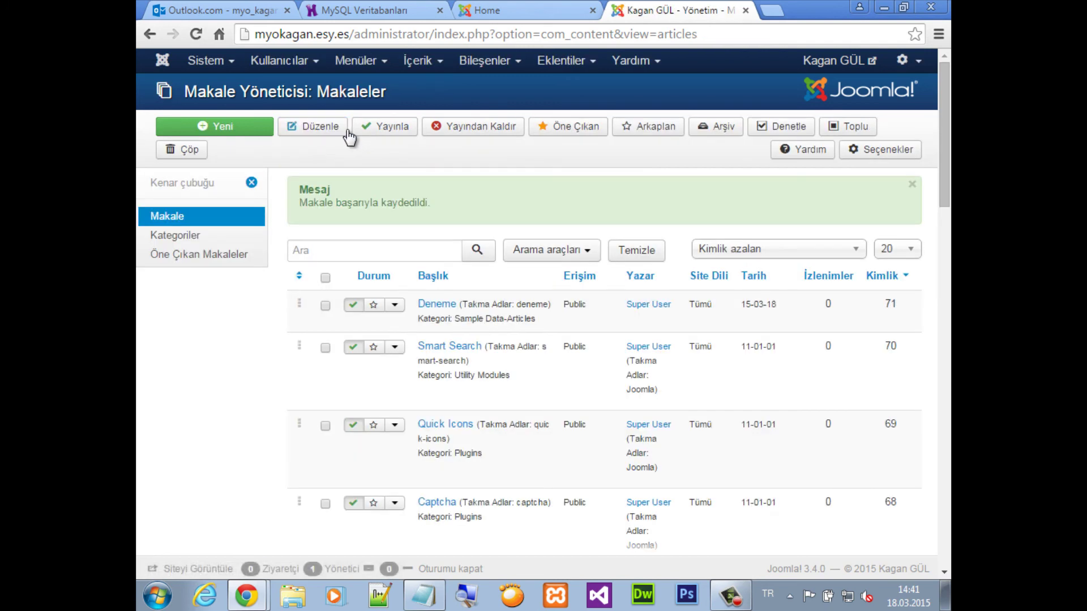
left_click(355, 61)
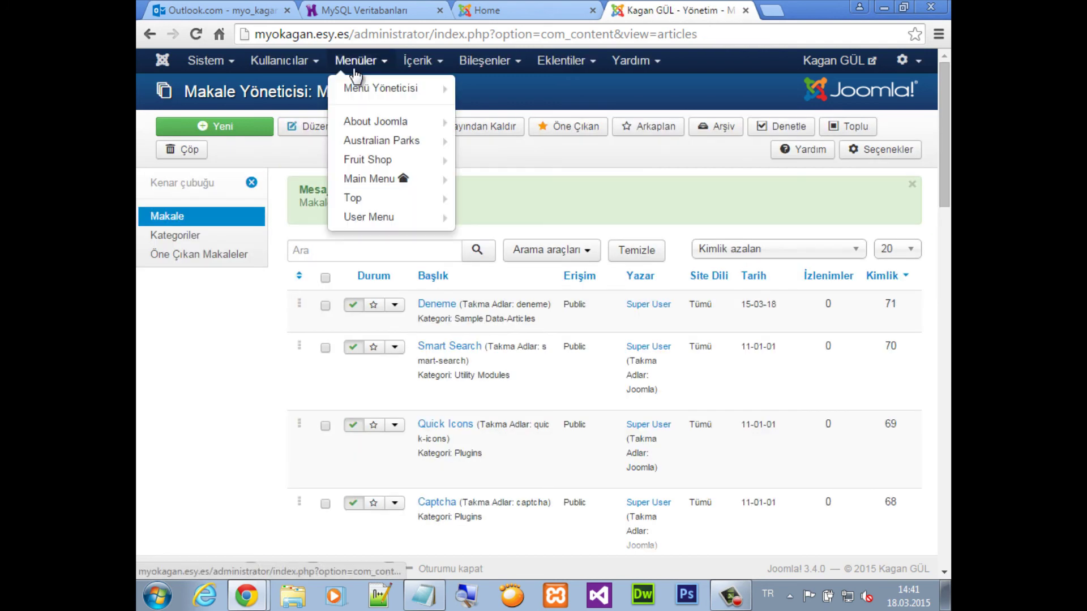
mouse_move(370, 89)
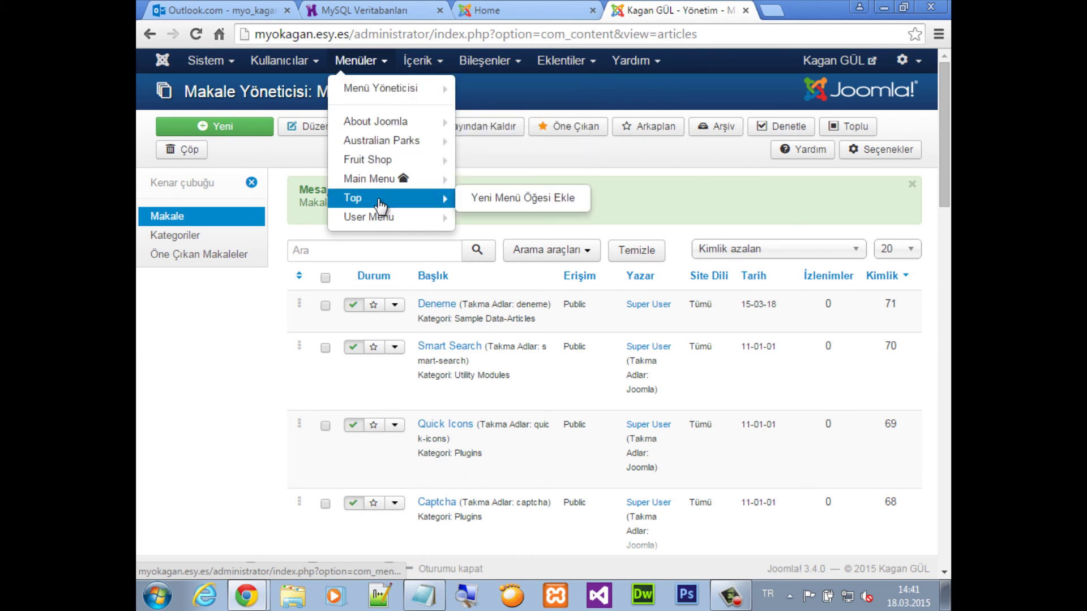
left_click(518, 206)
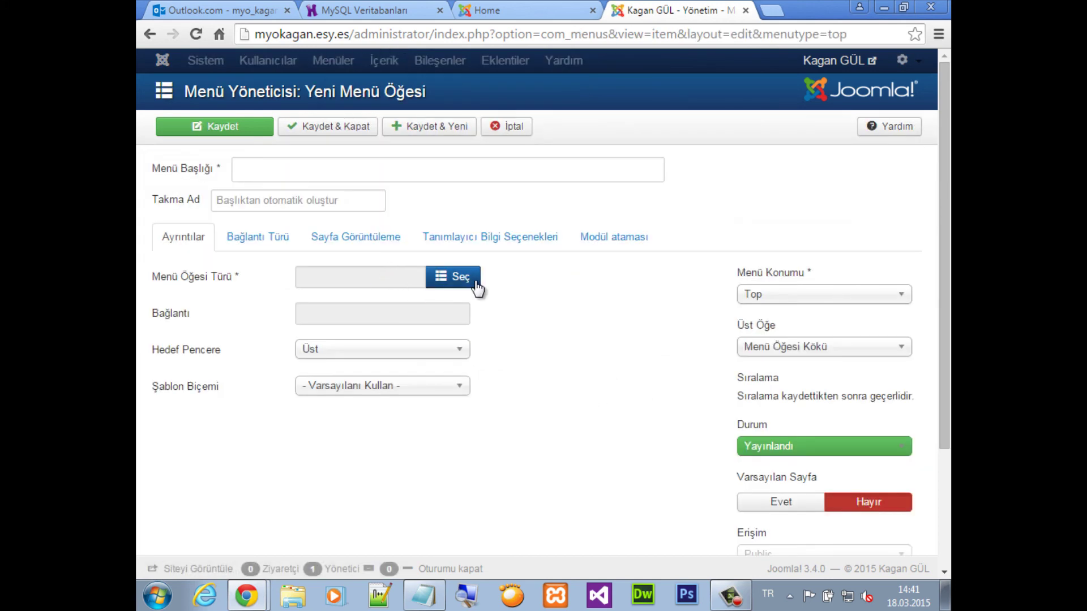
Make the menu item a Single Article type linked to the Deneme article
left_click(470, 281)
left_click(386, 301)
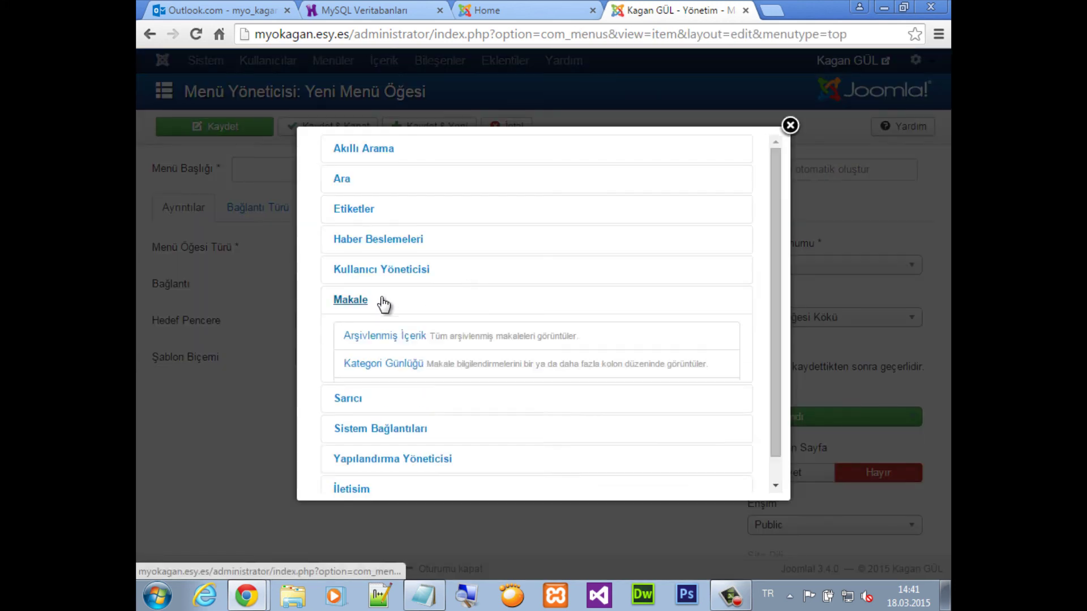
left_click(379, 447)
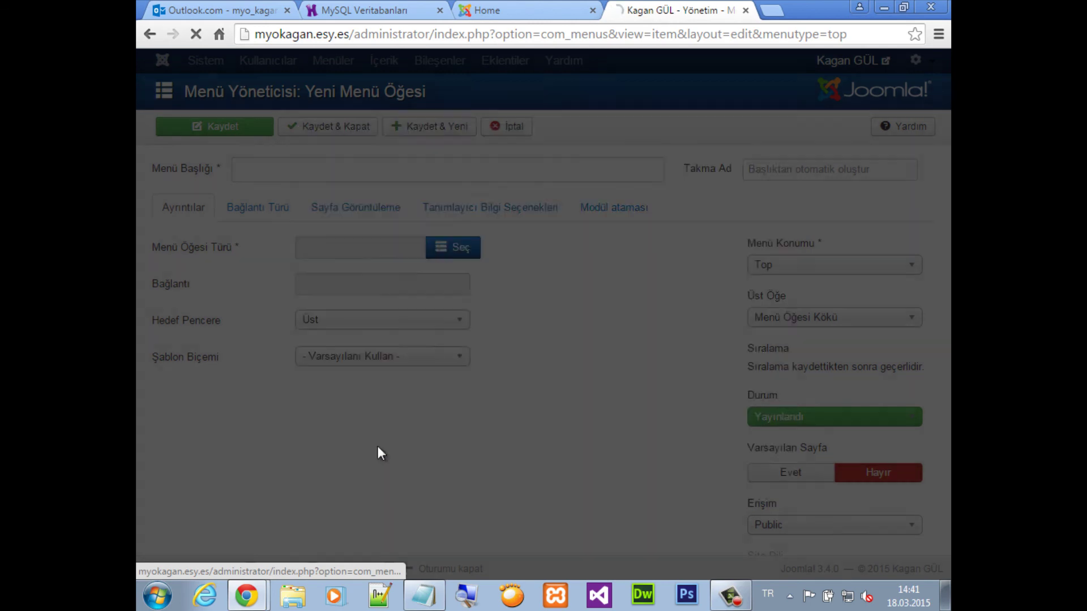
left_click(458, 314)
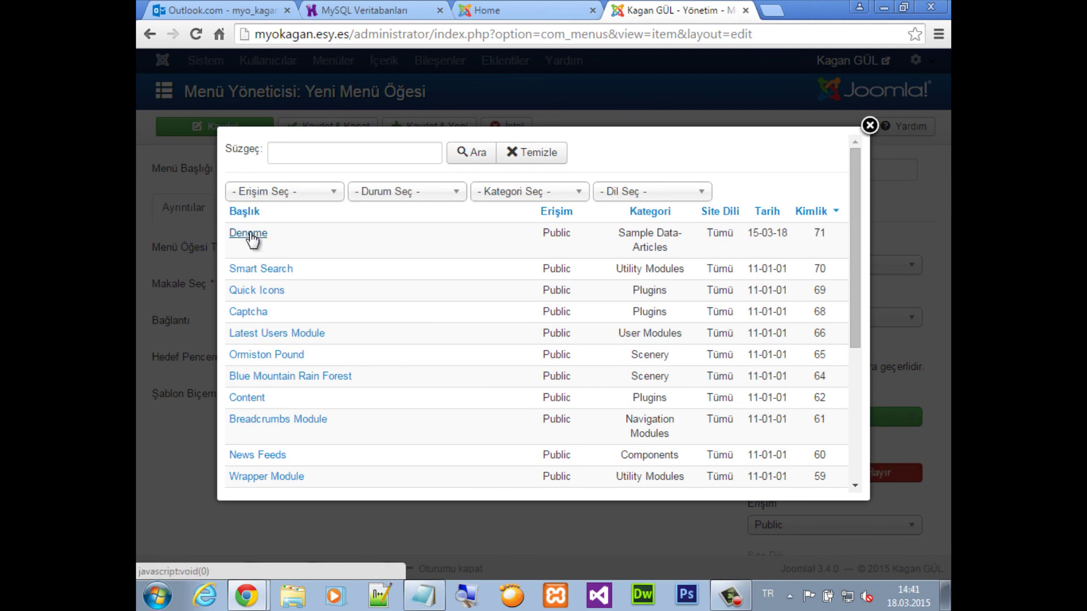
left_click(249, 235)
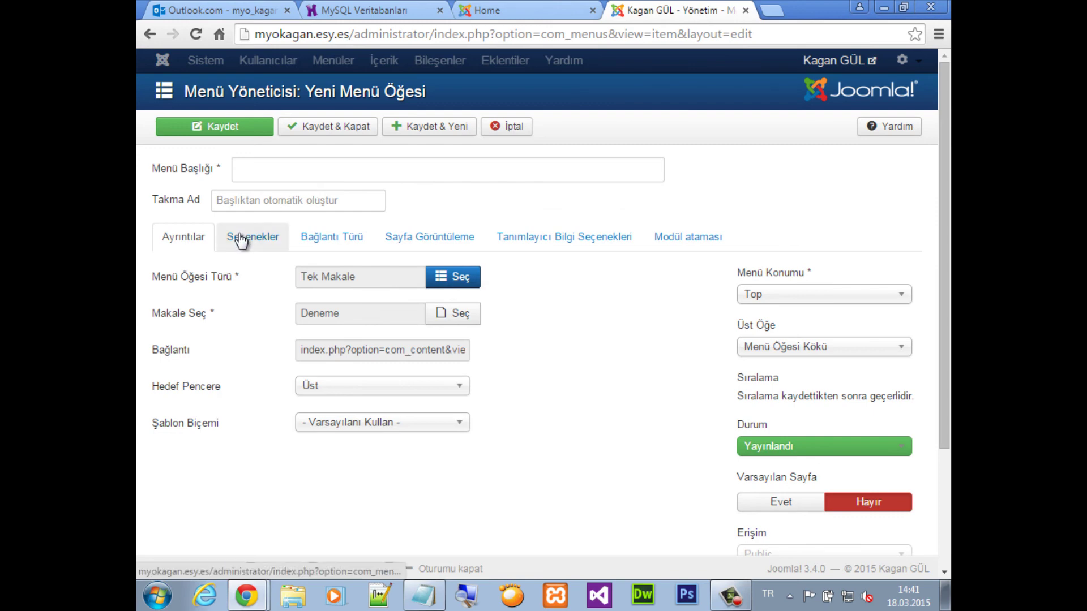
left_click(227, 133)
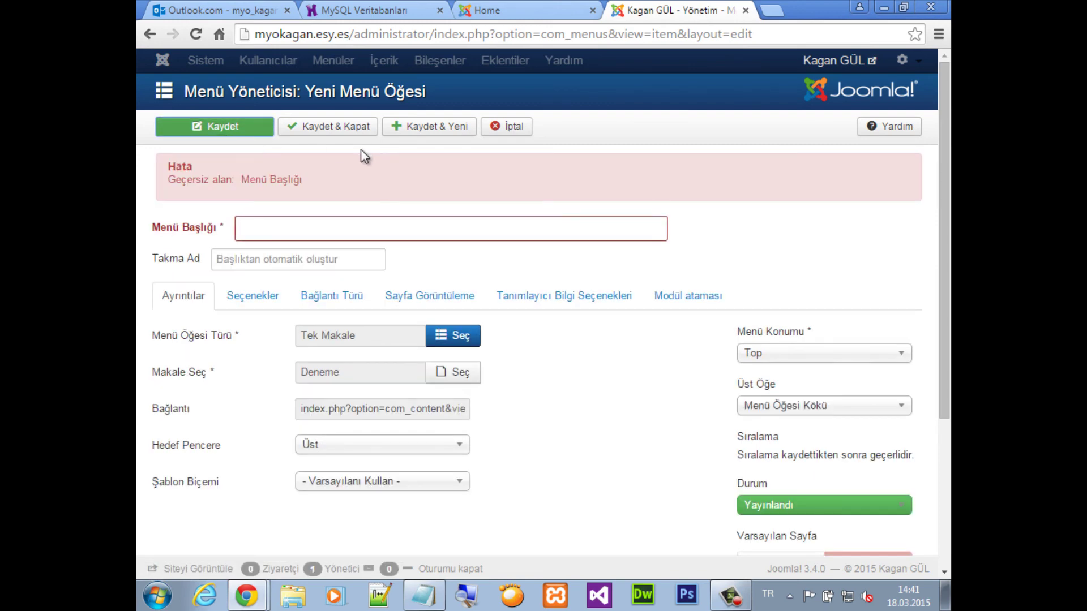
Enter 'Deneme' as the menu item's title
left_click(266, 233)
type("Dne")
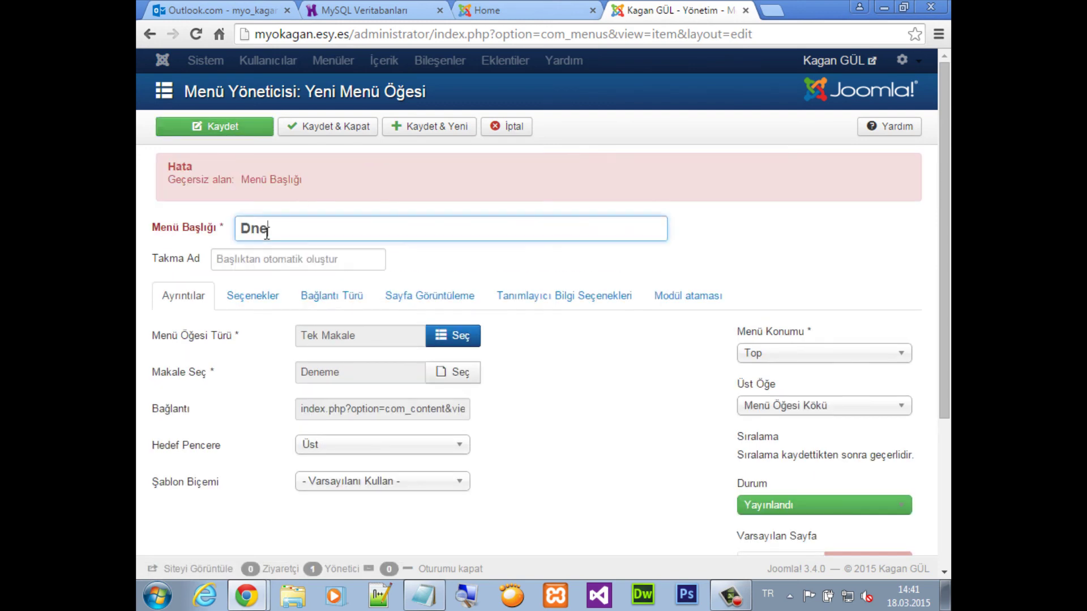
key("BackSpace")
type("en")
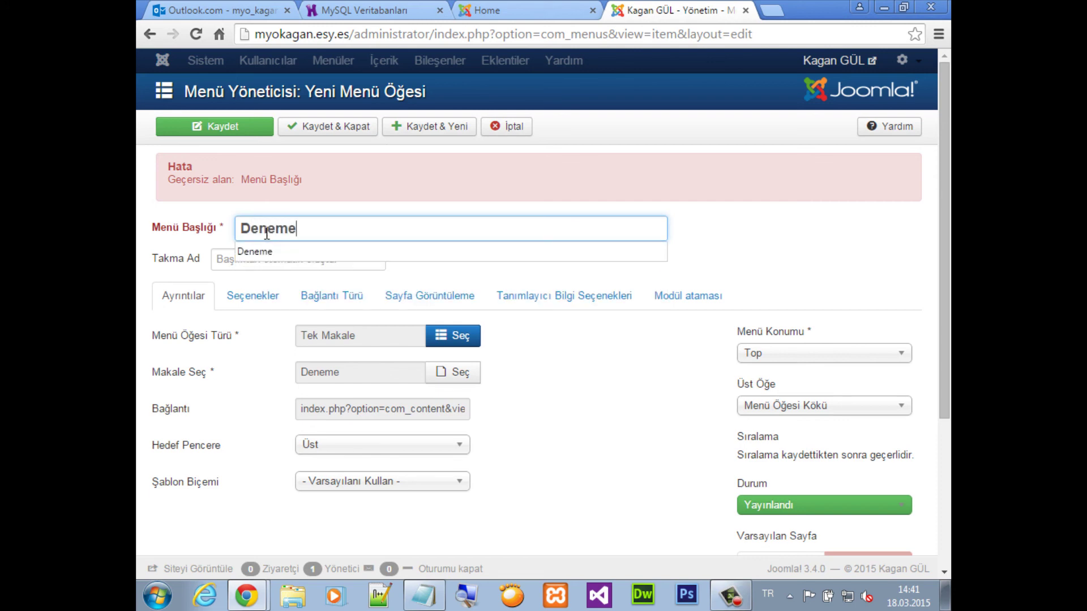
type("eme")
Reload the public site, open the new Deneme menu link to view its article, then return to admin
left_click(499, 17)
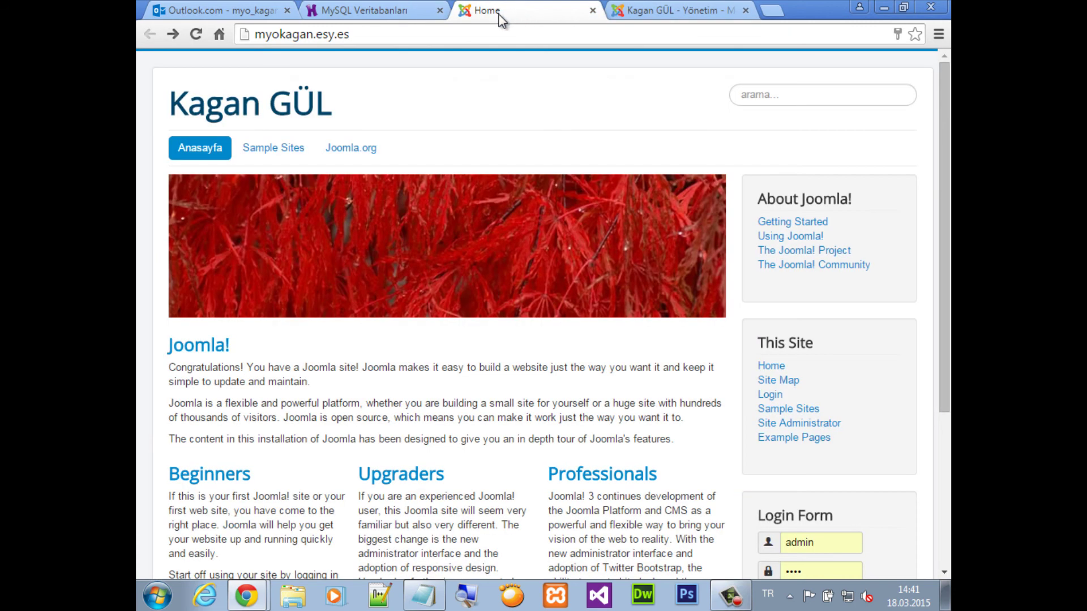
left_click(315, 35)
key("Return")
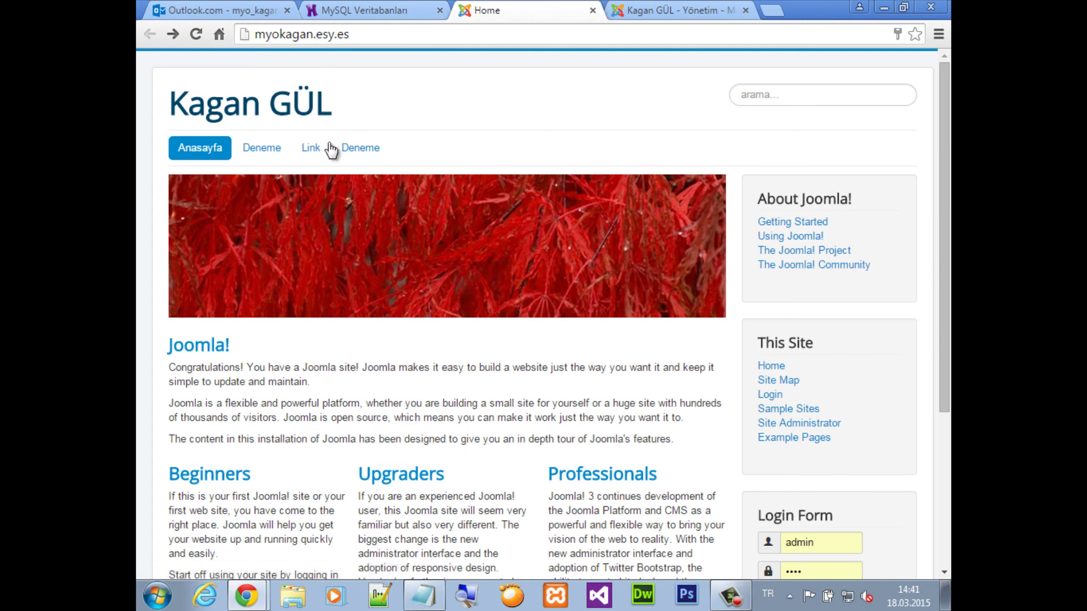
left_click(261, 158)
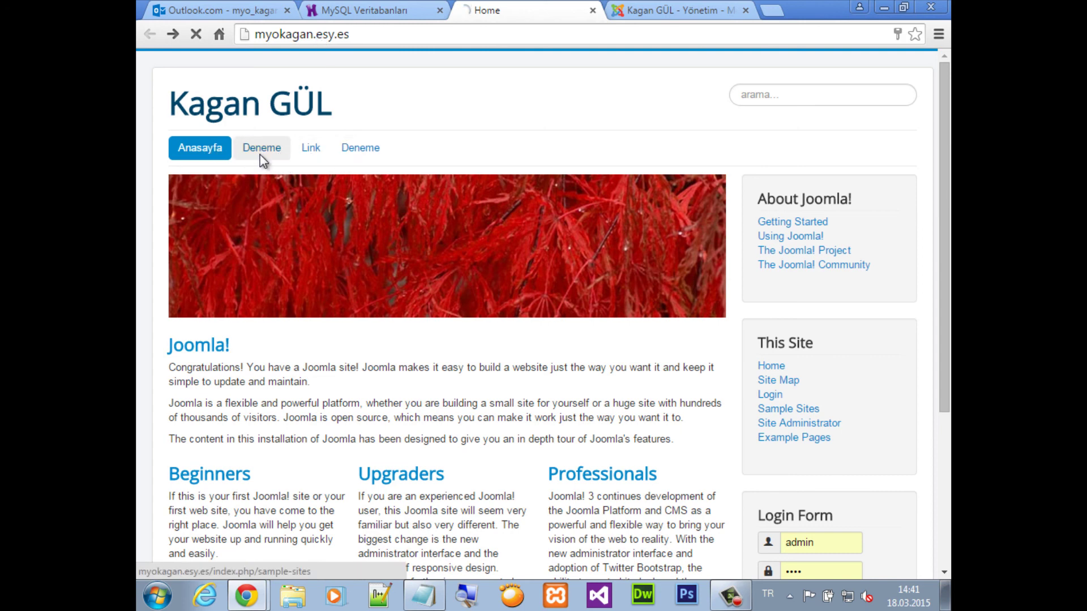
left_click(353, 157)
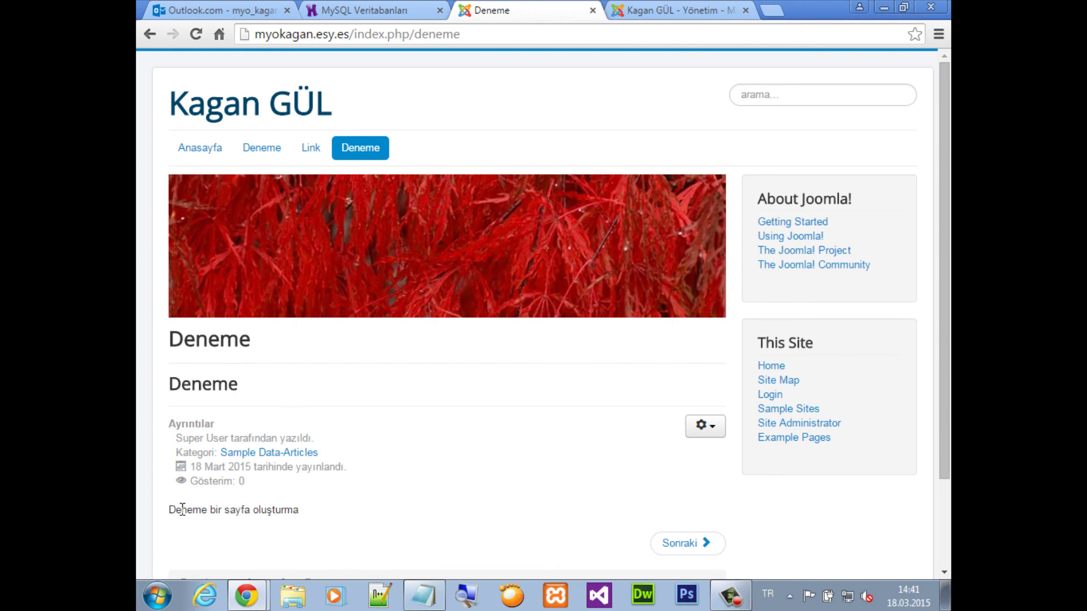
left_click_drag(182, 508, 295, 511)
left_click(644, 12)
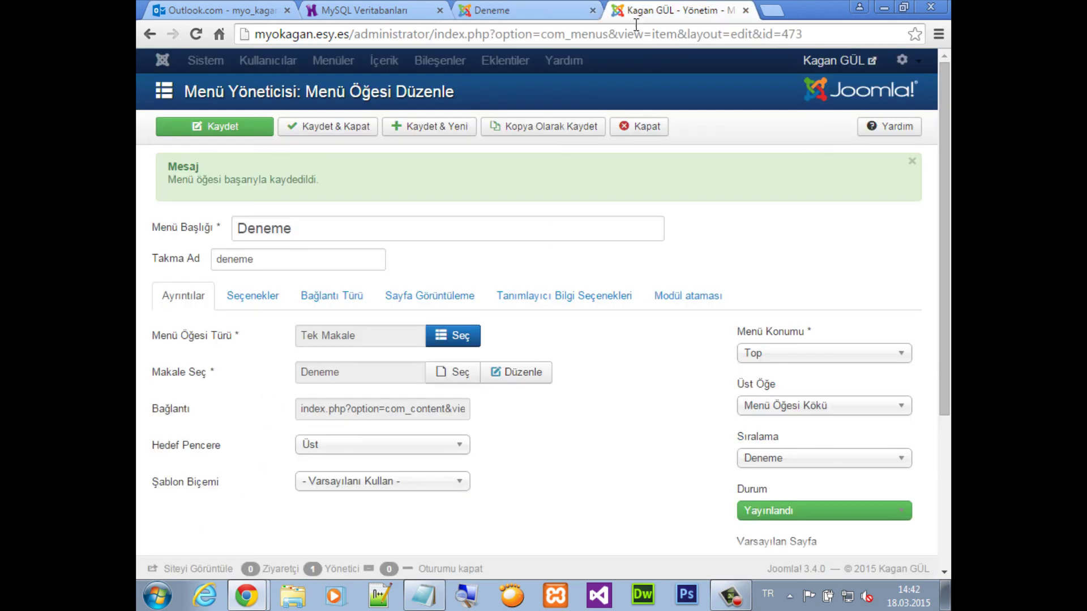
In the menu item's options, hide the article title and category, and turn off the category link
left_click(266, 298)
scroll(280, 334, "down", 2)
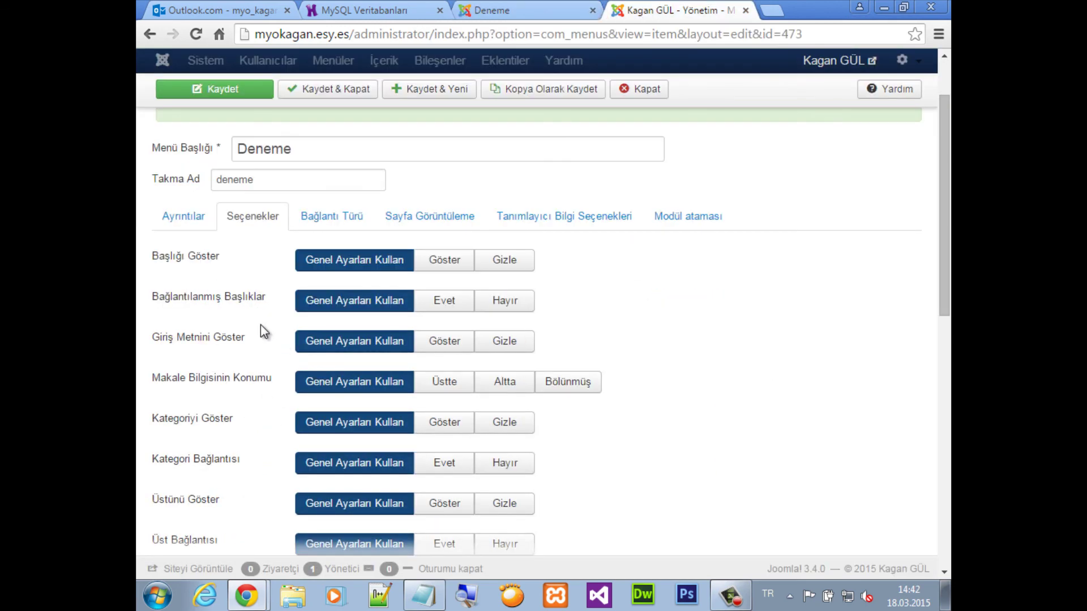
left_click(496, 263)
scroll(246, 348, "down", 2)
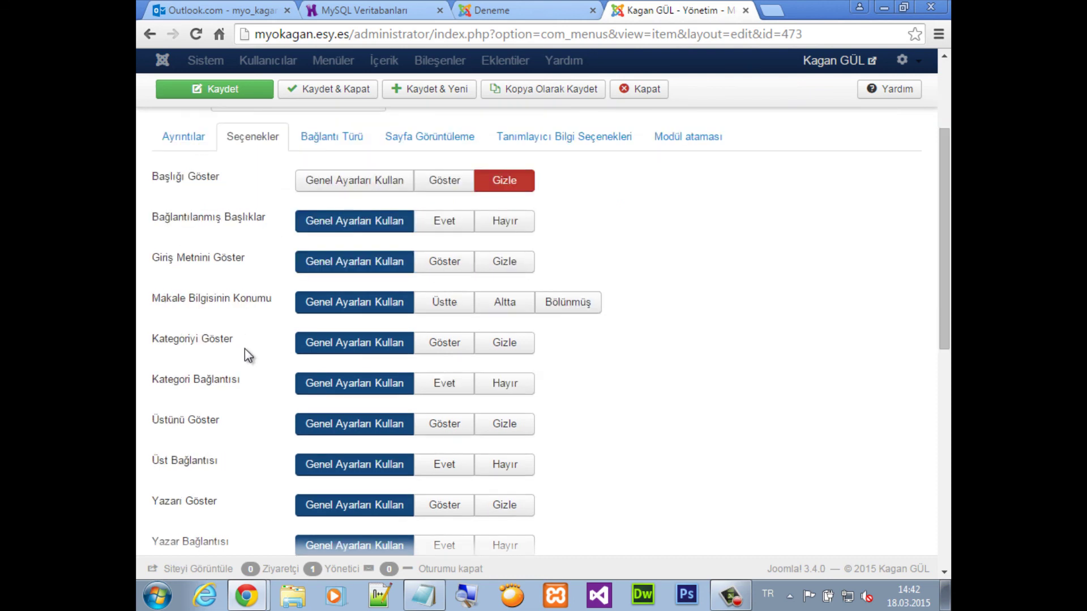
left_click(504, 343)
scroll(342, 364, "down", 2)
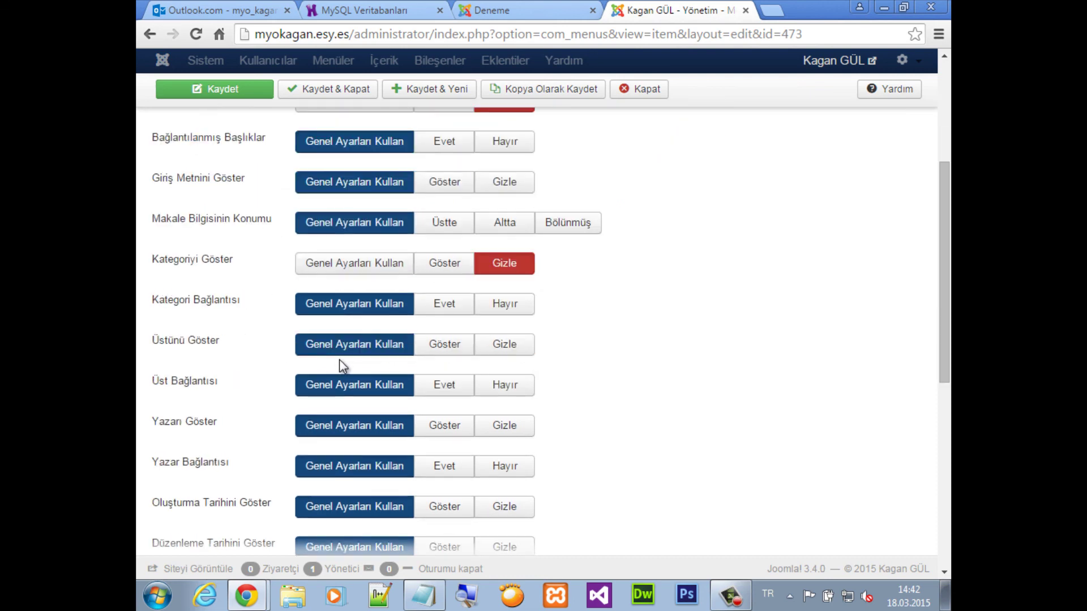
left_click(493, 313)
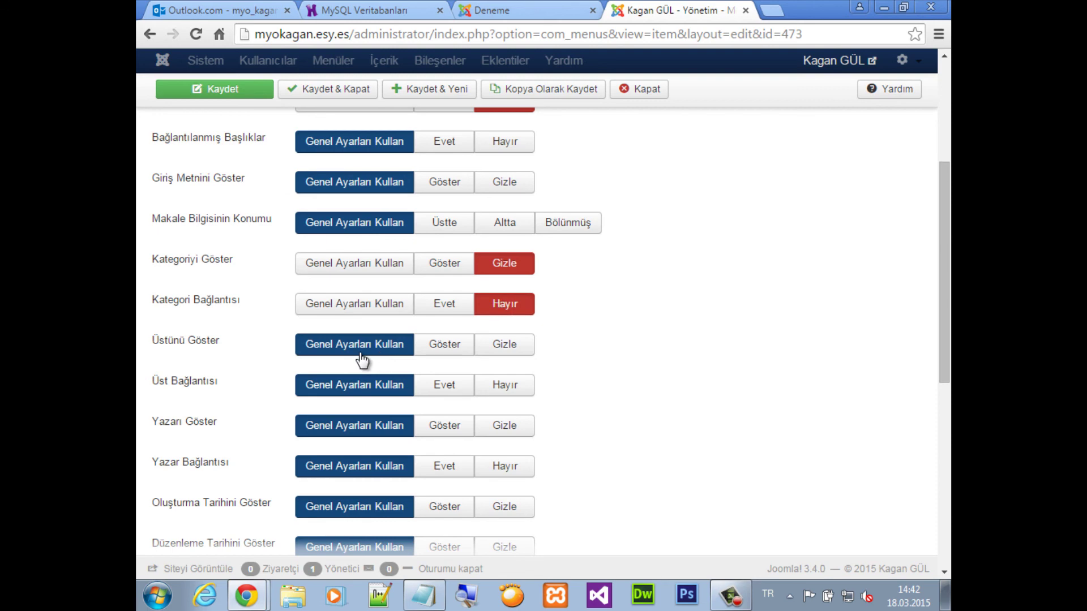
scroll(368, 359, "down", 2)
Hide the author and its link plus the hit count, then save the menu item
left_click(505, 348)
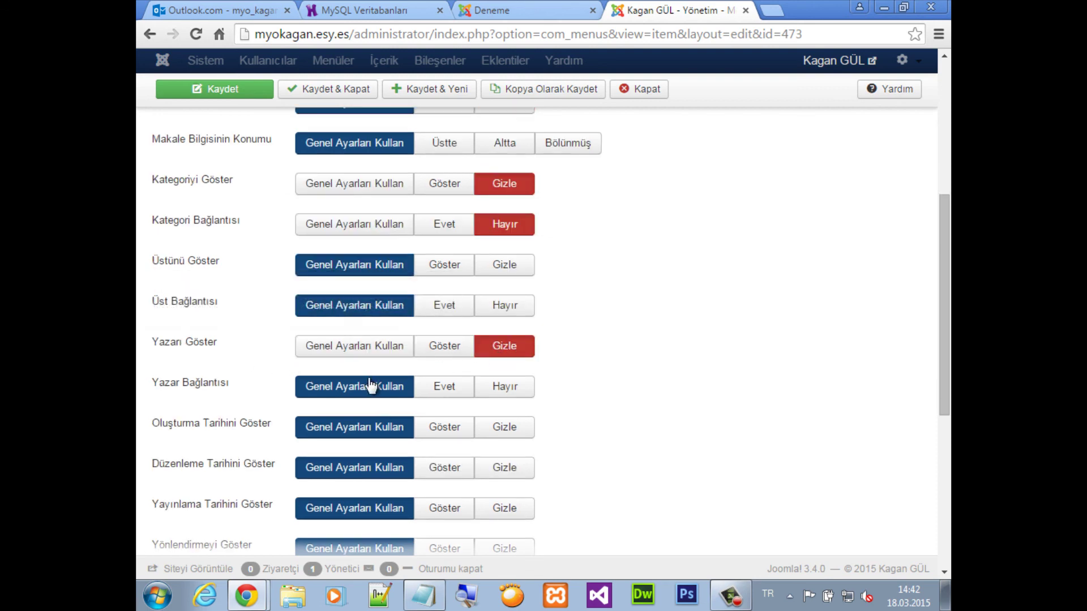
left_click(516, 385)
scroll(493, 379, "down", 4)
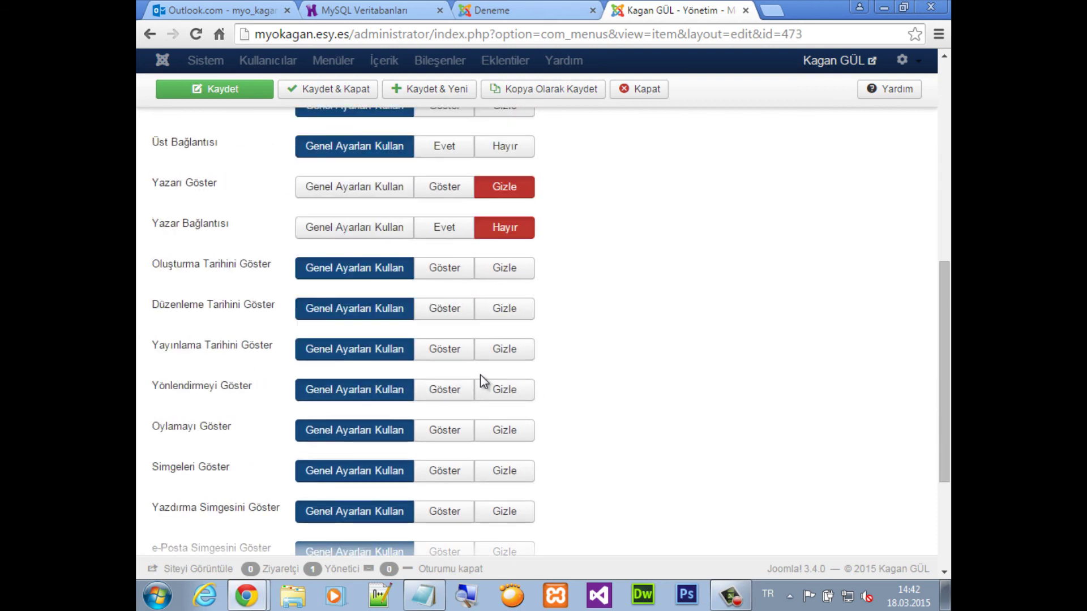
scroll(480, 374, "down", 2)
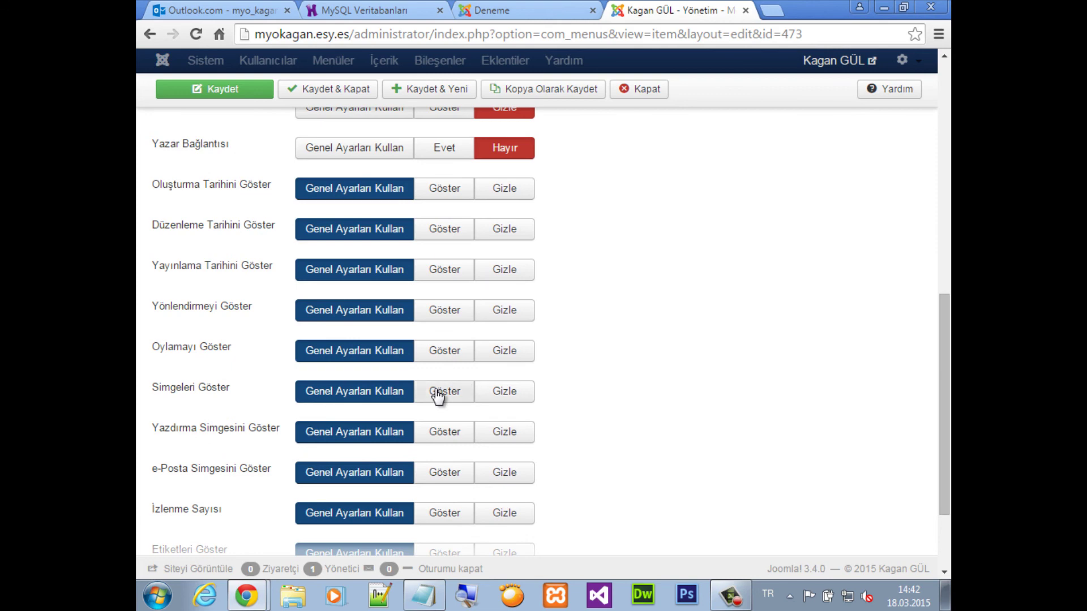
scroll(213, 438, "down", 2)
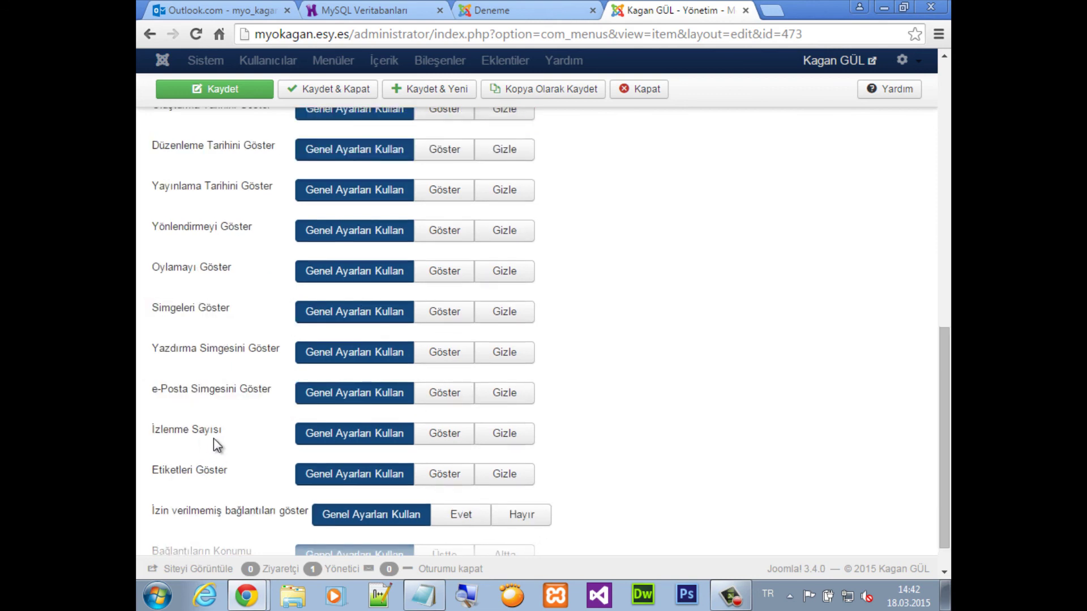
left_click(499, 433)
scroll(546, 424, "up", 10)
left_click(222, 89)
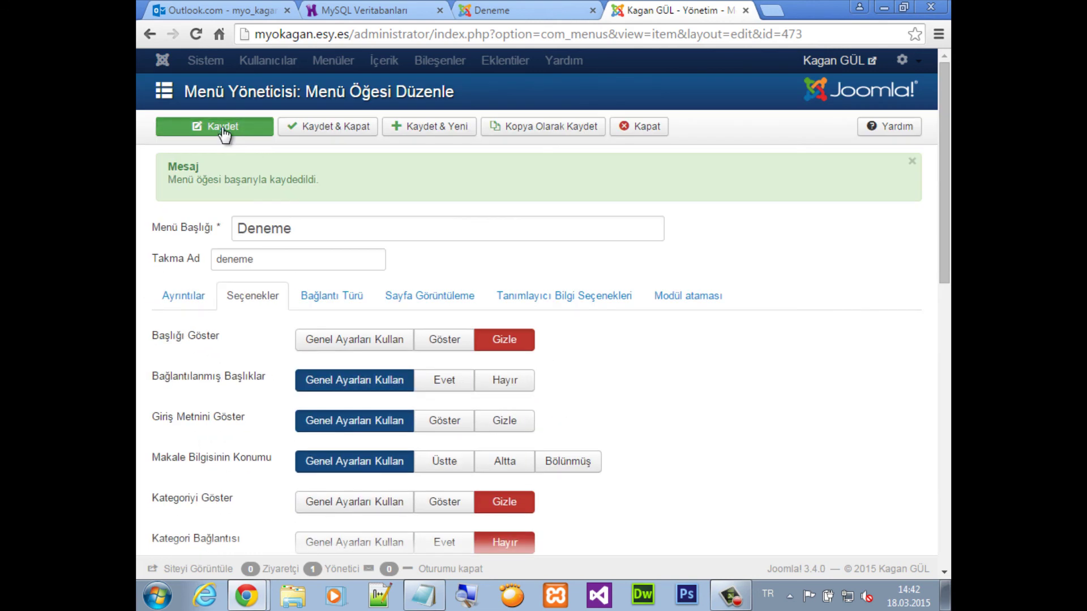
left_click(503, 10)
Reload the Deneme site page to check its details lines, then go back to the menu item editor
left_click(476, 35)
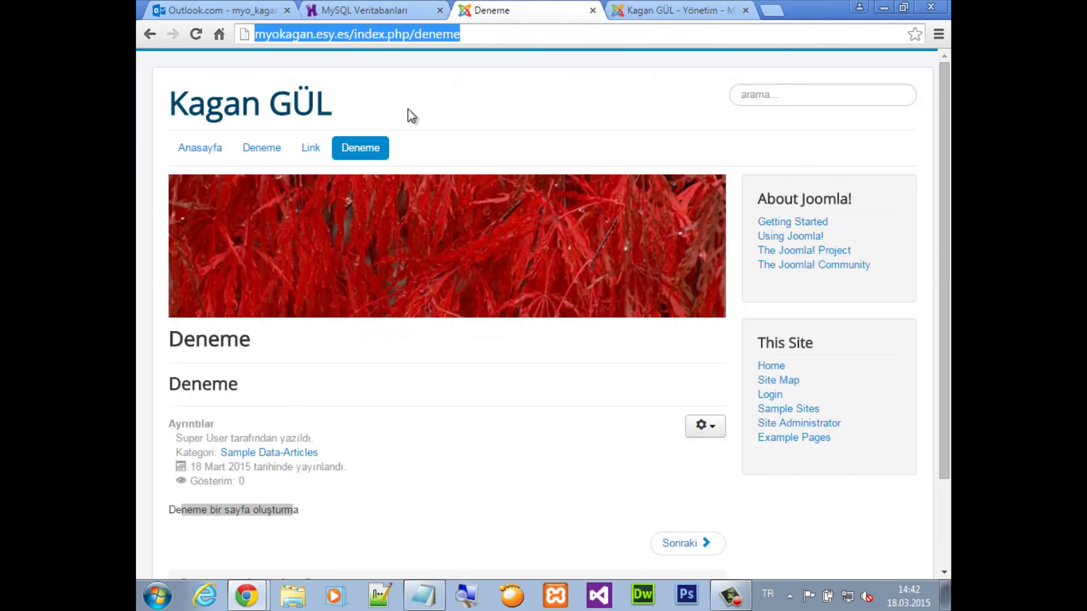
left_click_drag(267, 478, 167, 444)
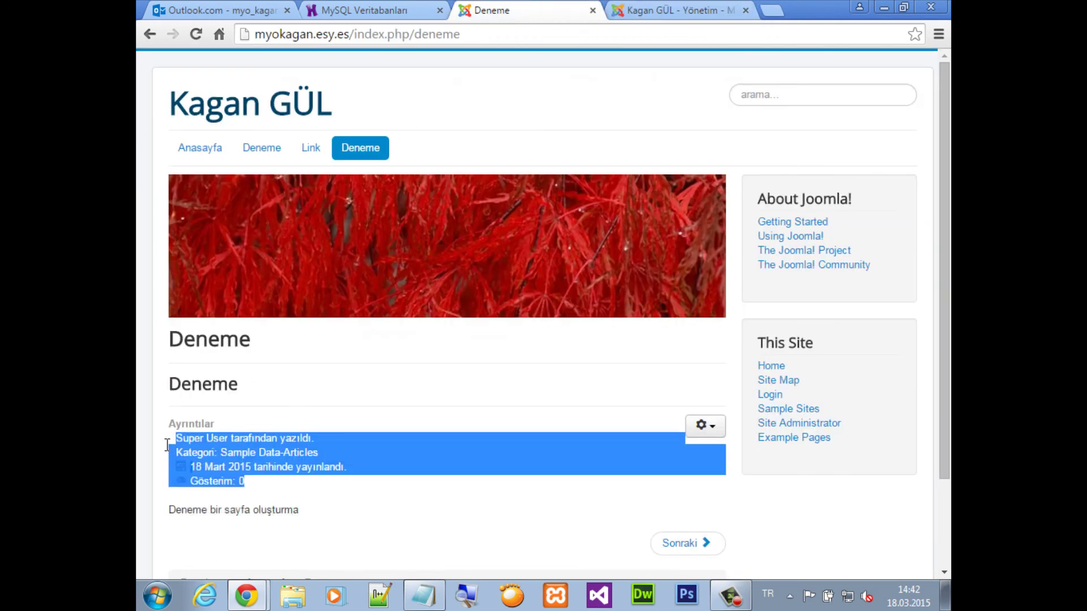
left_click(399, 37)
key("Return")
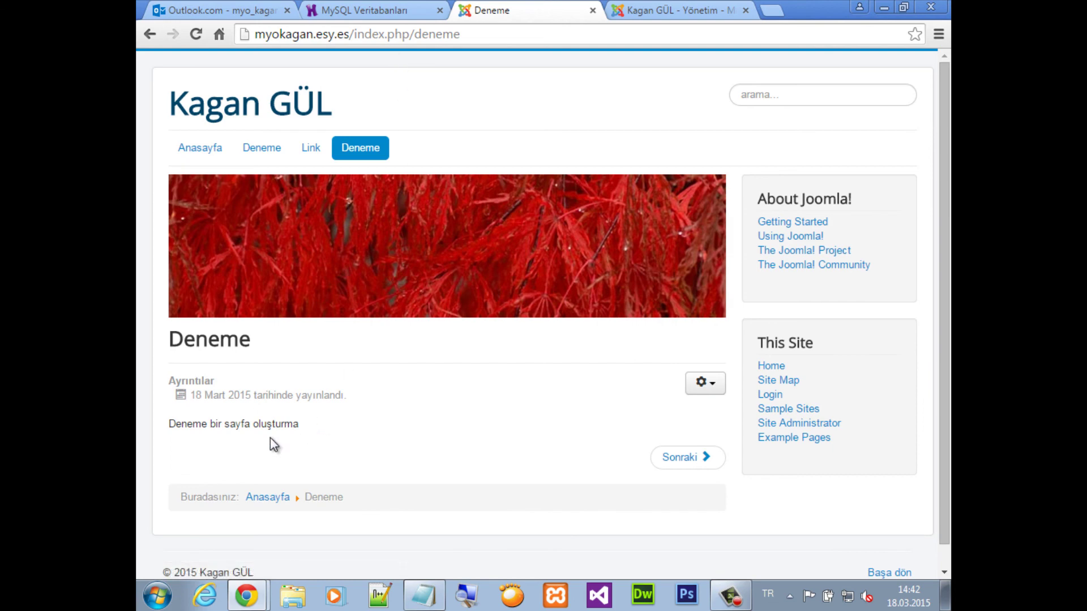
left_click(656, 10)
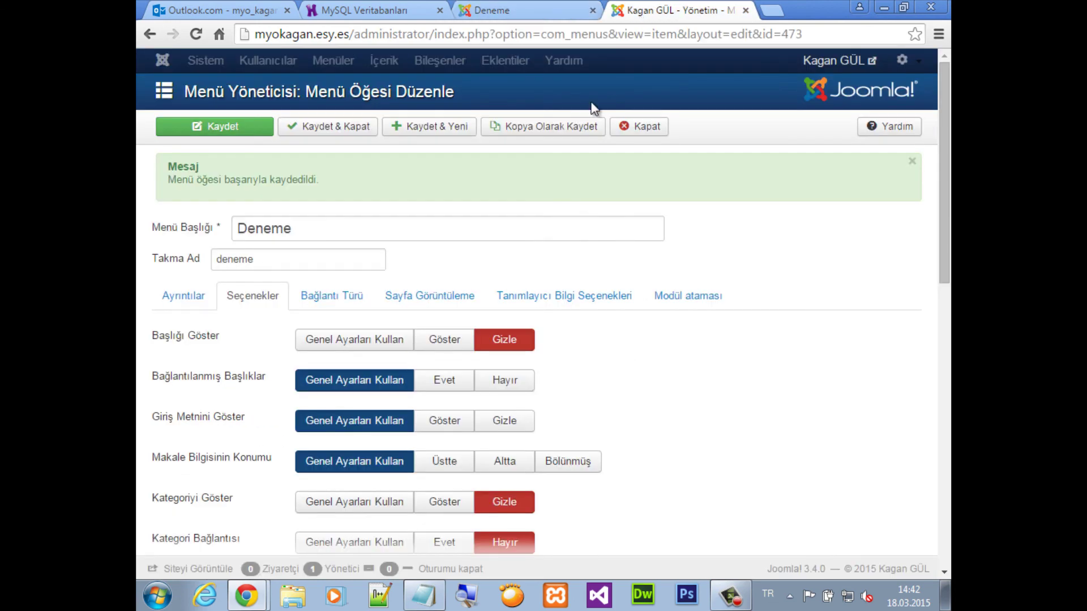
scroll(303, 419, "down", 5)
Hide the creation, last-modified and publish dates on the Deneme menu item and save
scroll(295, 418, "down", 3)
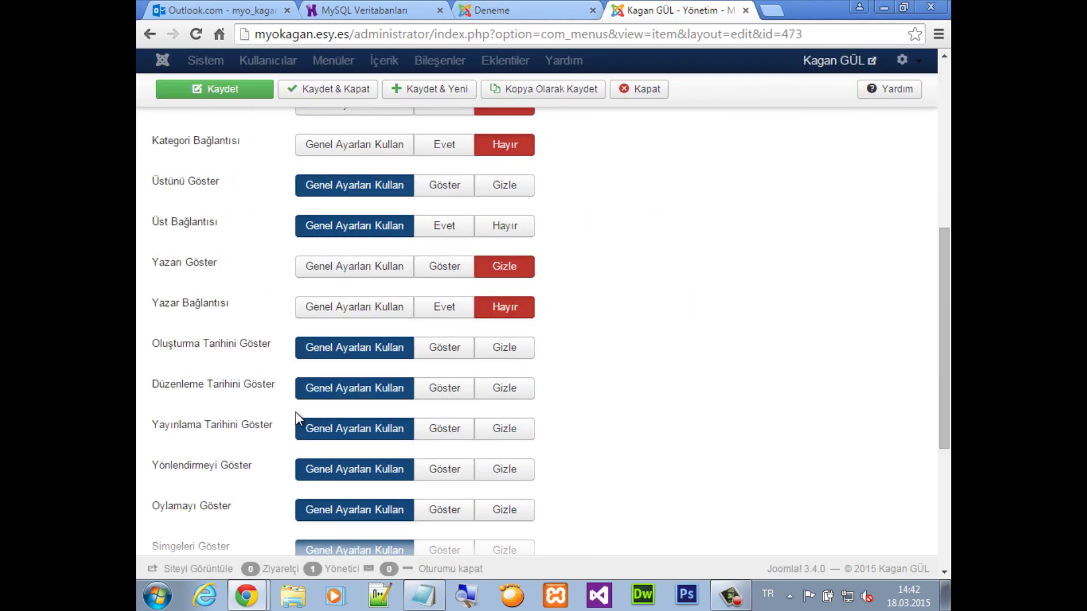
left_click(506, 348)
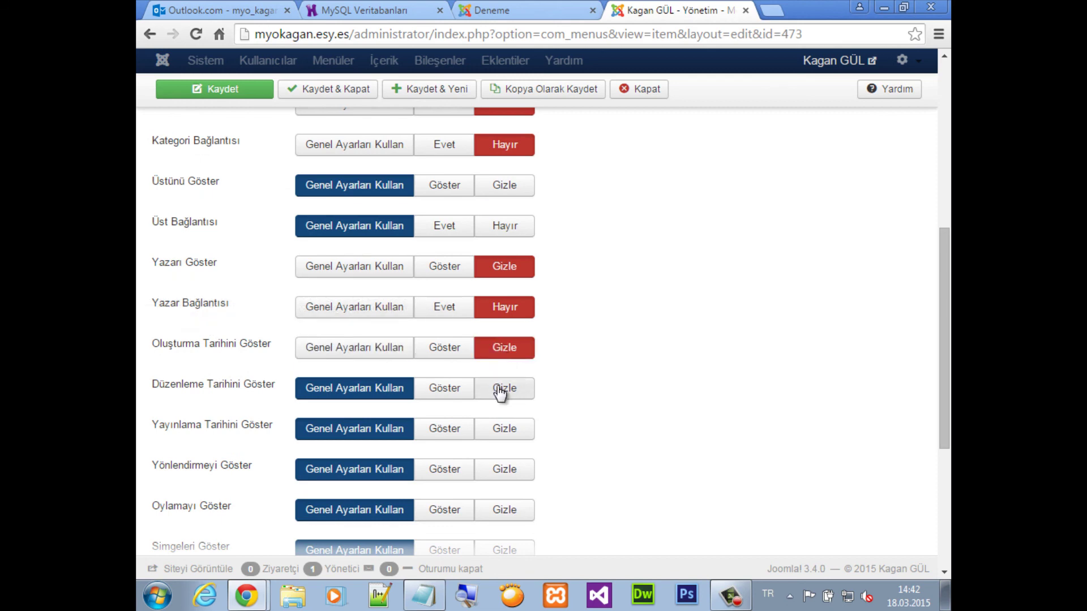
left_click(500, 390)
left_click(506, 431)
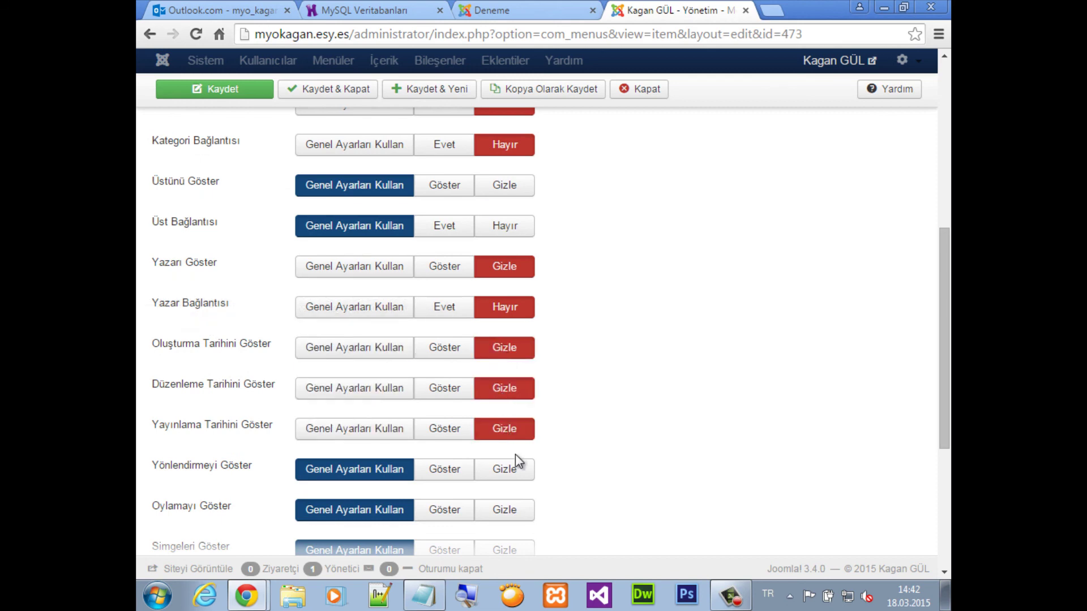
scroll(569, 209, "up", 4)
left_click(244, 95)
Reload the live Deneme page to confirm the date lines are gone
left_click(553, 8)
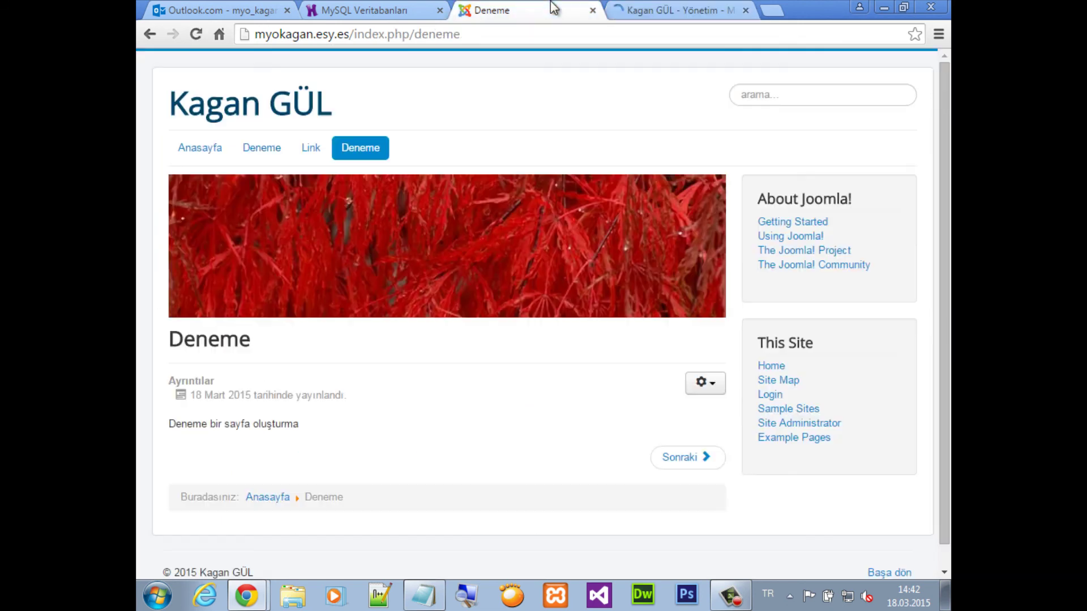
left_click_drag(352, 405, 155, 377)
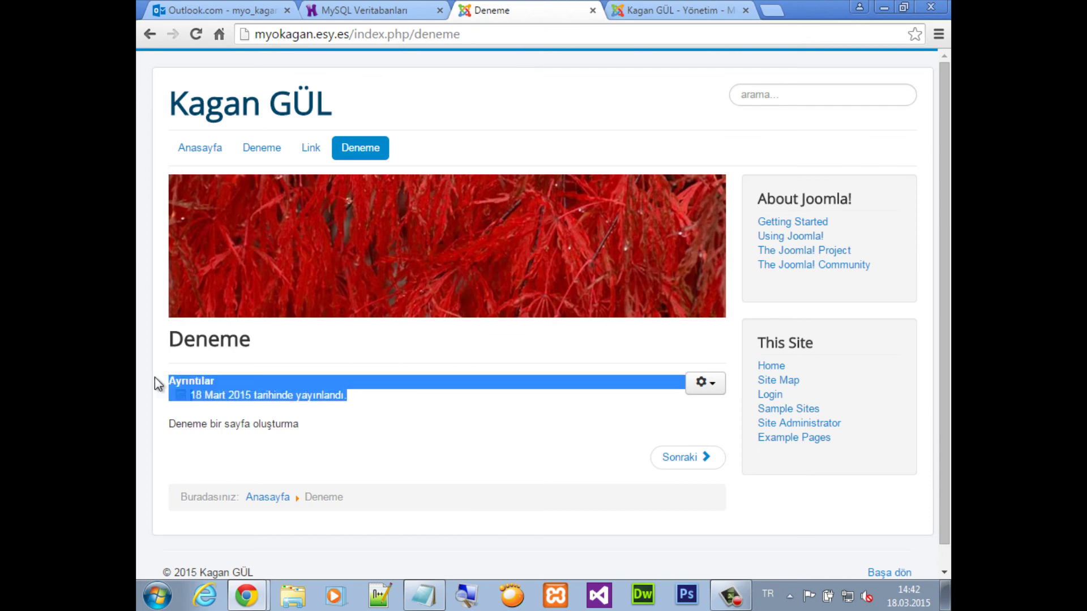
left_click(439, 30)
key("Return")
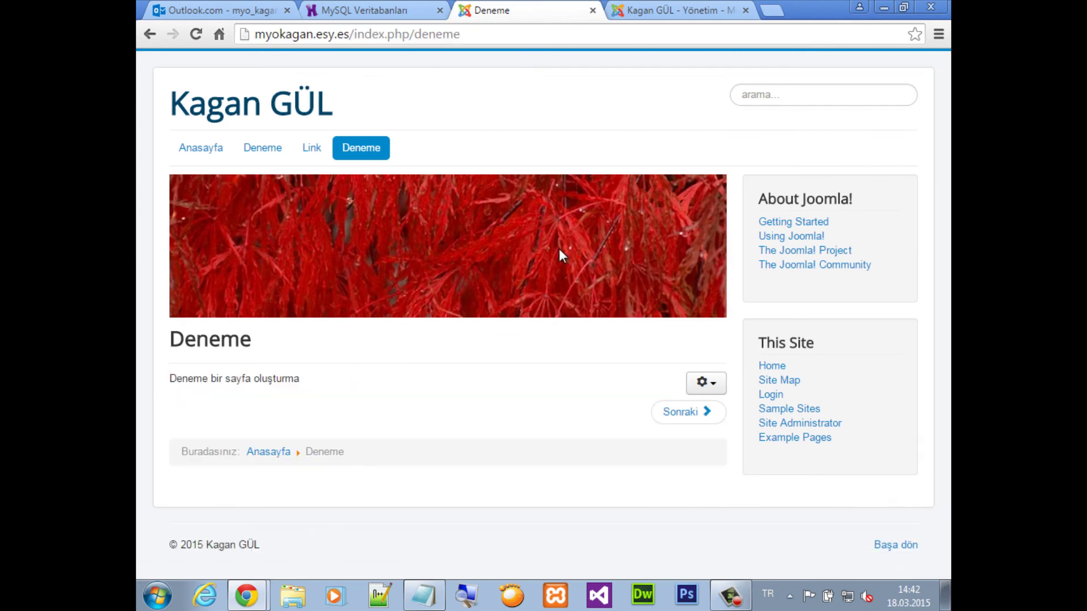
left_click_drag(362, 388, 183, 384)
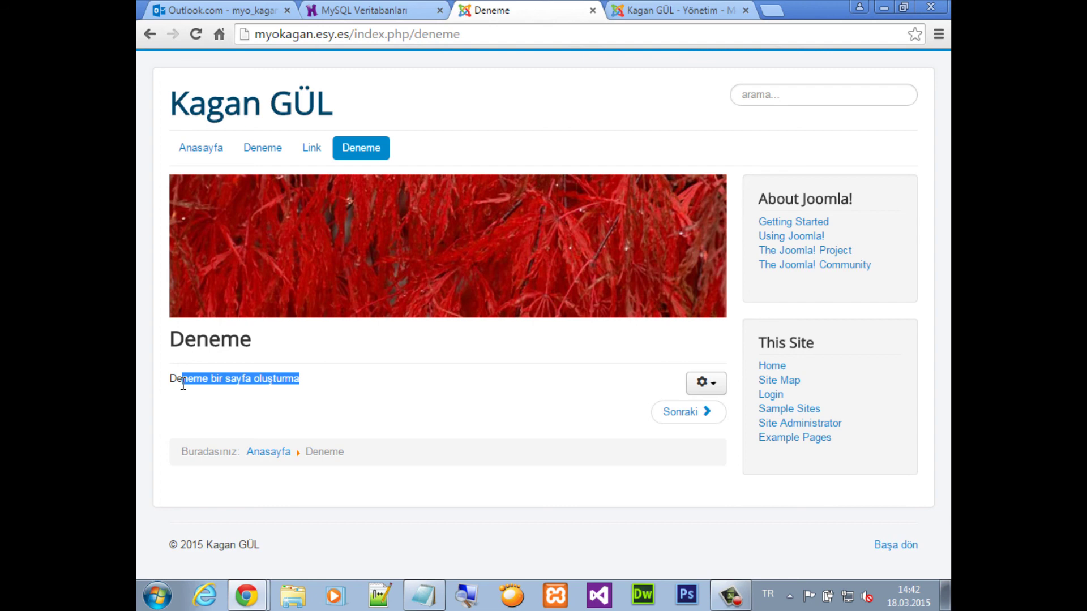
left_click(702, 383)
Hide the e-mail, print and general icons on the Deneme menu item and save
left_click(656, 10)
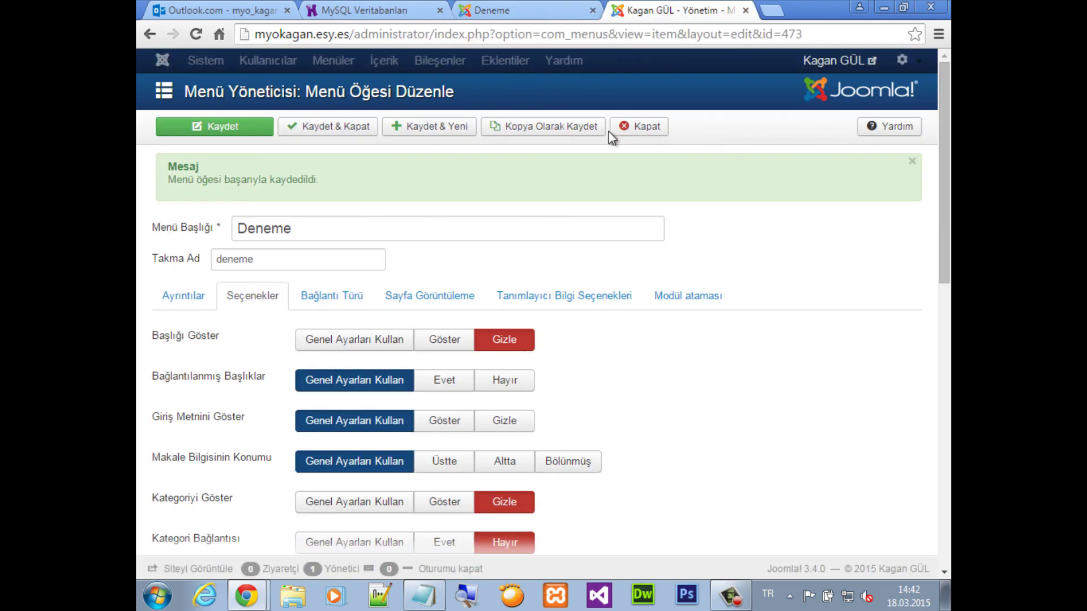
scroll(463, 403, "down", 4)
scroll(275, 396, "down", 3)
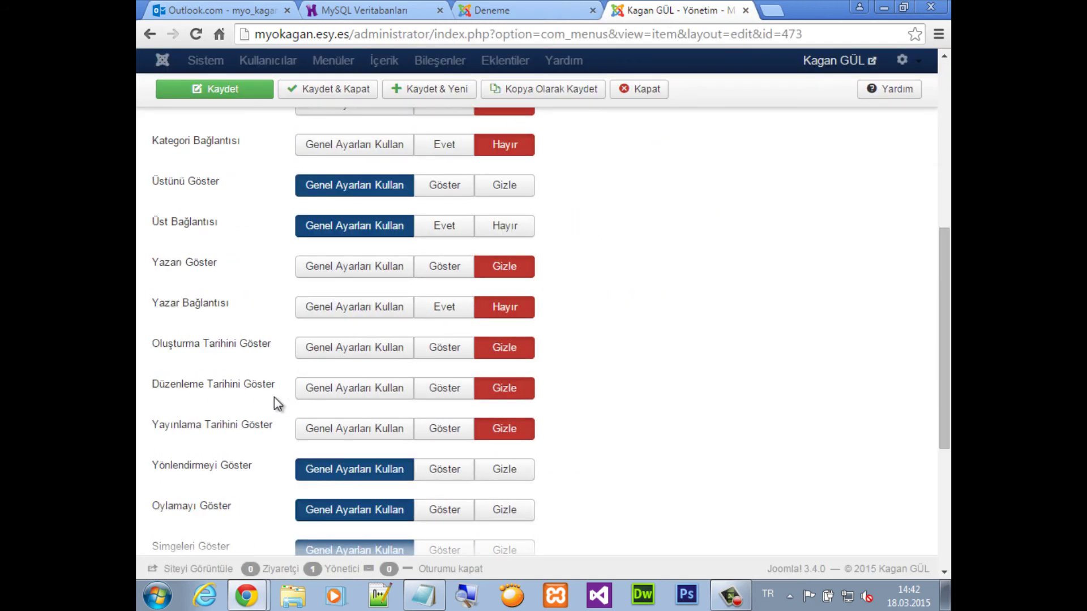
scroll(274, 403, "down", 2)
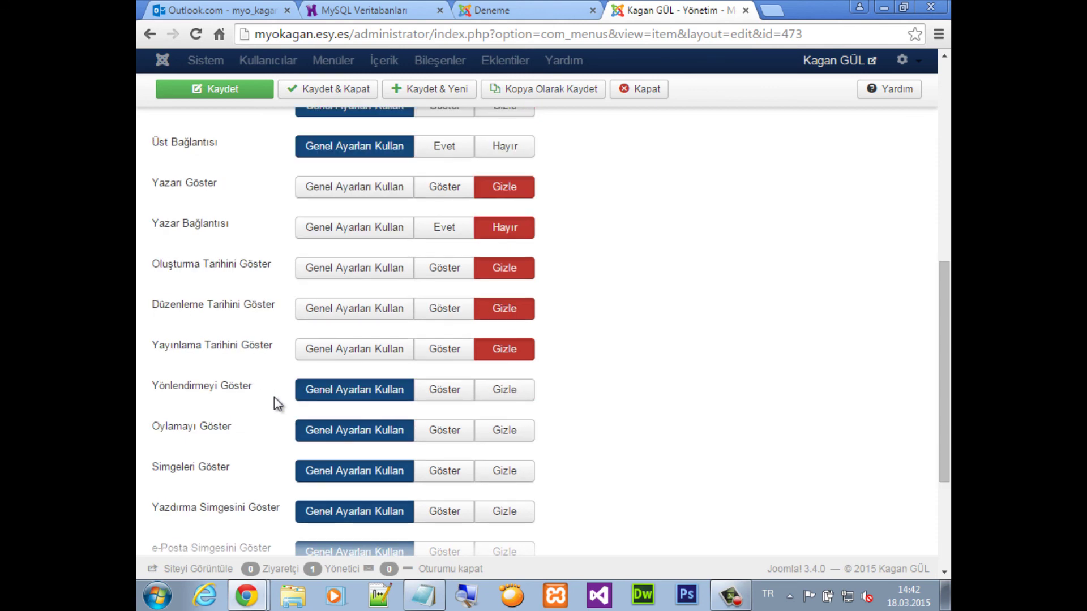
scroll(223, 354, "down", 2)
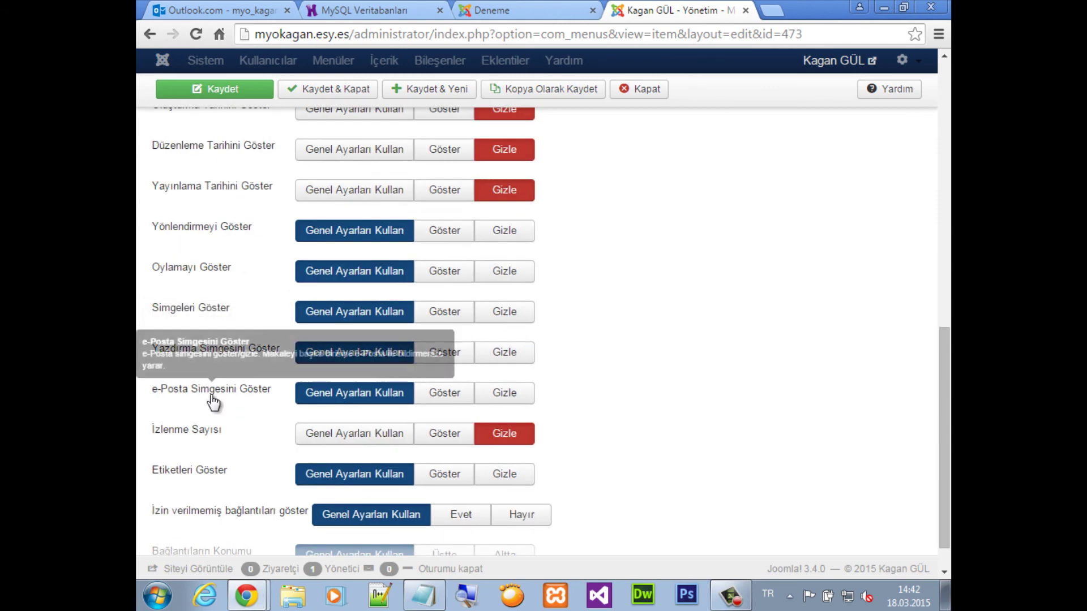
left_click(500, 394)
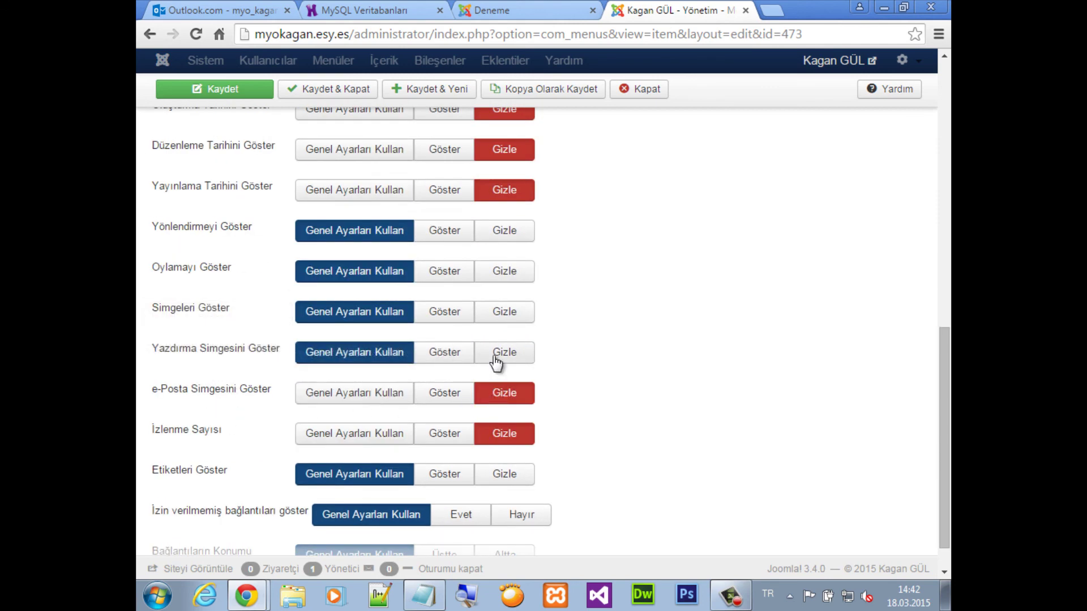
left_click(503, 353)
left_click(515, 319)
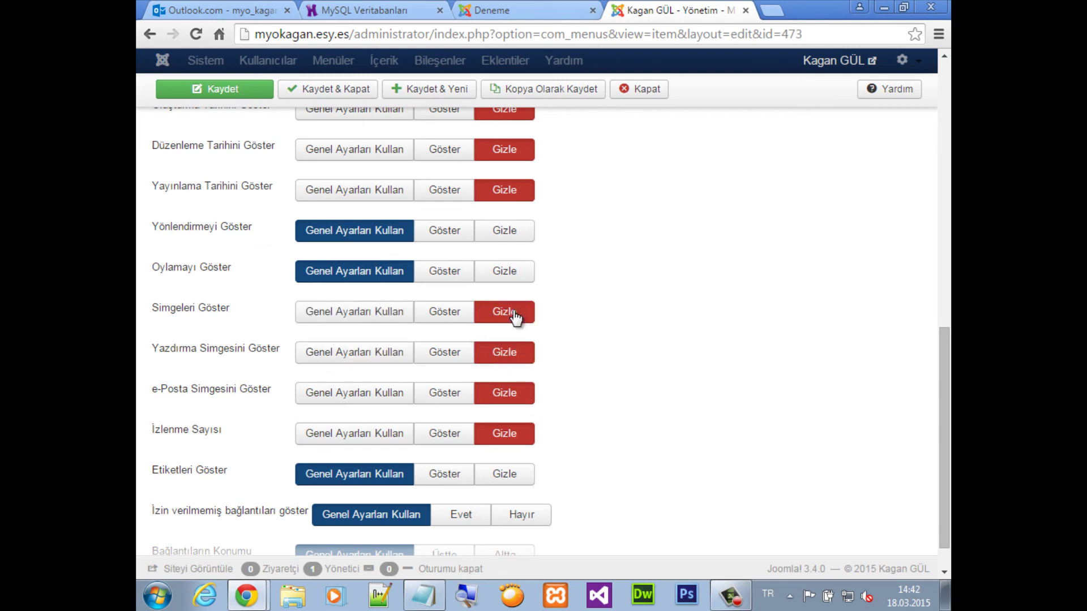
left_click(233, 89)
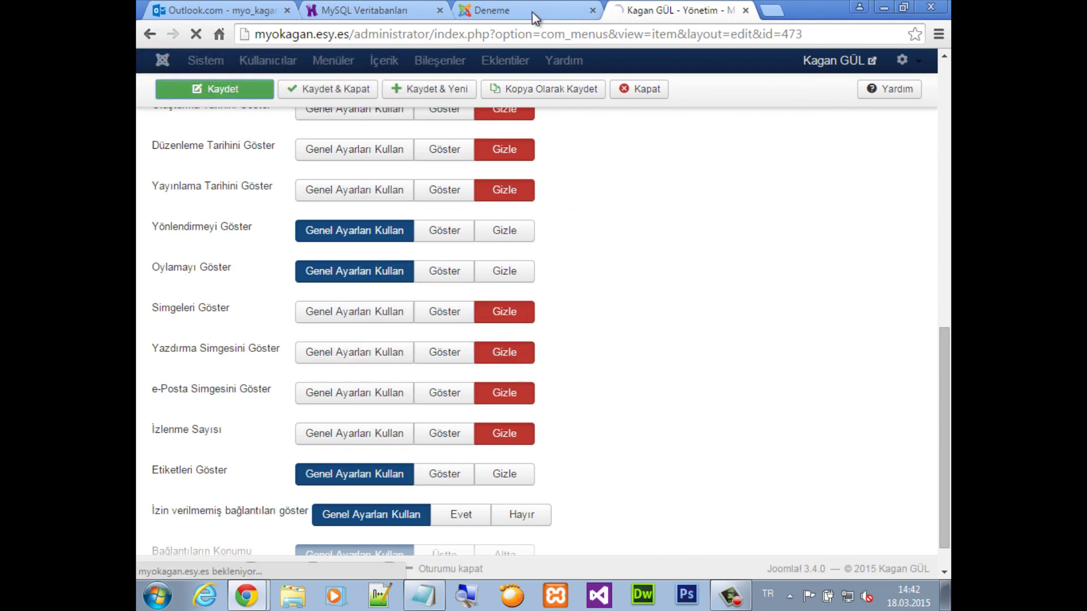
Reload the Deneme page to confirm the icons are gone, then bring up the Notepad notes
left_click(509, 11)
left_click(502, 34)
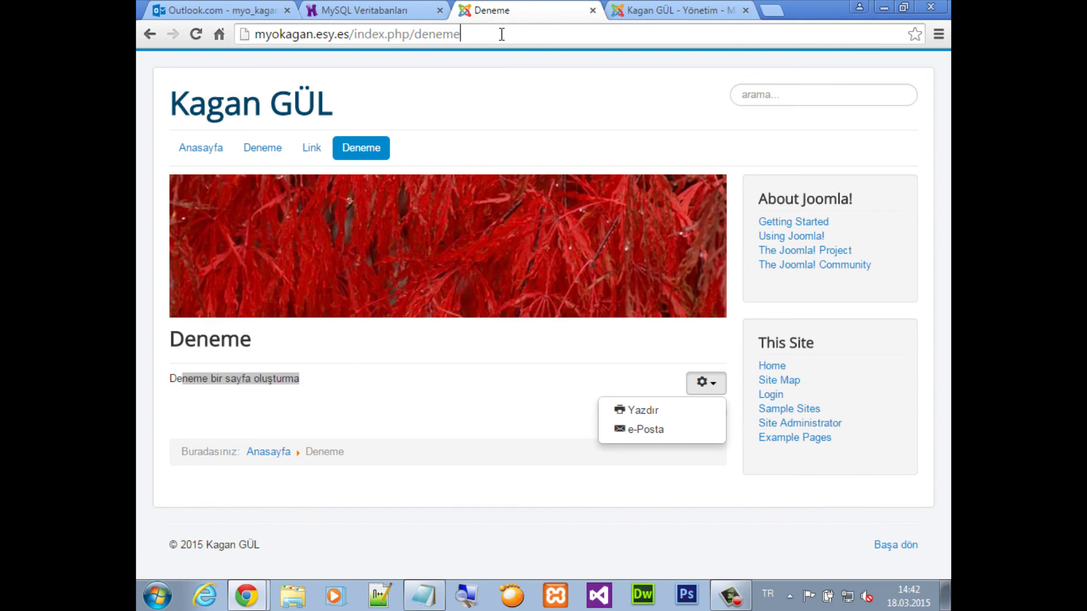
key("Return")
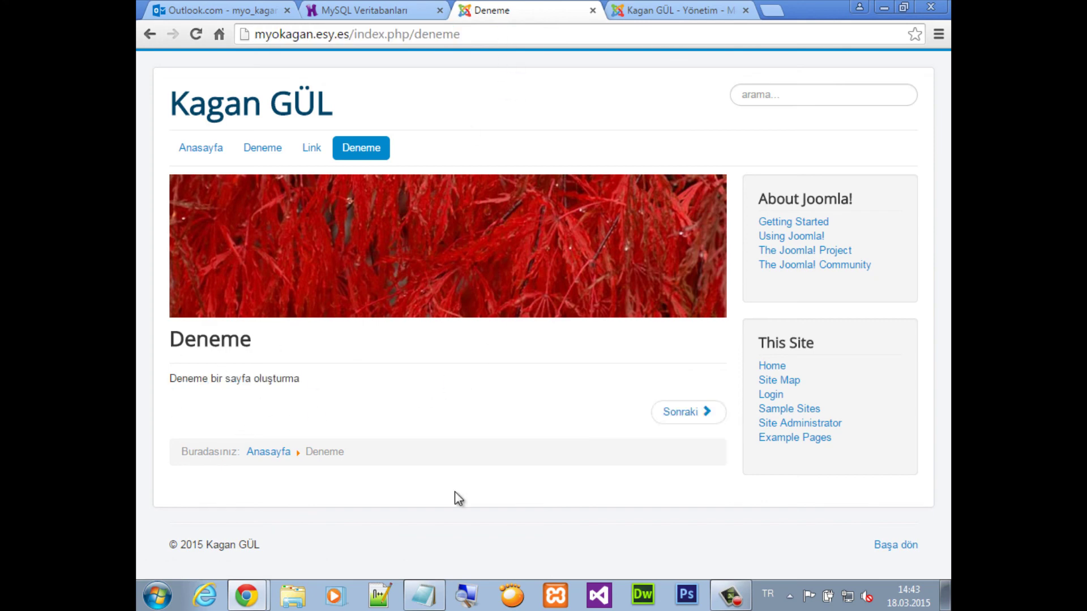
left_click(423, 596)
Add two note lines: pages and theme modules can be edited this way; the same method works for WordPress and others
key("Return")
key("Return")
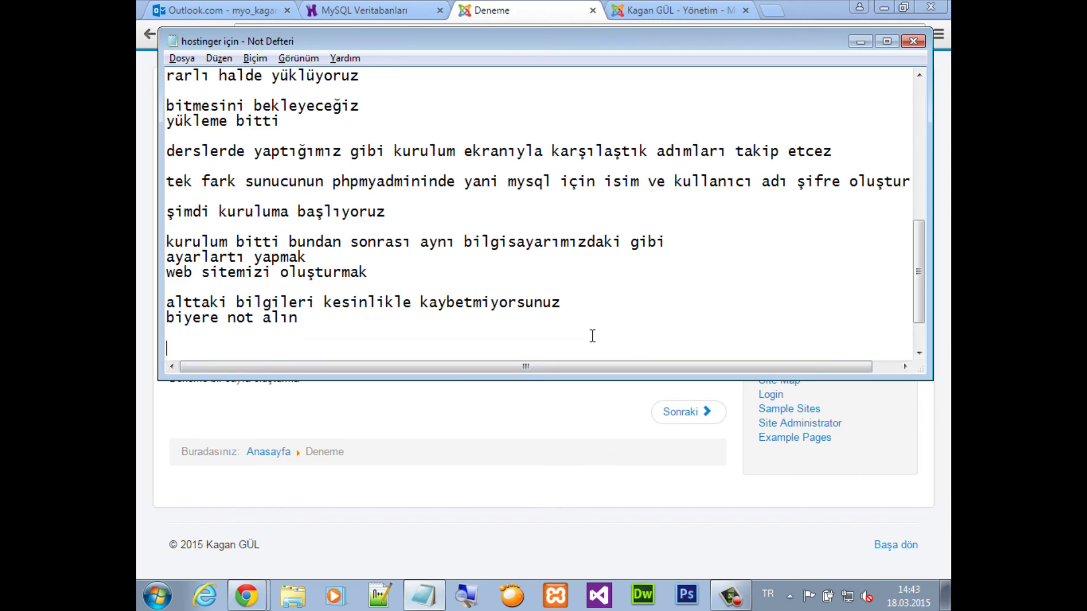
type("bu şekilde")
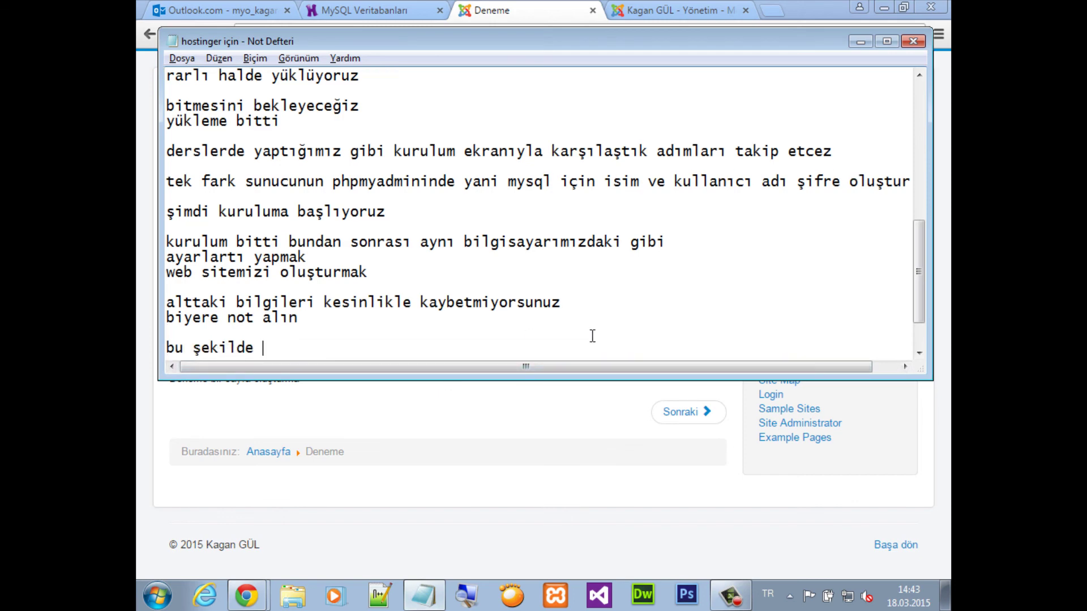
type(" de sayfaları")
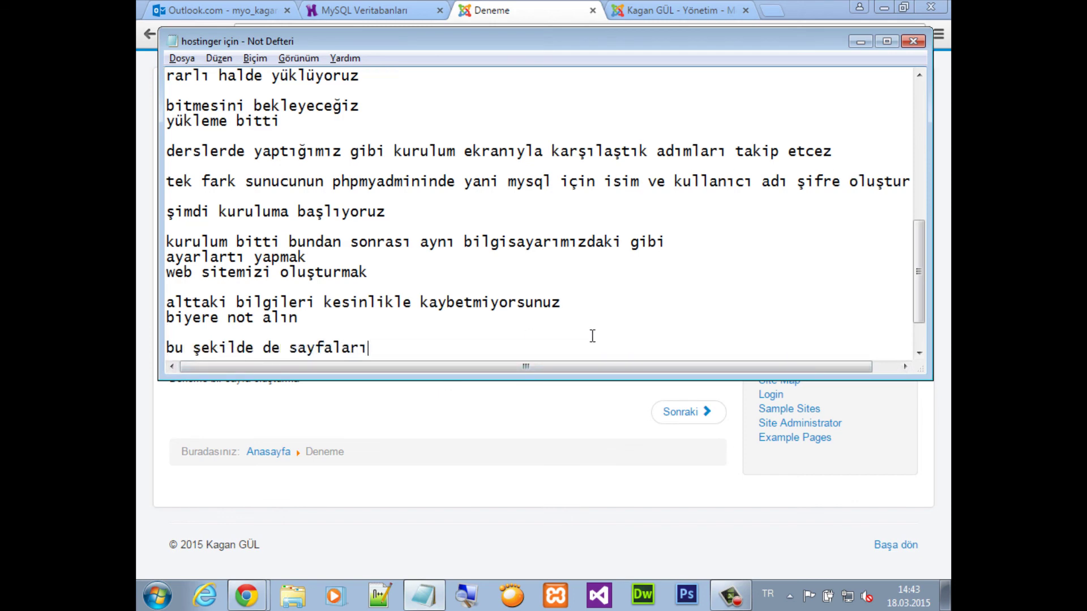
type(" düzenleyebi")
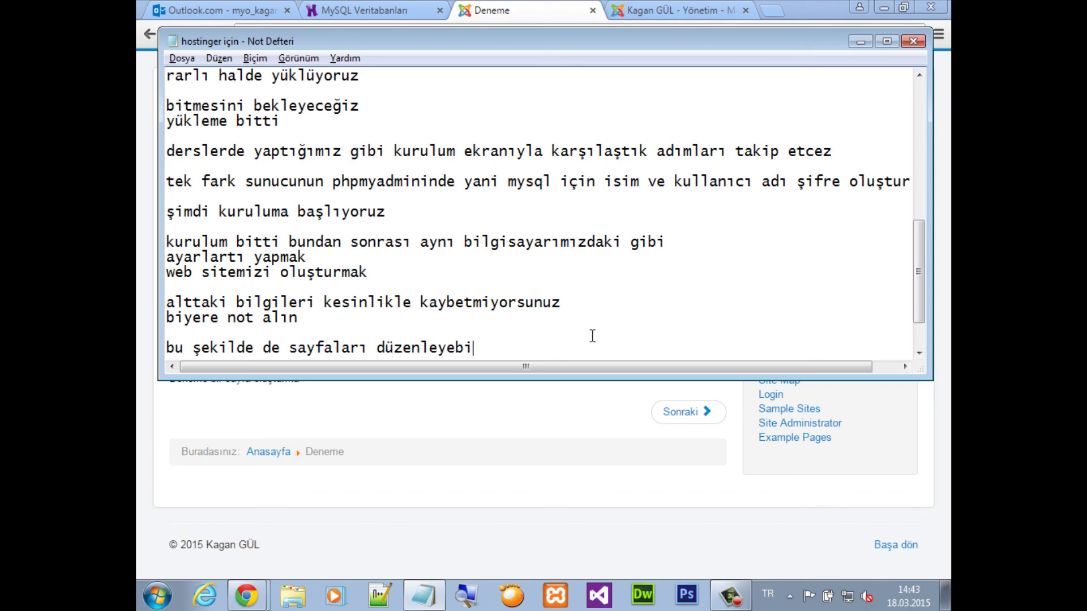
type("lir tema modül")
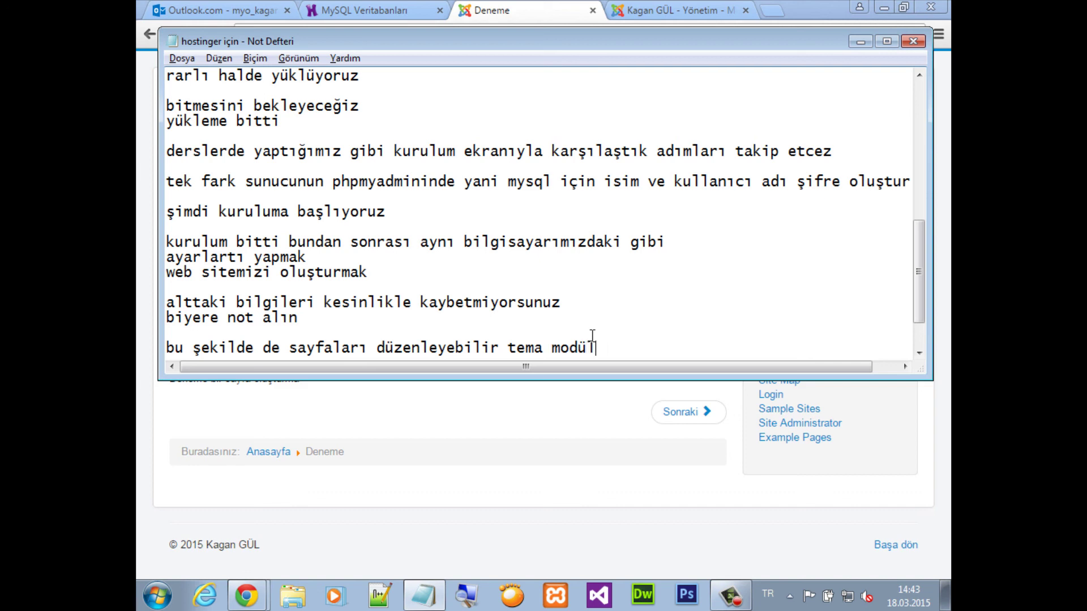
type(" ekleyebilir")
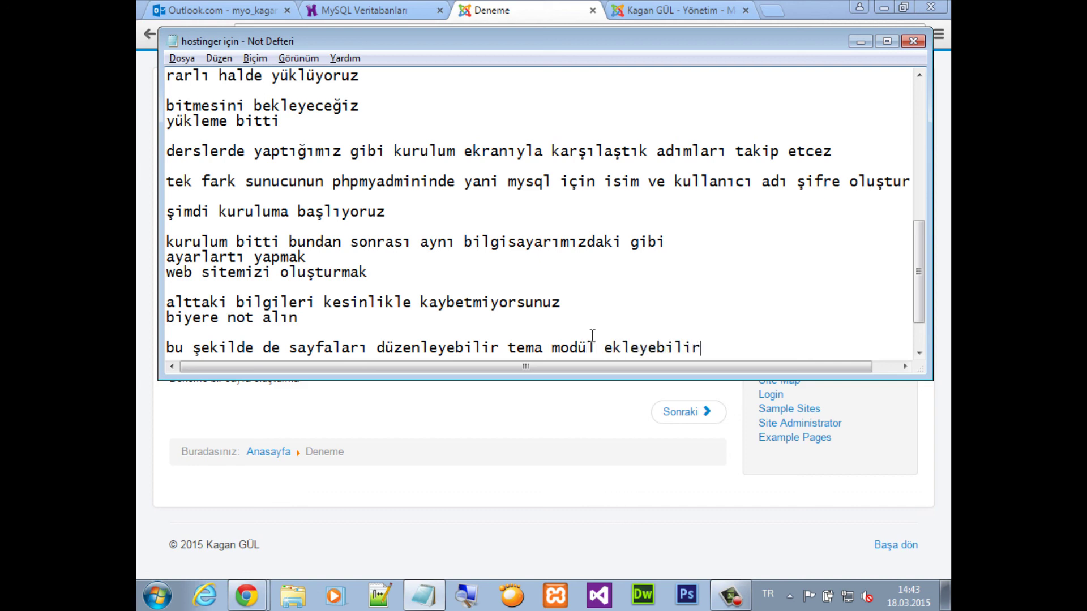
type("siniz dersle")
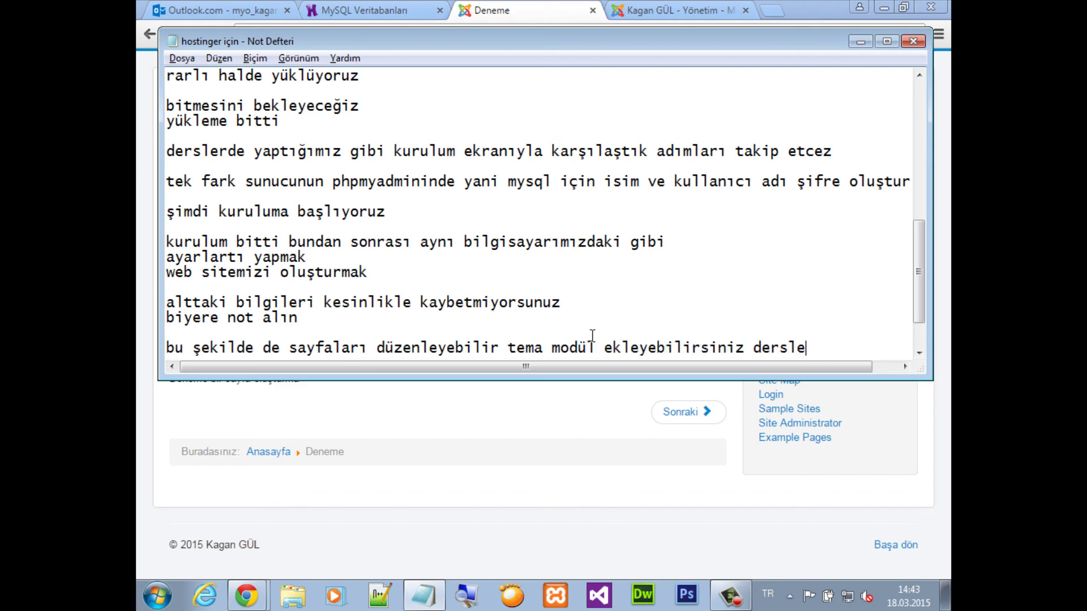
type("rde örnekl")
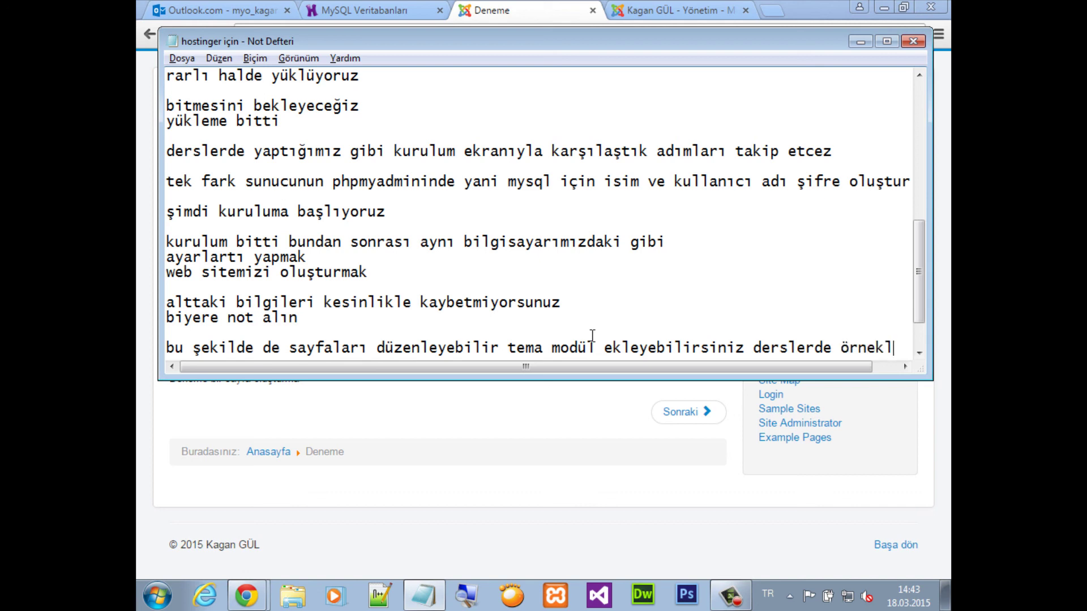
type("eri yapılacak")
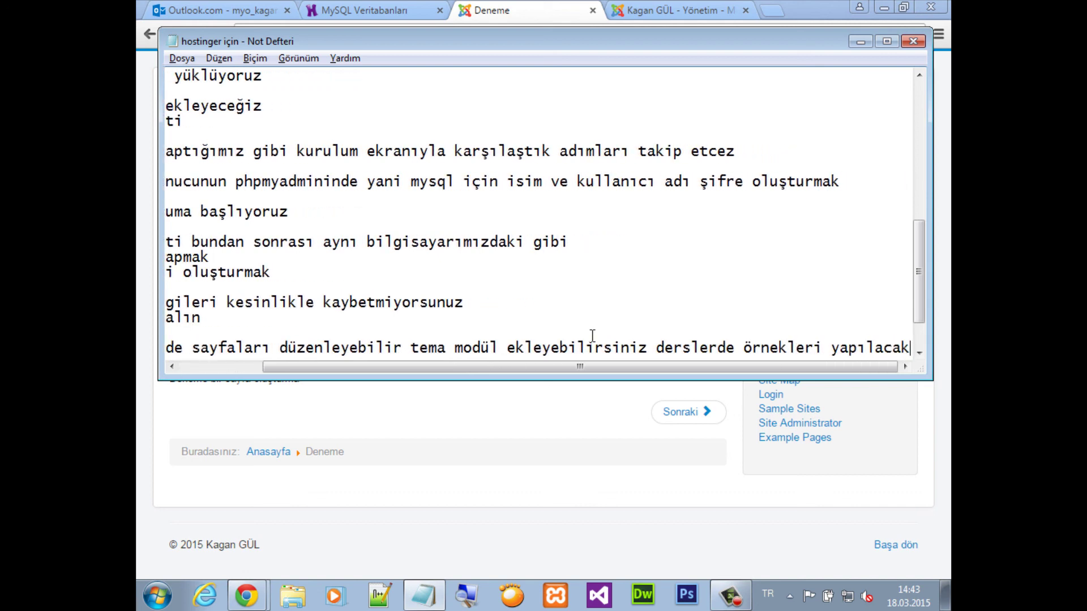
key("Return")
type("w")
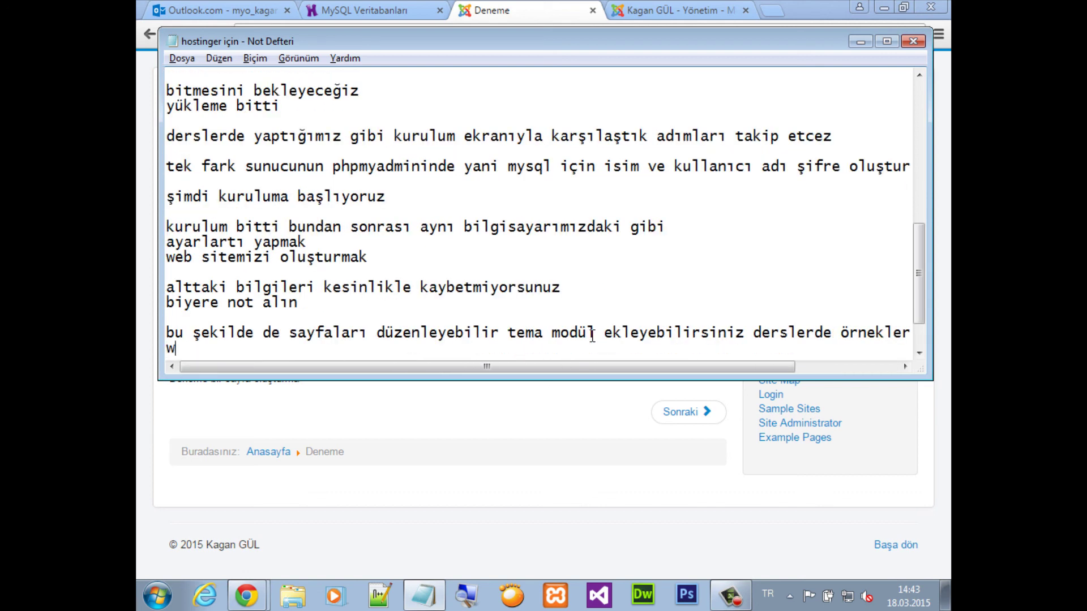
type("ordpress ve diği")
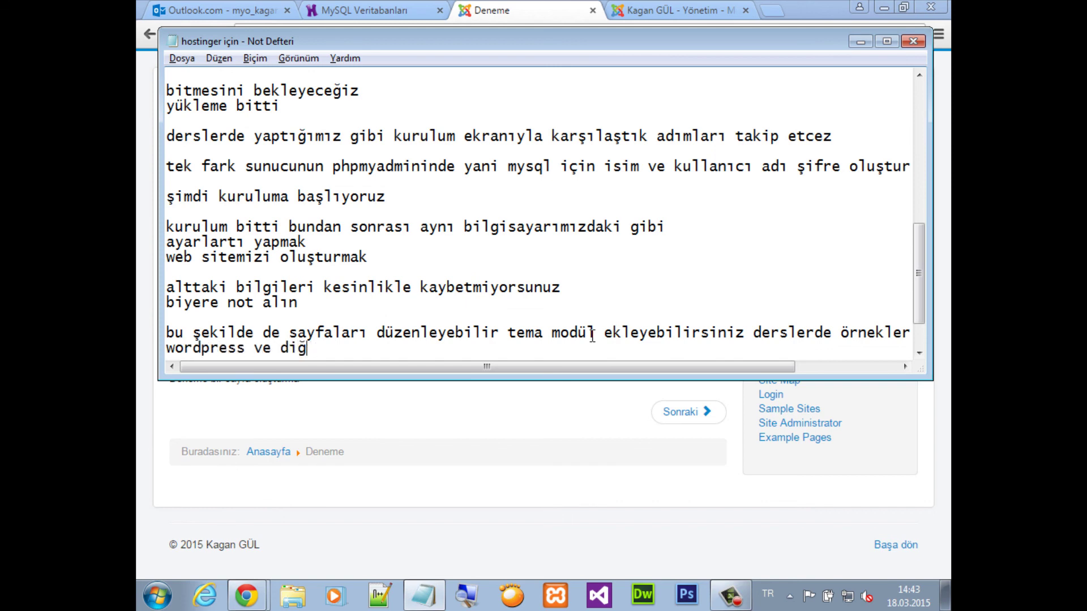
key("BackSpace")
type("erleri için ay")
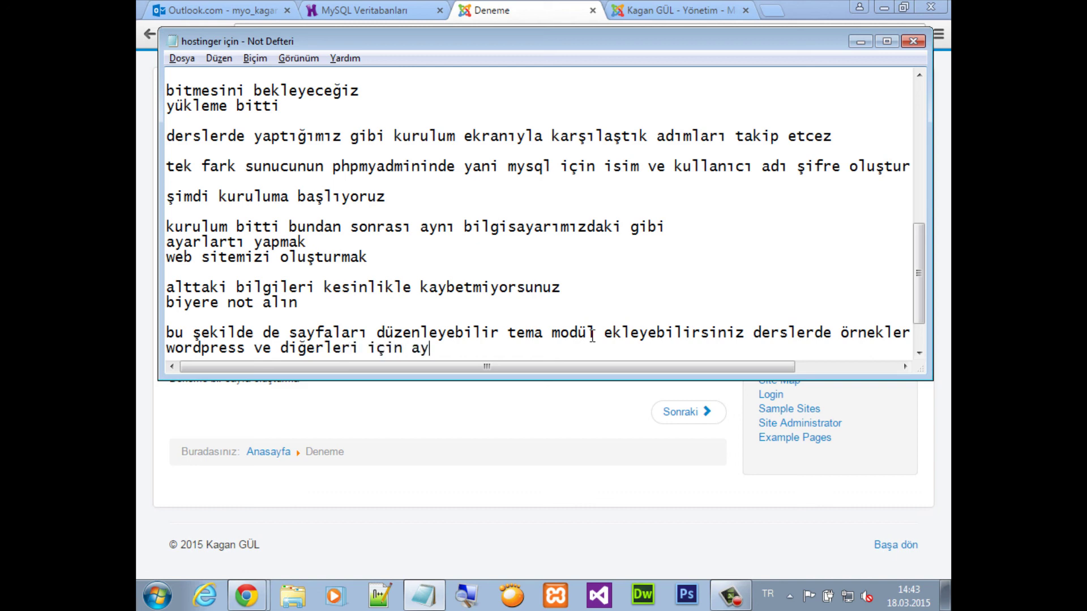
type("nı yöntem kullan")
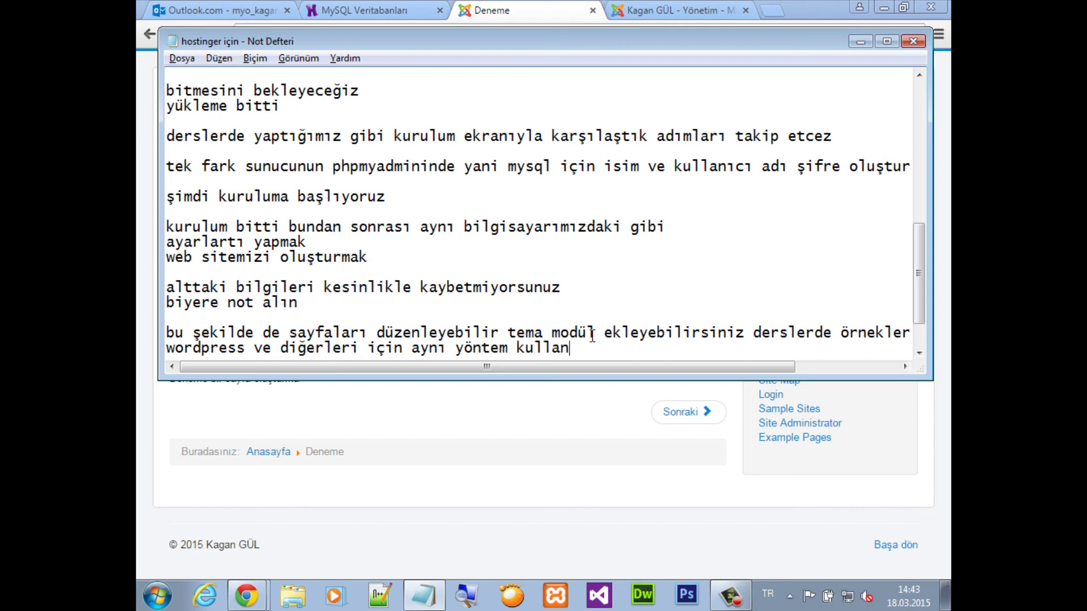